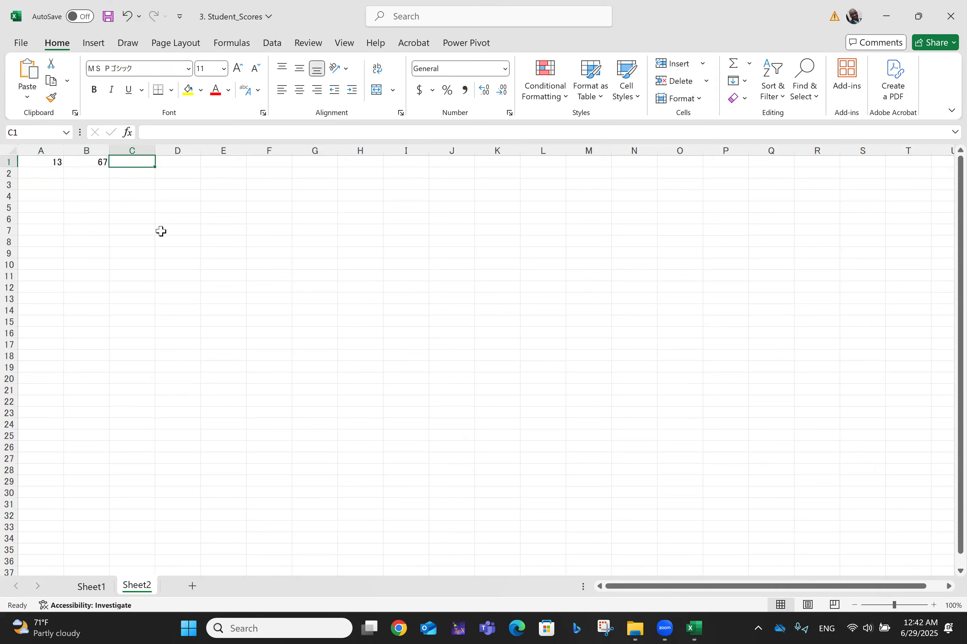
# Step: Enter a formula in cell C1 that adds A1 and B1, and reselect the cell
pyautogui.write('=')
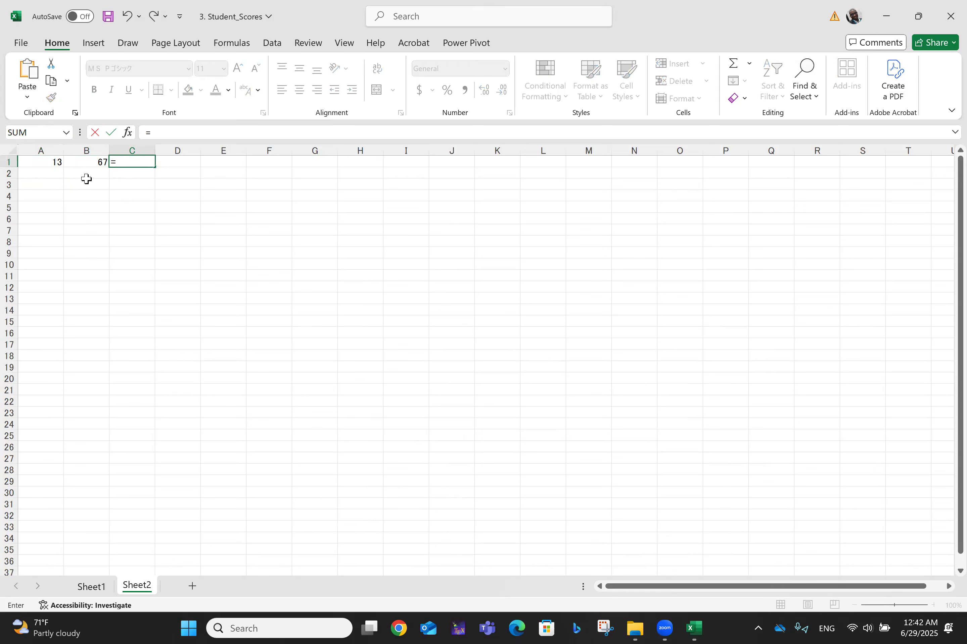
pyautogui.click(52, 162)
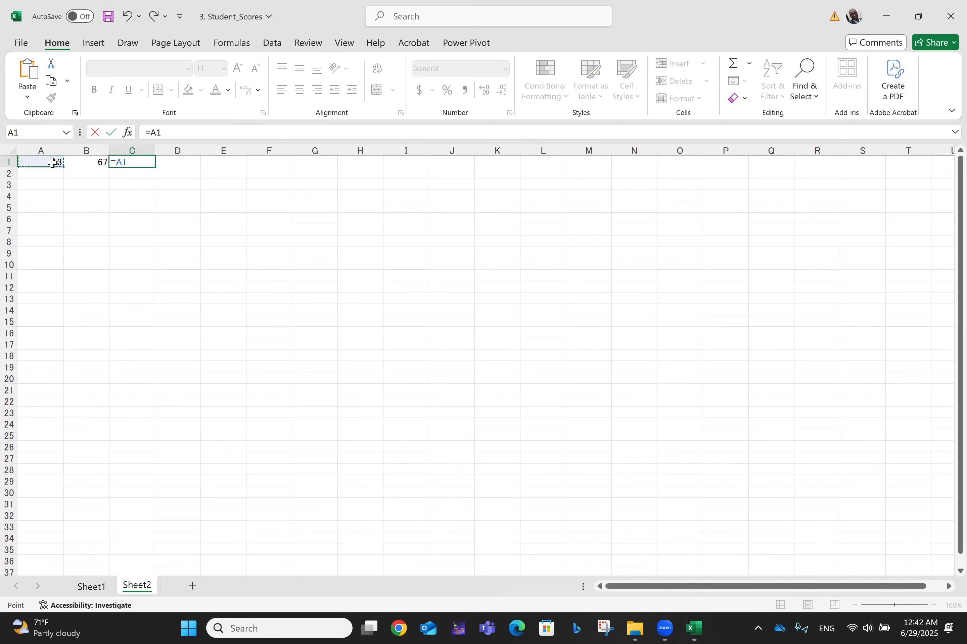
pyautogui.write('+b1')
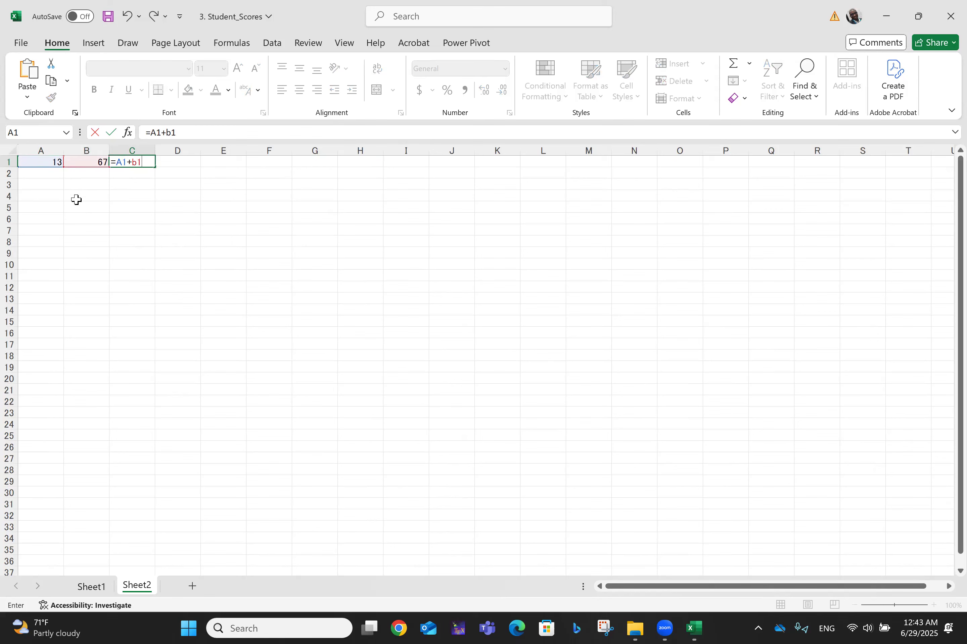
pyautogui.press('Return')
pyautogui.press('Return')
pyautogui.press('Up')
pyautogui.press('Up')
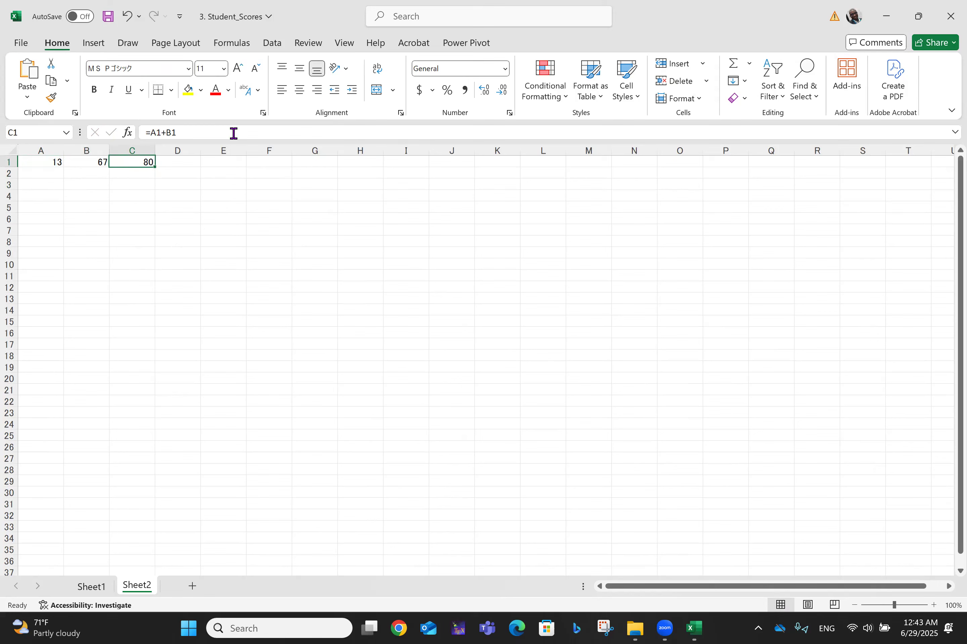
# Step: Examine the formula in cell C1 and the cells it references, leaving it as it is
pyautogui.click(233, 133)
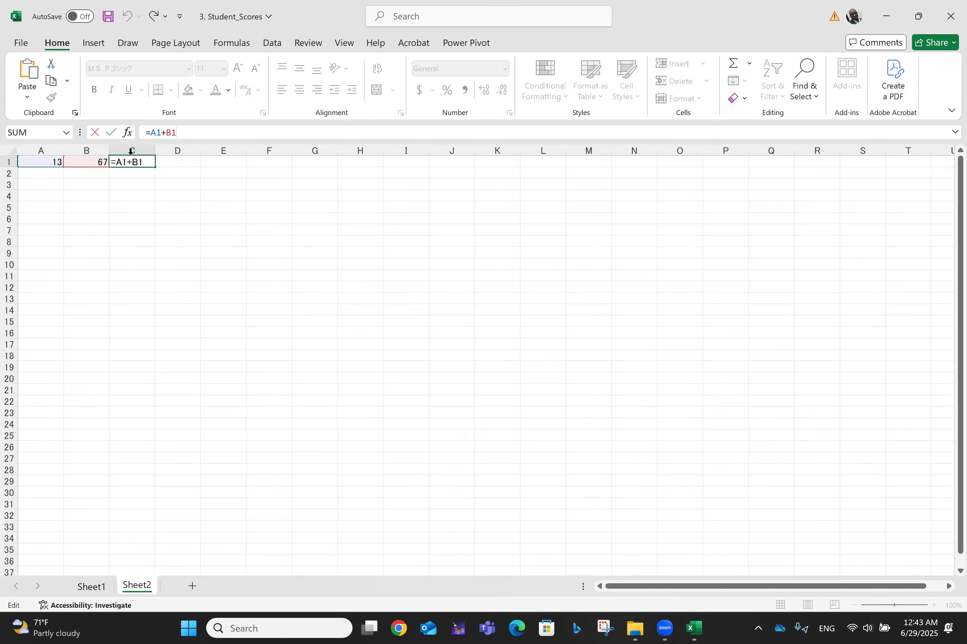
pyautogui.press('Return')
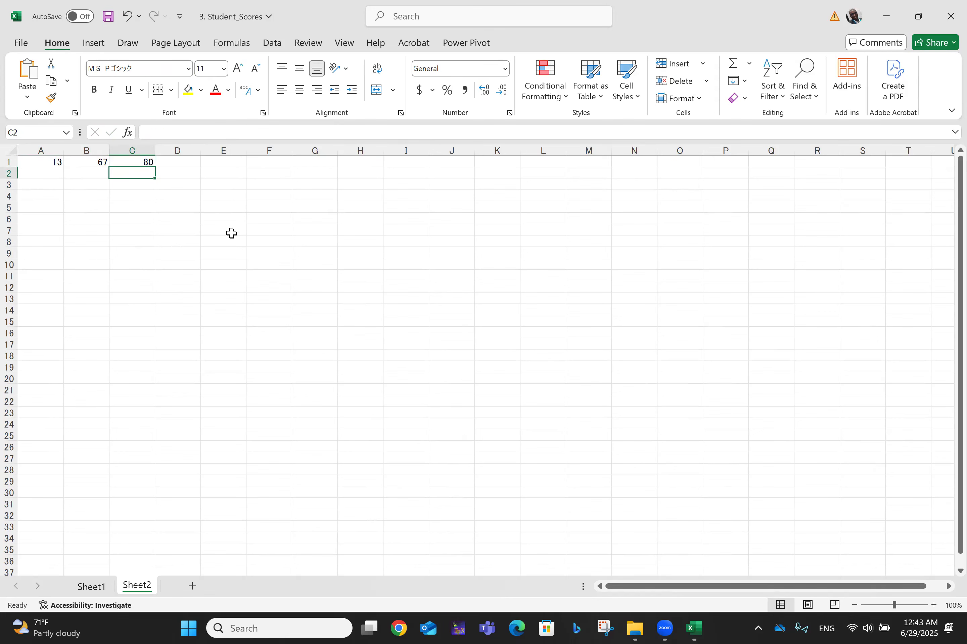
pyautogui.click(140, 160)
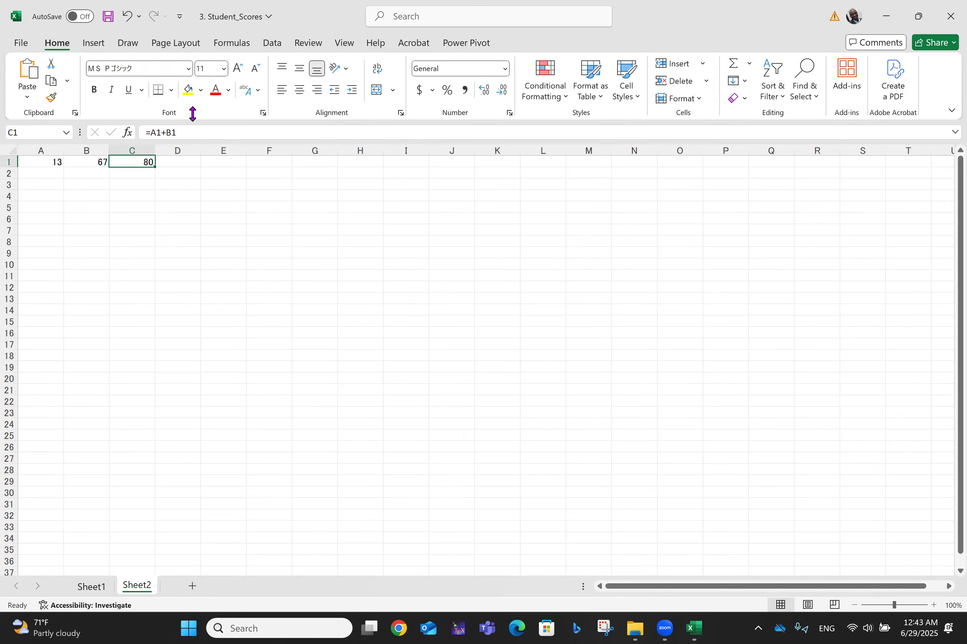
pyautogui.click(198, 132)
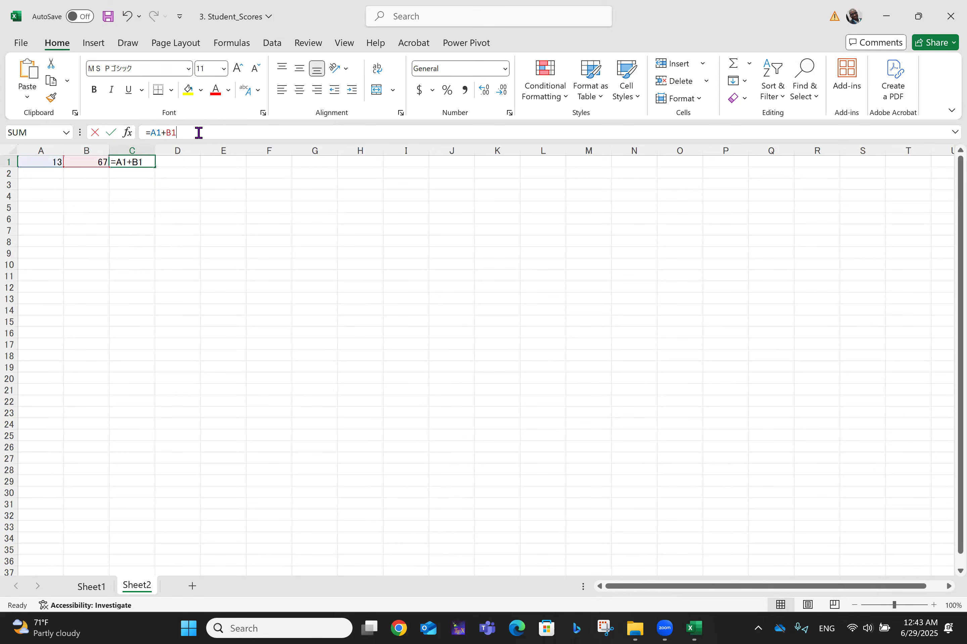
pyautogui.click(193, 245)
# Step: Enter the formula =13+67 with direct numbers in cell A4 and reselect the cell
pyautogui.click(38, 199)
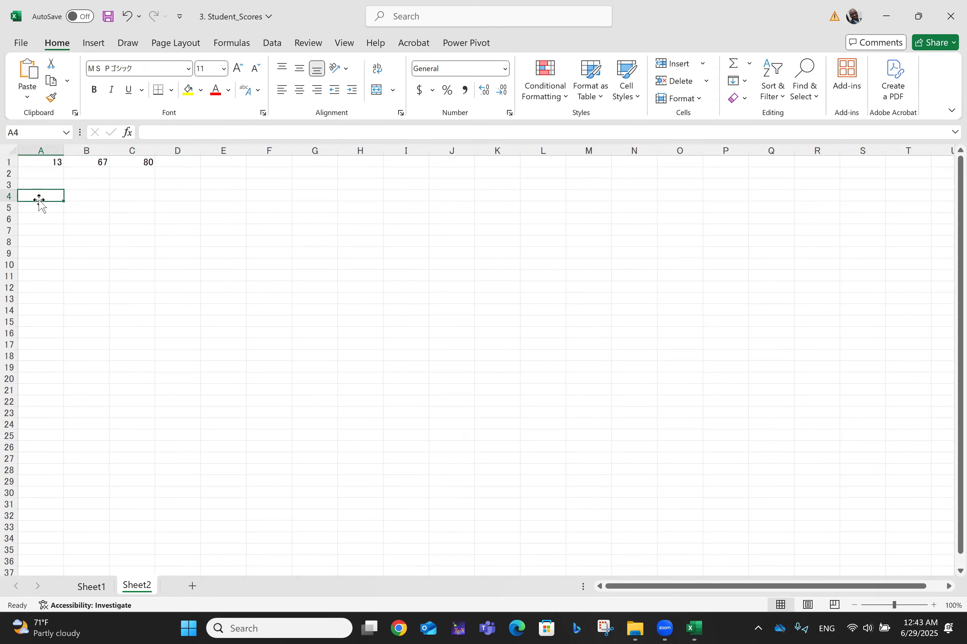
pyautogui.write('=1')
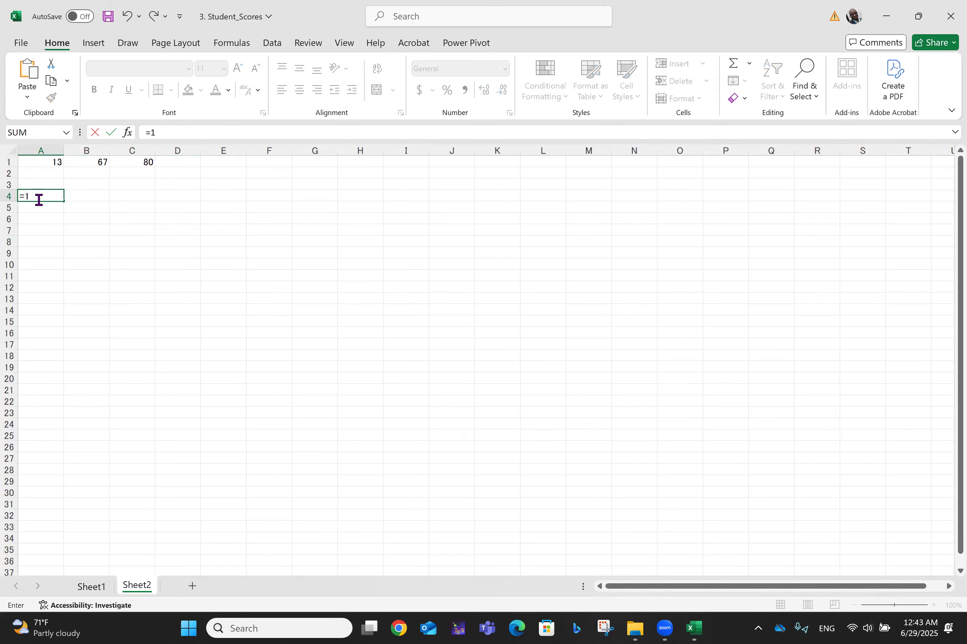
pyautogui.write('3+67')
pyautogui.press('Return')
pyautogui.click(38, 196)
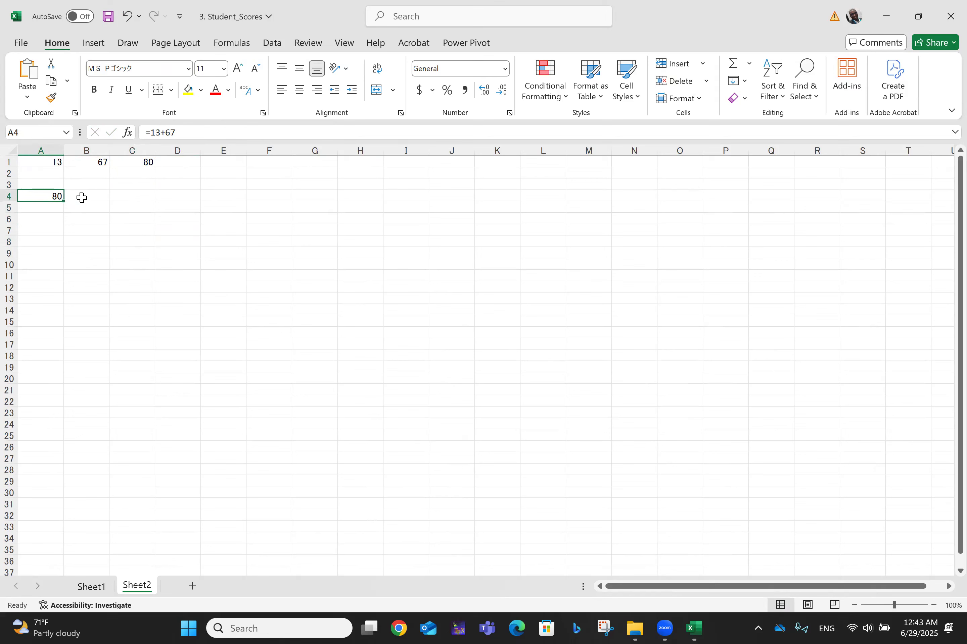
# Step: Insert a blank row above the first row of numbers
pyautogui.click(9, 163)
pyautogui.rightClick(9, 163)
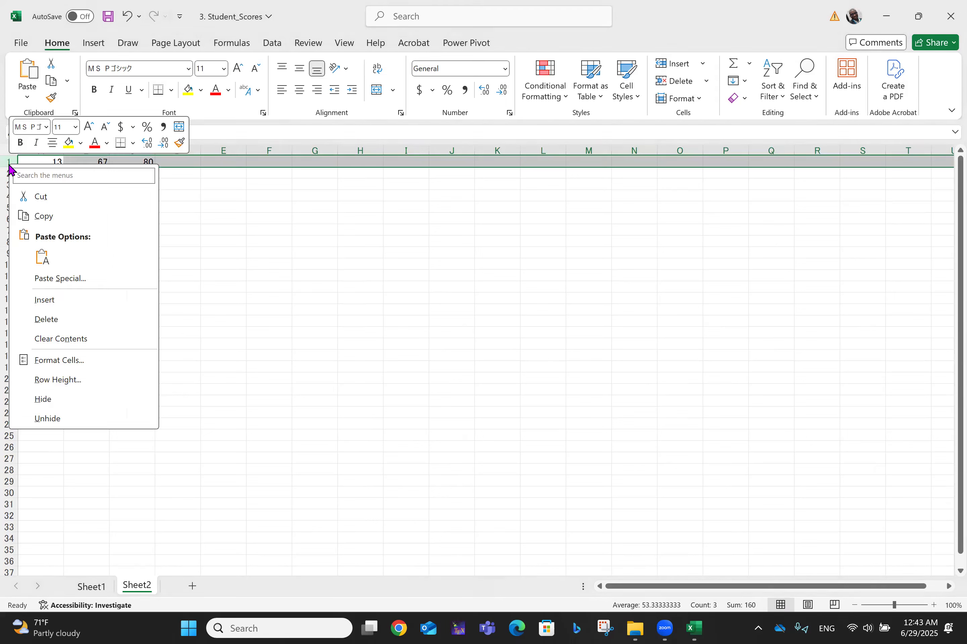
pyautogui.click(49, 300)
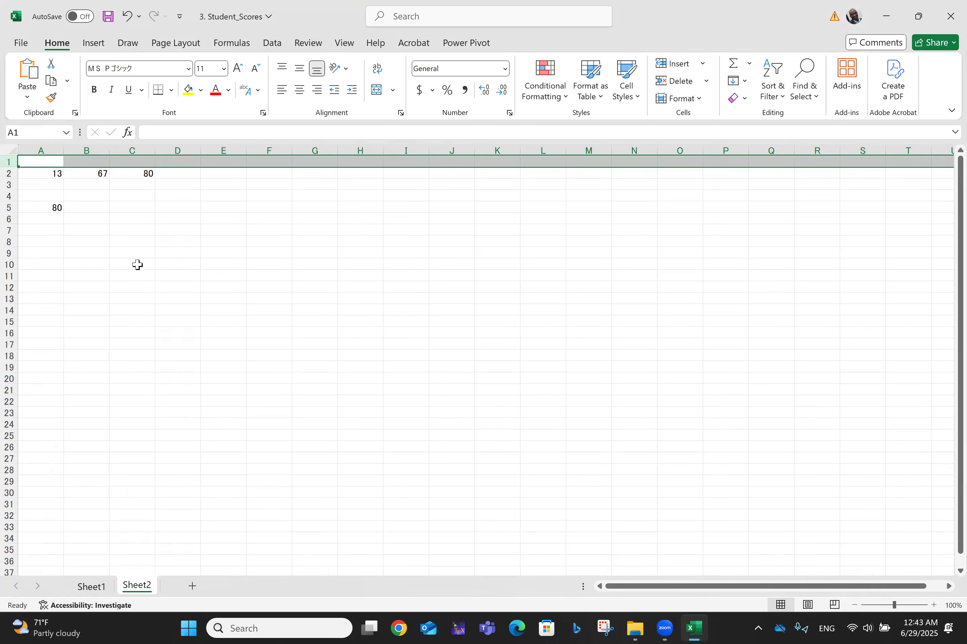
pyautogui.click(136, 265)
# Step: Enter the column headers Score 1, Score 2 and Total in cells A1 to C1
pyautogui.doubleClick(35, 161)
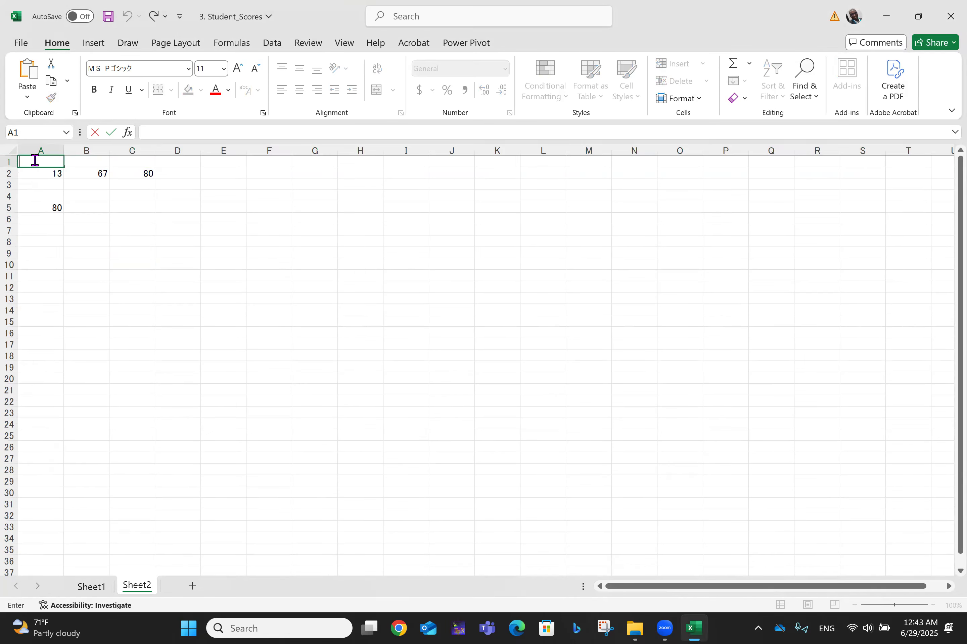
pyautogui.click(148, 261)
pyautogui.click(52, 159)
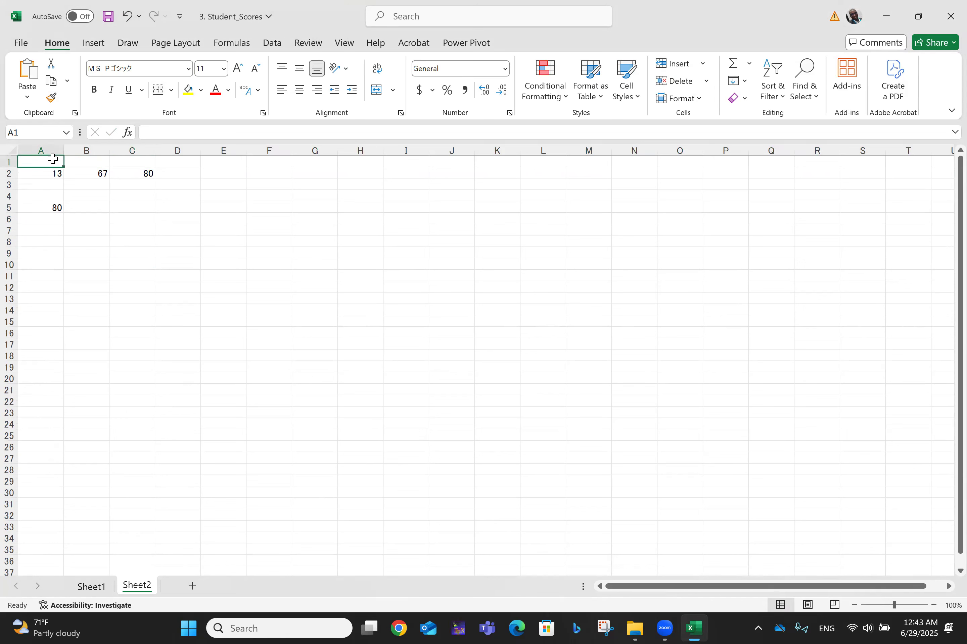
pyautogui.write('Score 1')
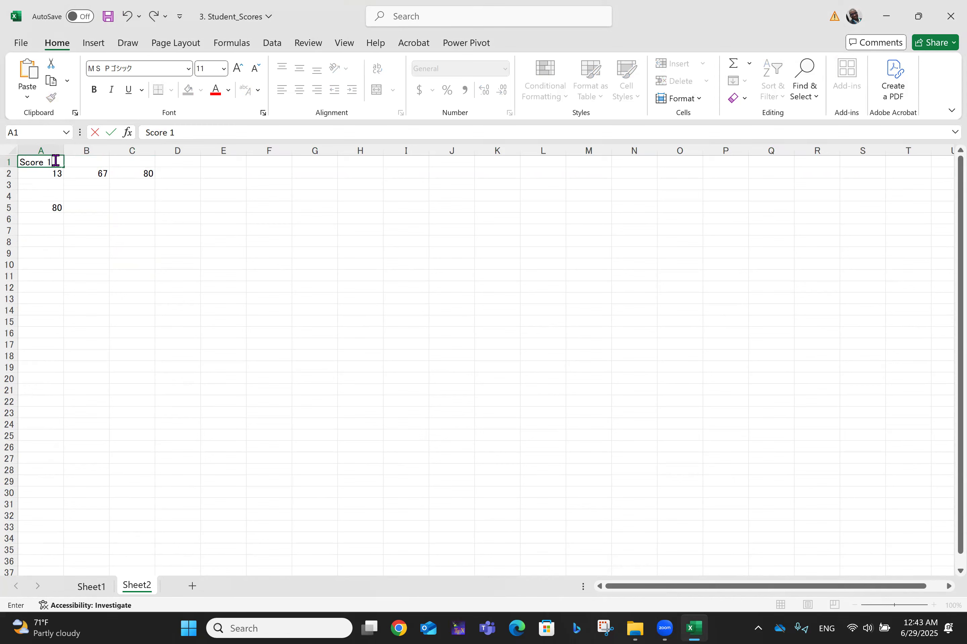
pyautogui.click(89, 161)
pyautogui.write('Sc')
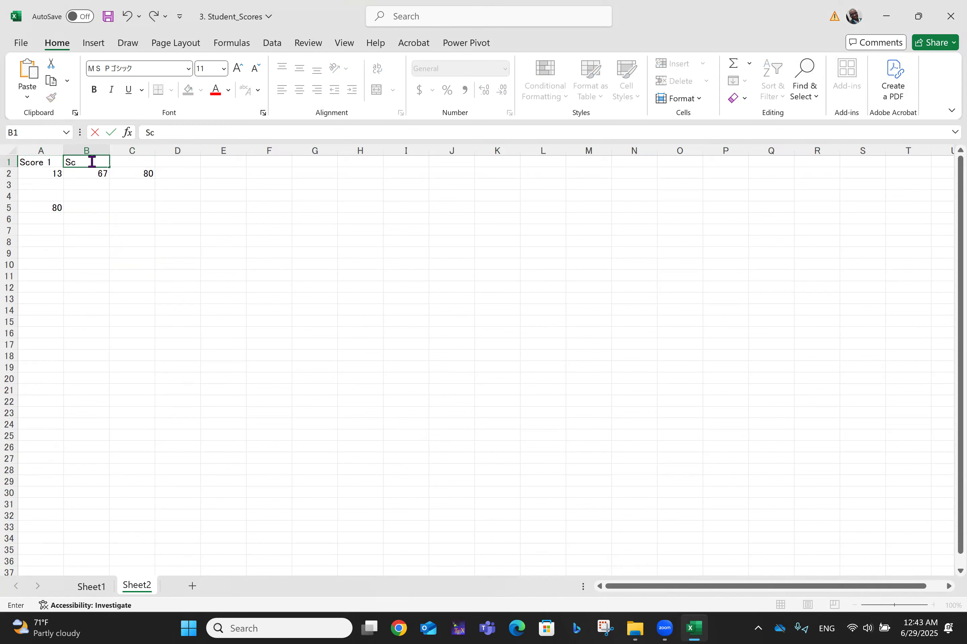
pyautogui.write('ore 2')
pyautogui.click(139, 164)
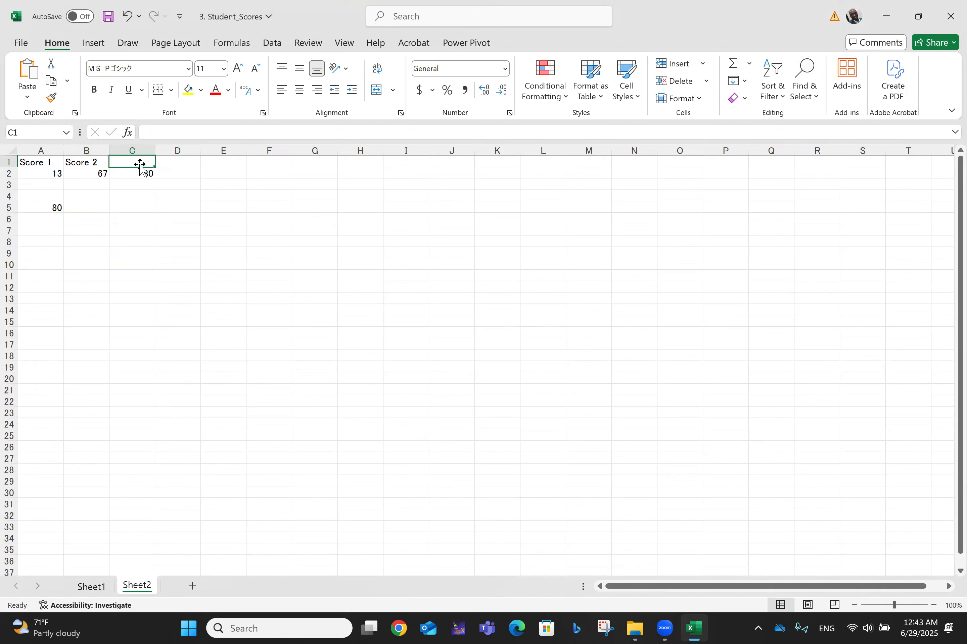
pyautogui.write('Tk')
pyautogui.write('otal')
pyautogui.press('Return')
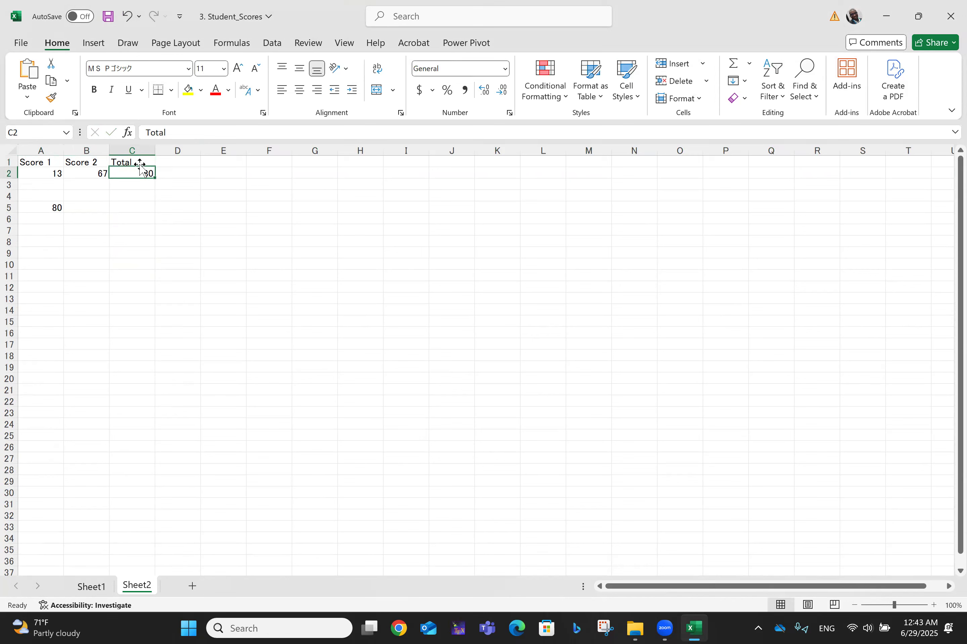
pyautogui.click(251, 273)
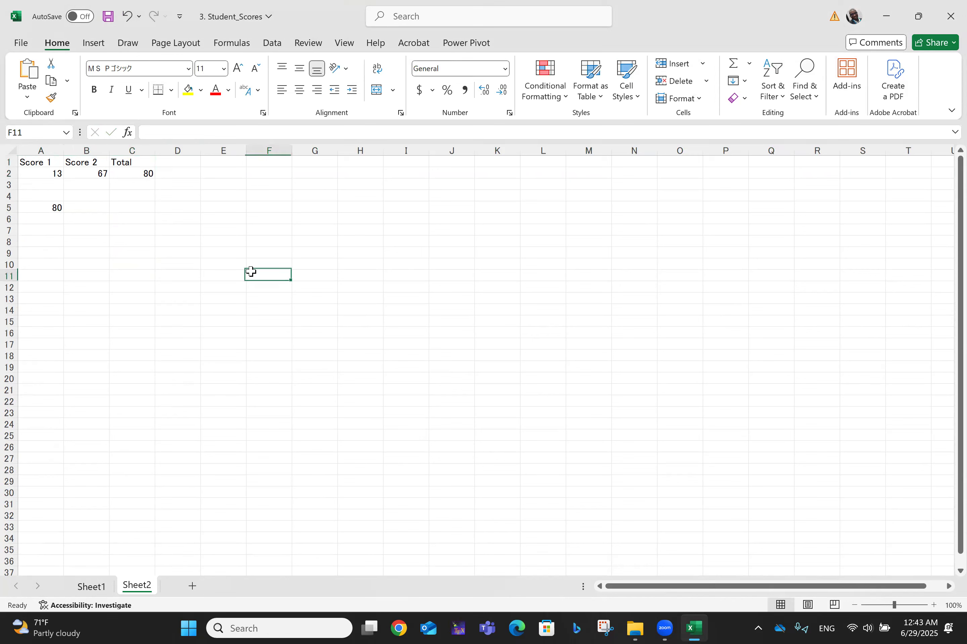
# Step: Clear the direct-number sum from cell A5
pyautogui.click(45, 193)
pyautogui.click(49, 181)
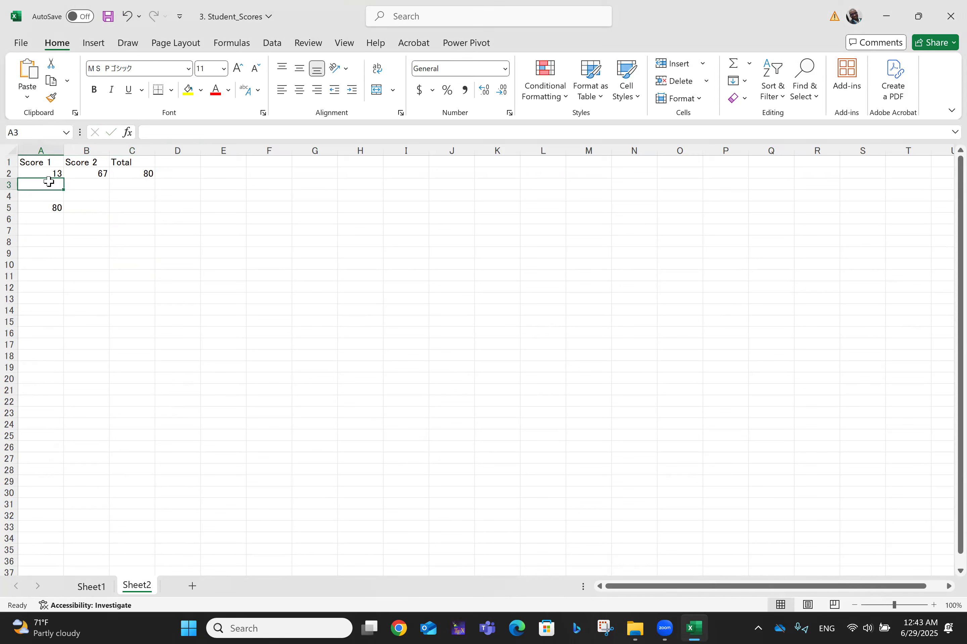
pyautogui.click(49, 217)
pyautogui.click(49, 205)
pyautogui.press('Delete')
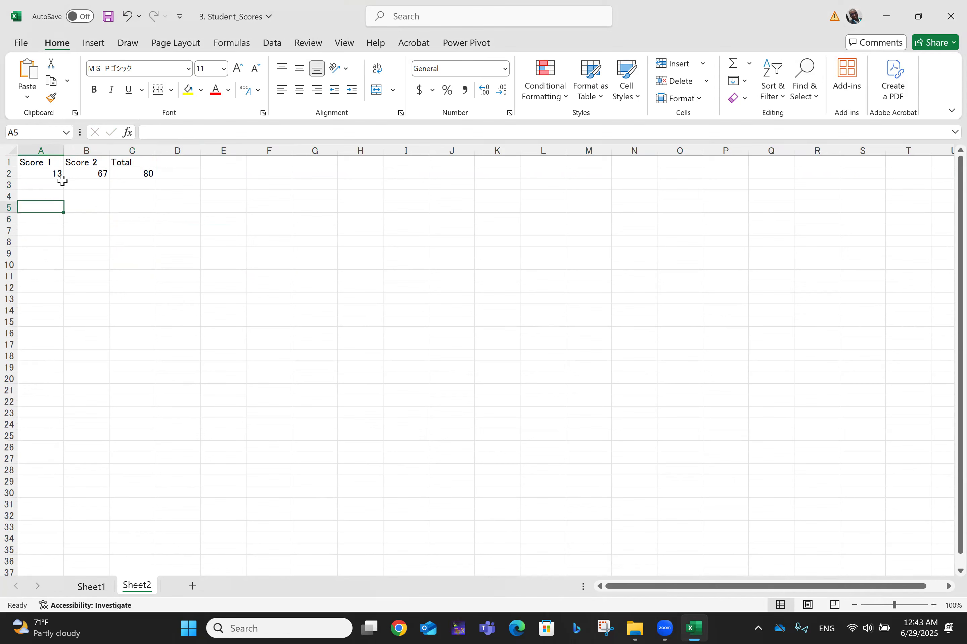
# Step: Fill in the two score columns with 32 and 32 in row 3, and 23 and 56 in row 4
pyautogui.click(40, 183)
pyautogui.write('32')
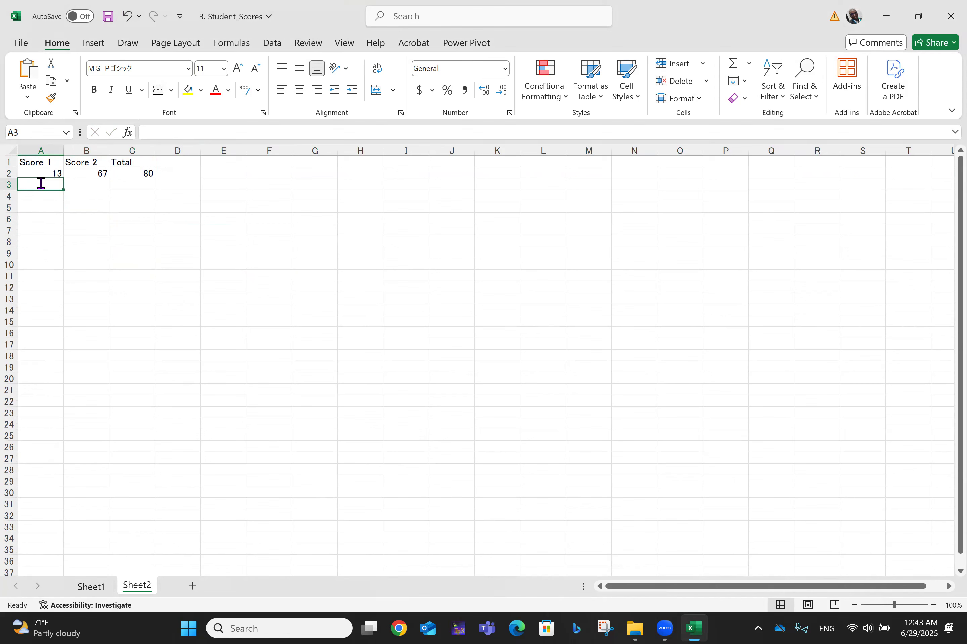
pyautogui.press('Tab')
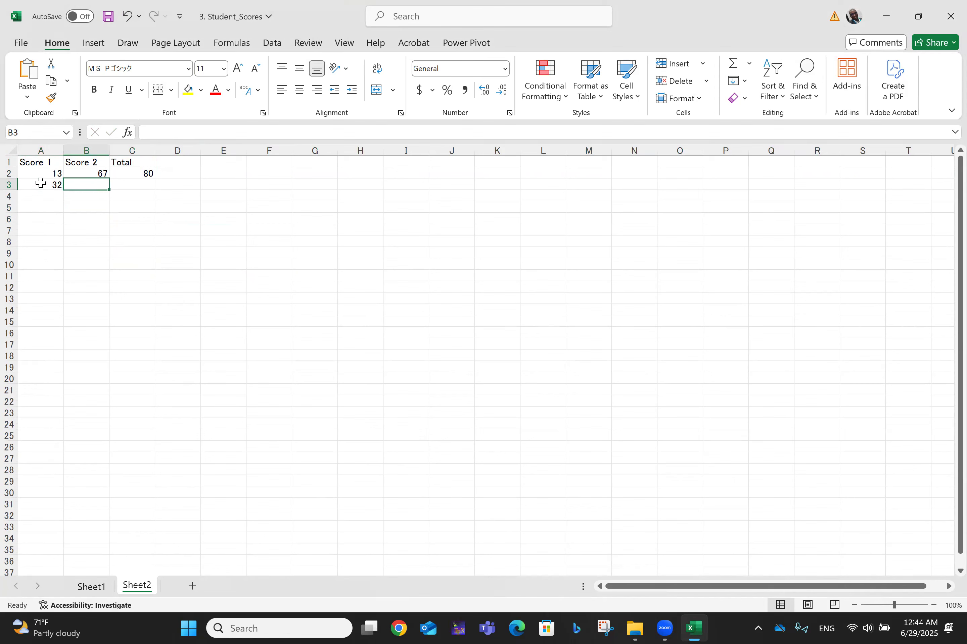
pyautogui.write('32')
pyautogui.press('Return')
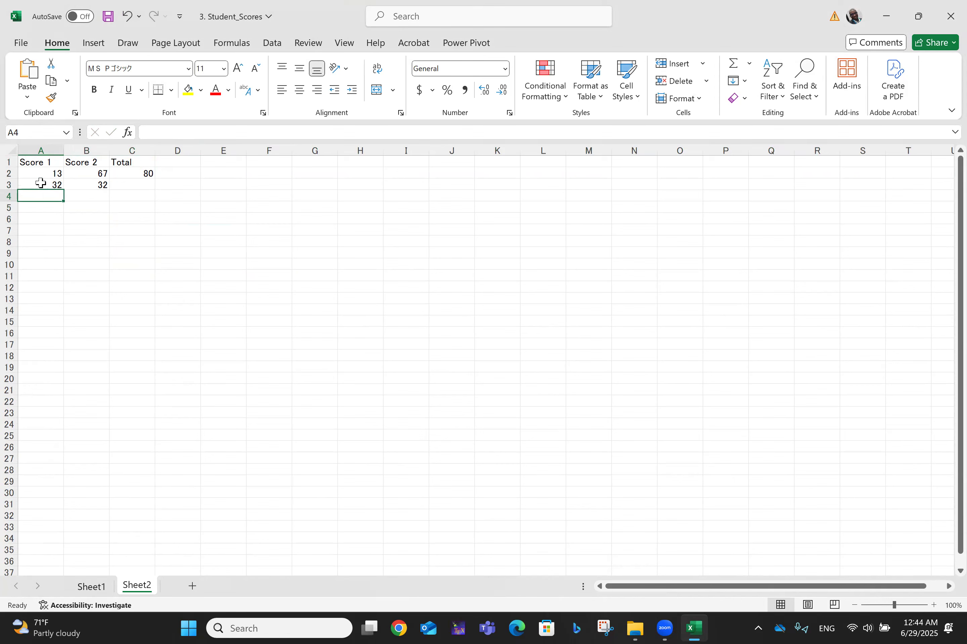
pyautogui.write('23')
pyautogui.press('Tab')
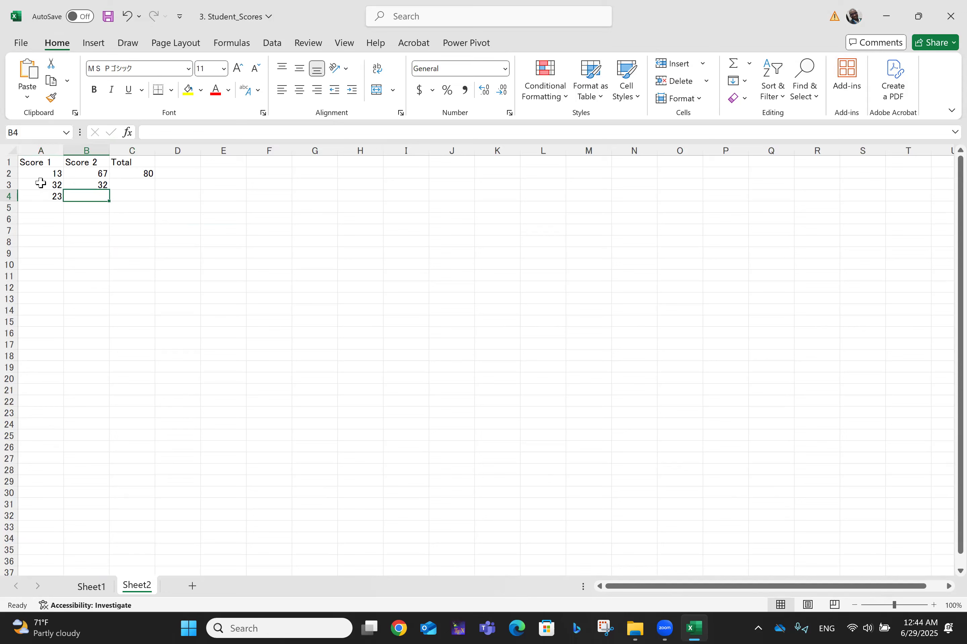
pyautogui.write('56')
pyautogui.press('Return')
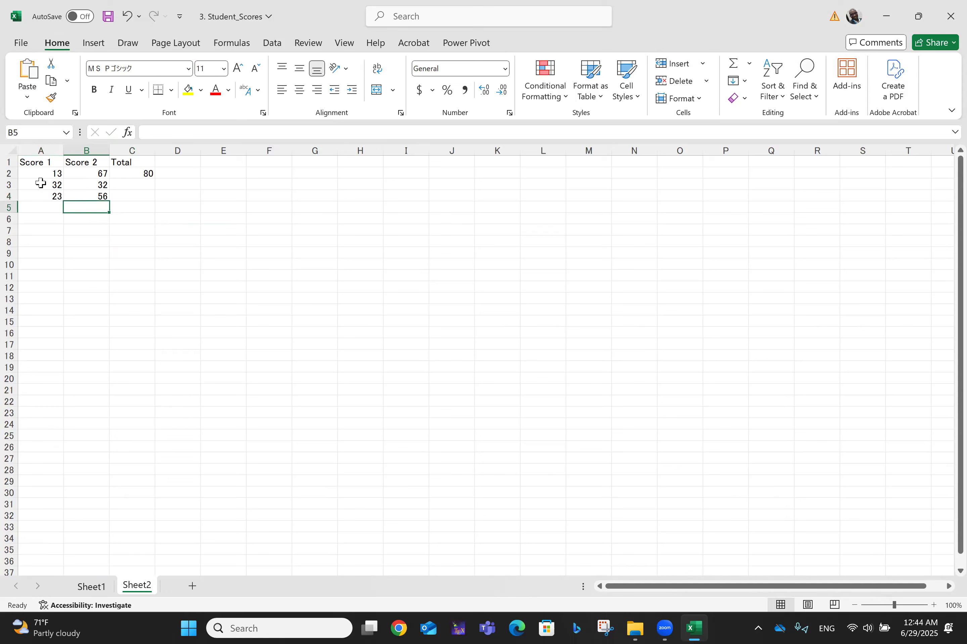
# Step: Fill in the two score columns with 12 and 25 in row 5, and 54 and 65 in row 6
pyautogui.write('12')
pyautogui.press('Tab')
pyautogui.write('25')
pyautogui.press('Return')
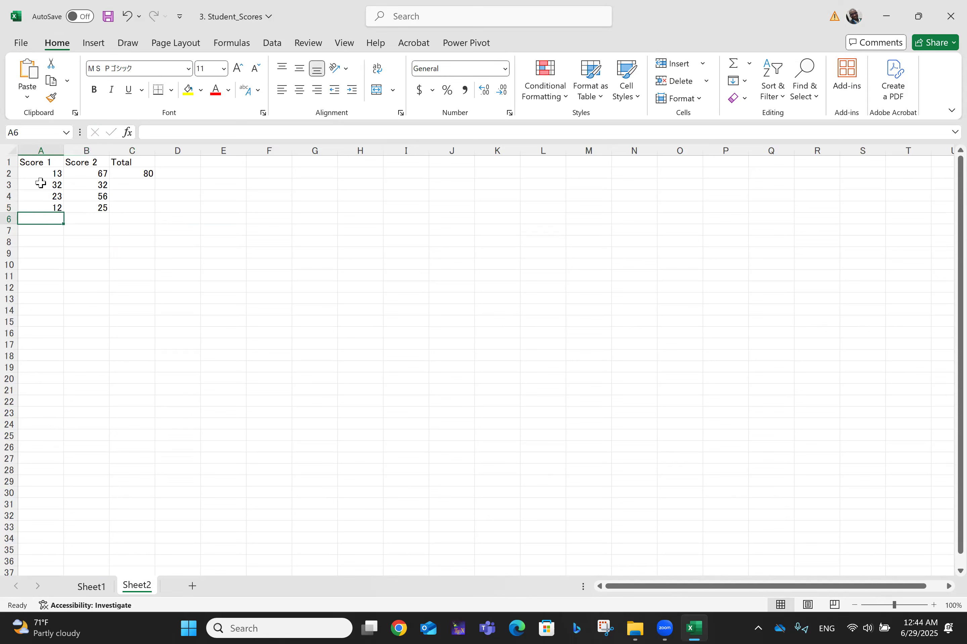
pyautogui.write('54')
pyautogui.press('Tab')
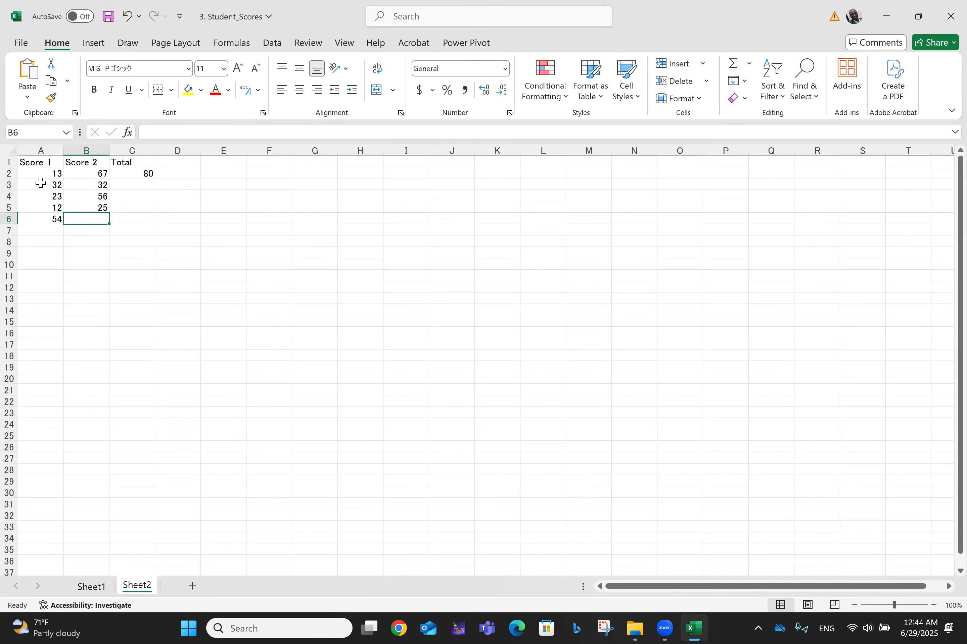
pyautogui.write('65')
pyautogui.press('Tab')
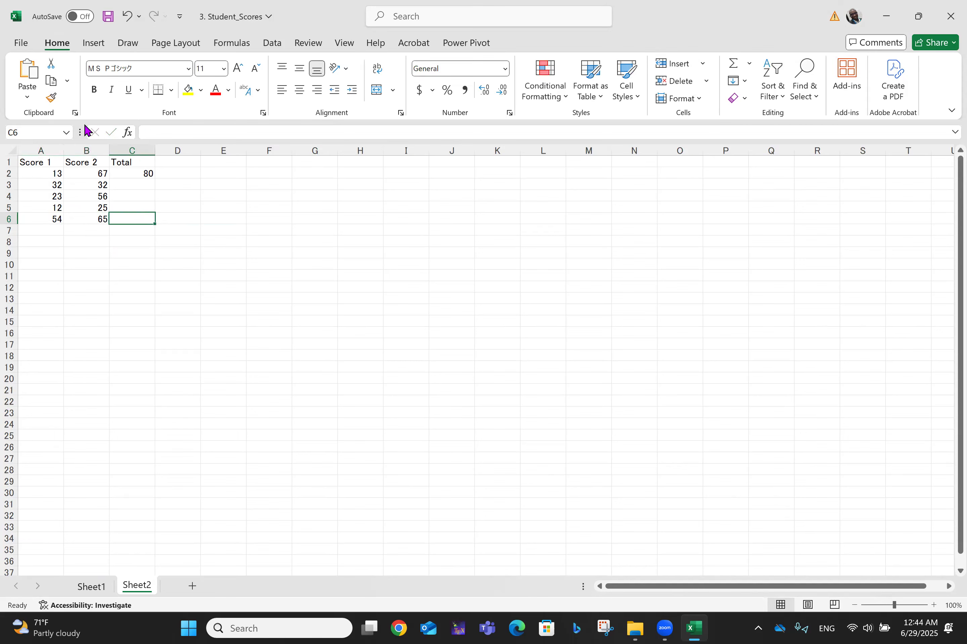
# Step: Check the Total formula in C2 and enter =A3+B3 as the total in cell C3
pyautogui.click(129, 173)
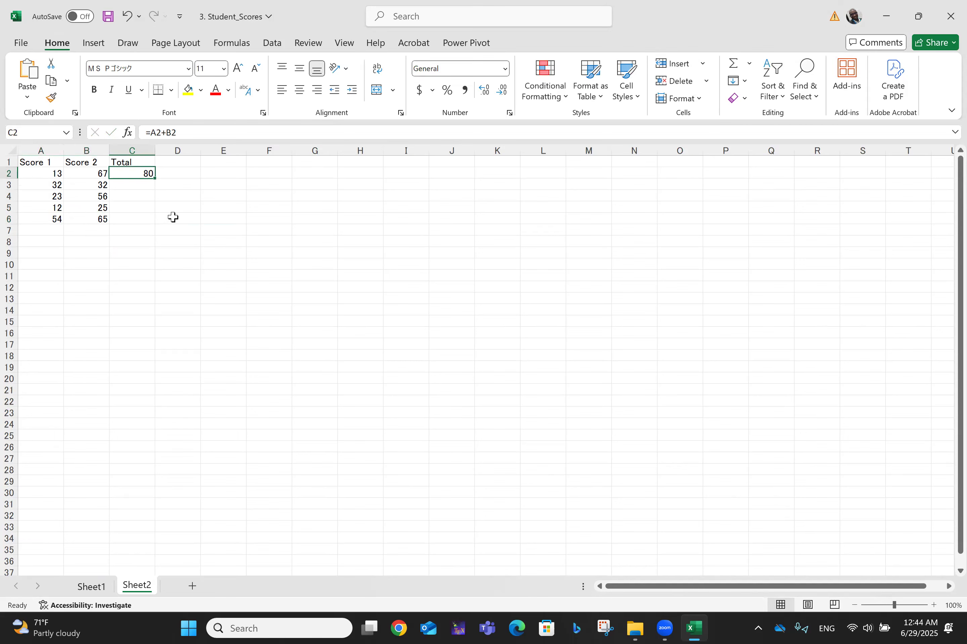
pyautogui.click(133, 182)
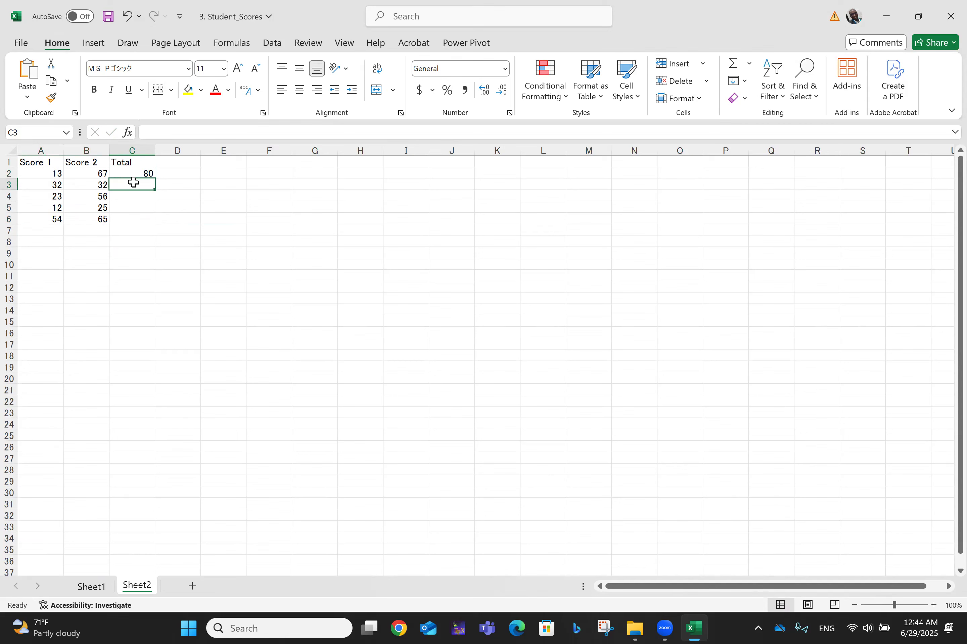
pyautogui.write('=')
pyautogui.click(38, 183)
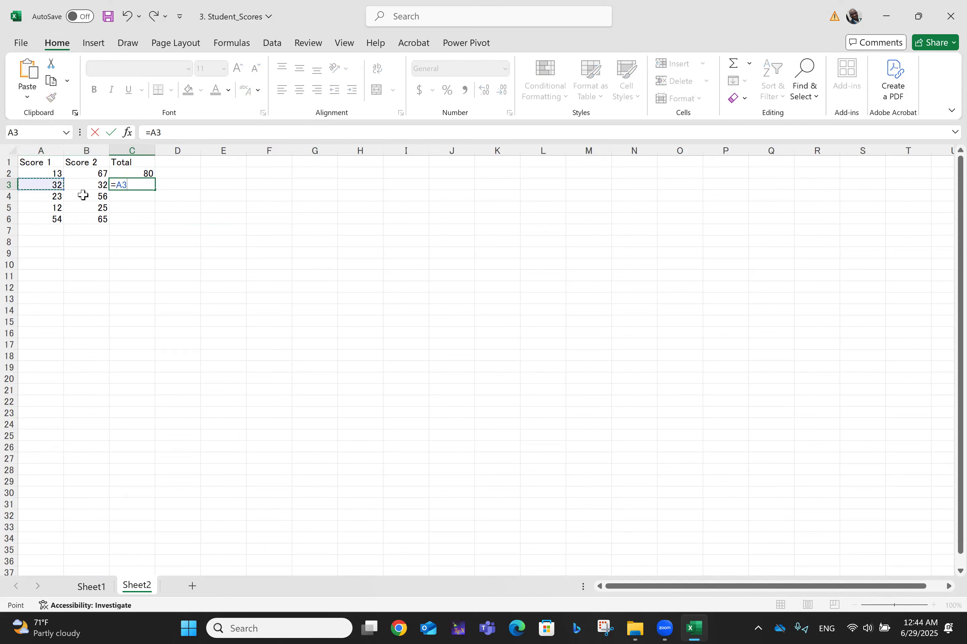
pyautogui.write('+')
pyautogui.click(92, 183)
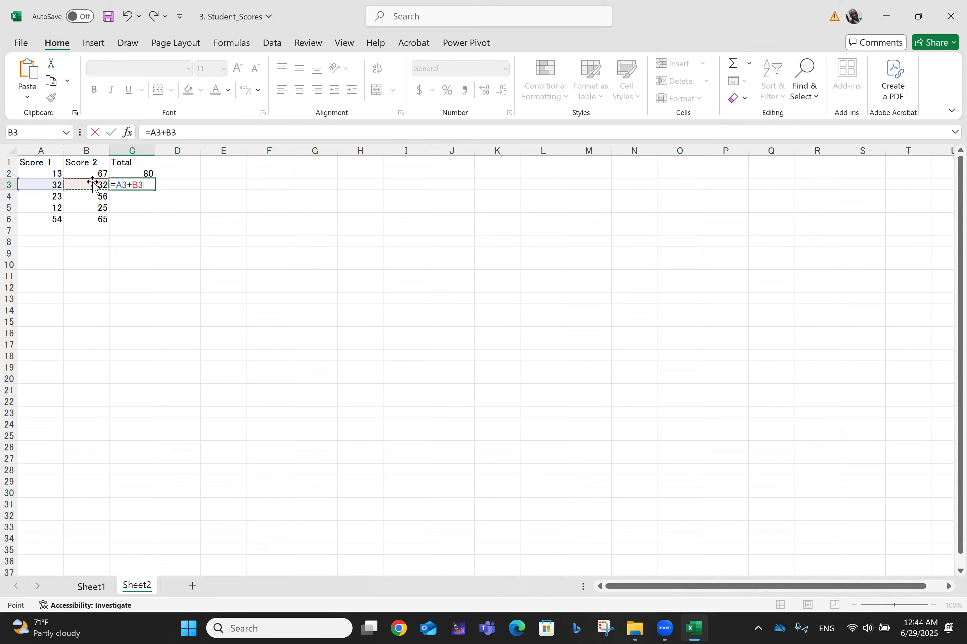
pyautogui.press('Return')
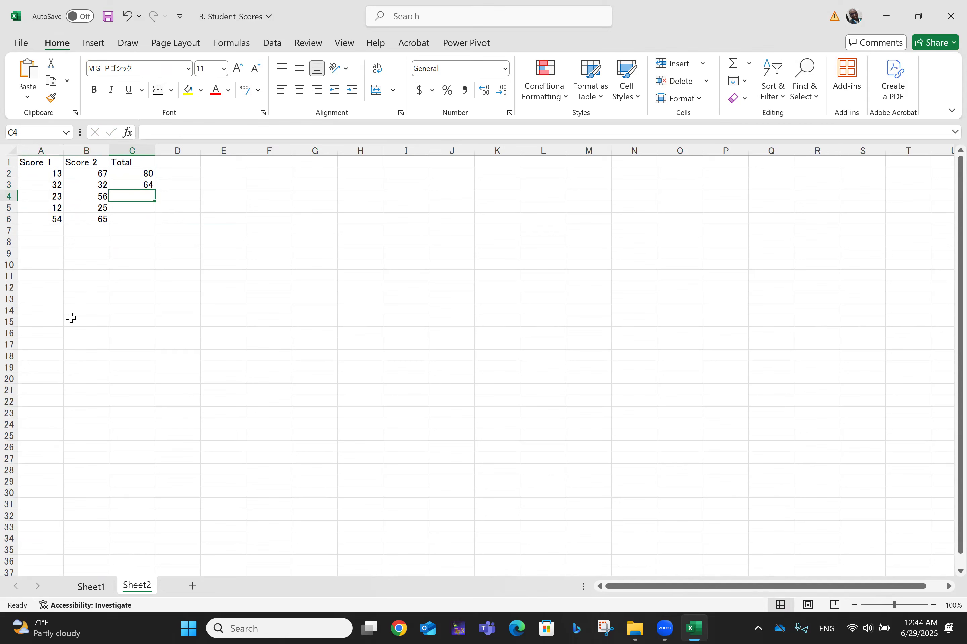
# Step: Fill the Total formula from cell C2 down through C6 to total every score row
pyautogui.click(143, 182)
pyautogui.click(146, 173)
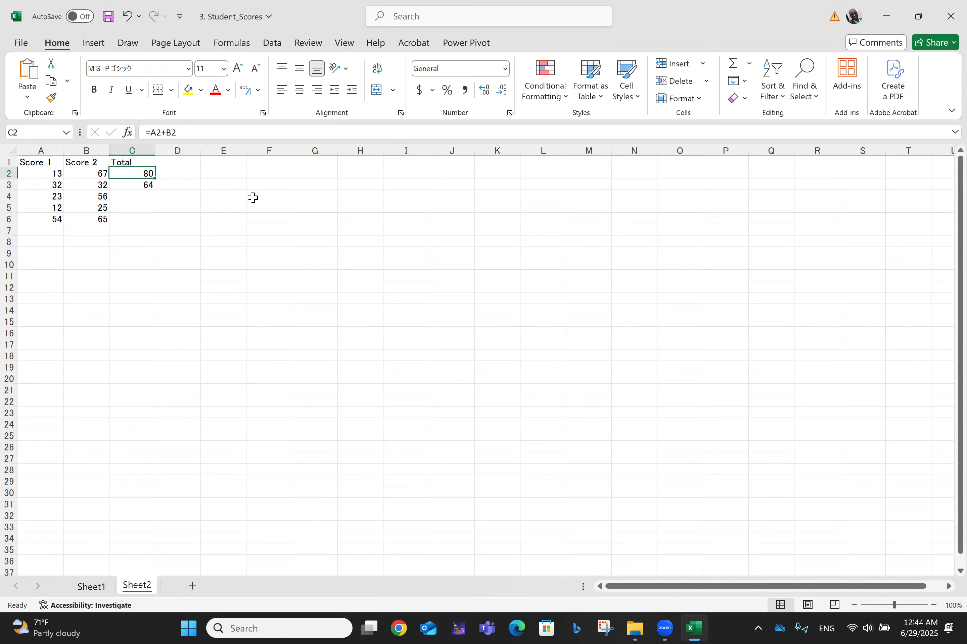
pyautogui.click(229, 217)
pyautogui.click(139, 175)
pyautogui.moveTo(159, 177); pyautogui.dragTo(159, 178)
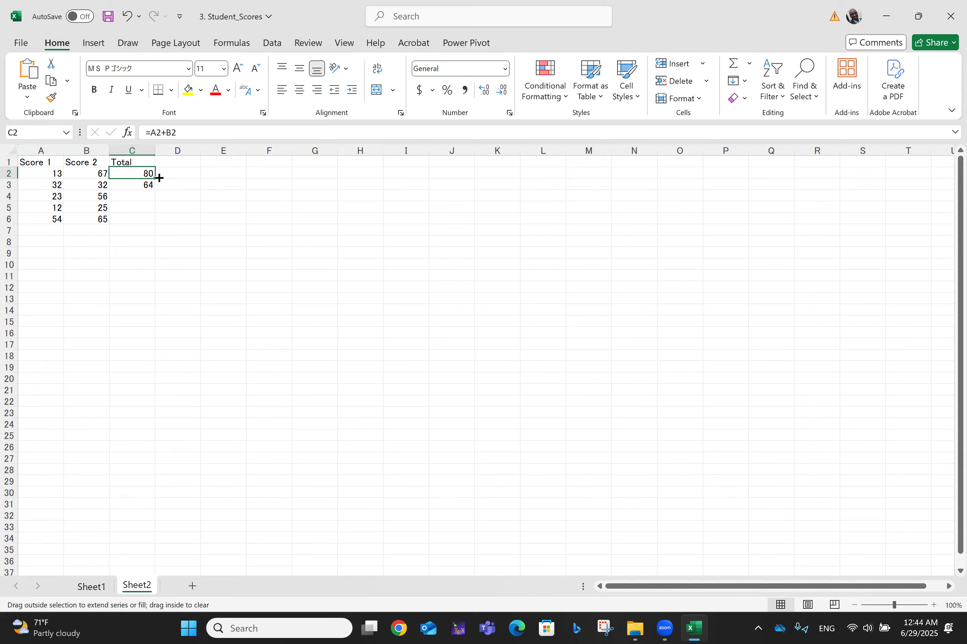
pyautogui.moveTo(159, 178); pyautogui.dragTo(156, 223)
pyautogui.click(175, 310)
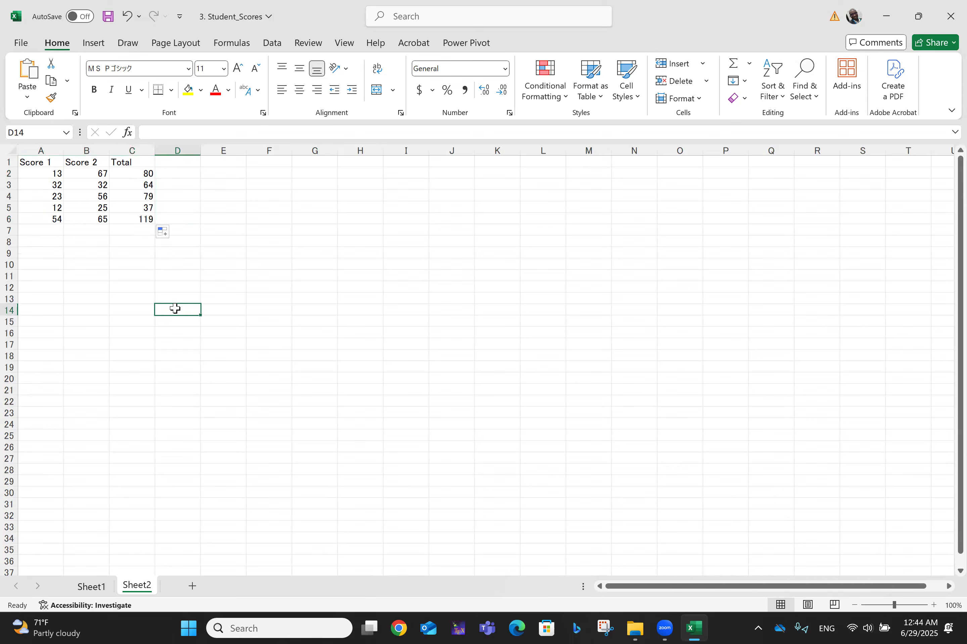
# Step: Center the contents of the whole score table, A1:C6, horizontally
pyautogui.moveTo(35, 162); pyautogui.dragTo(34, 162)
pyautogui.hotkey('shift', 'Right')
pyautogui.hotkey('shift', 'Down')
pyautogui.hotkey('shift', 'Down')
pyautogui.hotkey('shift', 'Down')
pyautogui.hotkey('shift', 'Down')
pyautogui.hotkey('shift', 'Down')
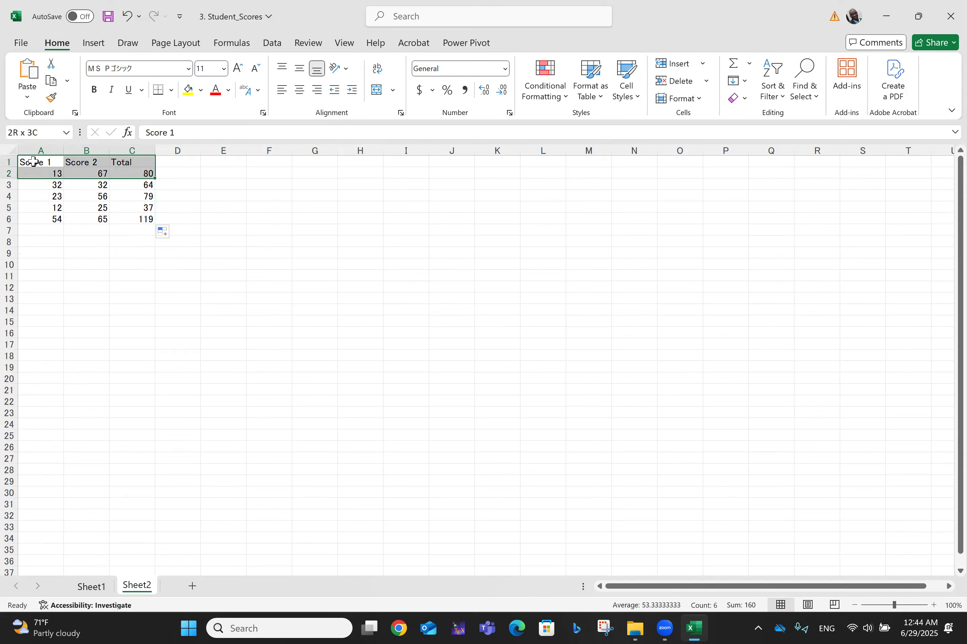
pyautogui.hotkey('alt', 'shift', 'F10')
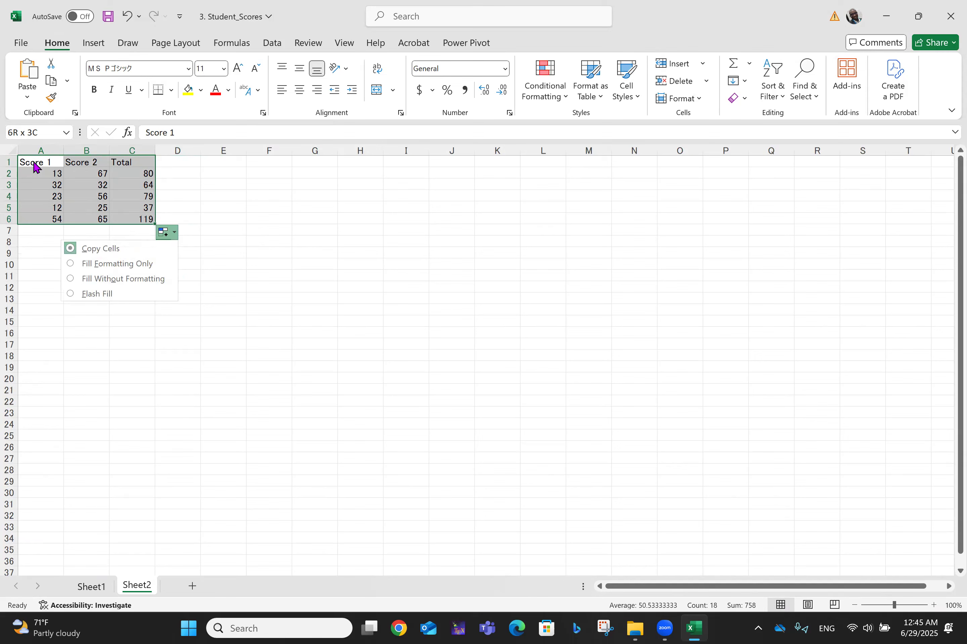
pyautogui.click(299, 89)
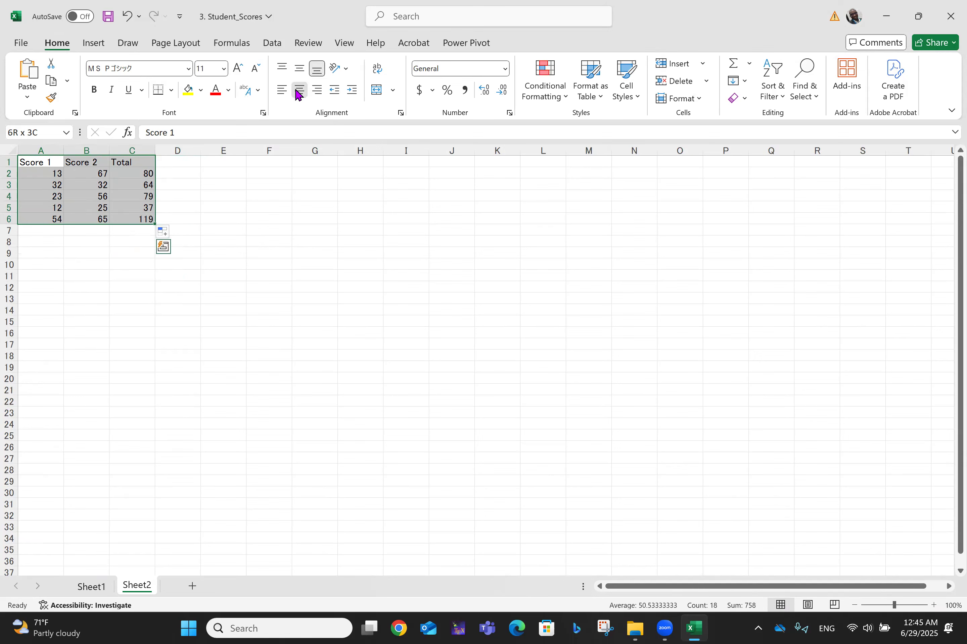
pyautogui.click(207, 254)
# Step: Make the header row A1:C1 bold
pyautogui.click(36, 162)
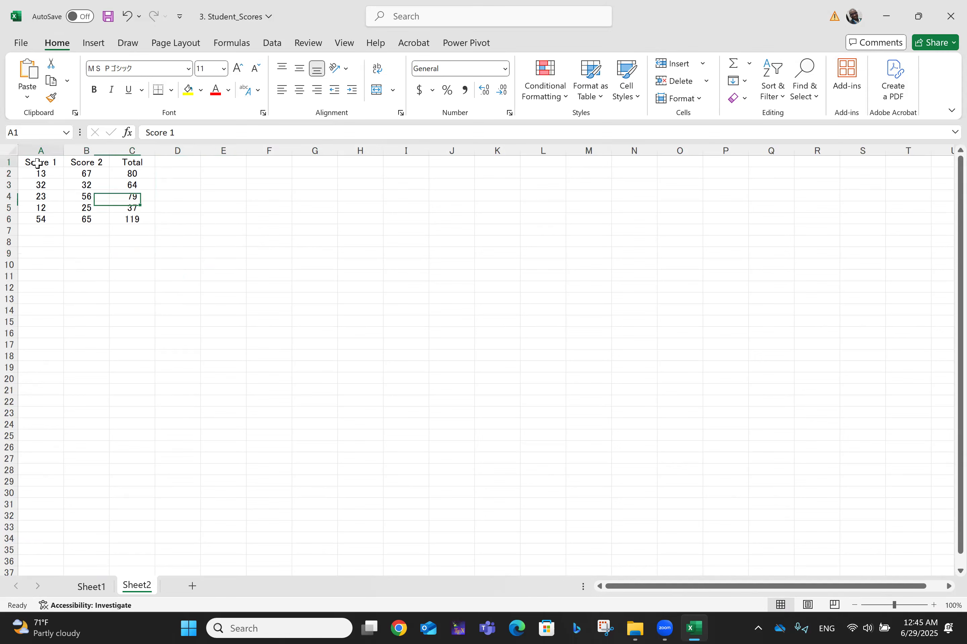
pyautogui.hotkey('shift', 'Right')
pyautogui.hotkey('shift', 'Right')
pyautogui.hotkey('ctrl', 'b')
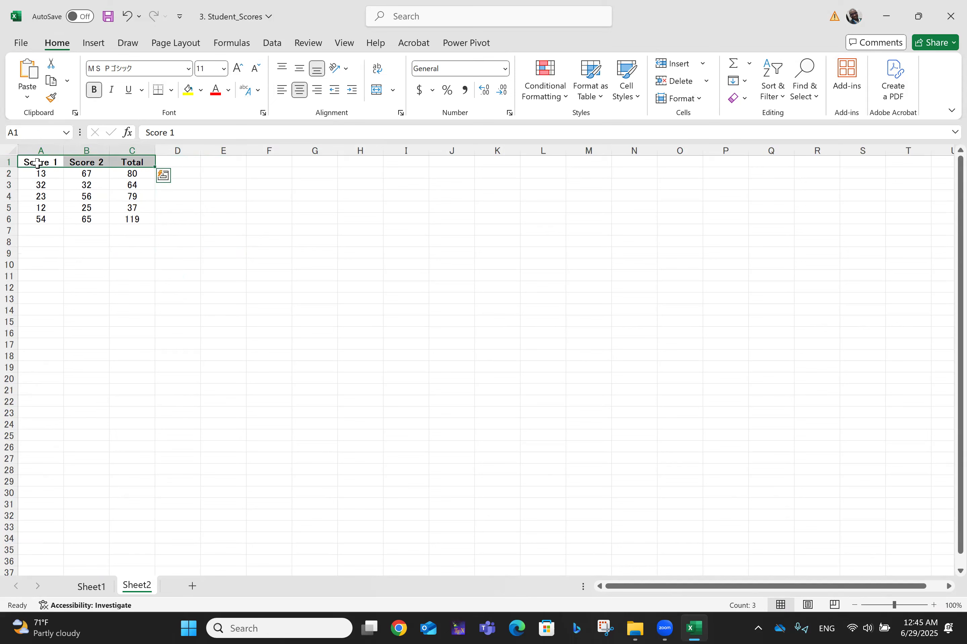
pyautogui.click(187, 364)
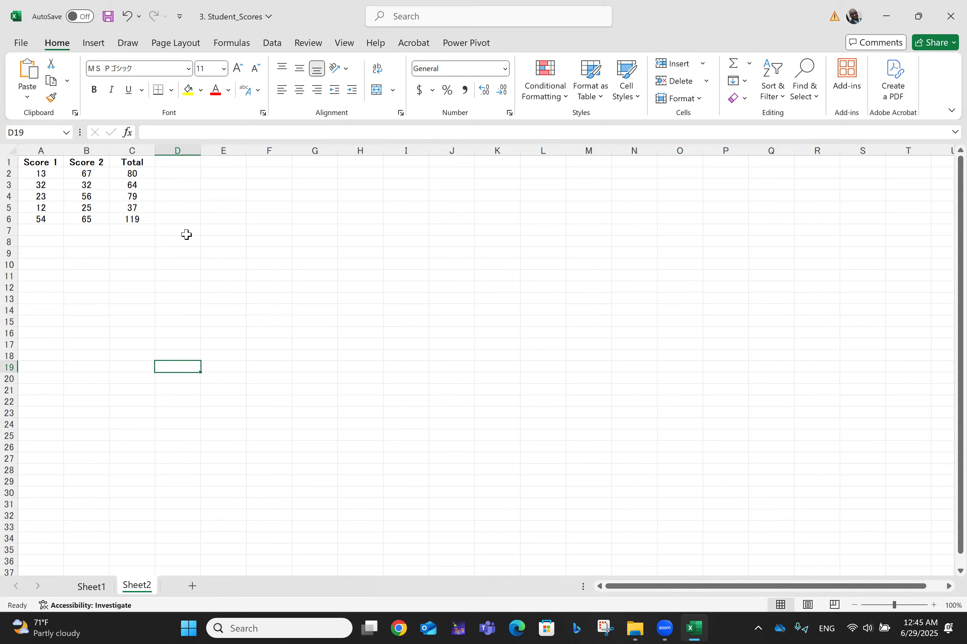
pyautogui.click(192, 245)
pyautogui.write('a1')
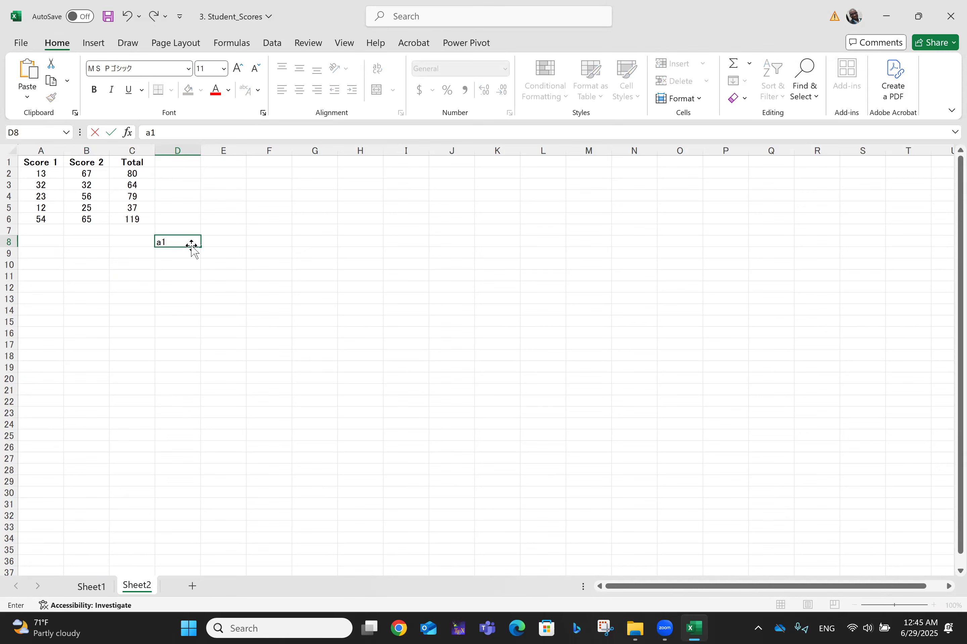
pyautogui.hotkey('ctrl', 'Return')
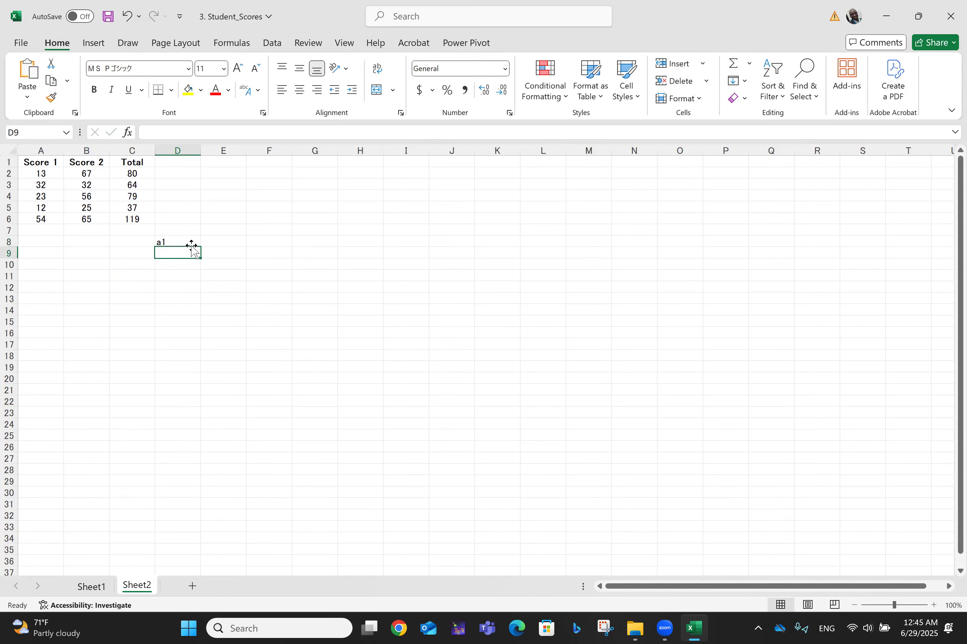
pyautogui.press('BackSpace')
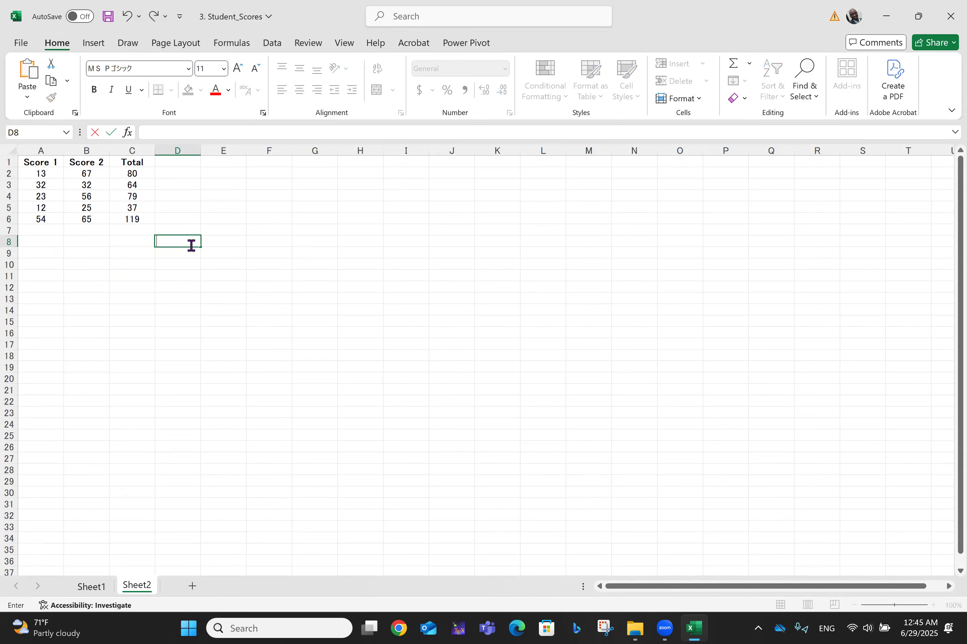
# Step: Enter the reference =A1 in cell D8 and compare the source cell A1 with the formula in D8
pyautogui.write('=a1')
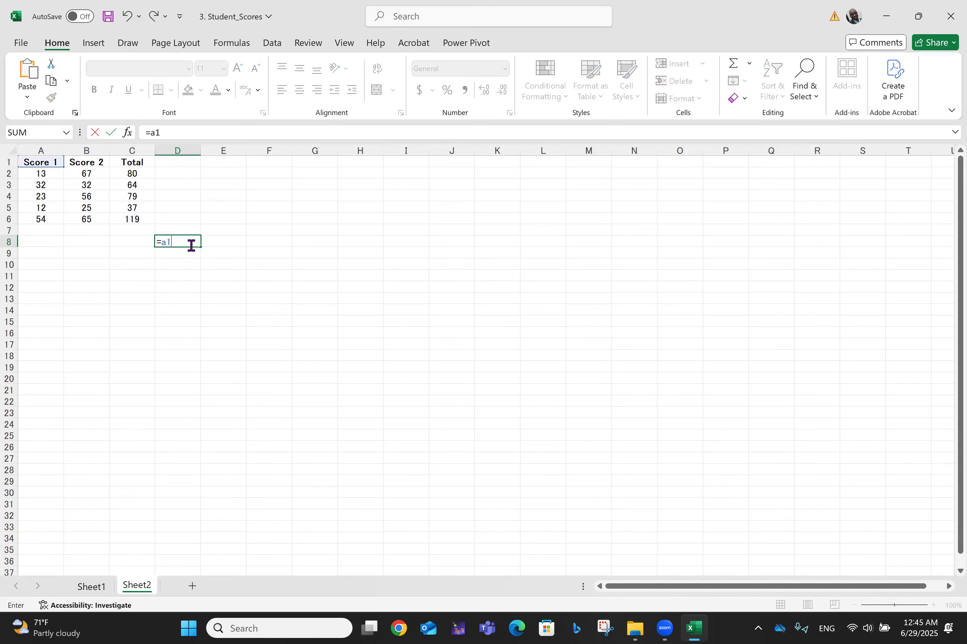
pyautogui.press('Return')
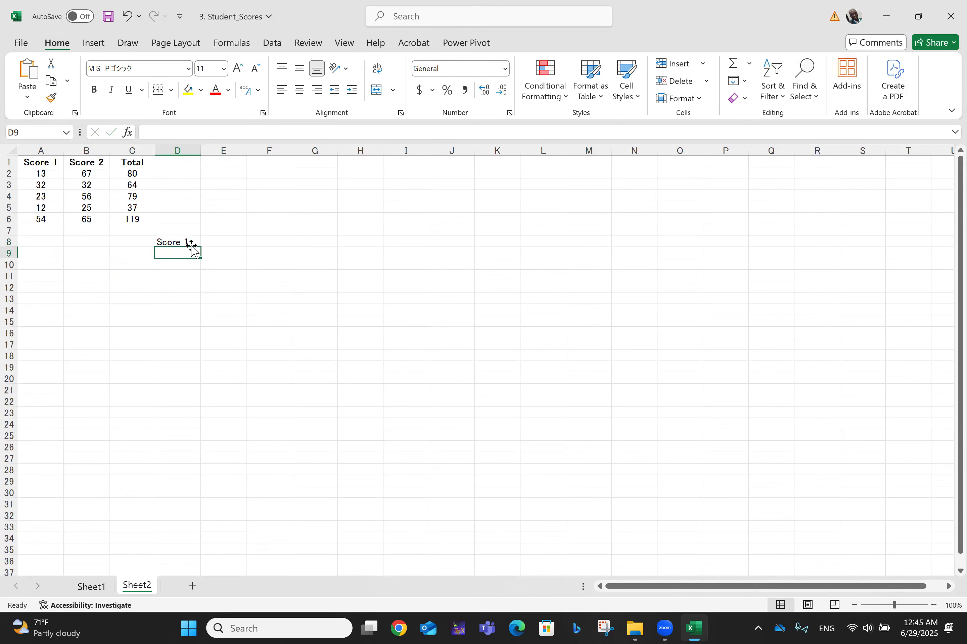
pyautogui.click(43, 162)
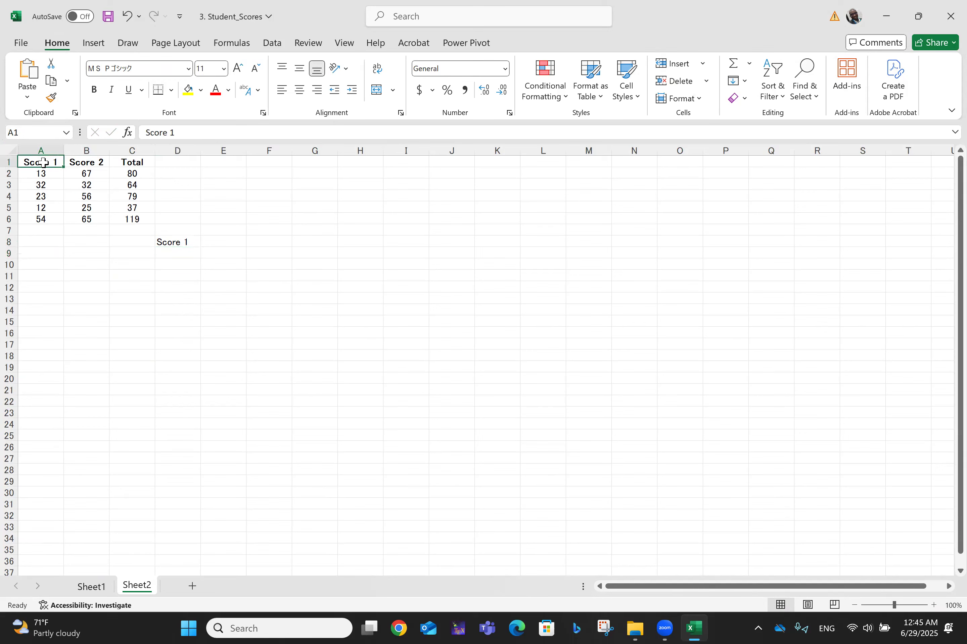
pyautogui.click(180, 242)
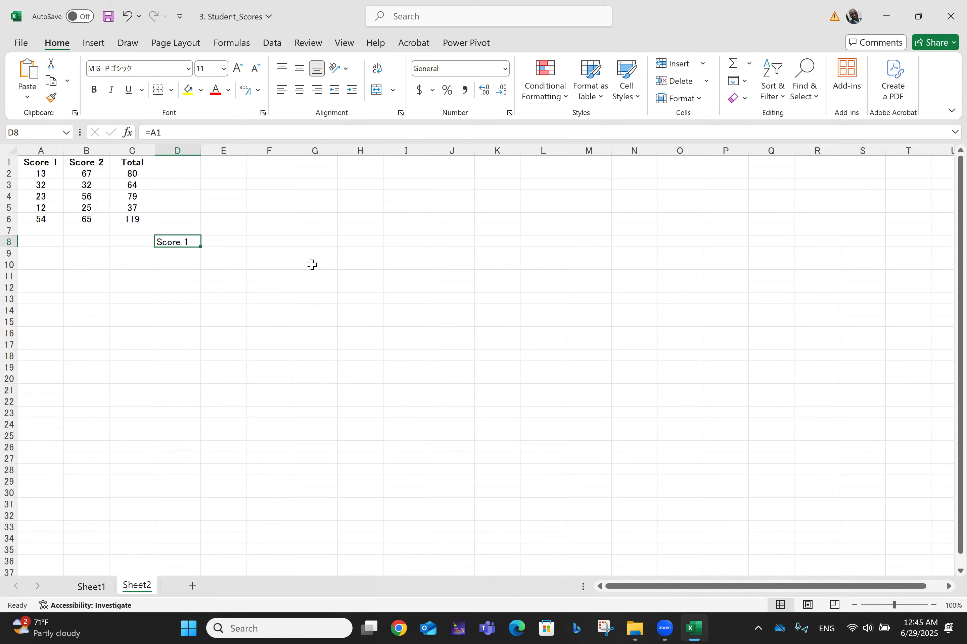
# Step: Try to reference the last total from cell L12 by entering =C7
pyautogui.click(538, 287)
pyautogui.write('=')
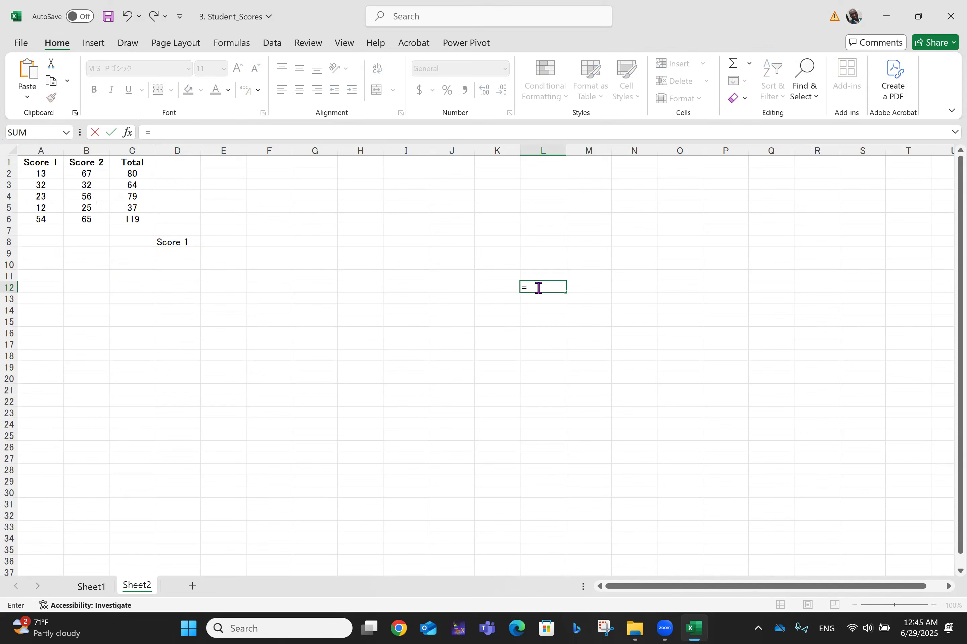
pyautogui.press('Escape')
pyautogui.moveTo(697, 321); pyautogui.dragTo(541, 287)
pyautogui.click(543, 287)
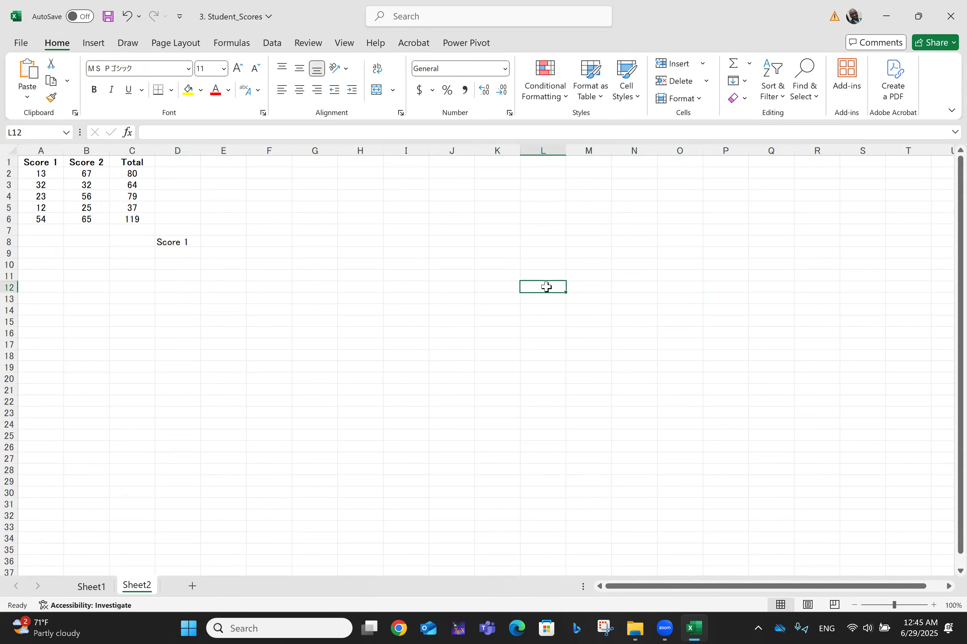
pyautogui.write('=')
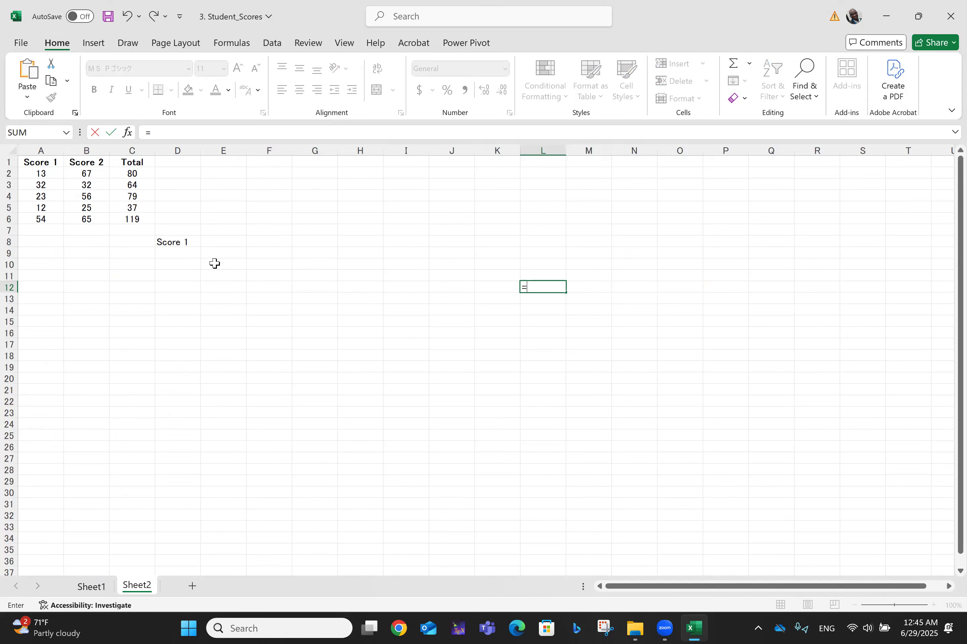
pyautogui.click(137, 230)
pyautogui.press('Return')
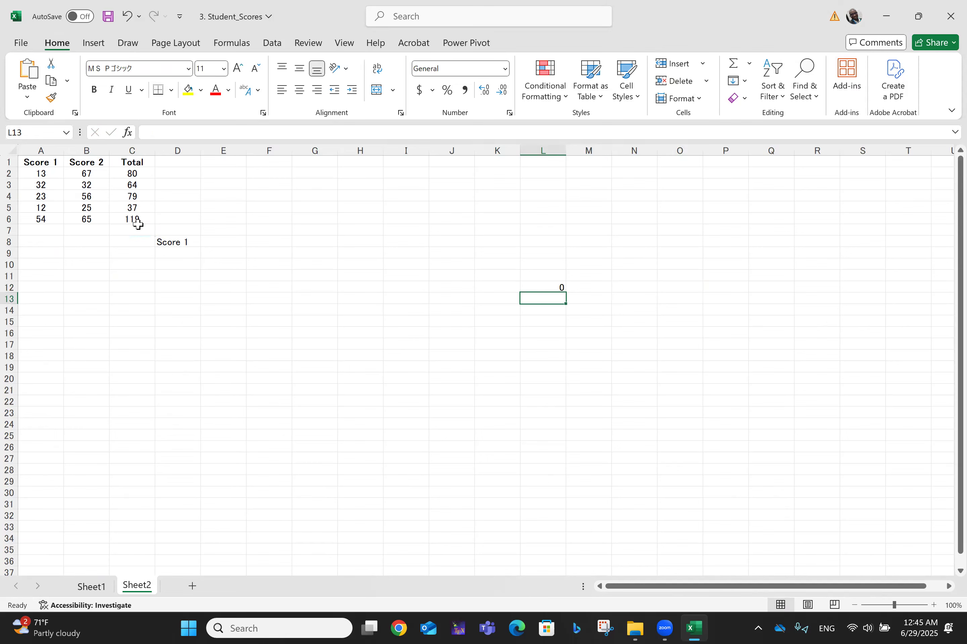
# Step: Compare the formulas in C6 and L12, and correct the reference in L12 to =C6
pyautogui.click(134, 218)
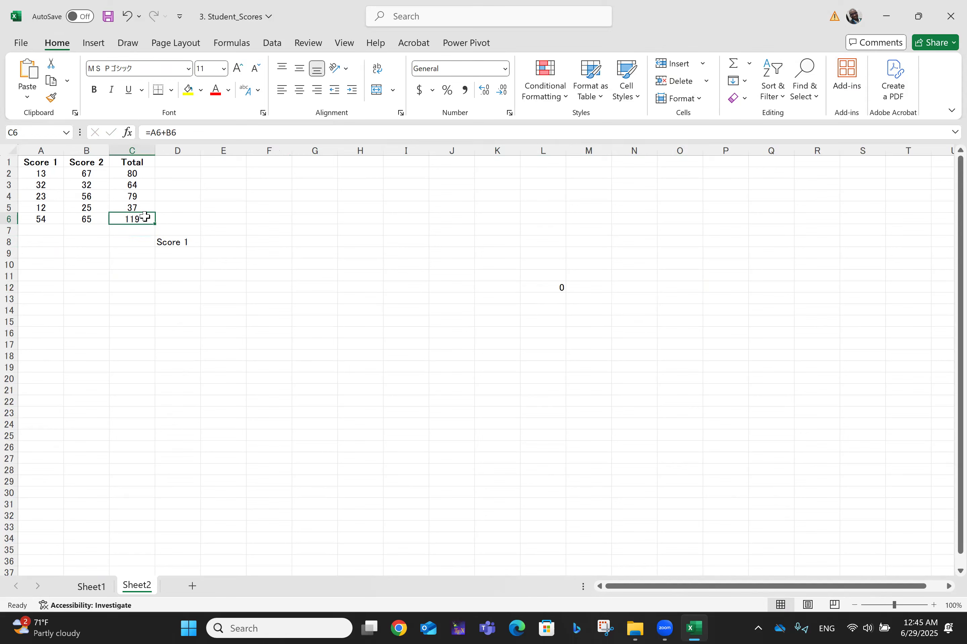
pyautogui.click(535, 287)
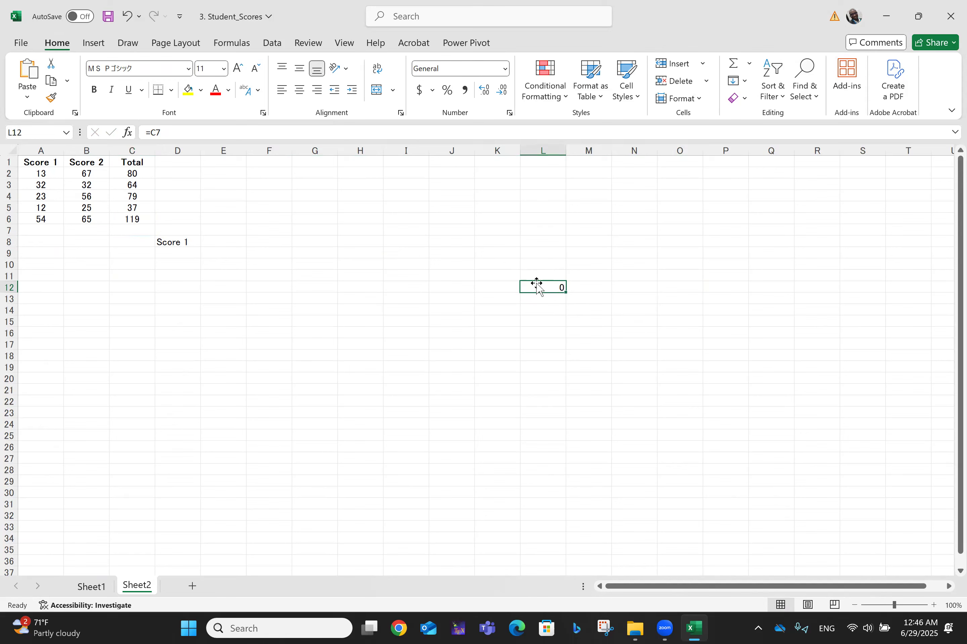
pyautogui.click(144, 219)
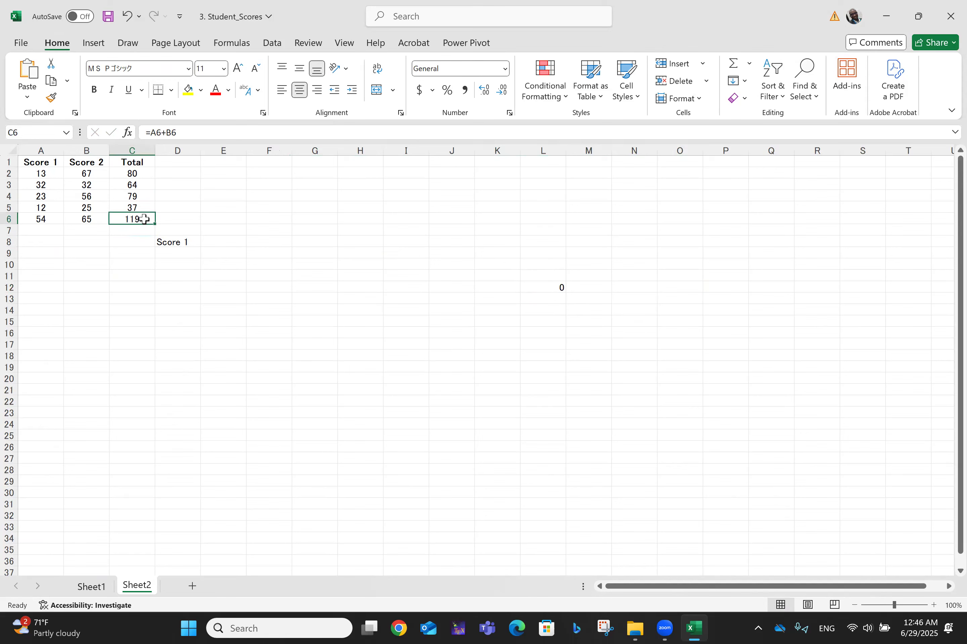
pyautogui.click(545, 288)
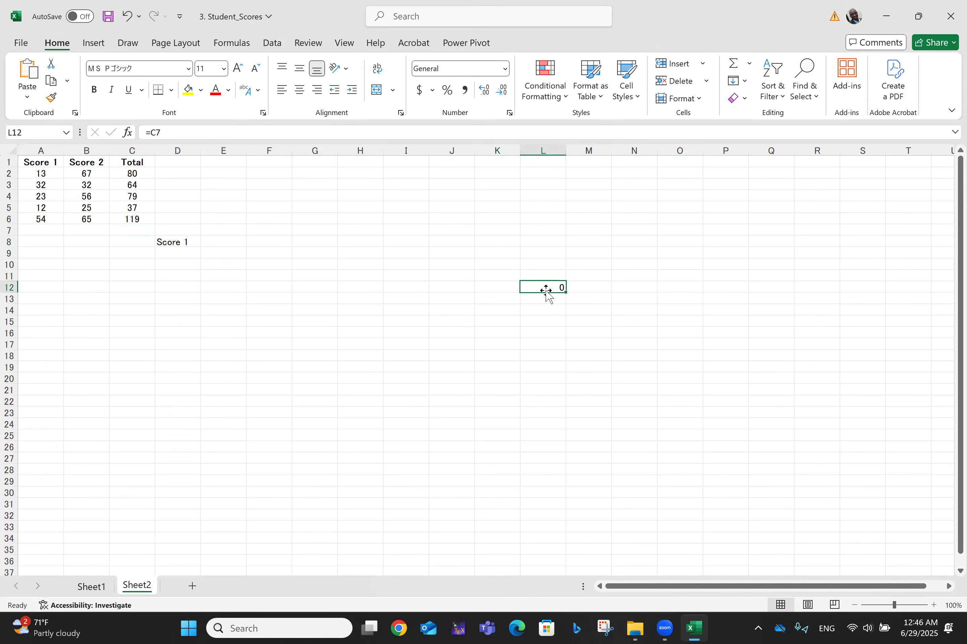
pyautogui.write('=c6')
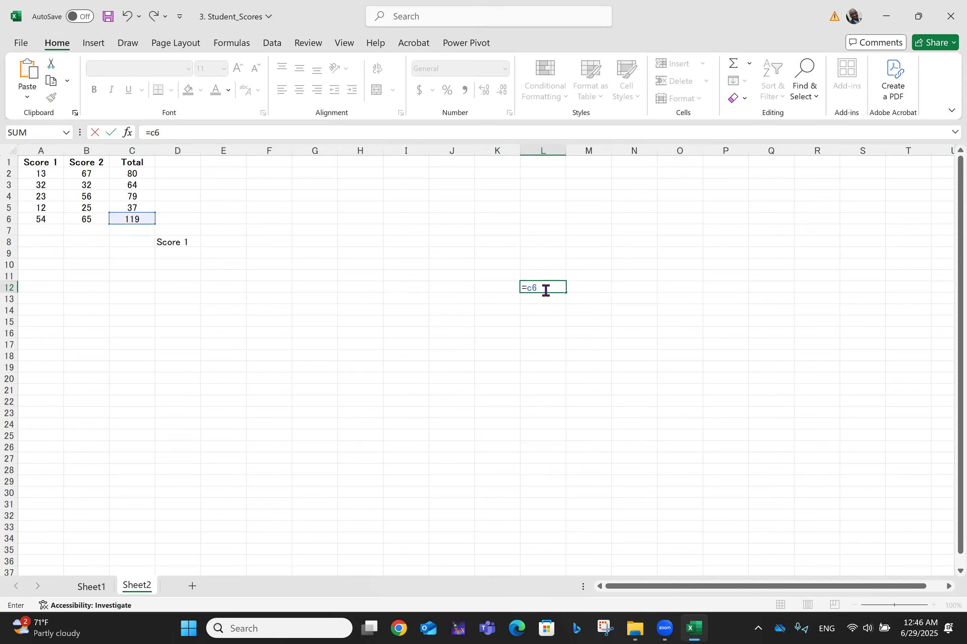
pyautogui.press('Return')
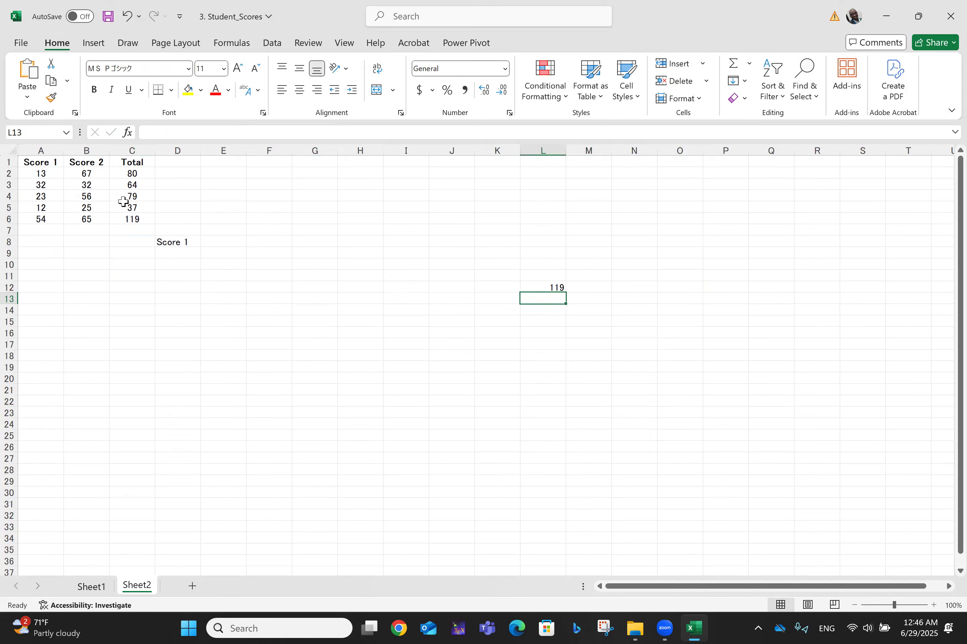
pyautogui.click(557, 287)
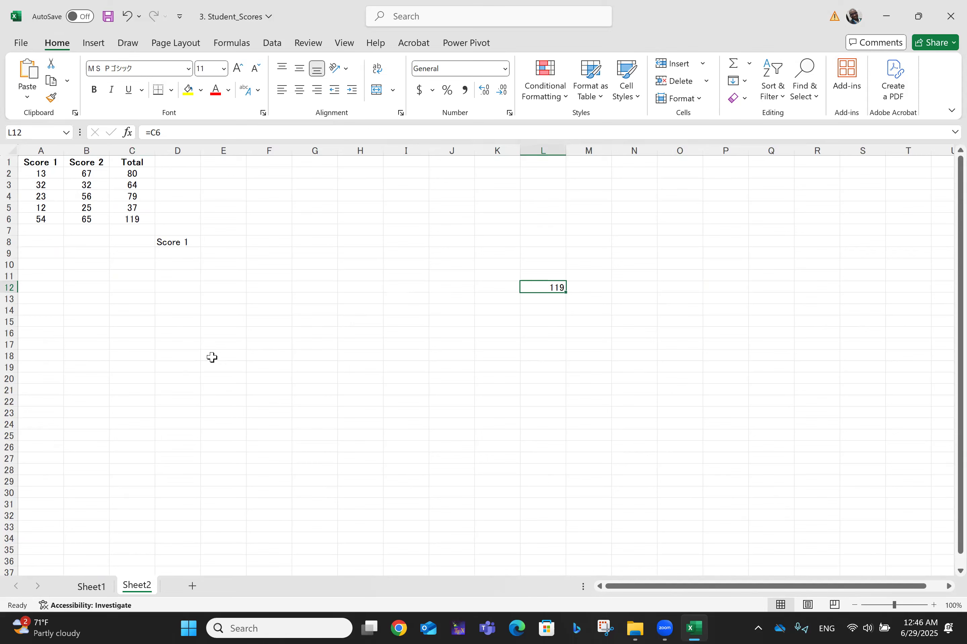
# Step: Enter the absolute reference =$C$6 in cell E19 and compare it with the relative reference in L12
pyautogui.doubleClick(219, 367)
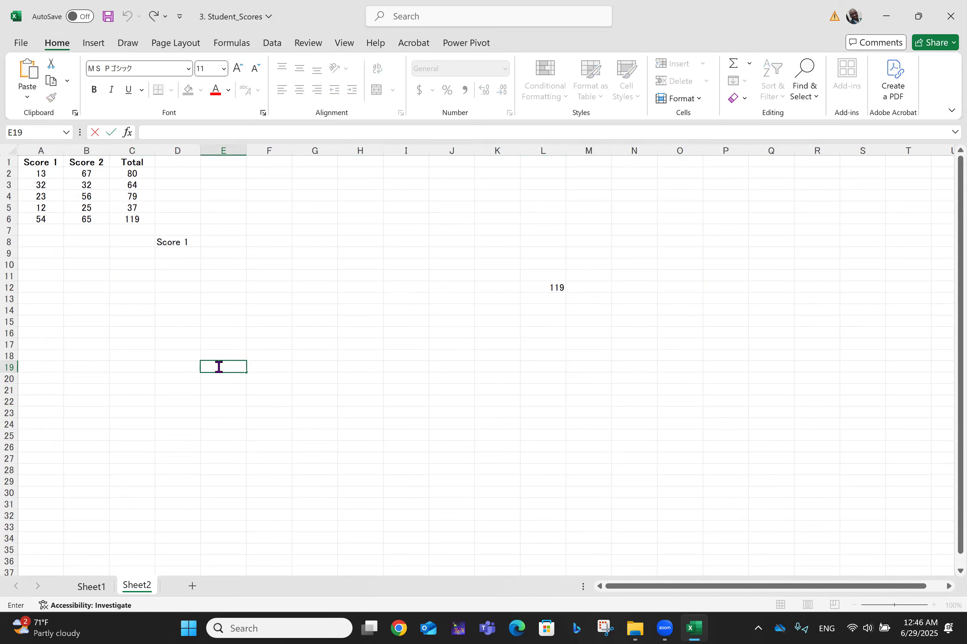
pyautogui.write('=$')
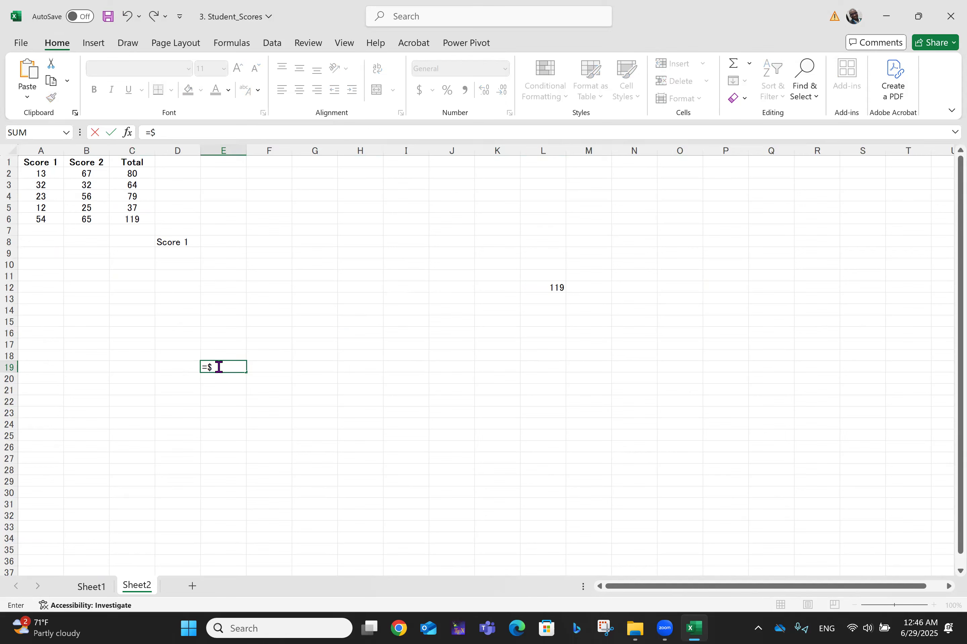
pyautogui.write('c$6')
pyautogui.press('Return')
pyautogui.click(218, 366)
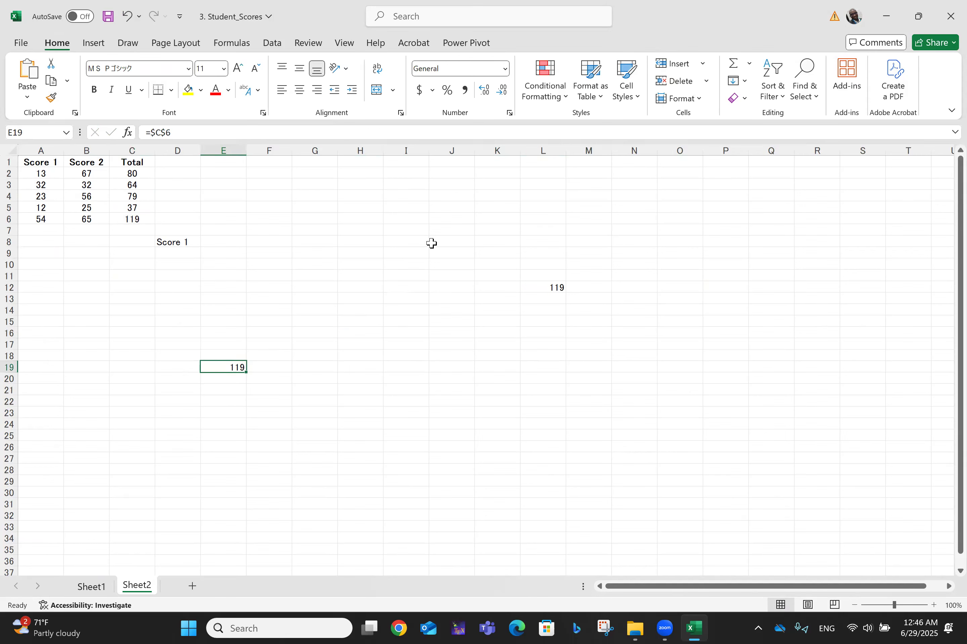
pyautogui.click(557, 289)
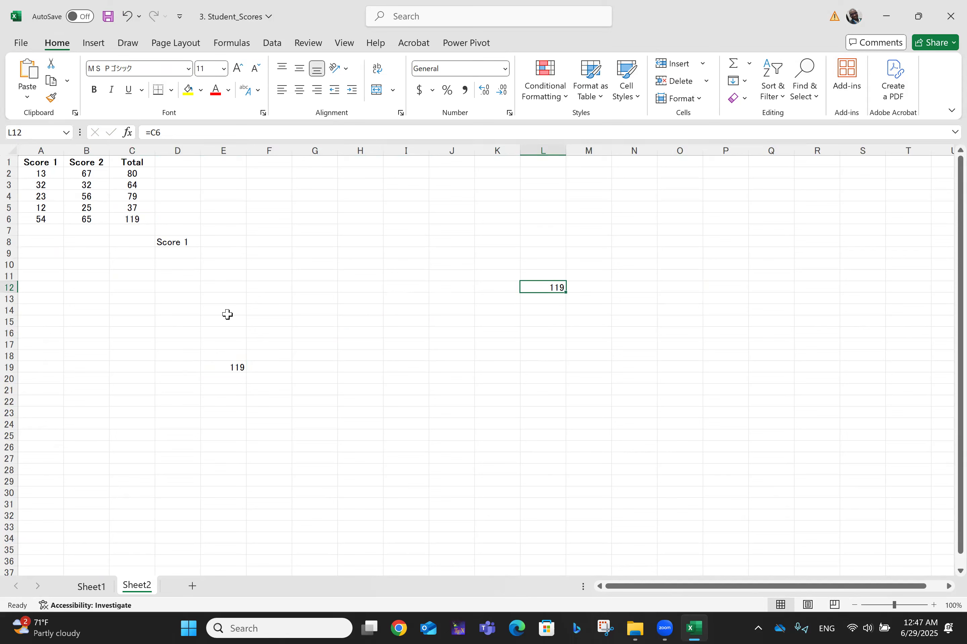
# Step: Copy the absolute reference formula from cell E19 into cell Q18
pyautogui.click(230, 368)
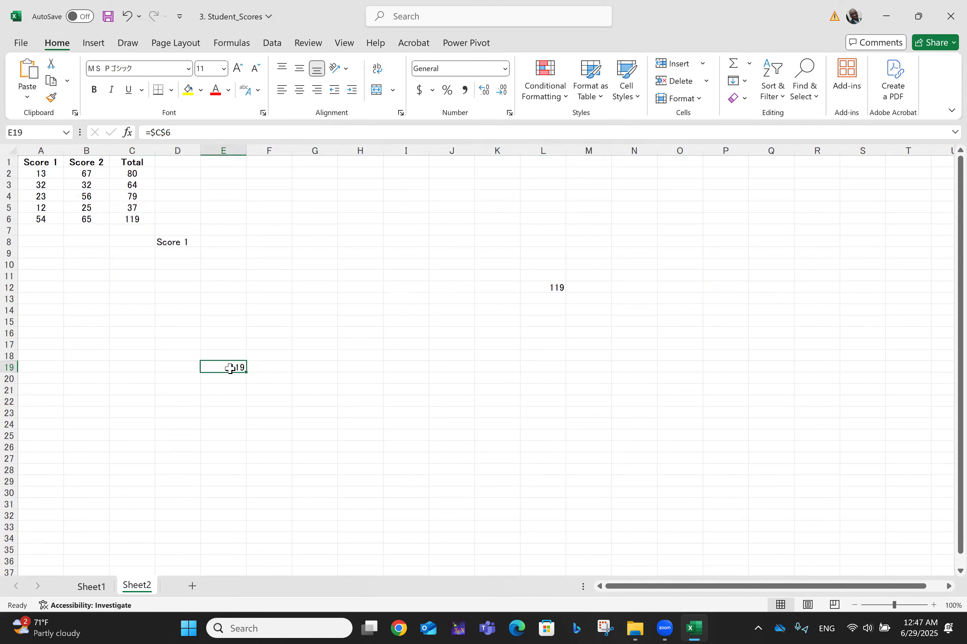
pyautogui.hotkey('ctrl', 'c')
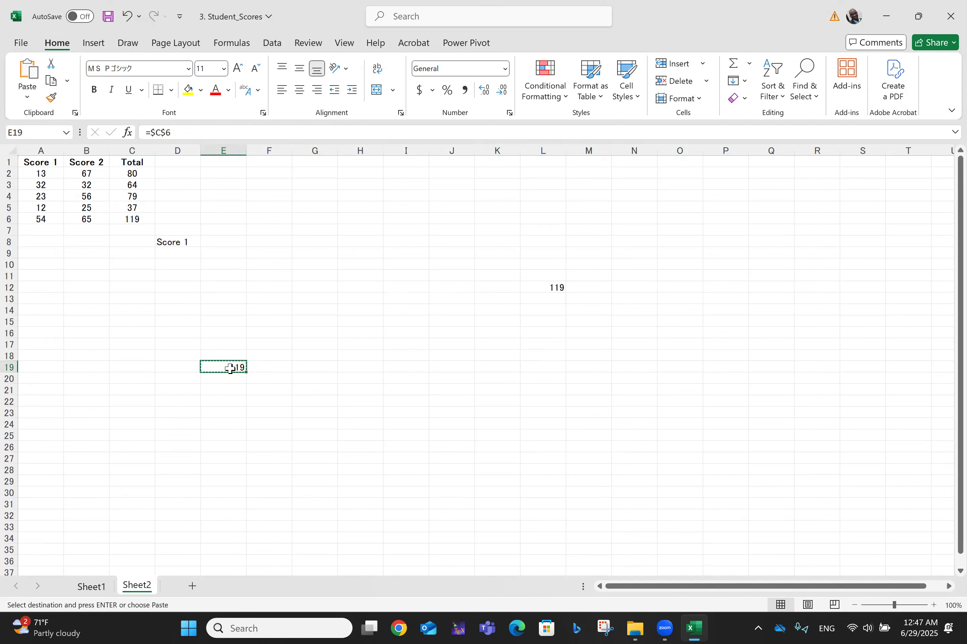
pyautogui.click(781, 352)
pyautogui.hotkey('ctrl', 'v')
pyautogui.press('Escape')
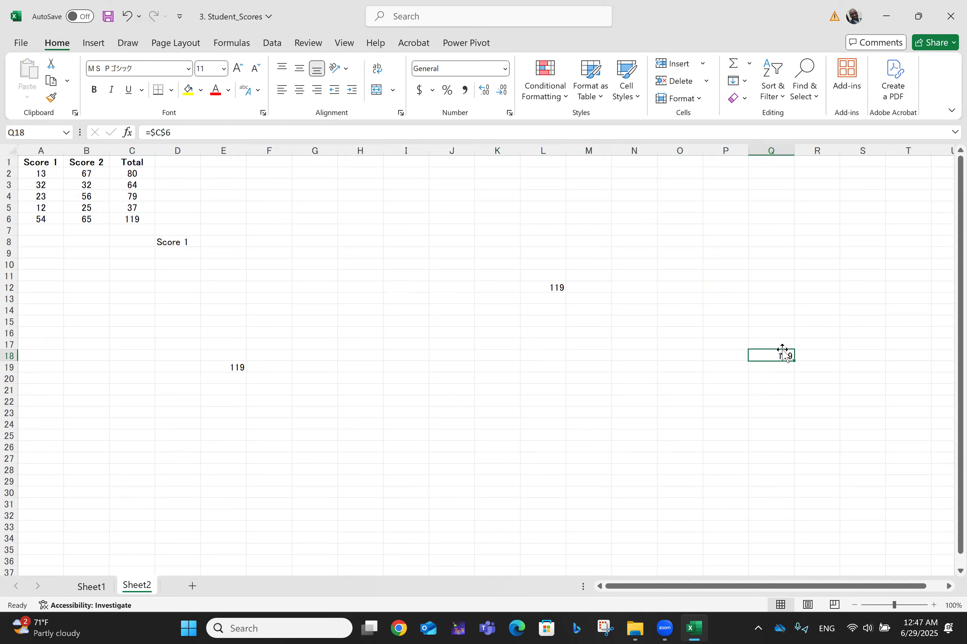
pyautogui.click(897, 241)
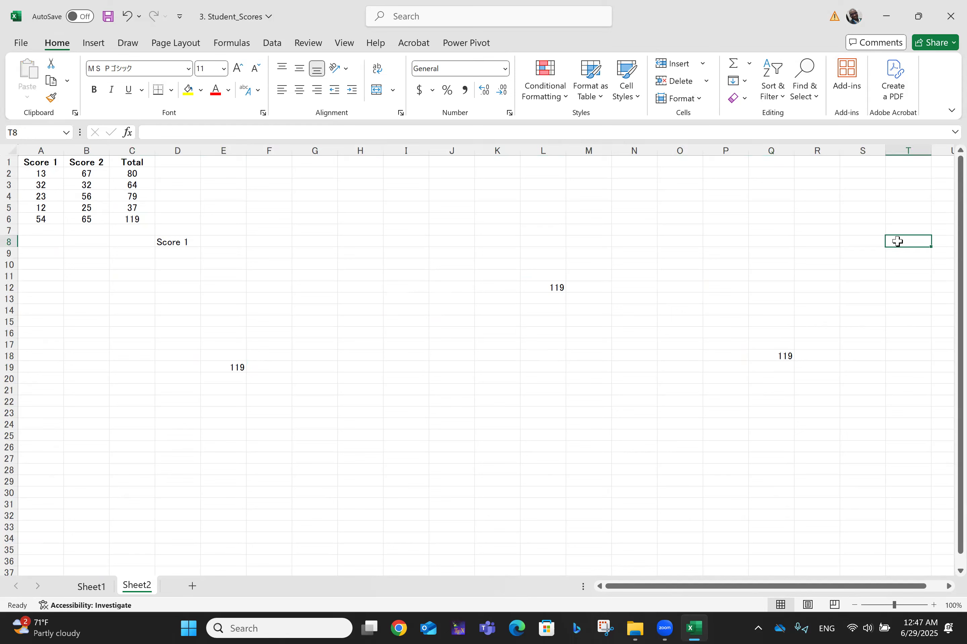
# Step: Copy the relative reference formula from cell L12 into L28 and compare it with the absolute reference in Q18
pyautogui.click(552, 285)
pyautogui.hotkey('ctrl', 'c')
pyautogui.click(528, 473)
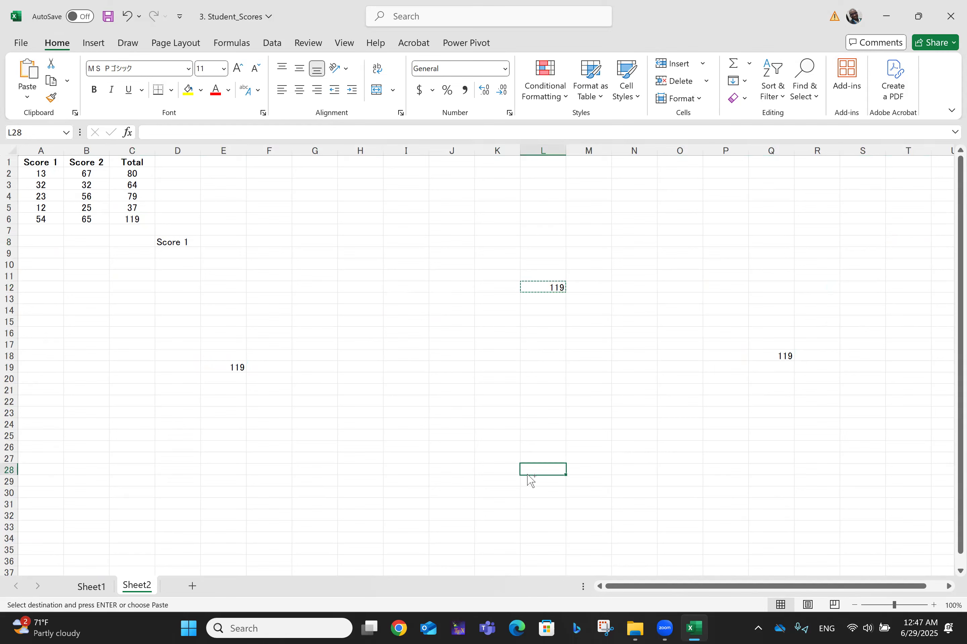
pyautogui.hotkey('ctrl', 'v')
pyautogui.click(693, 450)
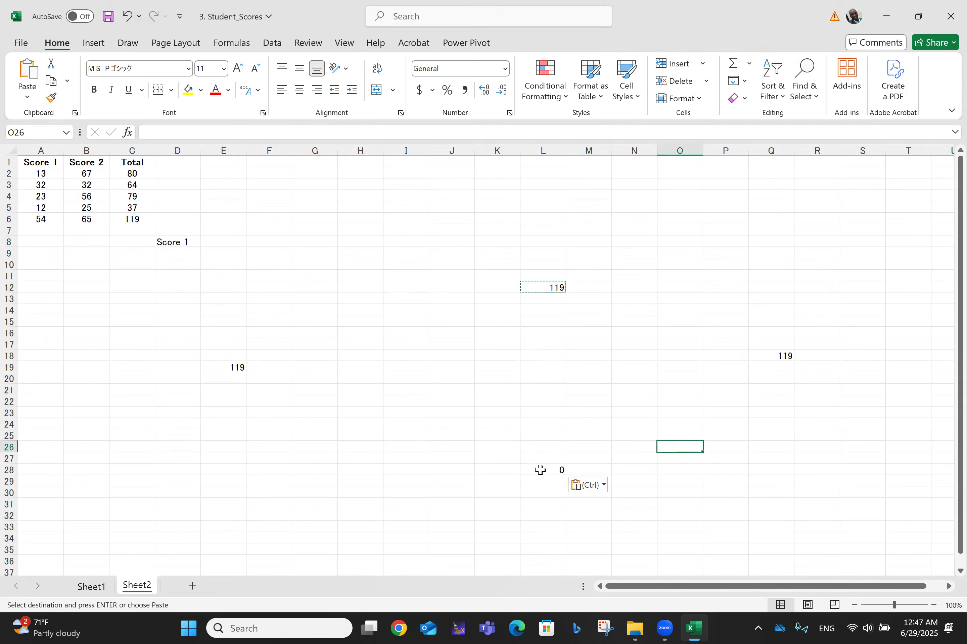
pyautogui.click(540, 471)
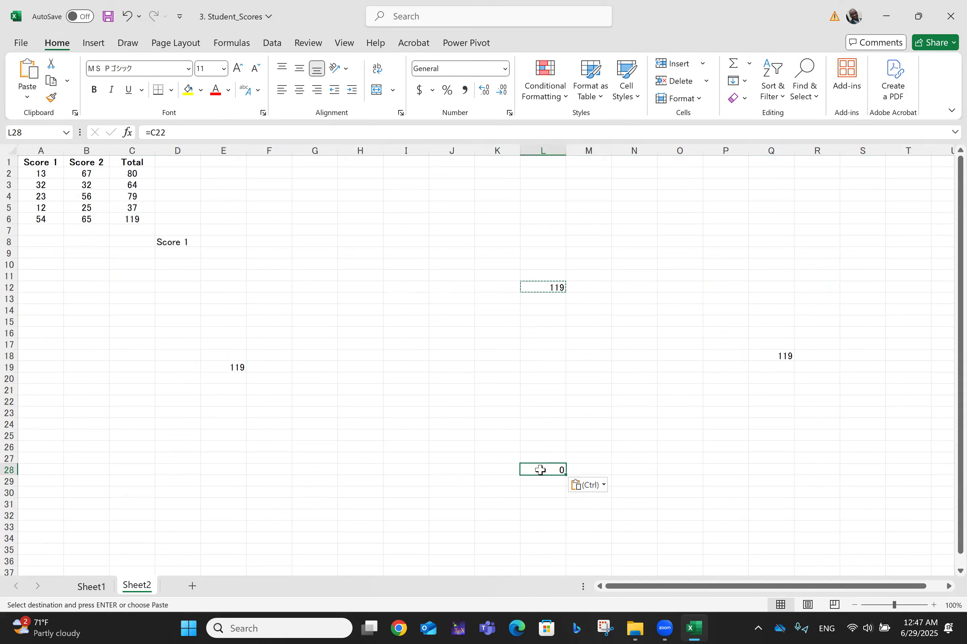
pyautogui.click(779, 356)
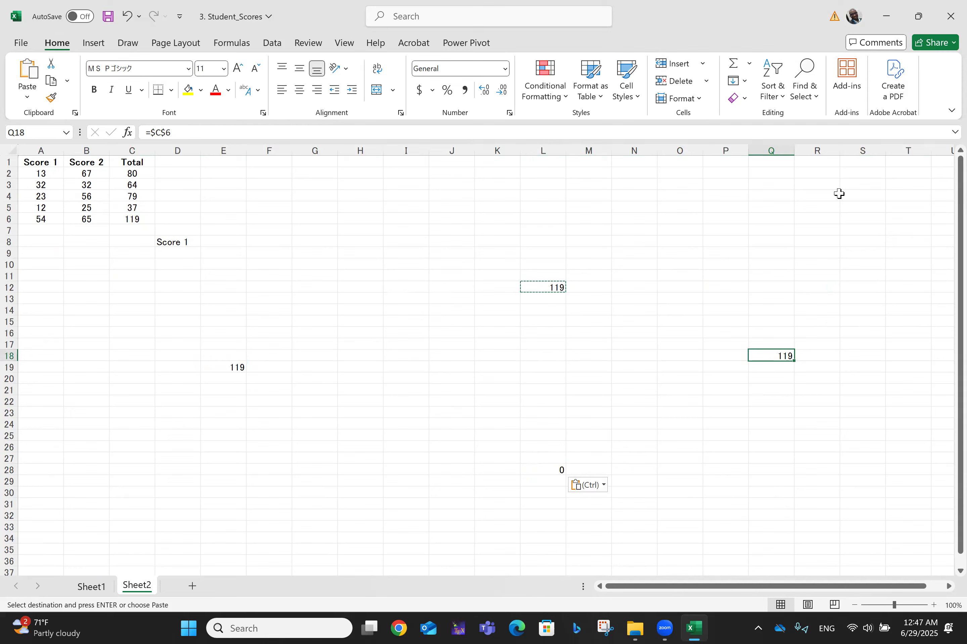
pyautogui.click(799, 215)
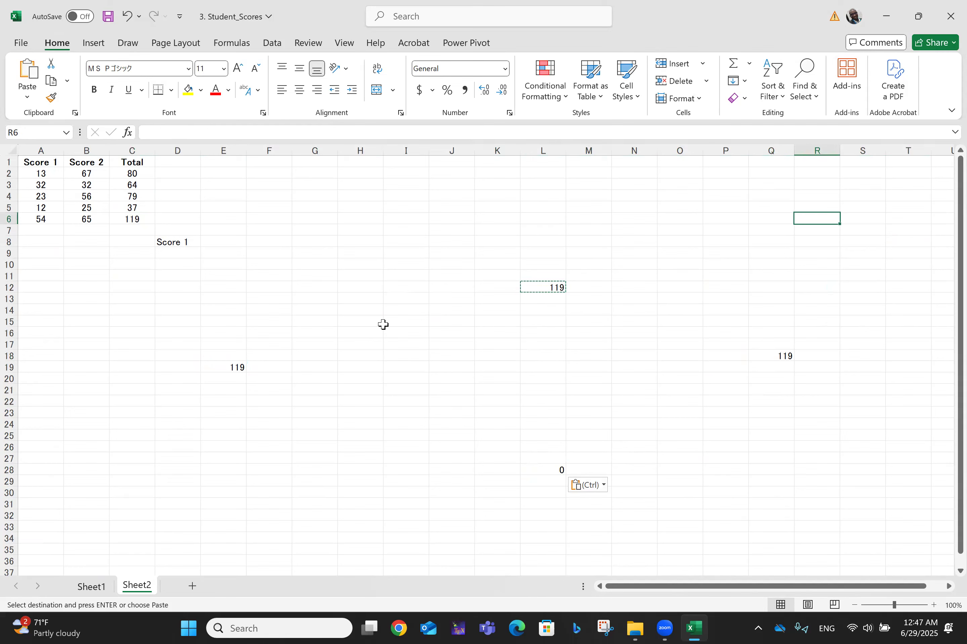
pyautogui.click(556, 470)
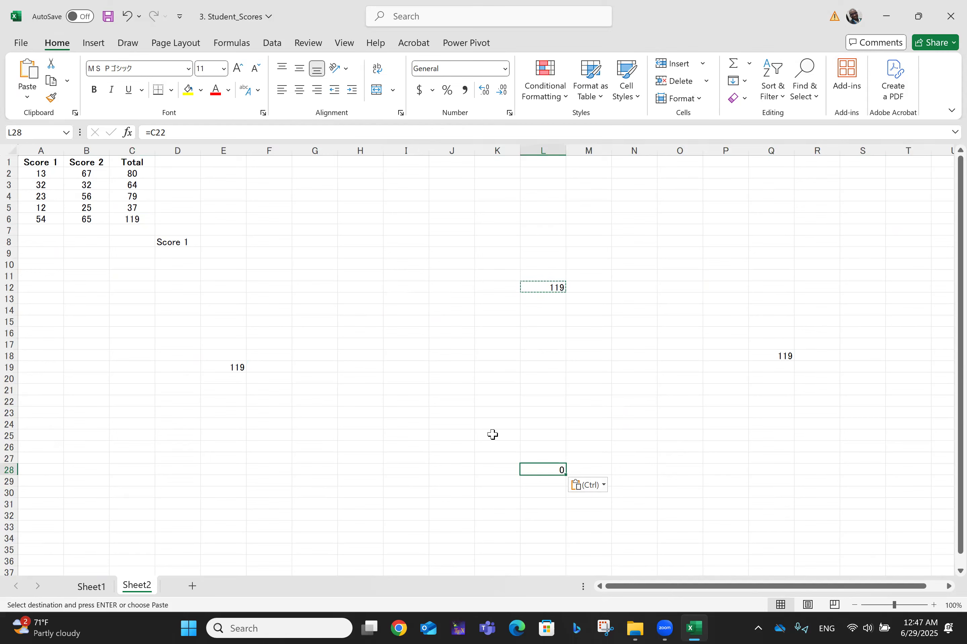
# Step: Rename the column header in cell C1 to Addition
pyautogui.click(174, 163)
pyautogui.click(125, 161)
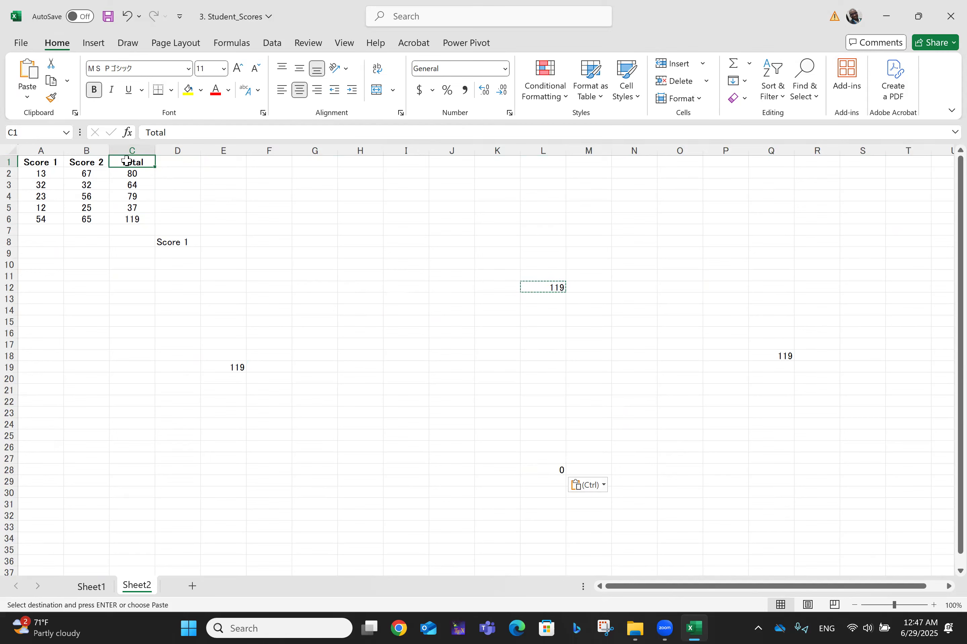
pyautogui.write('Addit')
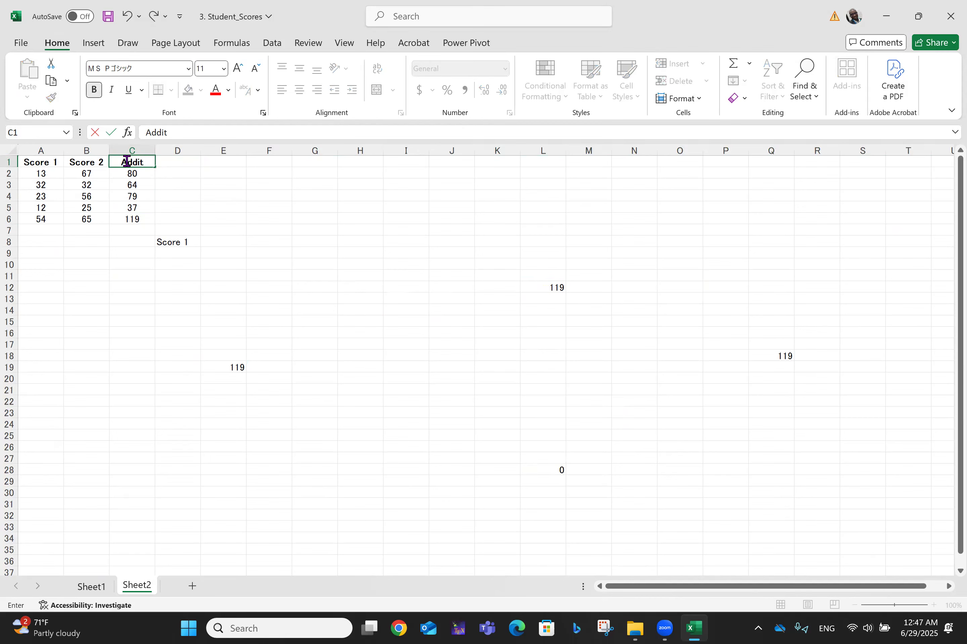
pyautogui.write('ion')
pyautogui.click(237, 302)
# Step: Add the header Subtraction in cell D1 and autofit column D to its text
pyautogui.click(184, 164)
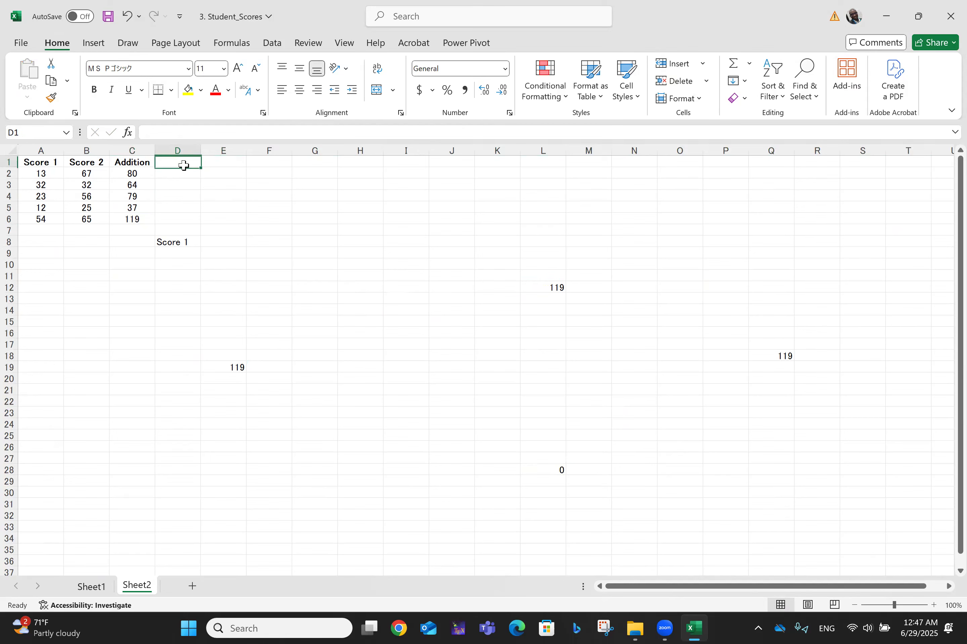
pyautogui.write('Subt')
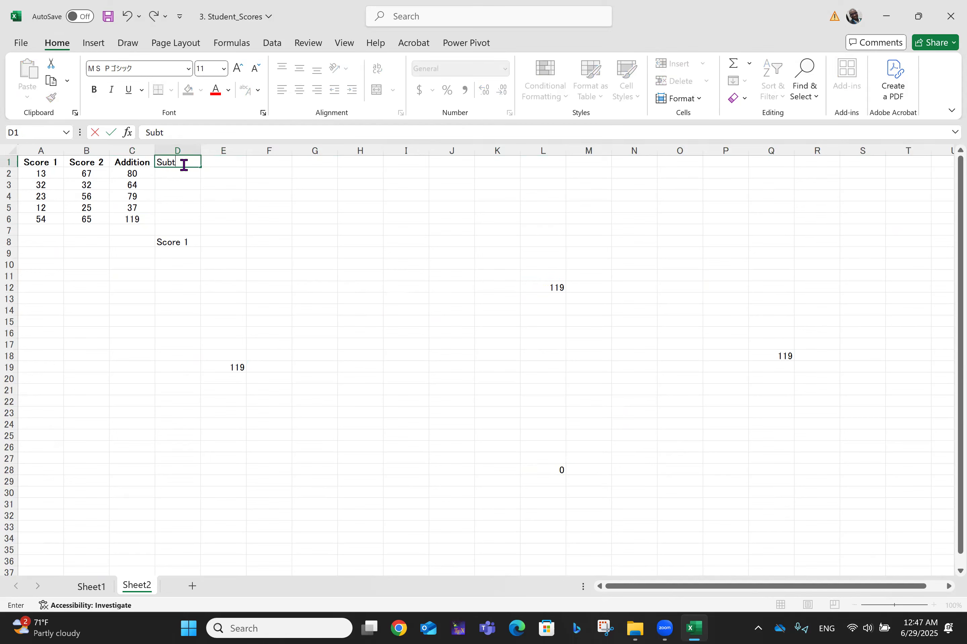
pyautogui.write('raction')
pyautogui.doubleClick(203, 157)
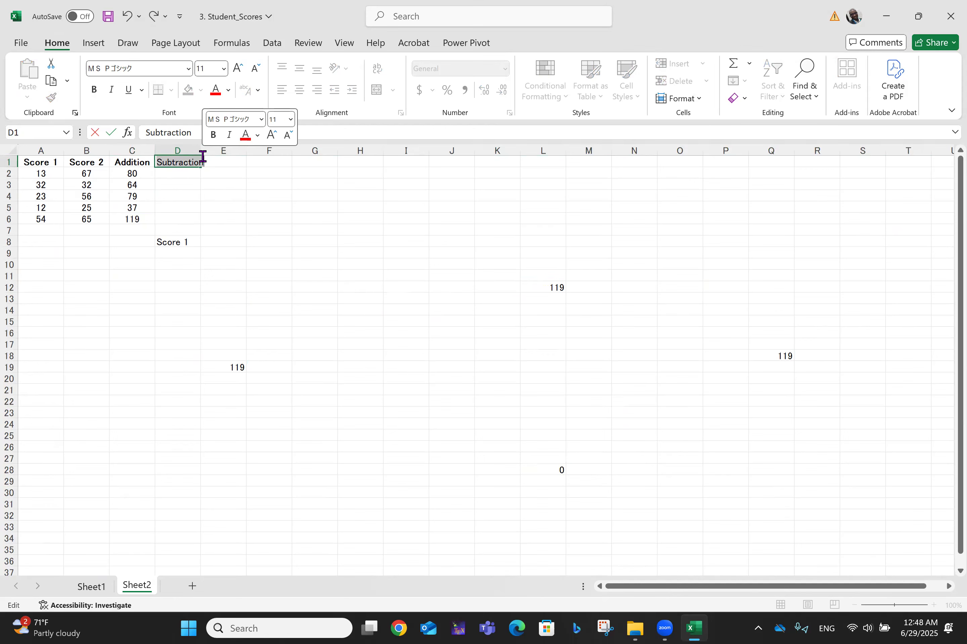
pyautogui.doubleClick(203, 149)
pyautogui.click(344, 240)
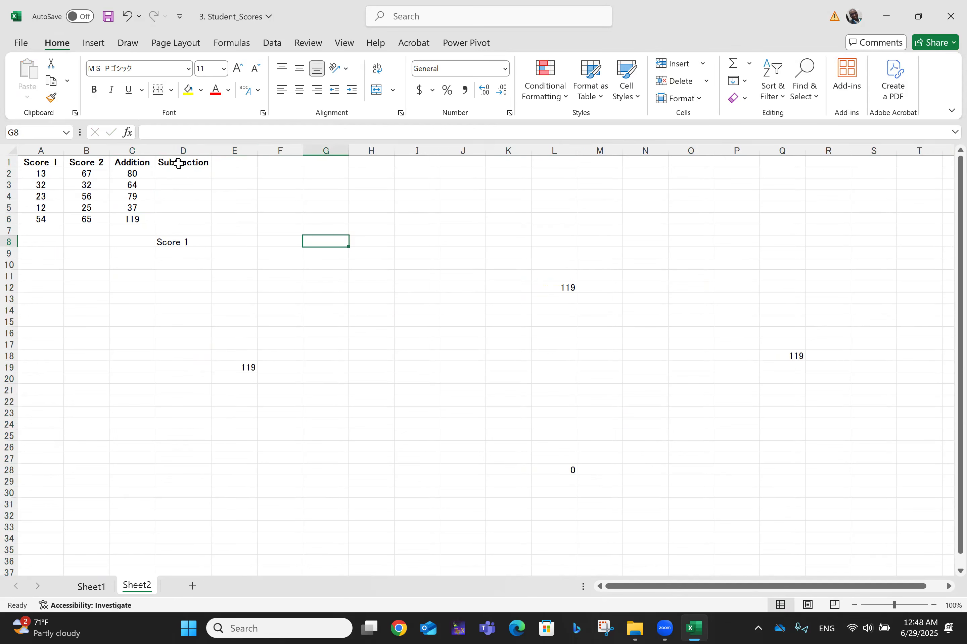
# Step: Enter the formula =A2-B2 in cell D2 to subtract Score 2 from Score 1
pyautogui.click(175, 177)
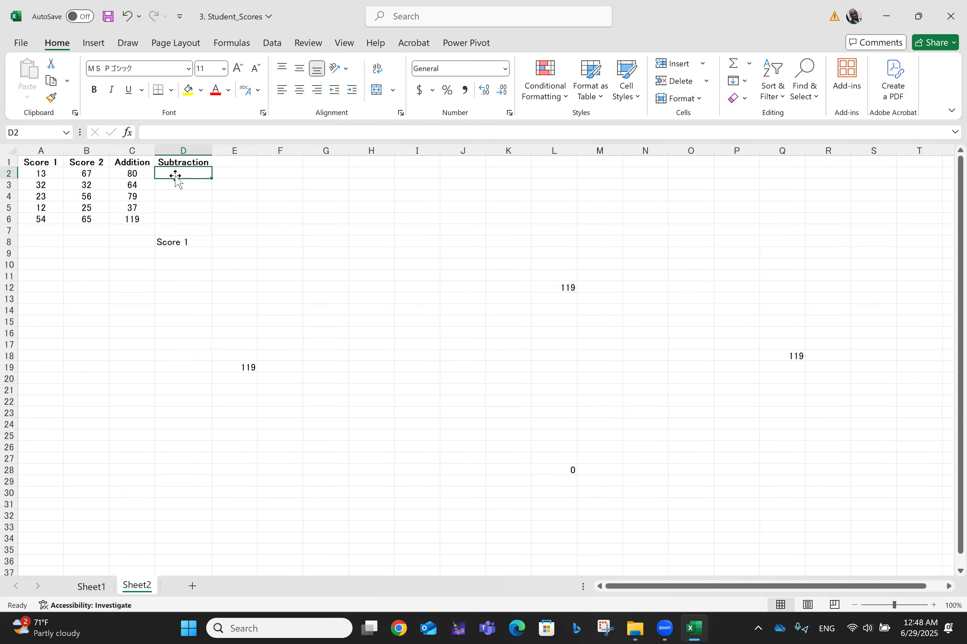
pyautogui.click(67, 177)
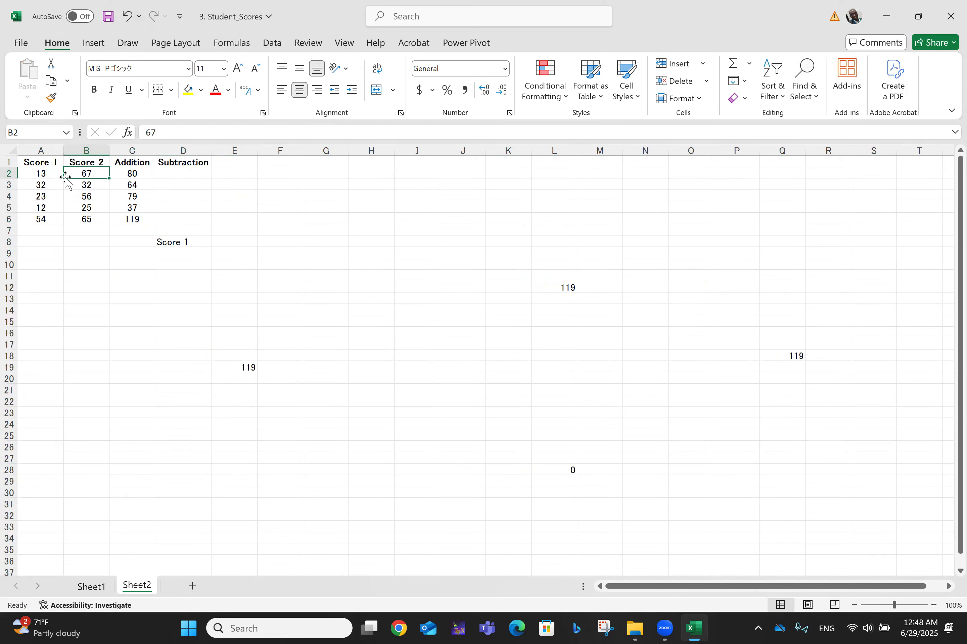
pyautogui.click(32, 184)
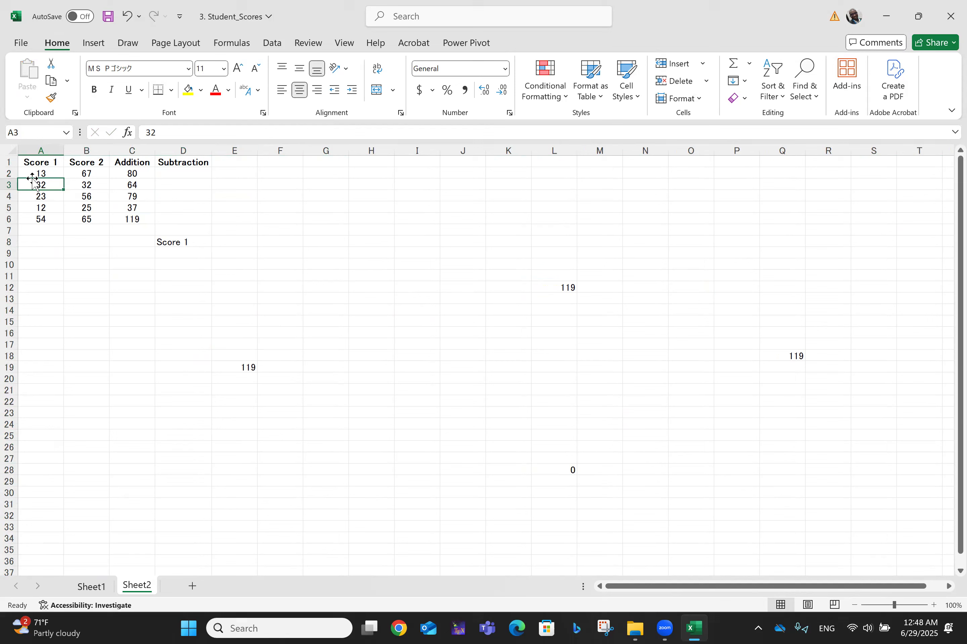
pyautogui.click(165, 172)
pyautogui.write('=')
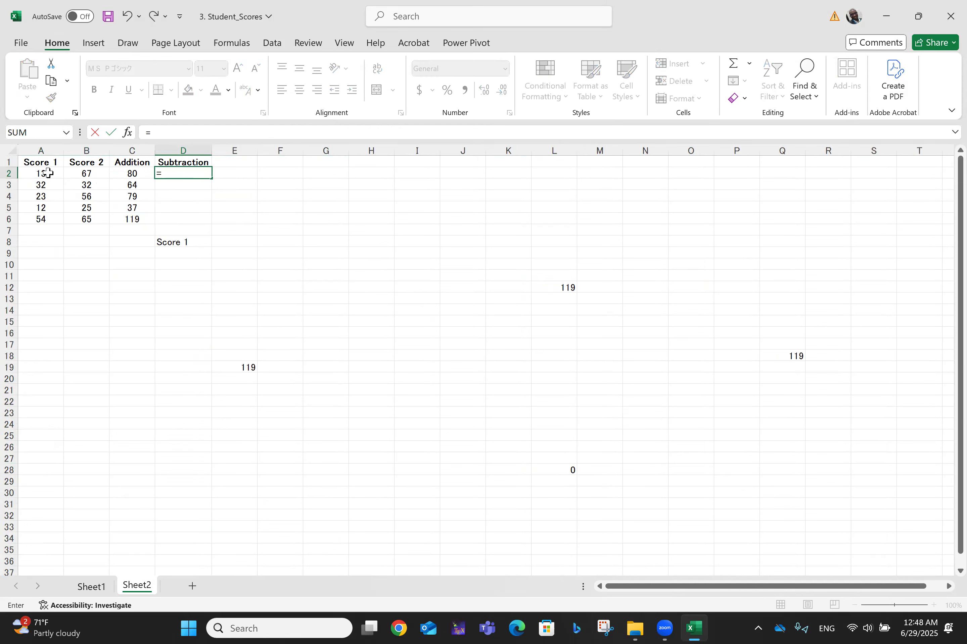
pyautogui.write('a2-')
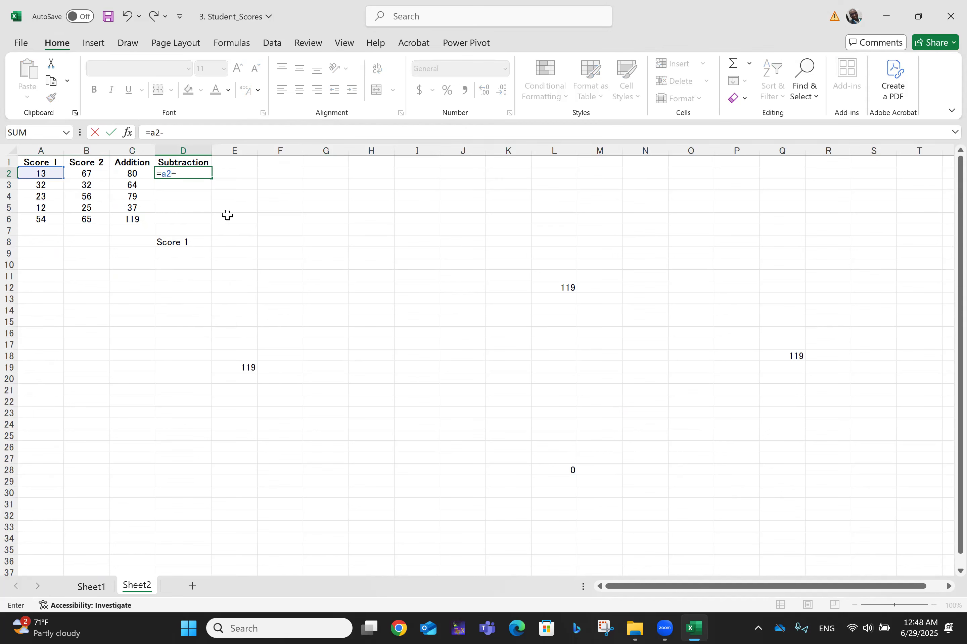
pyautogui.click(101, 173)
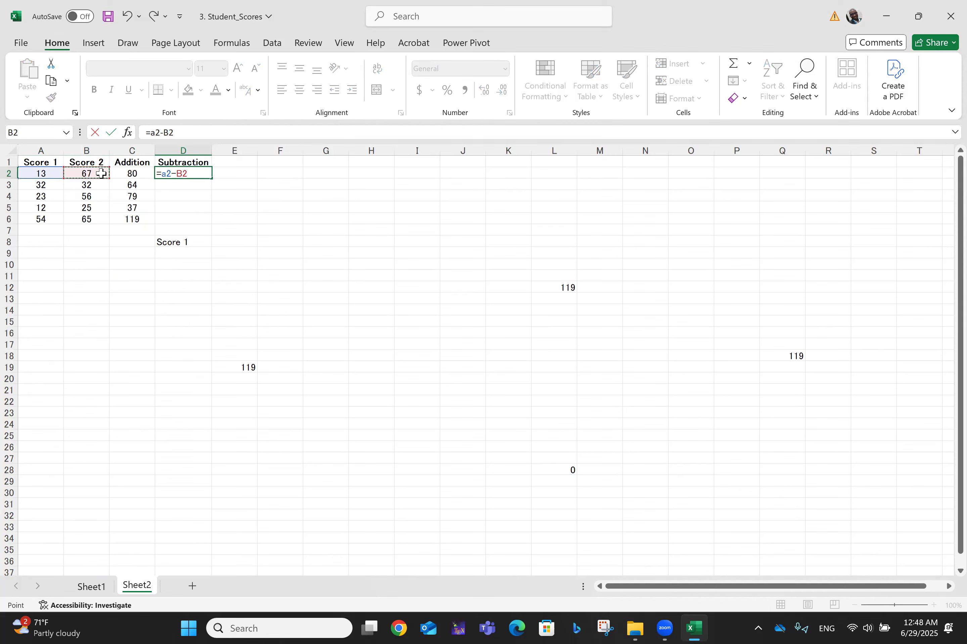
pyautogui.press('Return')
# Step: Fill the subtraction formula from cell D2 down to D6
pyautogui.click(188, 175)
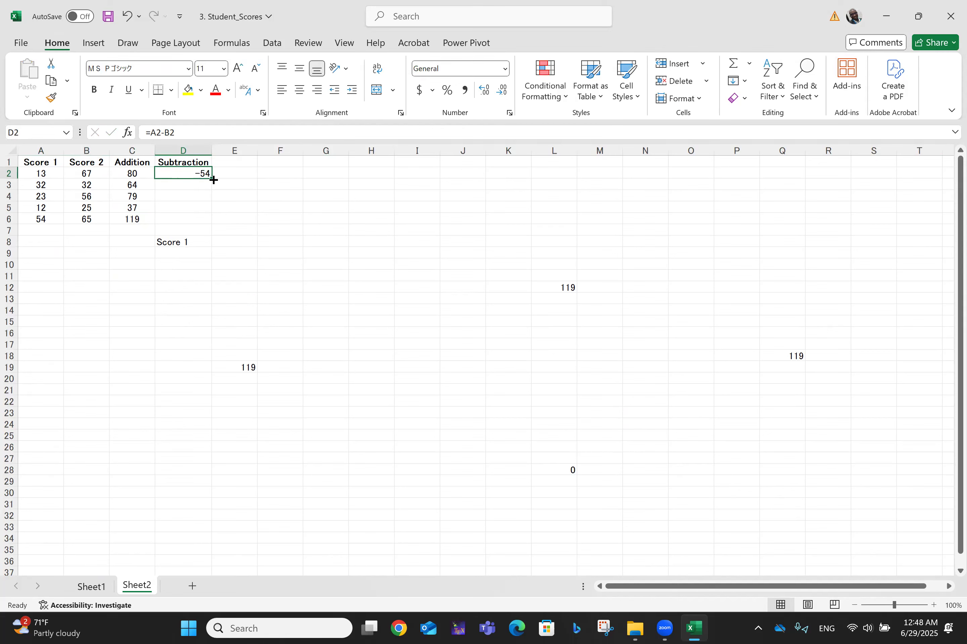
pyautogui.moveTo(211, 178); pyautogui.dragTo(211, 225)
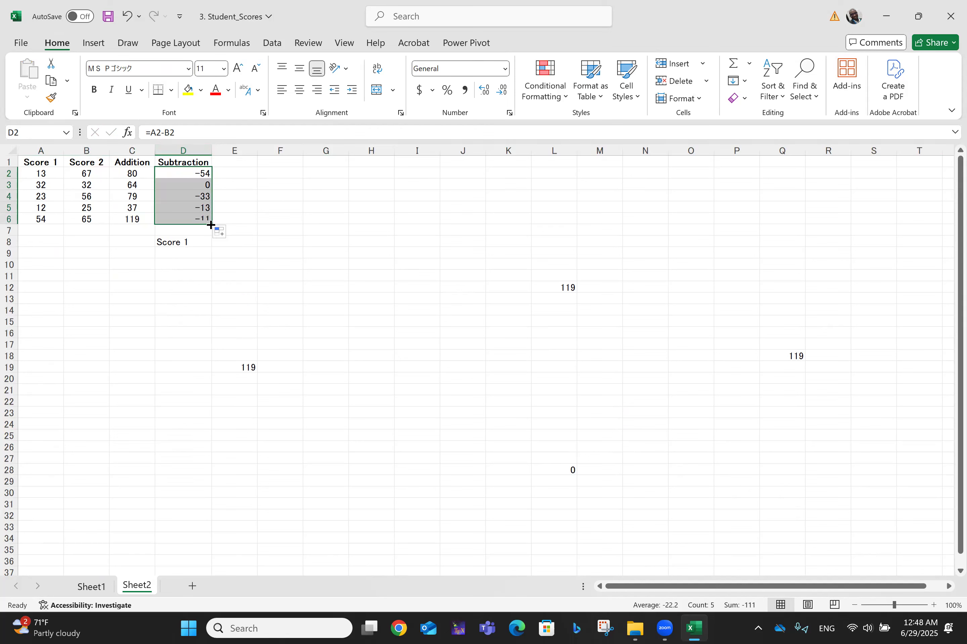
pyautogui.click(252, 222)
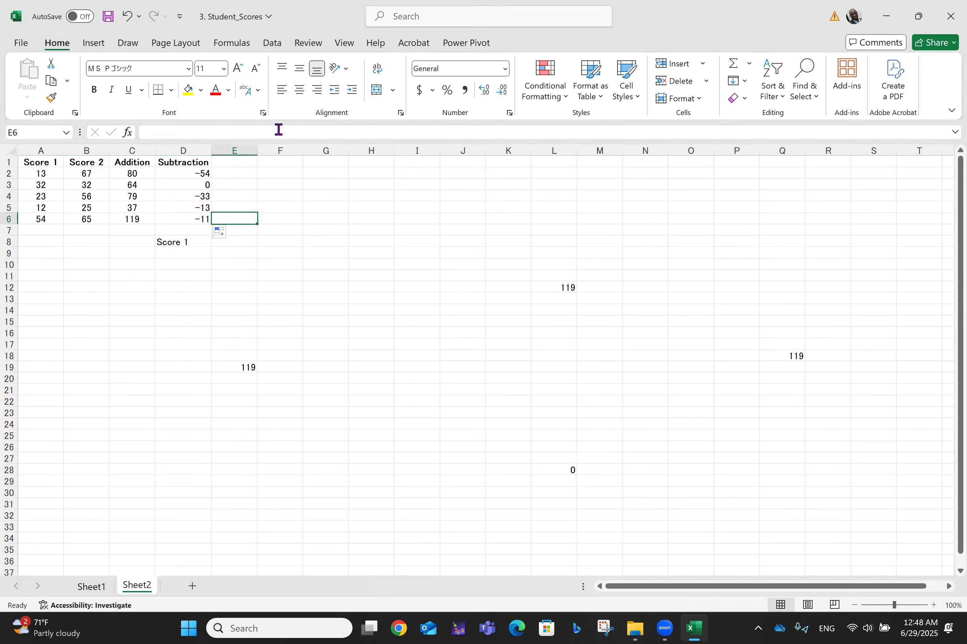
# Step: Add the header Multiplication in cell E1 and autofit column E to its text
pyautogui.click(232, 162)
pyautogui.write('M')
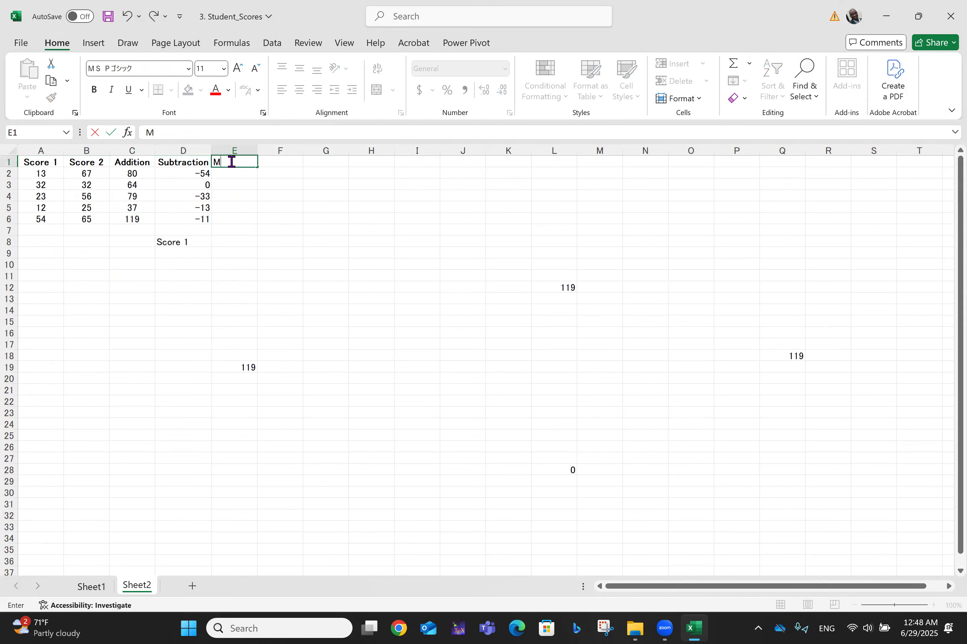
pyautogui.write('ultiplication')
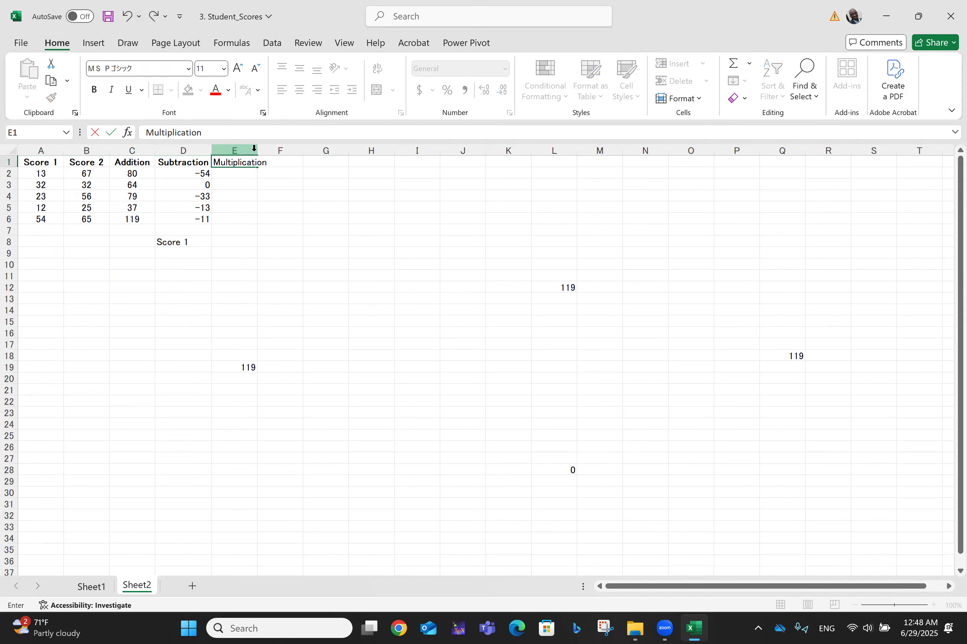
pyautogui.doubleClick(259, 150)
# Step: Enter the formula =A2*C2 in cell E2 of the Multiplication column
pyautogui.click(247, 174)
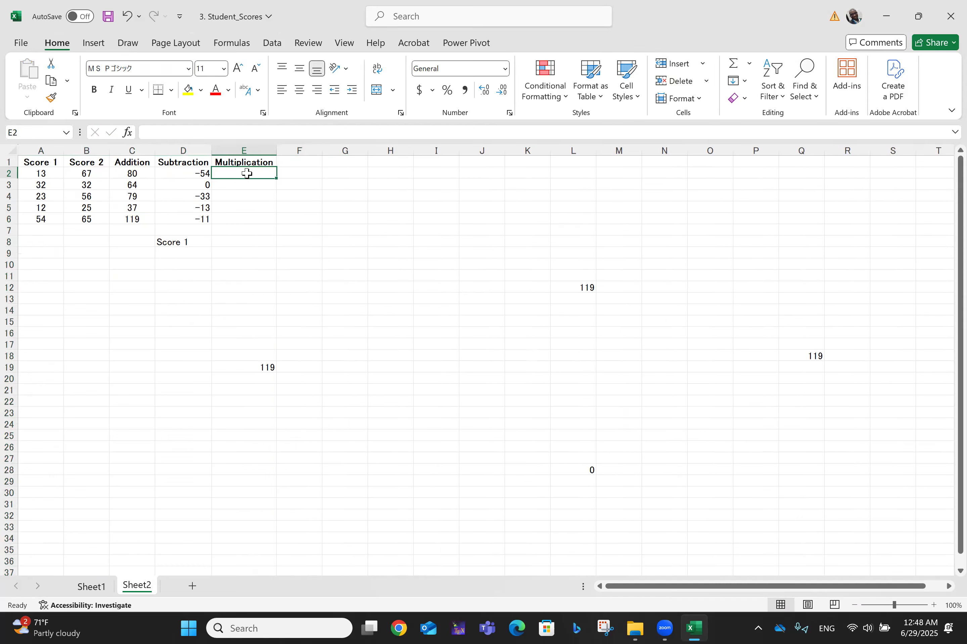
pyautogui.write('=')
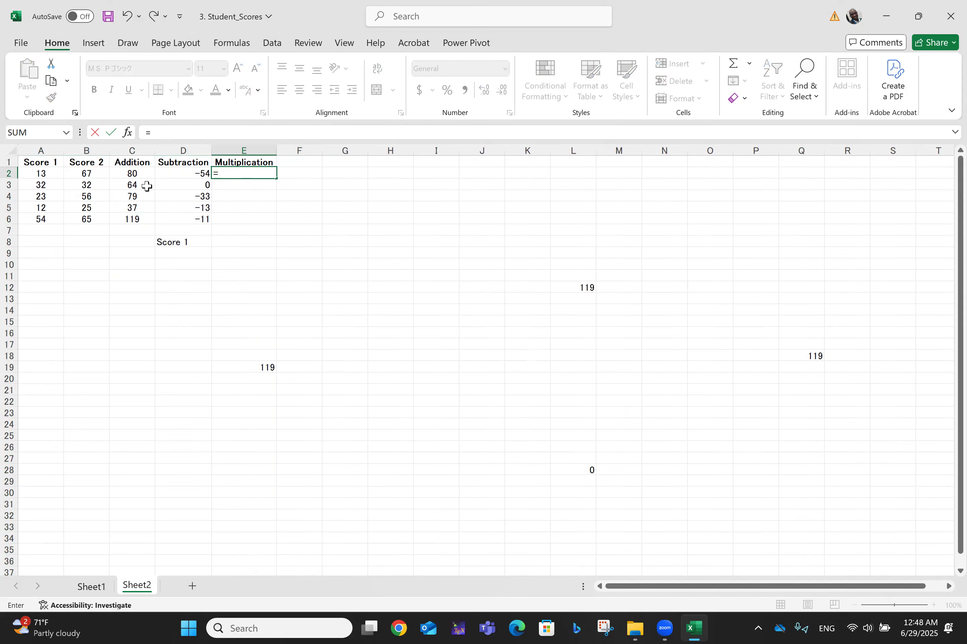
pyautogui.click(41, 173)
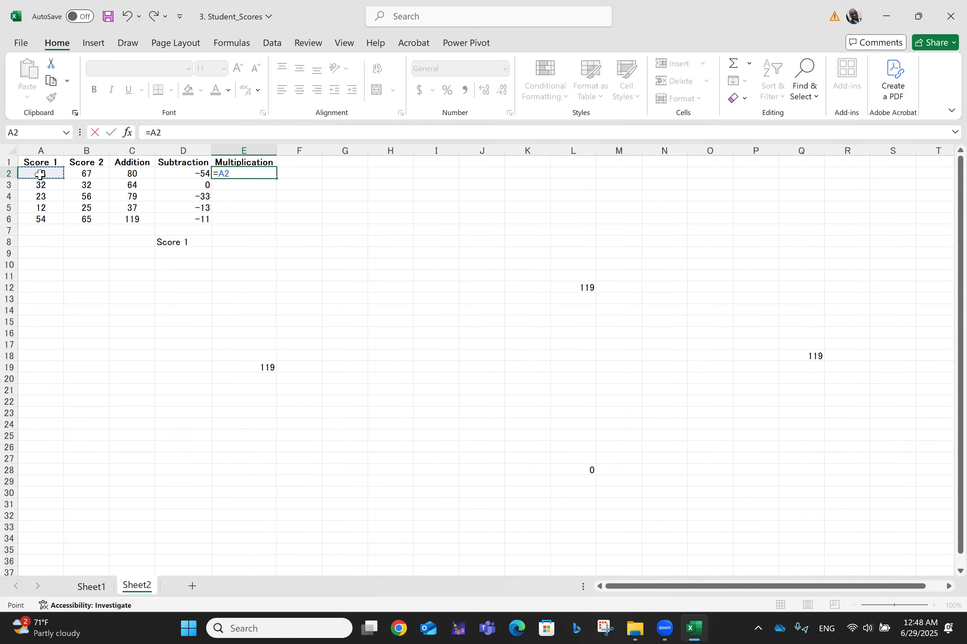
pyautogui.write('*')
pyautogui.click(133, 174)
pyautogui.press('Return')
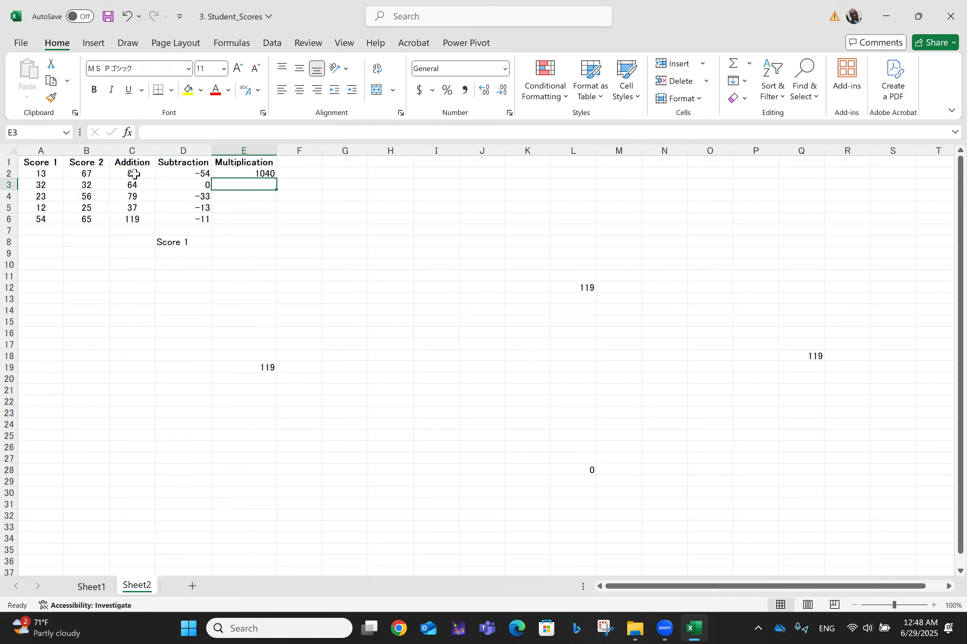
# Step: Fill the multiplication formula from cell E2 down to E6
pyautogui.click(243, 171)
pyautogui.moveTo(276, 178); pyautogui.dragTo(275, 226)
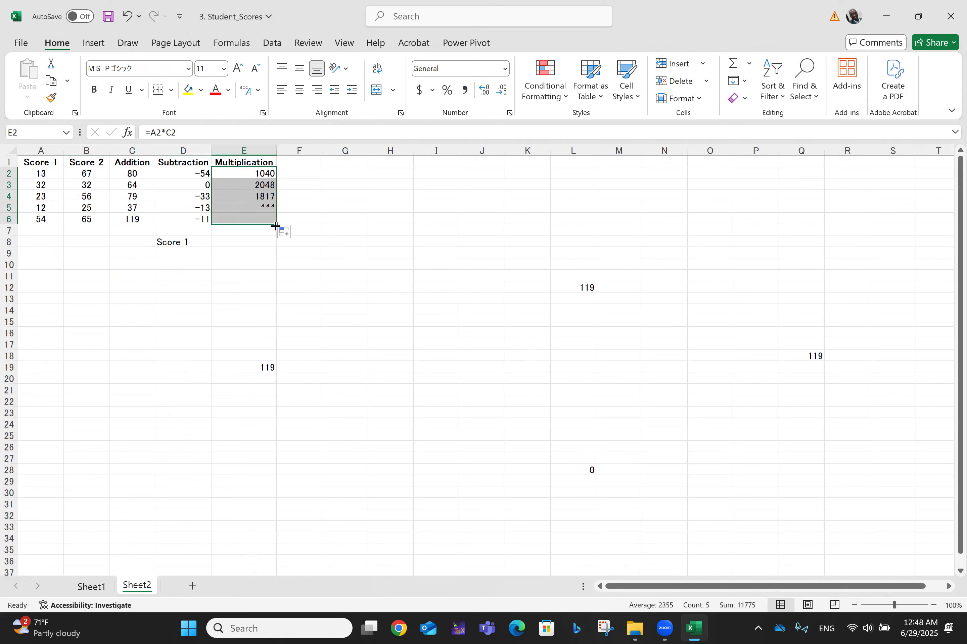
pyautogui.click(341, 242)
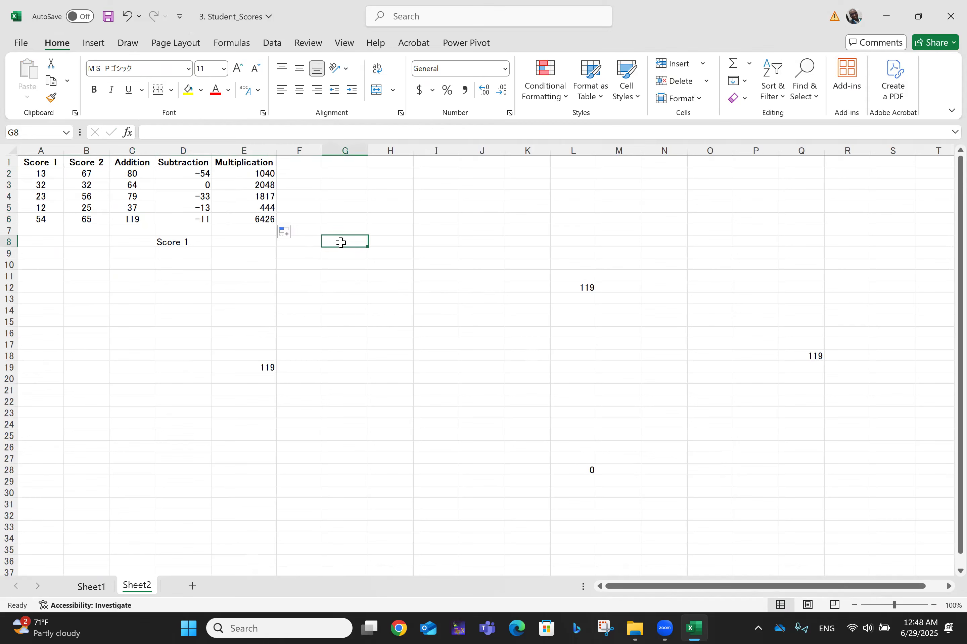
# Step: Check the formulas in the Multiplication column and correct the one in cell E2 to =A2*B2
pyautogui.click(255, 221)
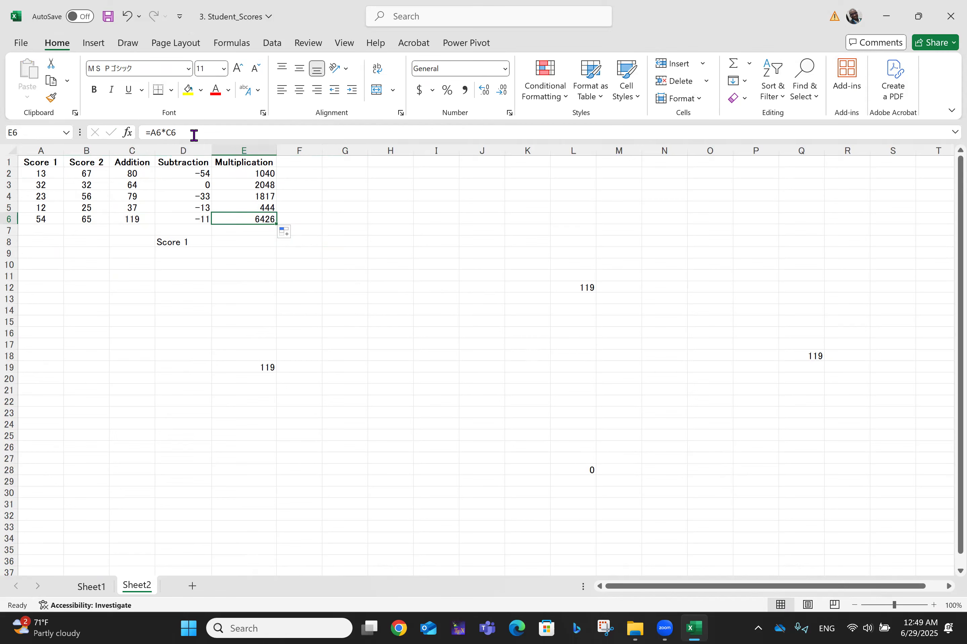
pyautogui.click(257, 171)
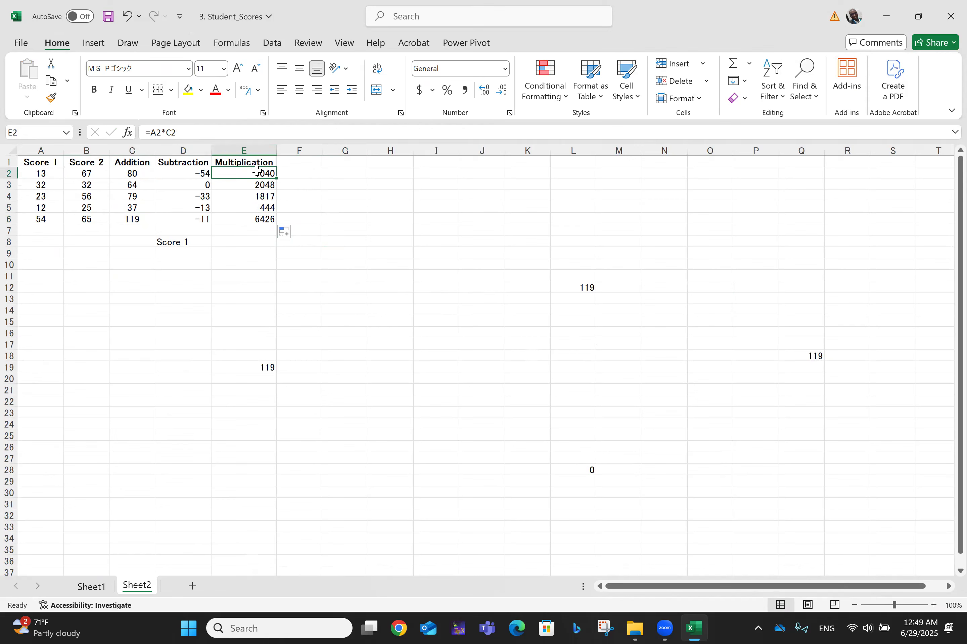
pyautogui.click(47, 176)
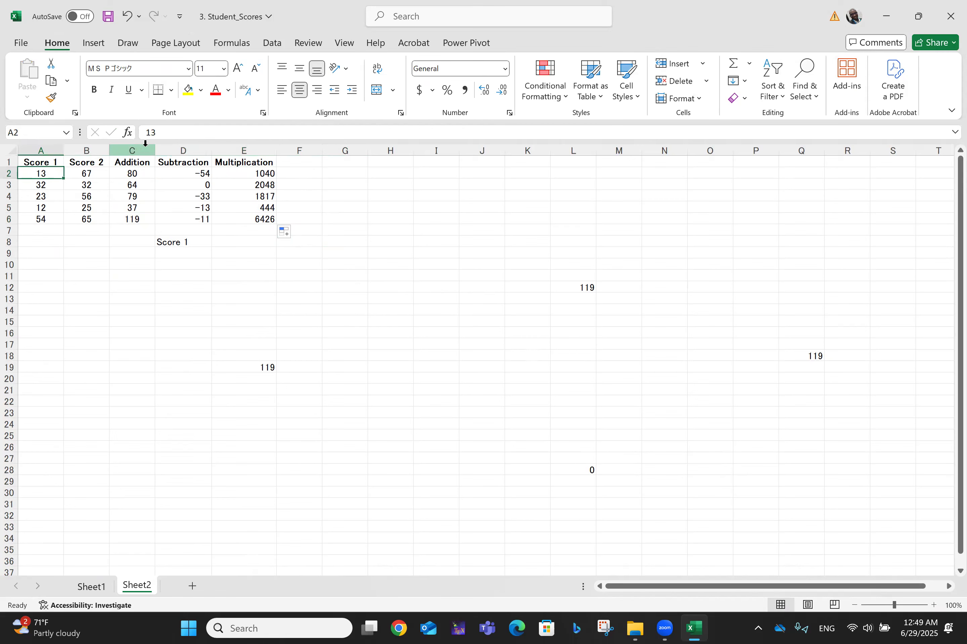
pyautogui.click(263, 177)
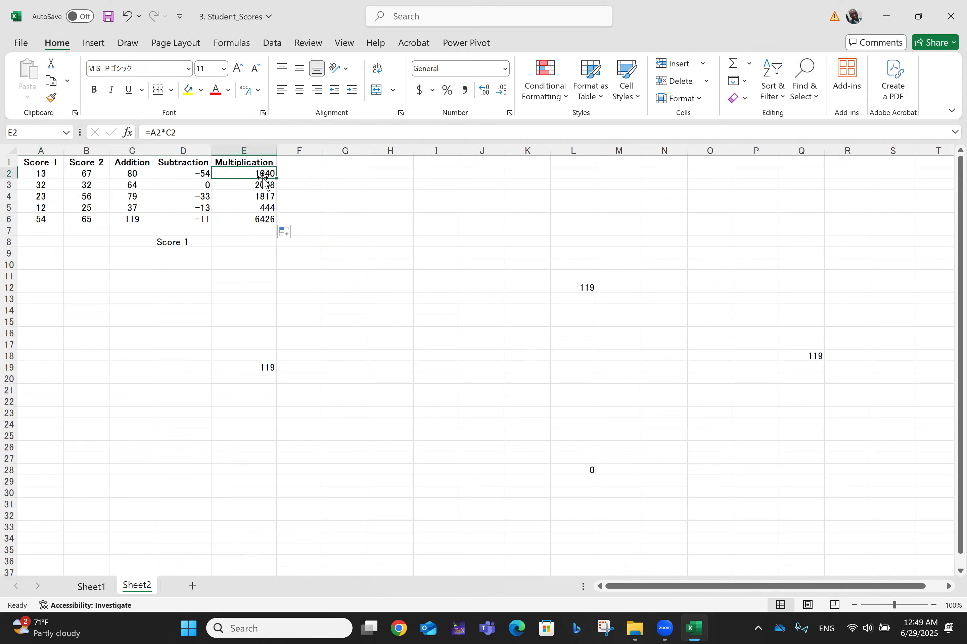
pyautogui.click(191, 133)
pyautogui.press('BackSpace')
pyautogui.press('BackSpace')
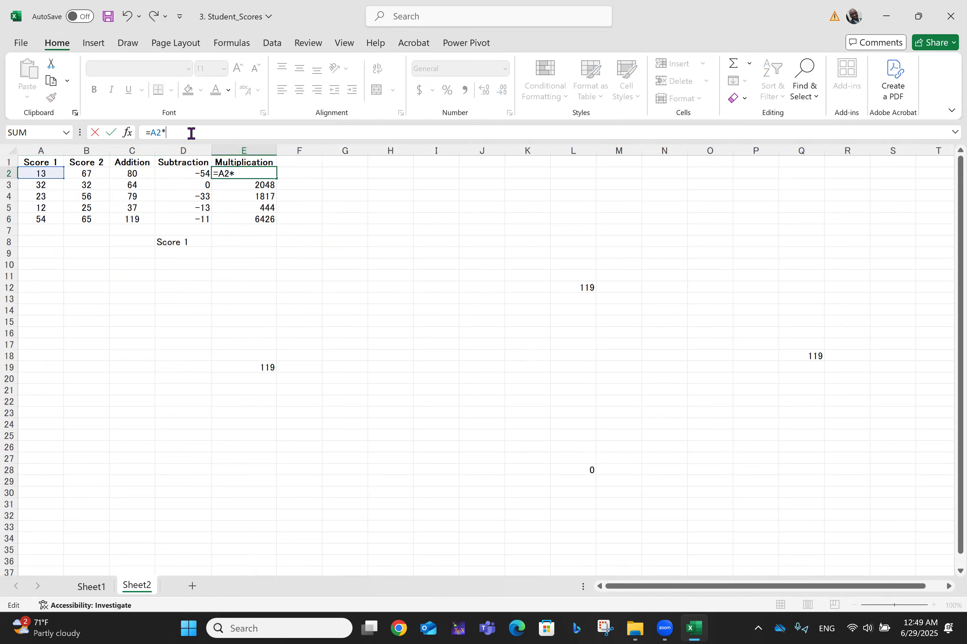
pyautogui.write('b2')
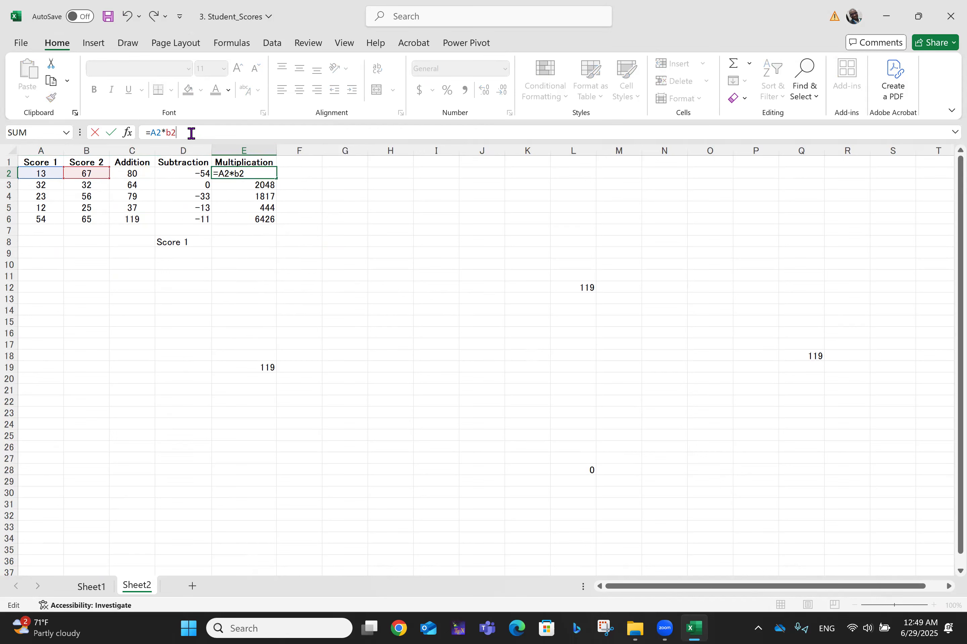
pyautogui.press('Return')
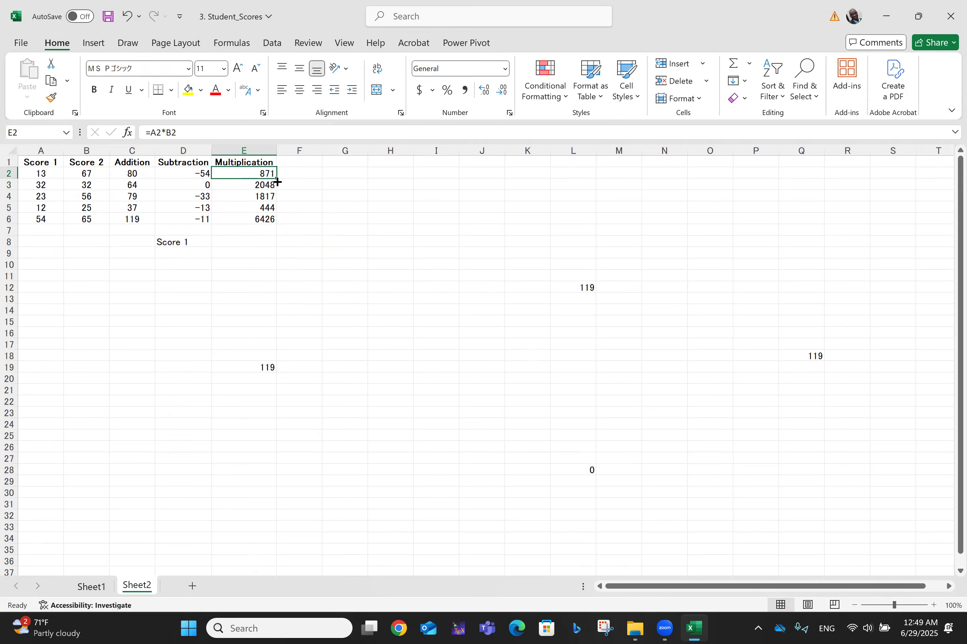
# Step: Fill the corrected multiplication formula from cell E2 down to E6 and check the formulas in E3 to E6
pyautogui.moveTo(280, 179); pyautogui.dragTo(281, 231)
pyautogui.click(312, 231)
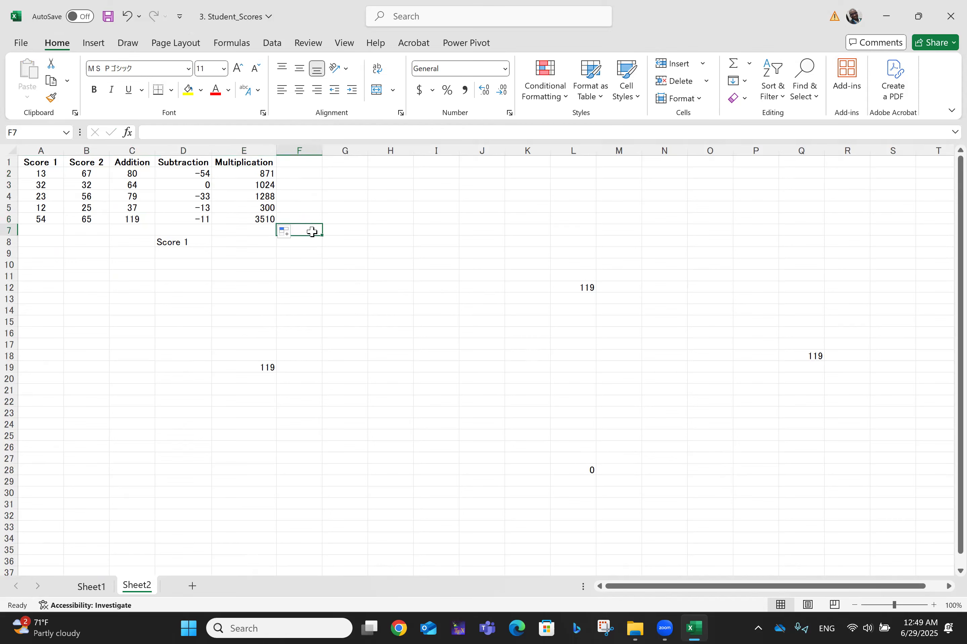
pyautogui.click(258, 216)
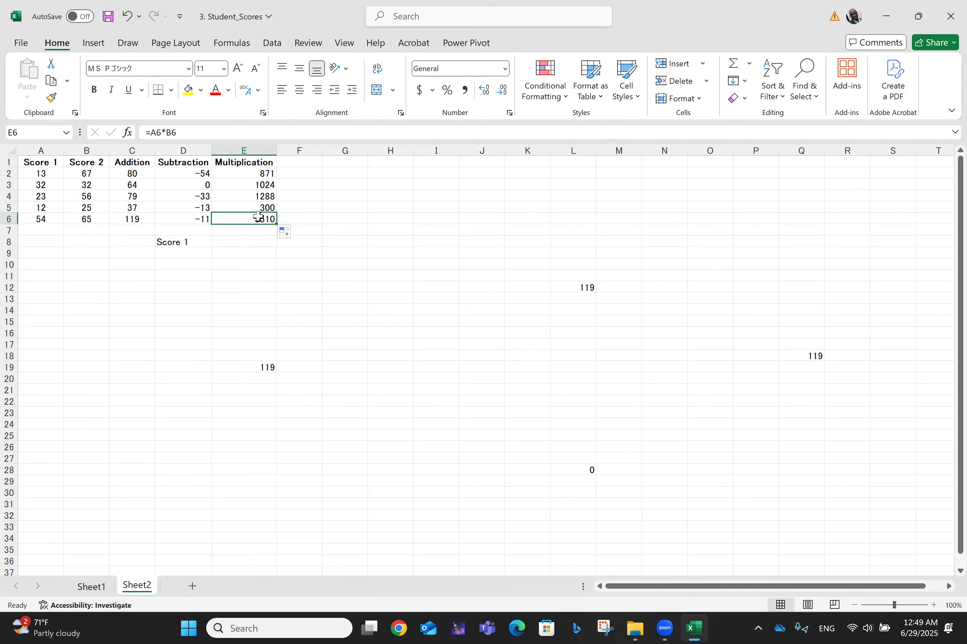
pyautogui.click(261, 207)
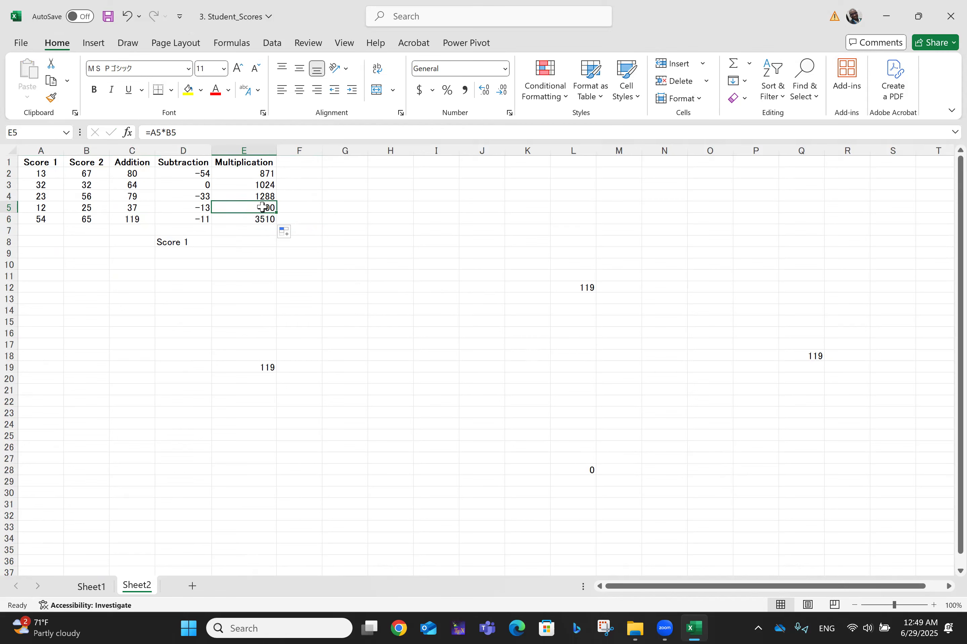
pyautogui.click(259, 194)
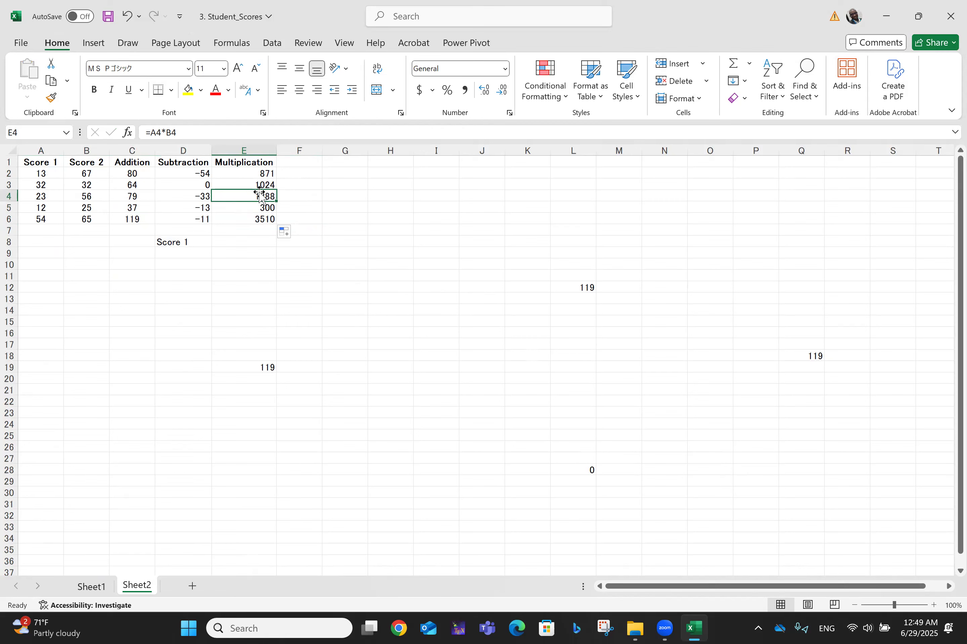
pyautogui.click(263, 185)
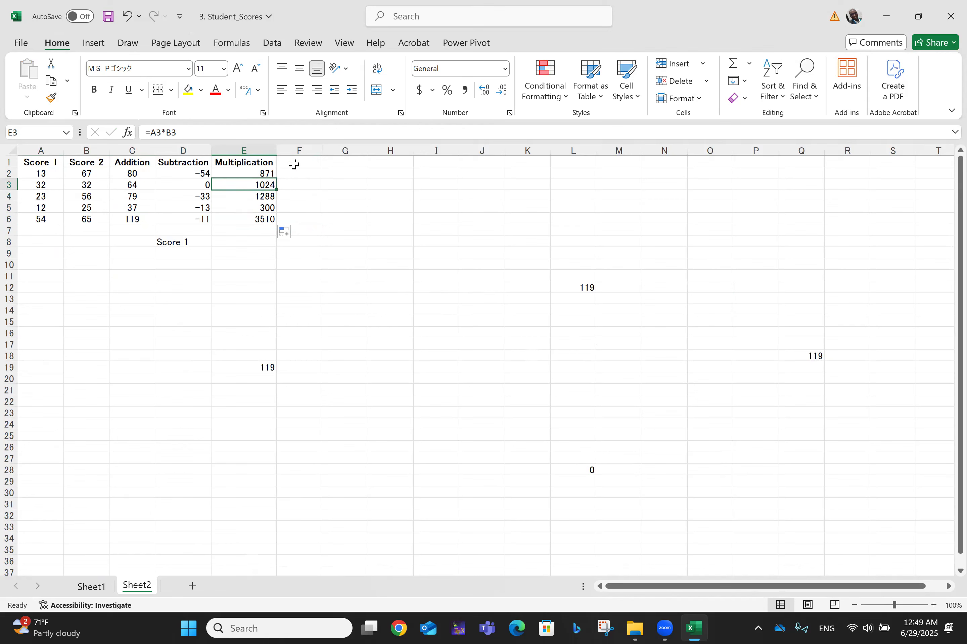
# Step: Add the header Division in cell F1
pyautogui.click(293, 164)
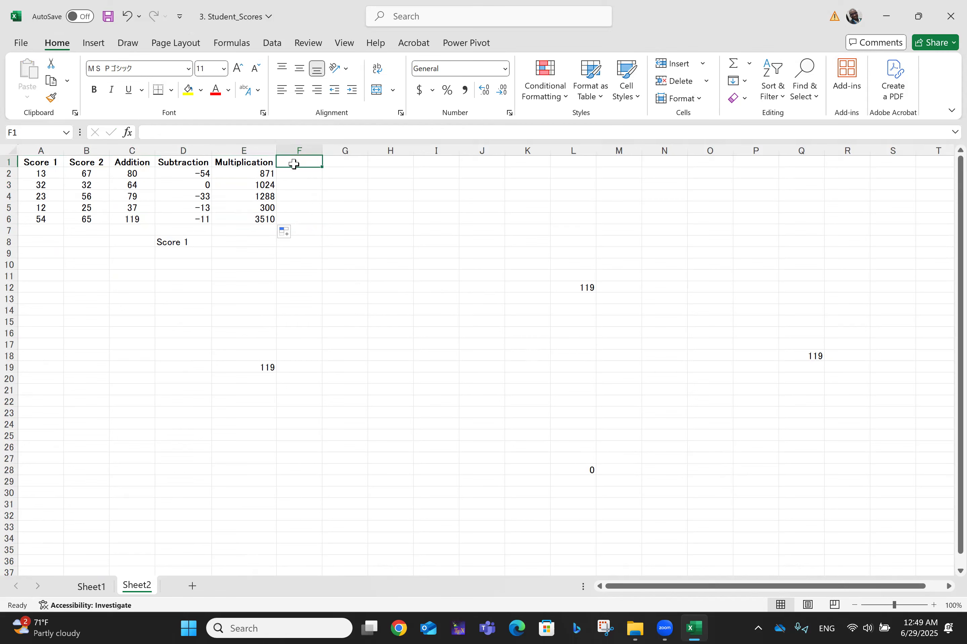
pyautogui.write('Div')
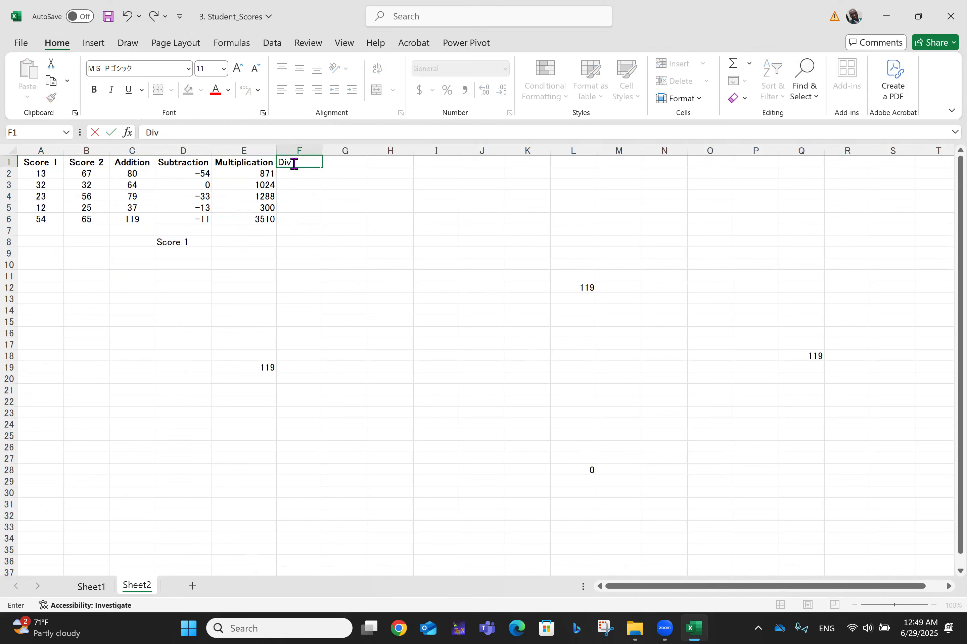
pyautogui.write('ision')
pyautogui.click(370, 194)
# Step: Enter the formula =A2/B2 in cell F2 of the Division column
pyautogui.click(299, 176)
pyautogui.write('=')
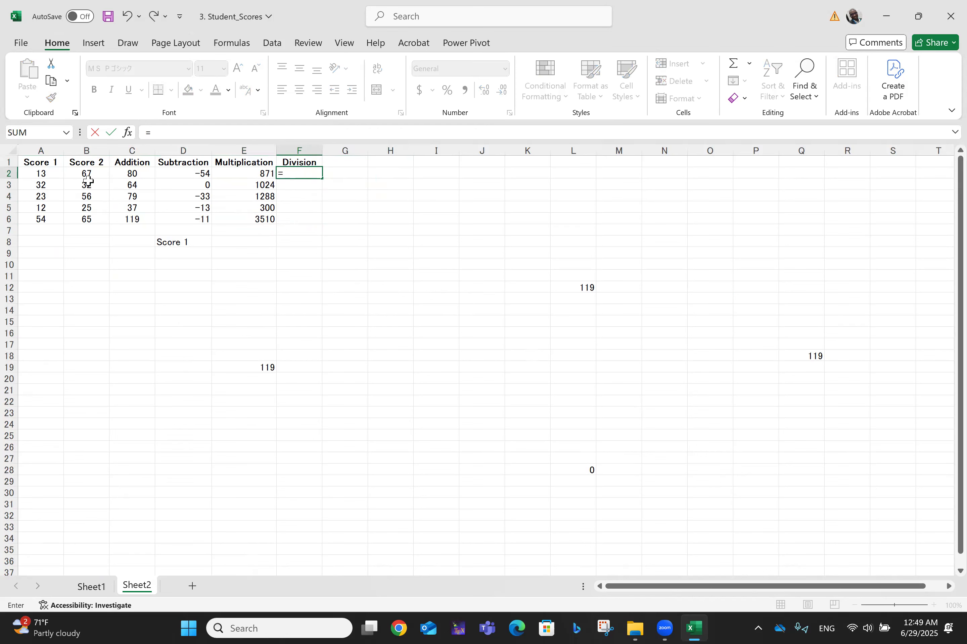
pyautogui.click(42, 173)
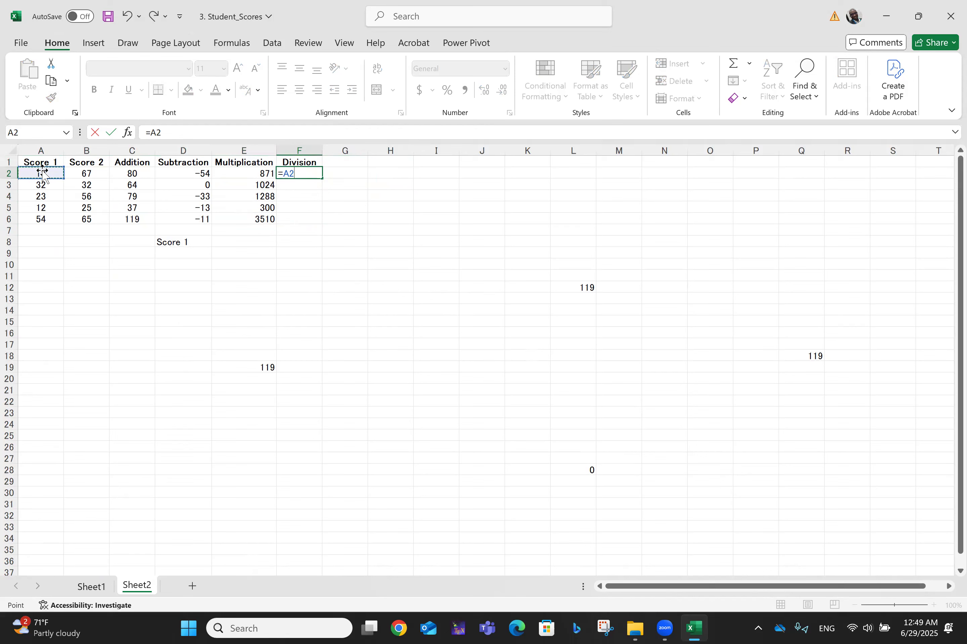
pyautogui.write('/')
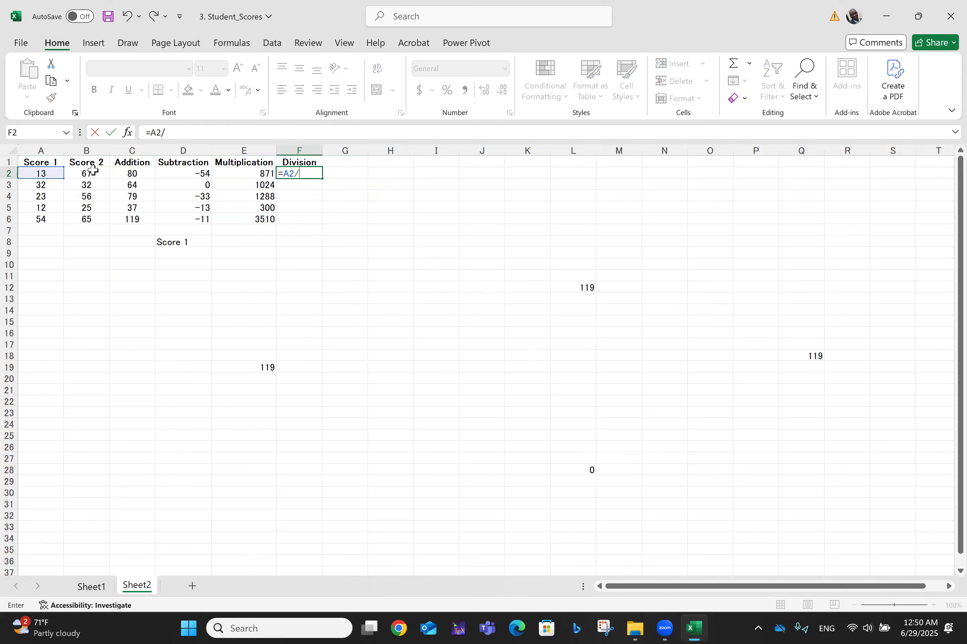
pyautogui.click(92, 171)
pyautogui.press('Return')
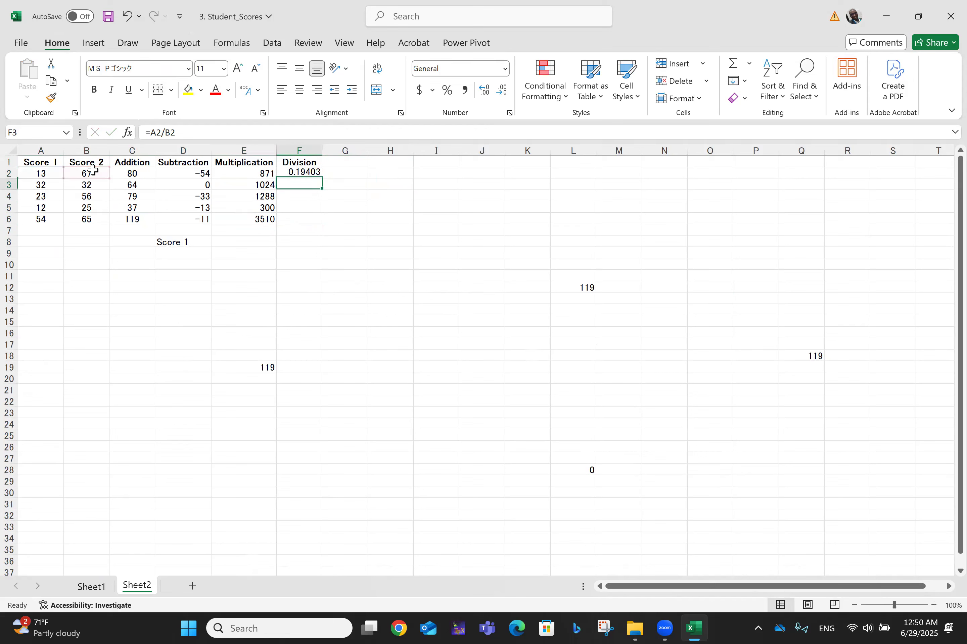
# Step: Fill the division formula from cell F2 down to F6 and check the formula in F6
pyautogui.click(296, 173)
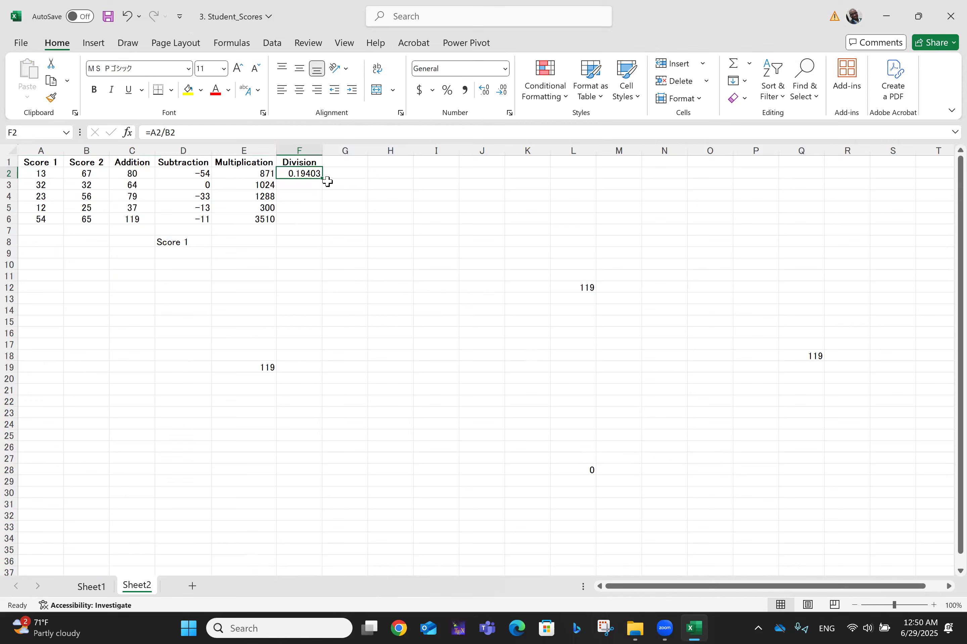
pyautogui.moveTo(323, 179); pyautogui.dragTo(307, 226)
pyautogui.click(402, 249)
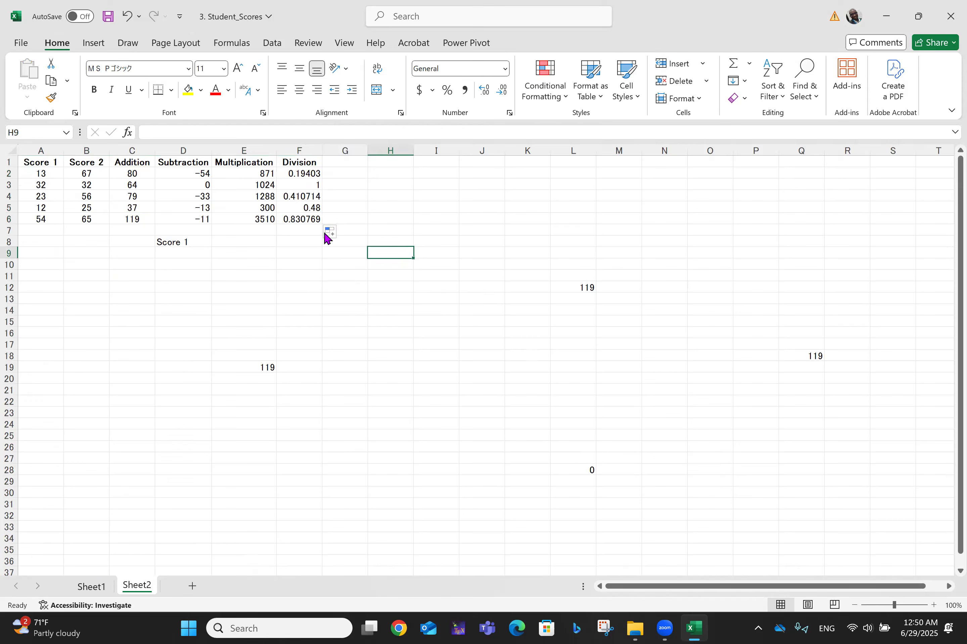
pyautogui.click(307, 219)
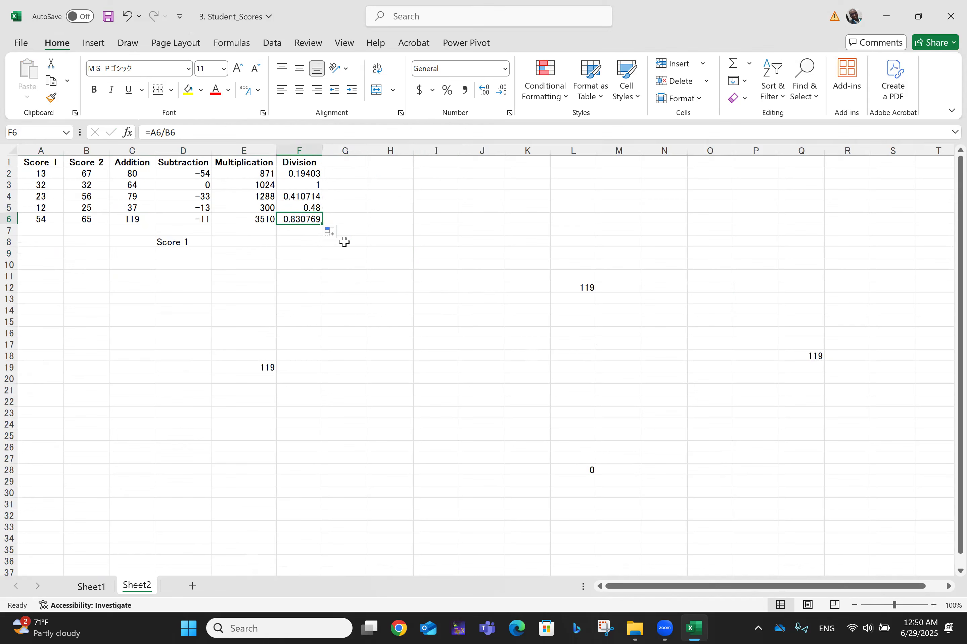
# Step: Add the header Square in cell G1
pyautogui.click(353, 163)
pyautogui.write('Square')
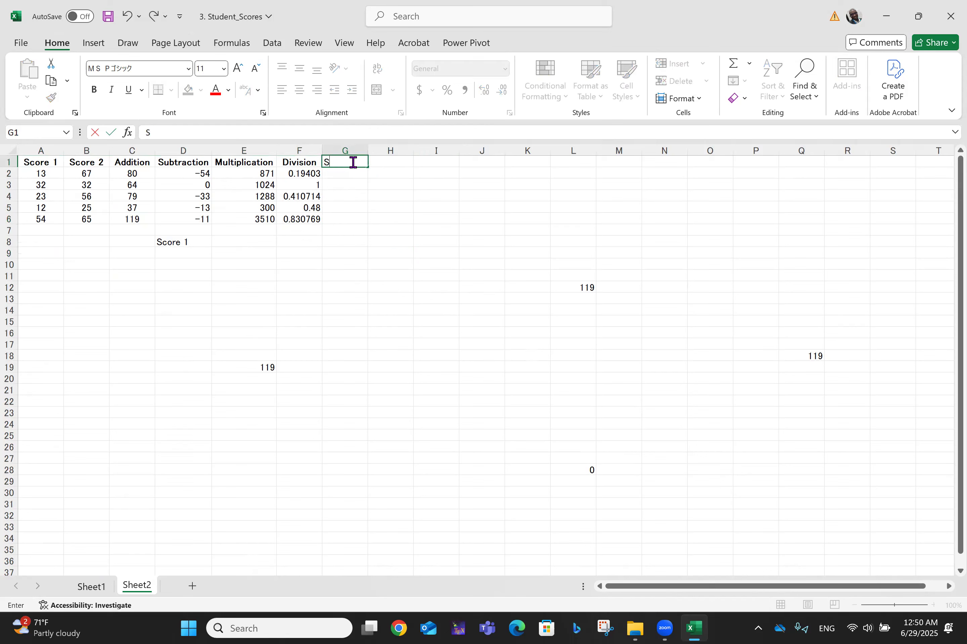
pyautogui.click(509, 246)
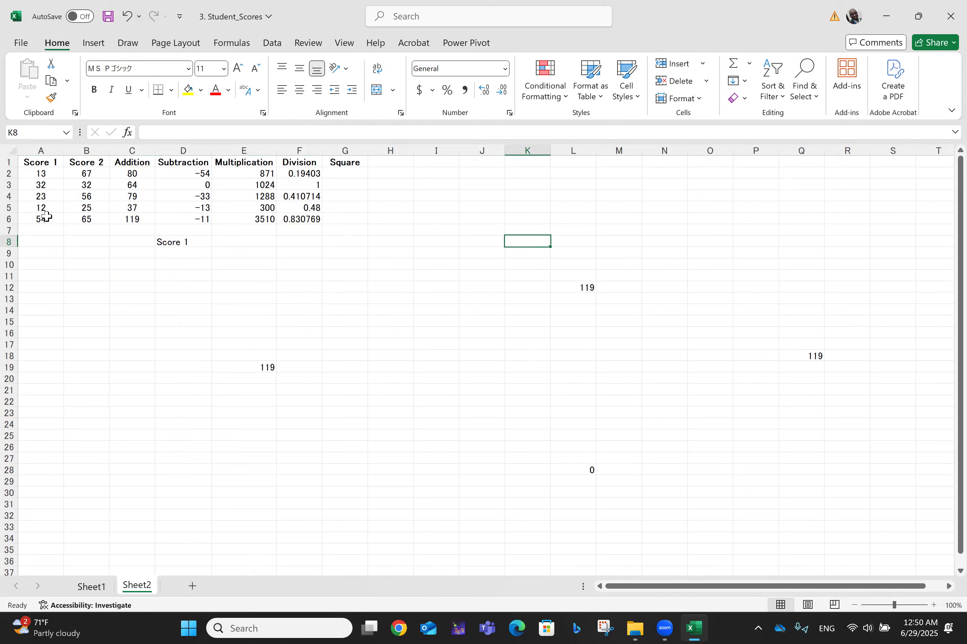
# Step: Enter the formula =A2^2 in cell G2 to square the first Score 1 value
pyautogui.click(347, 177)
pyautogui.write('=')
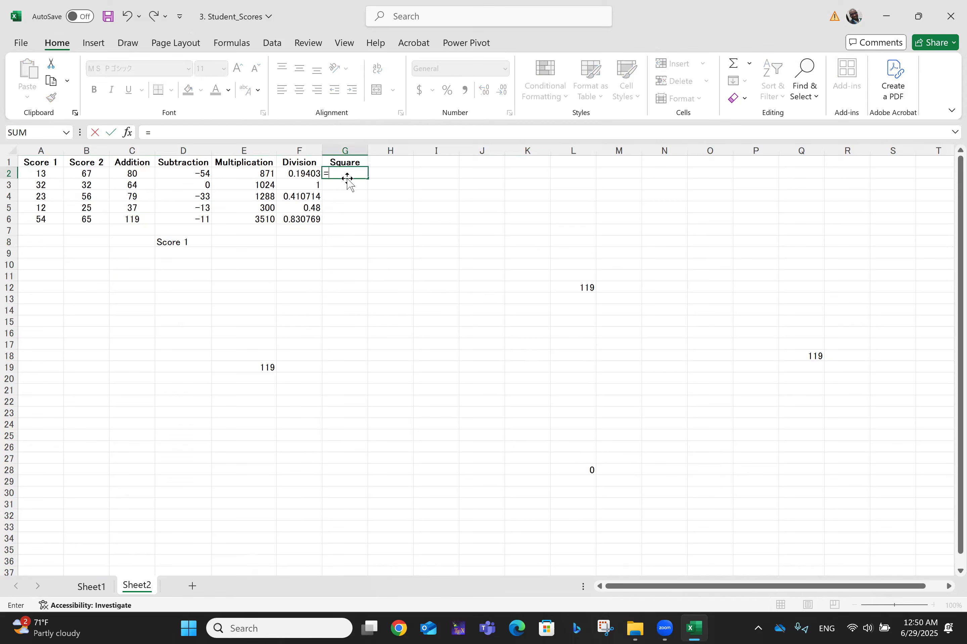
pyautogui.click(35, 174)
pyautogui.write('^2')
pyautogui.press('Return')
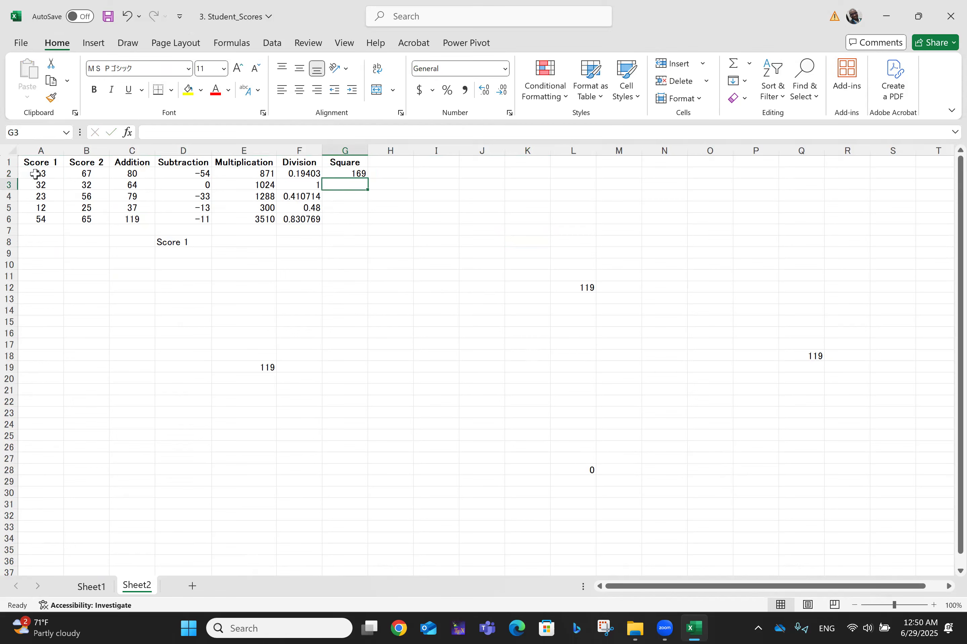
# Step: Fill the square formula from cell G2 down to G6
pyautogui.click(350, 174)
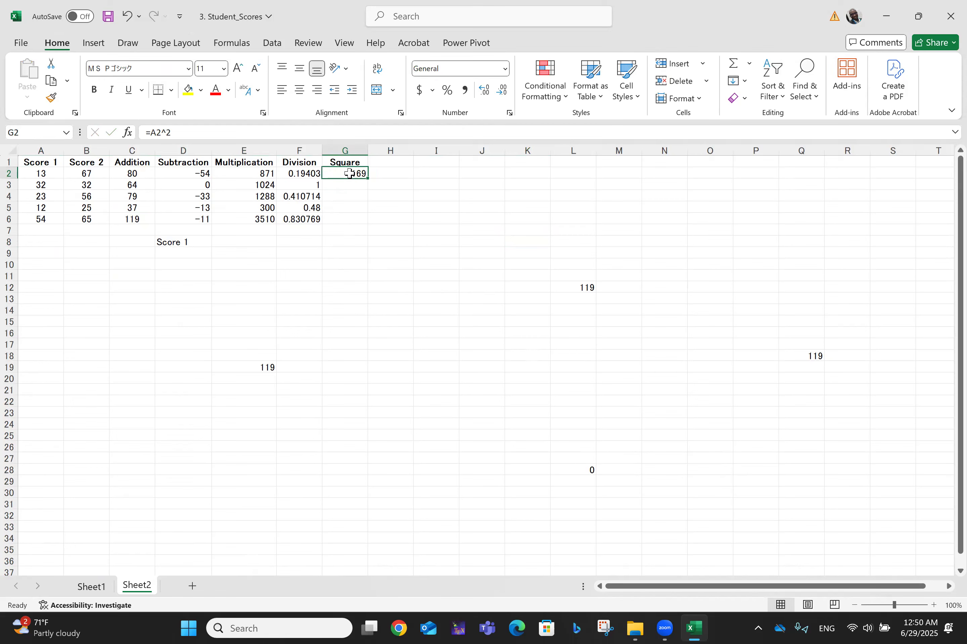
pyautogui.moveTo(368, 178); pyautogui.dragTo(358, 228)
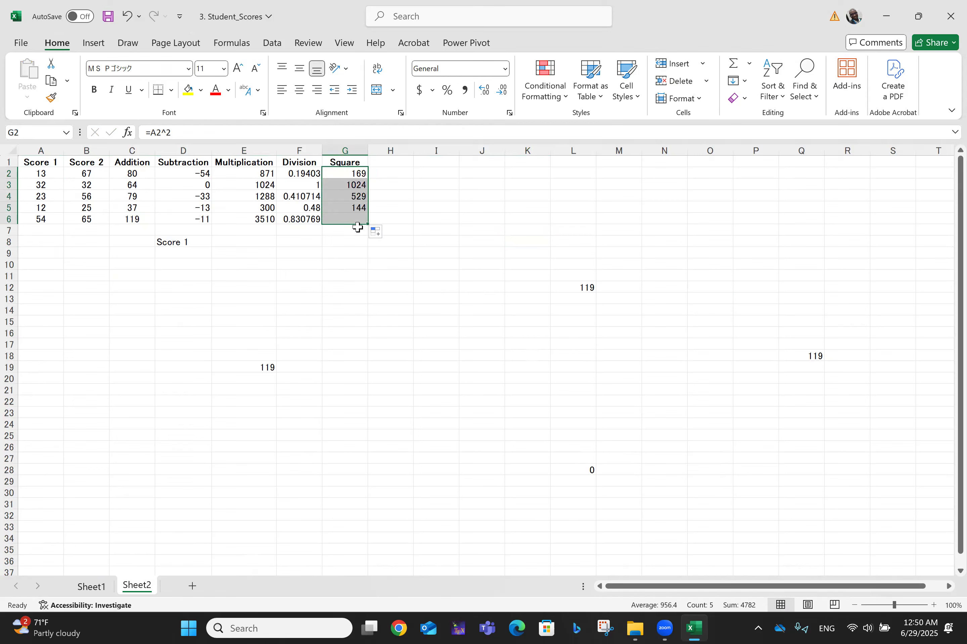
pyautogui.click(420, 265)
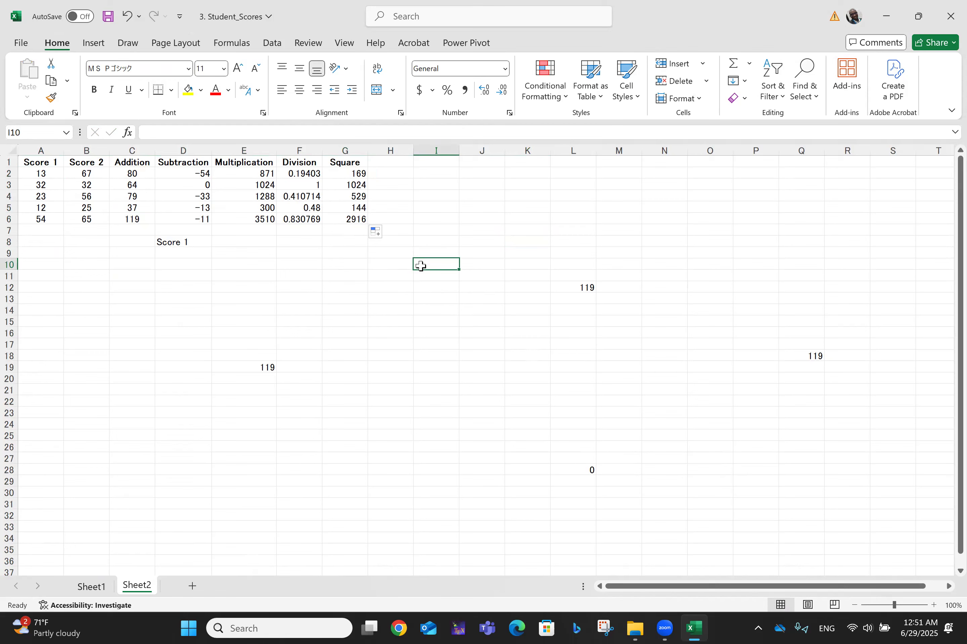
# Step: Add the header Misc in cell H1
pyautogui.click(376, 164)
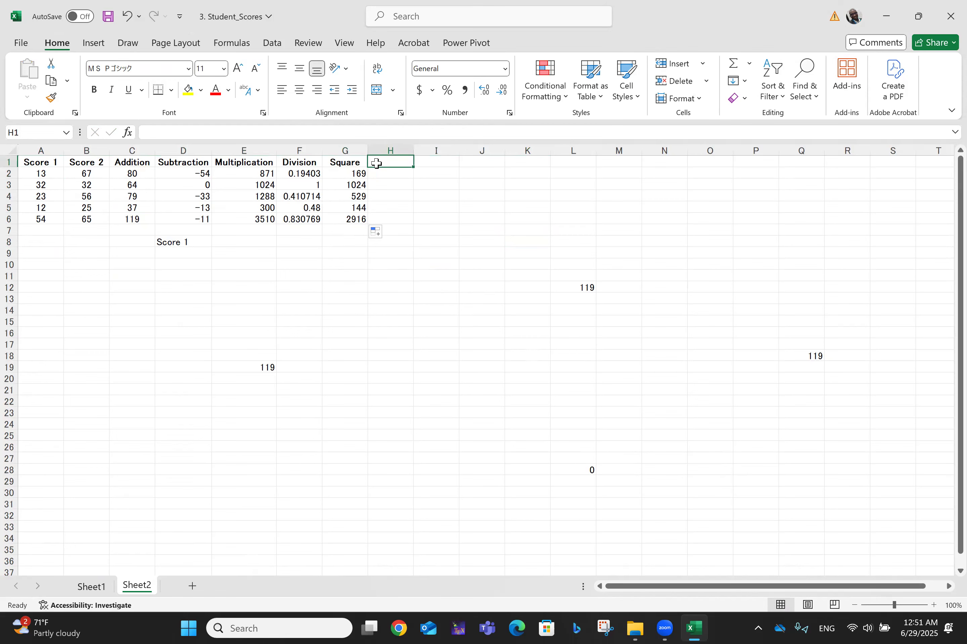
pyautogui.write('R')
pyautogui.press('BackSpace')
pyautogui.write('Misc')
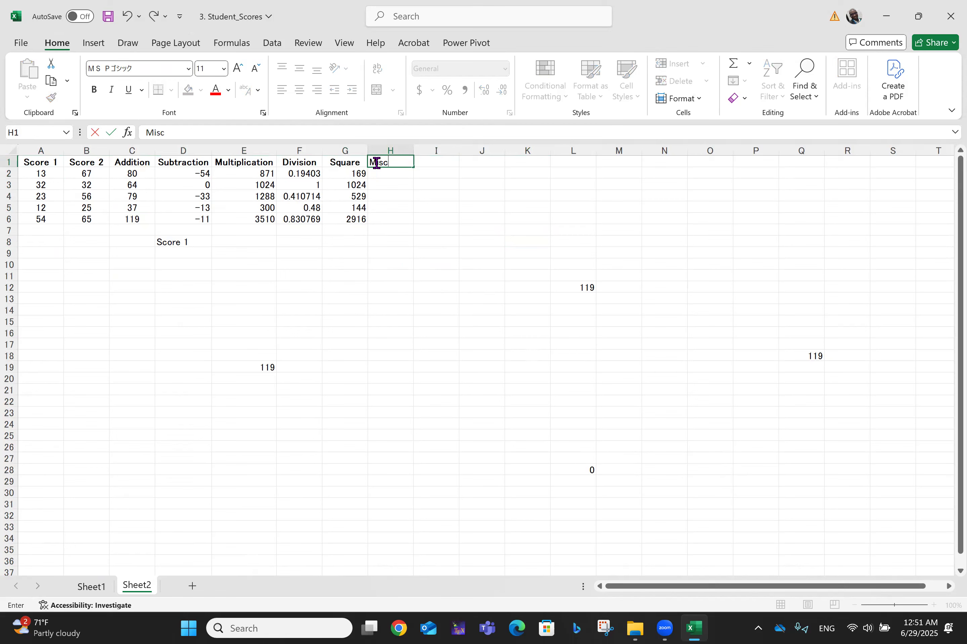
pyautogui.click(427, 261)
# Step: Enter the formula =(A2+B2)*C2-D2 in cell H2 under the Misc header
pyautogui.click(382, 175)
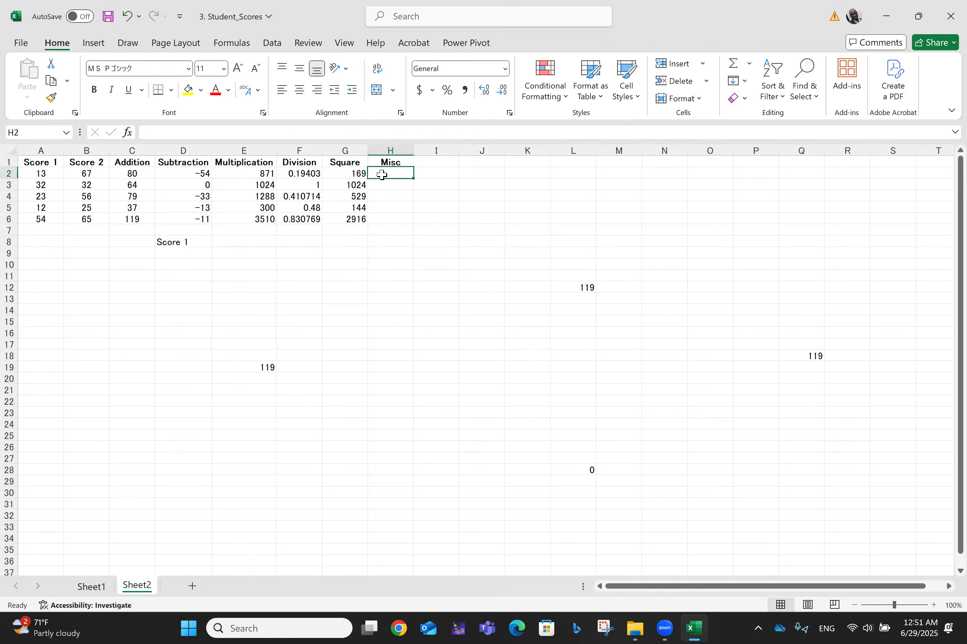
pyautogui.write('=()')
pyautogui.press('Return')
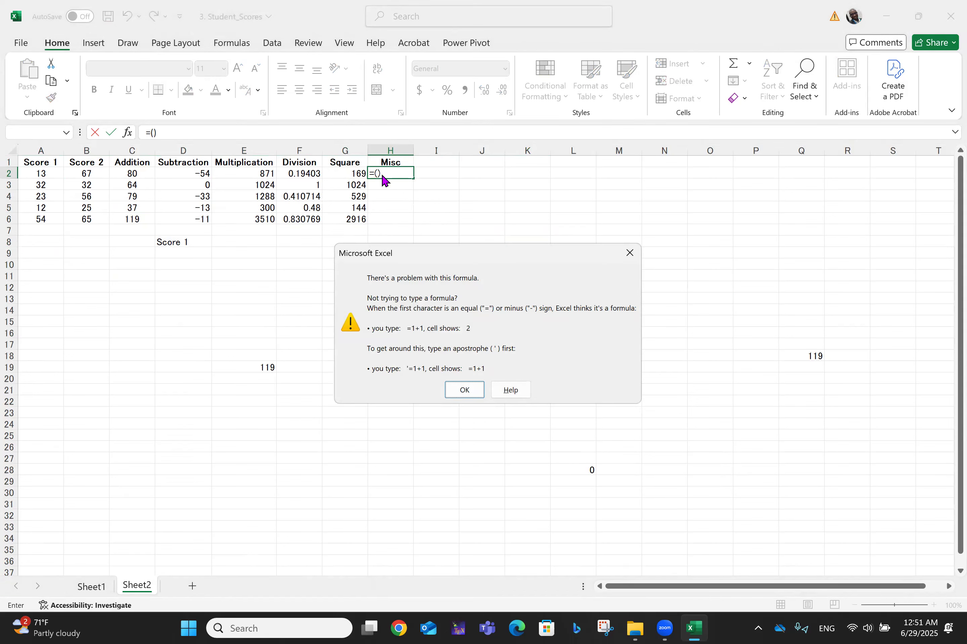
pyautogui.click(630, 253)
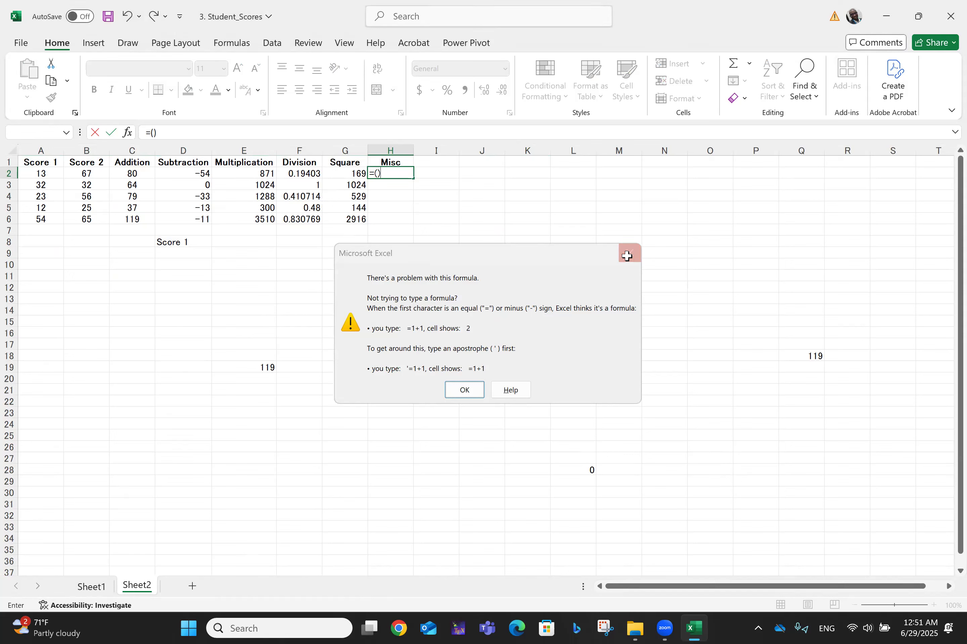
pyautogui.press('BackSpace')
pyautogui.write('a')
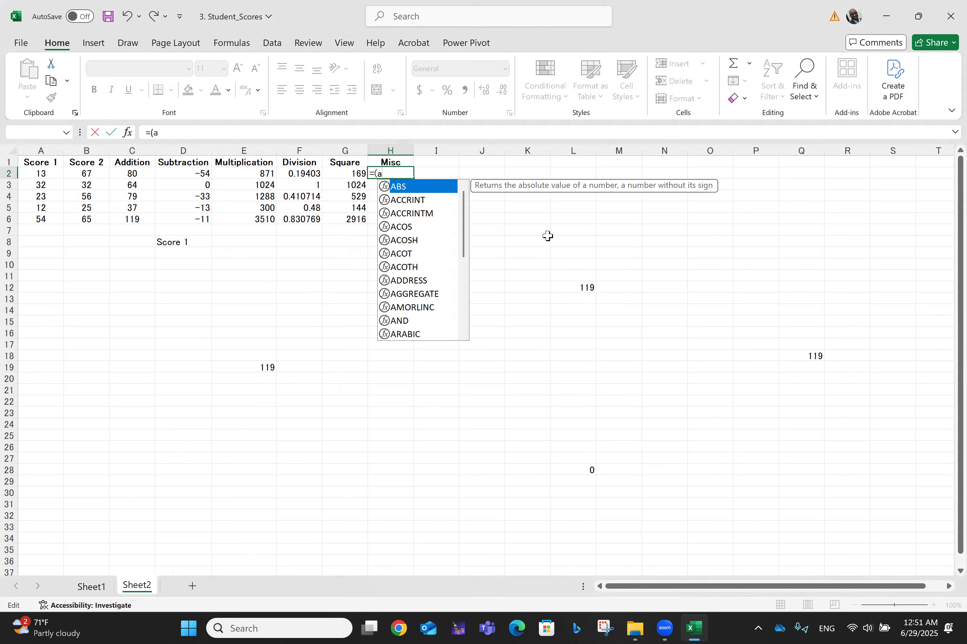
pyautogui.write('1+')
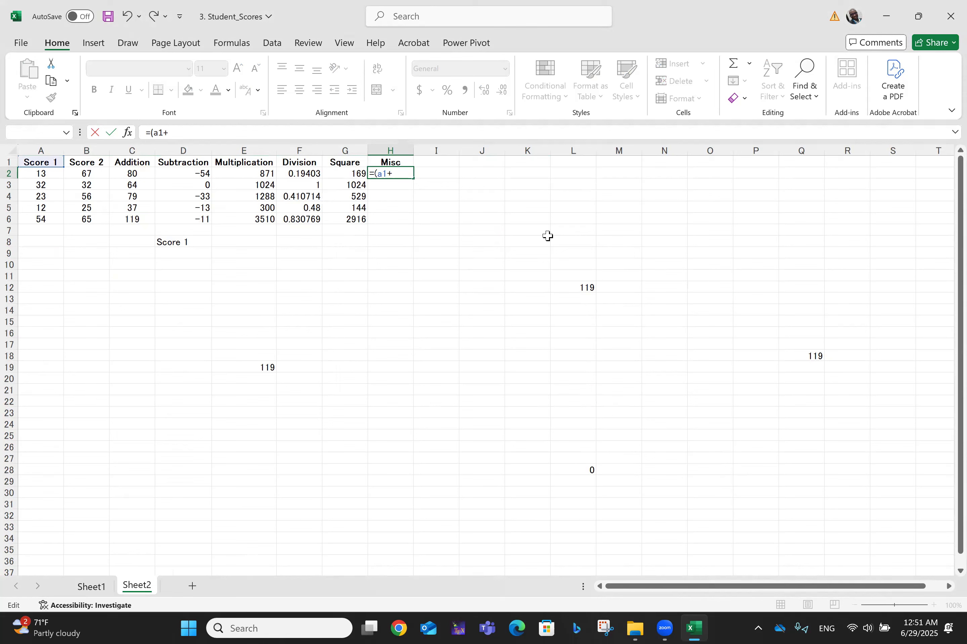
pyautogui.write('a2')
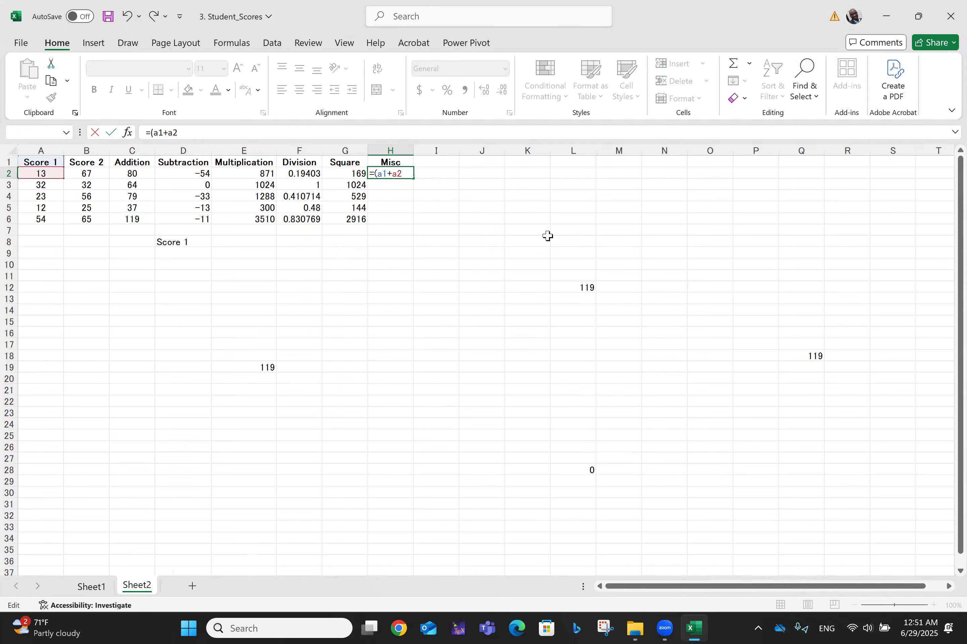
pyautogui.write(')*')
pyautogui.press('BackSpace')
pyautogui.press('BackSpace')
pyautogui.press('BackSpace')
pyautogui.write('b1')
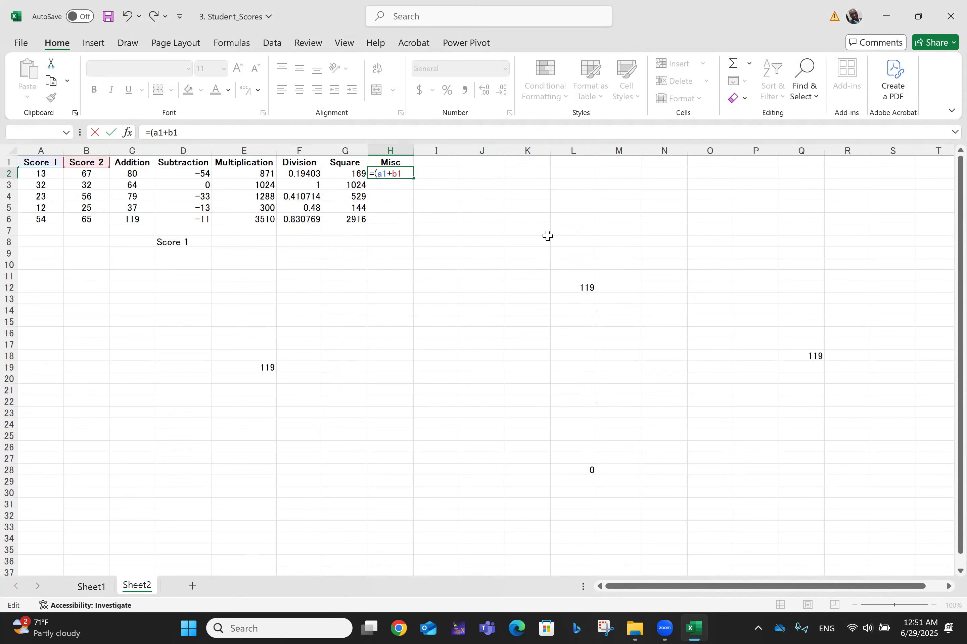
pyautogui.press('BackSpace')
pyautogui.press('BackSpace')
pyautogui.press('BackSpace')
pyautogui.press('BackSpace')
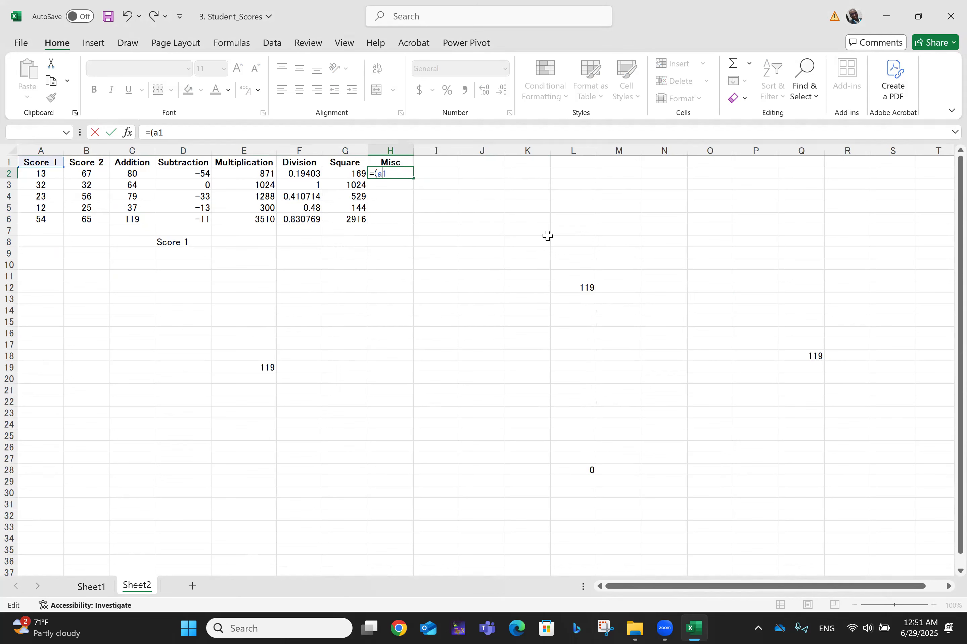
pyautogui.write('2+b2)')
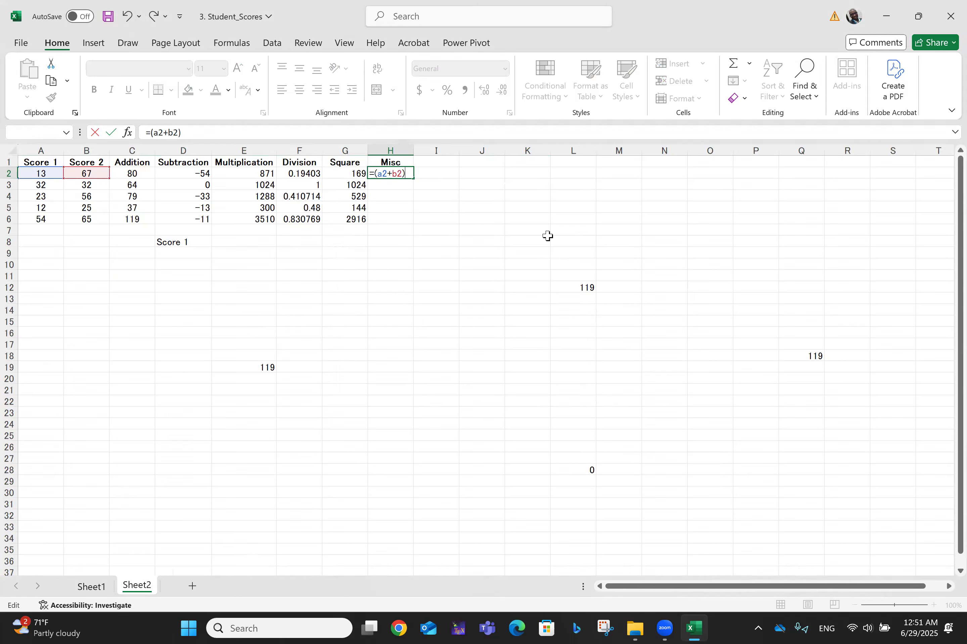
pyautogui.write('*c2')
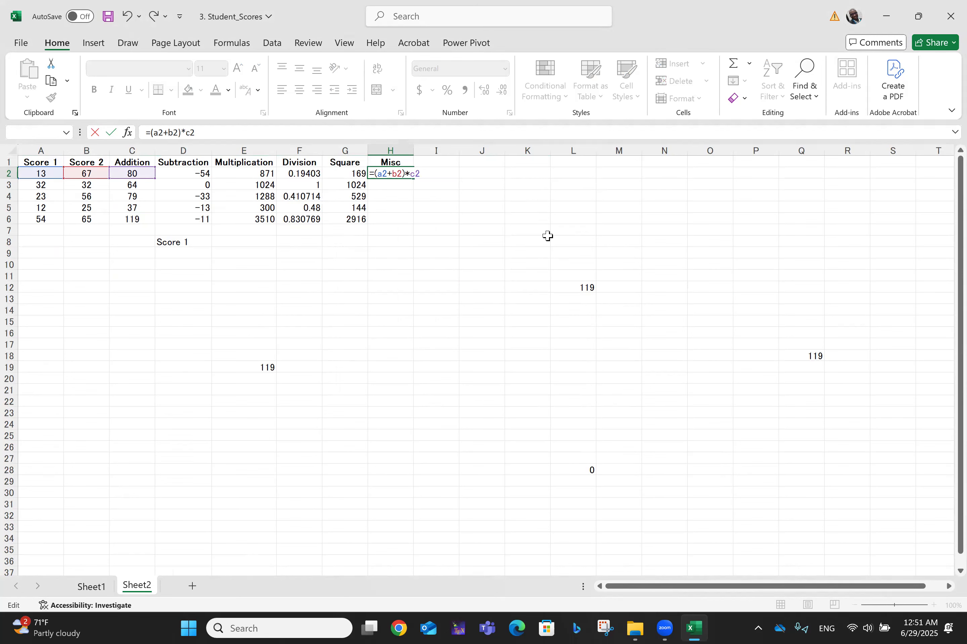
pyautogui.write('-d2')
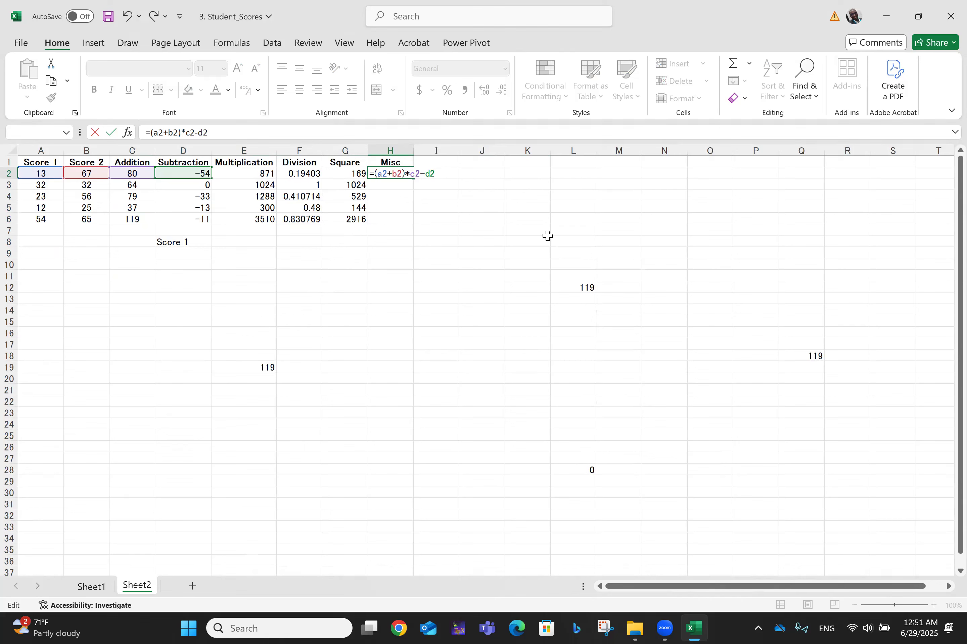
pyautogui.moveTo(548, 235); pyautogui.dragTo(478, 232)
# Step: Fill the combined formula from cell H2 down to H6
pyautogui.click(401, 175)
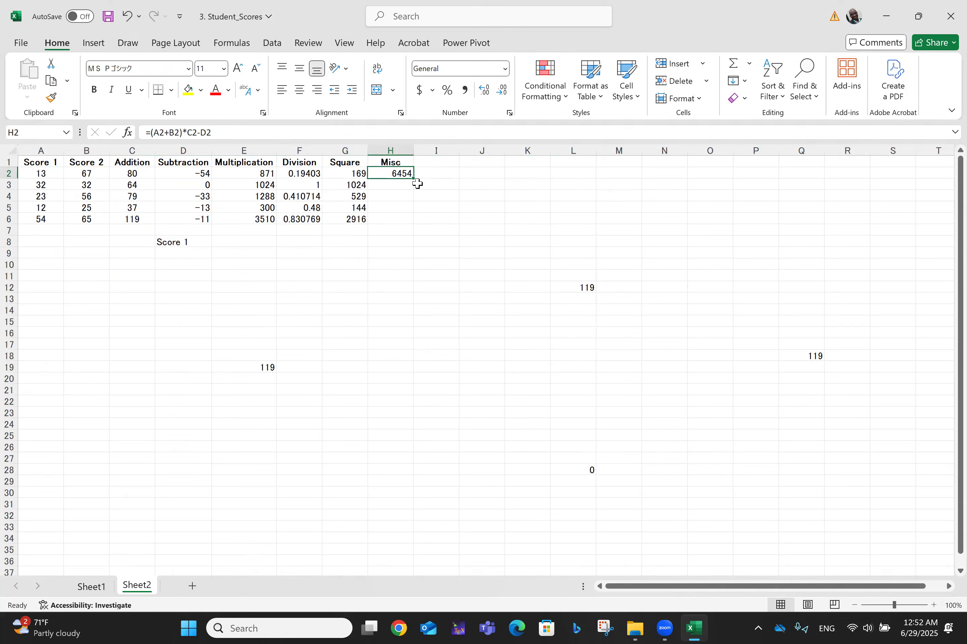
pyautogui.moveTo(416, 178); pyautogui.dragTo(397, 226)
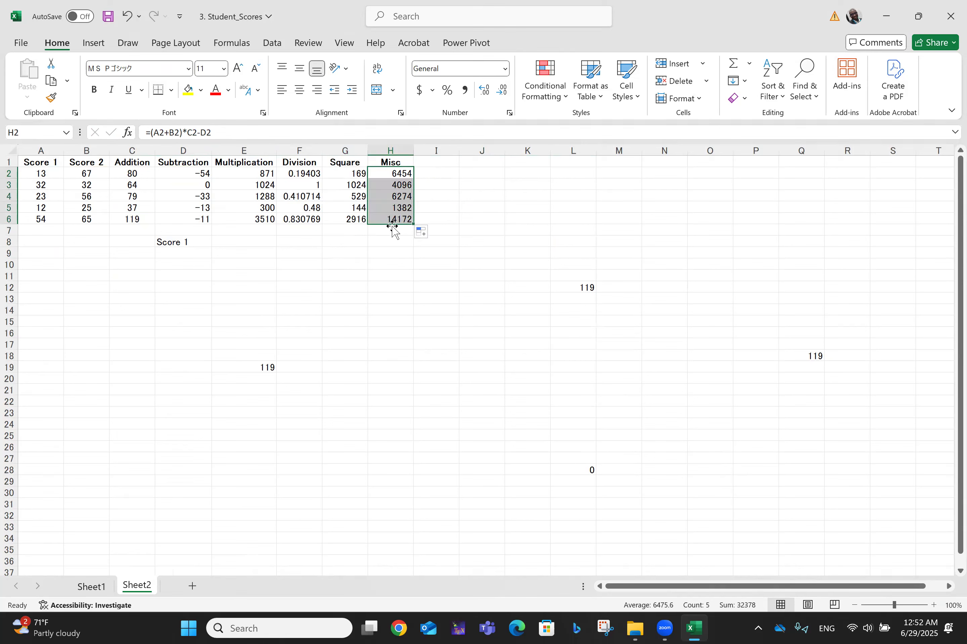
pyautogui.click(393, 220)
# Step: Enlarge the score table and review the formulas in the Addition and Subtraction columns
pyautogui.scroll(8, 395, 218)
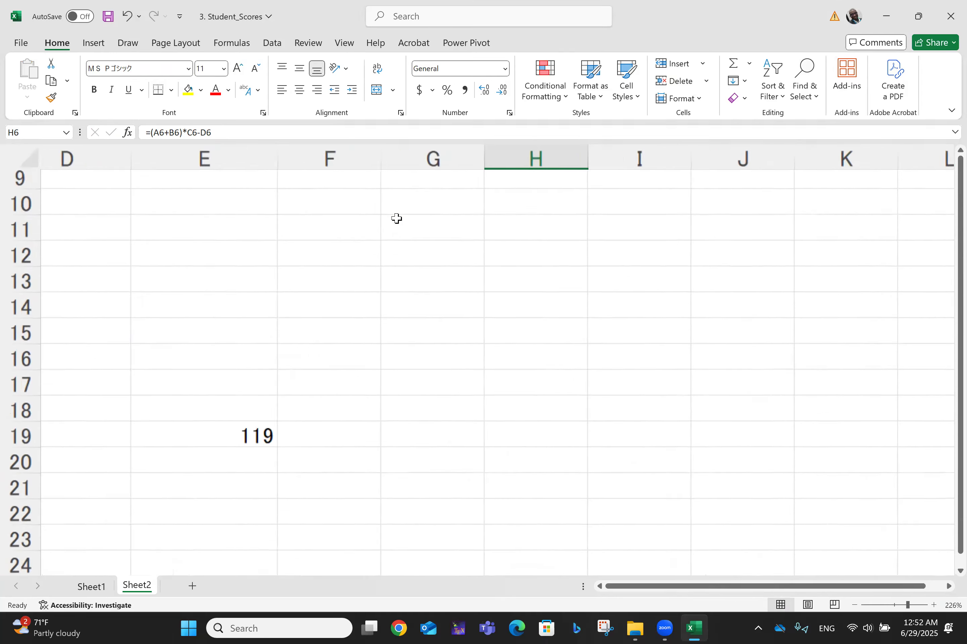
pyautogui.hscroll(-1, 478, 313)
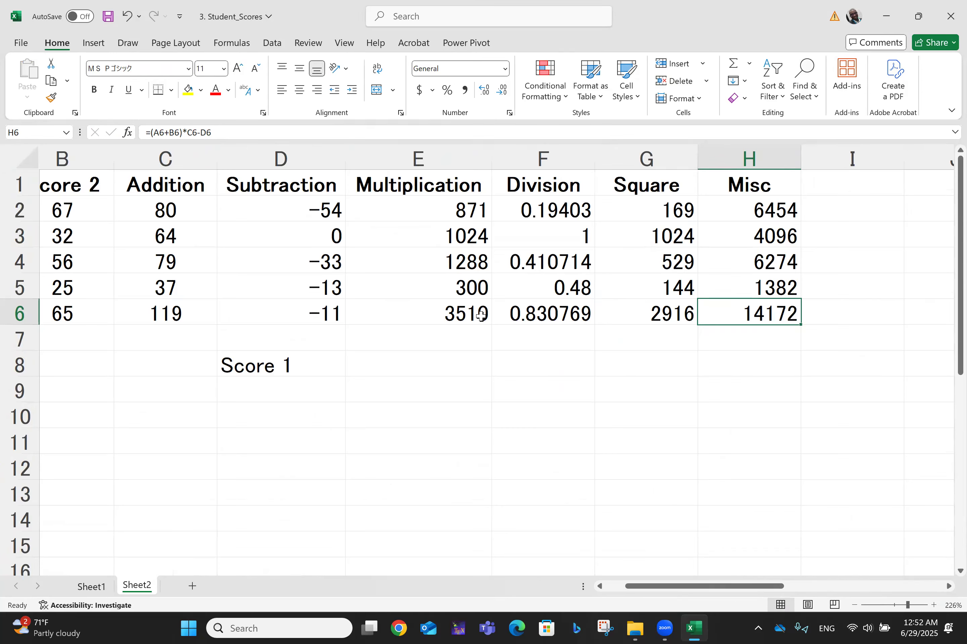
pyautogui.hscroll(-1, 404, 446)
pyautogui.scroll(-2, 404, 446)
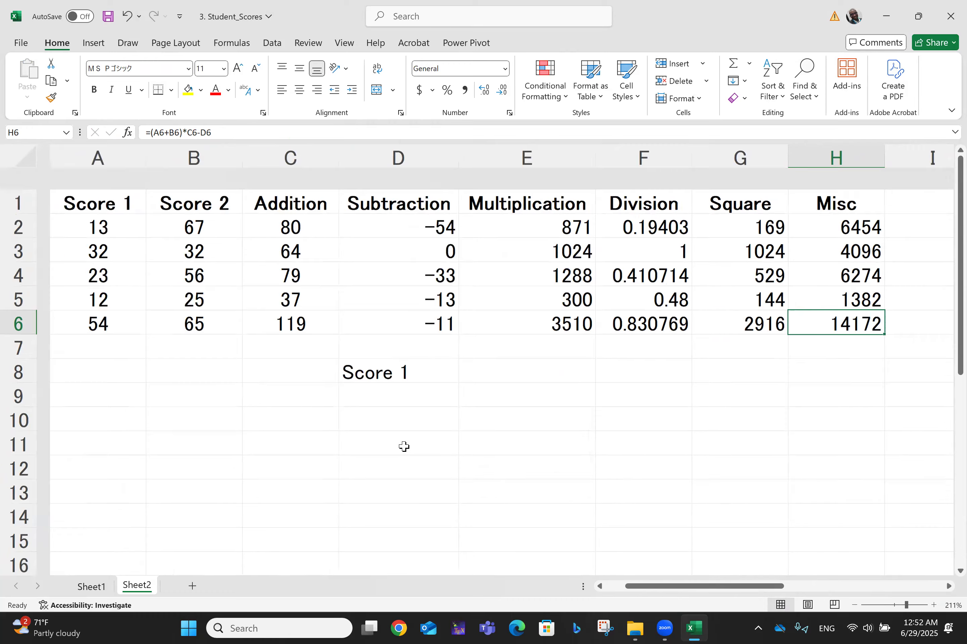
pyautogui.scroll(-1, 404, 447)
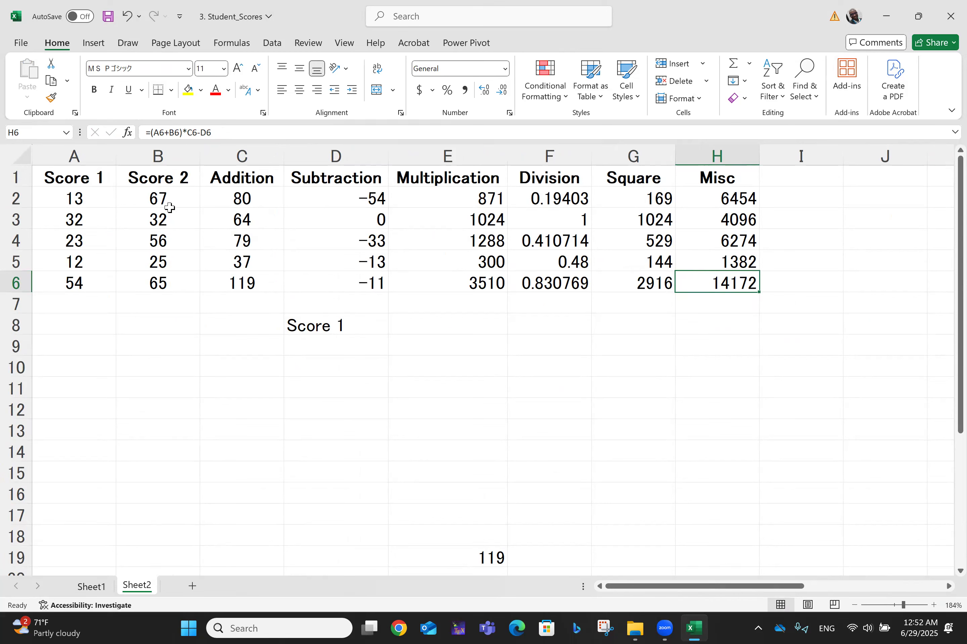
pyautogui.click(246, 202)
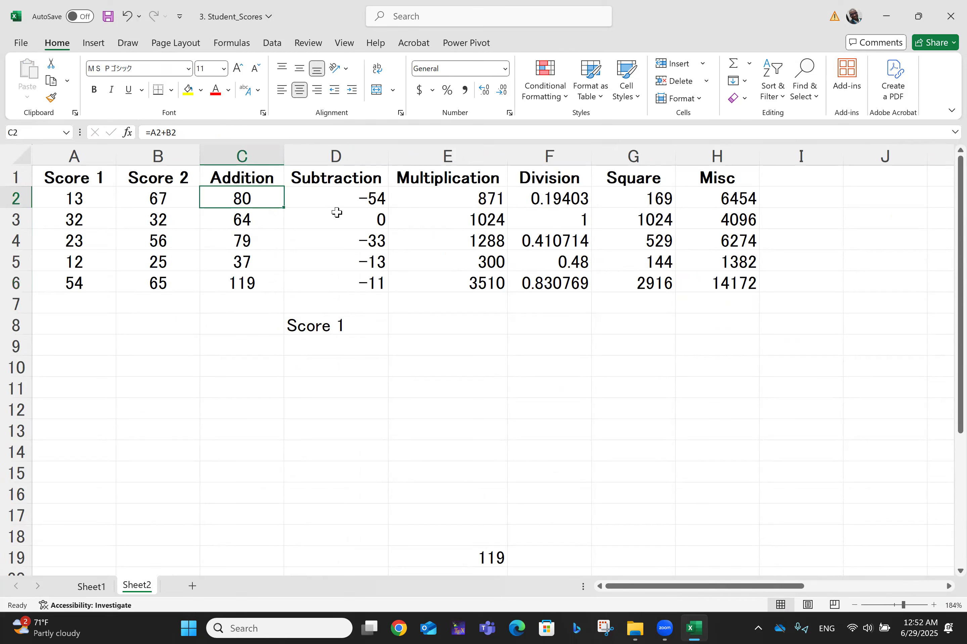
pyautogui.click(234, 280)
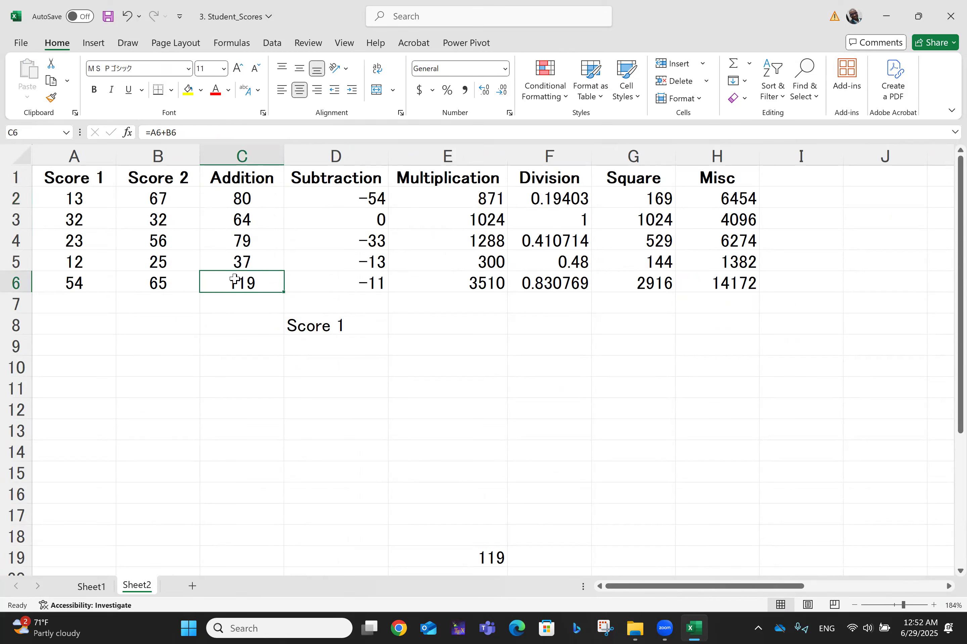
pyautogui.click(243, 240)
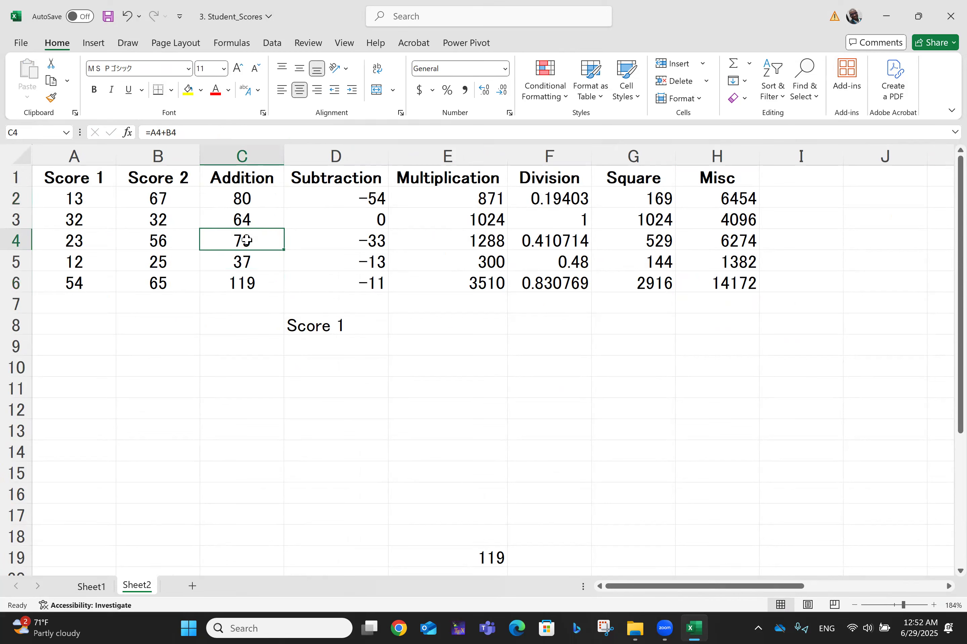
pyautogui.click(362, 195)
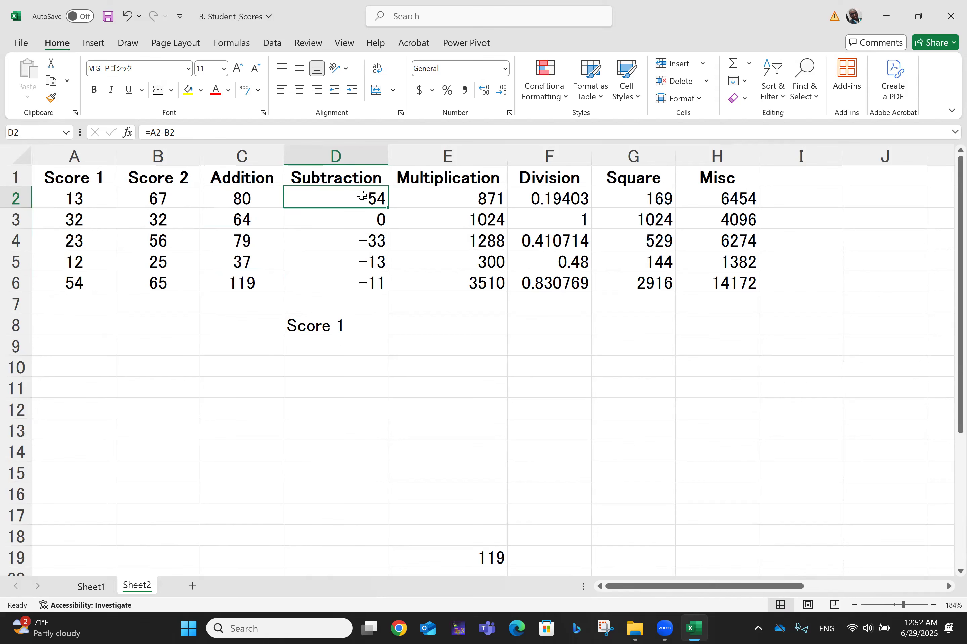
pyautogui.click(358, 283)
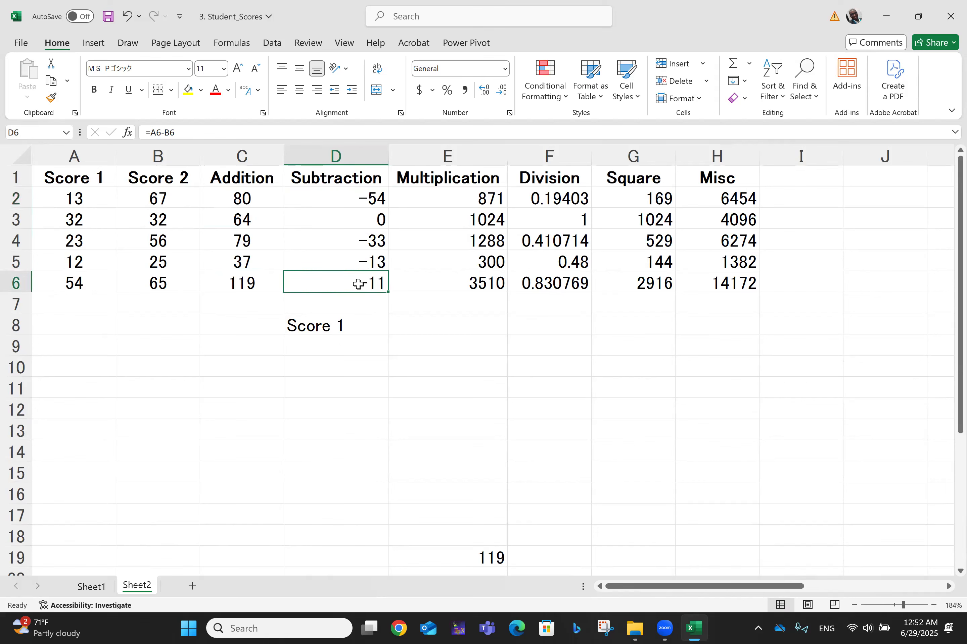
# Step: Review the formulas behind the Multiplication, Division, Square and Misc results
pyautogui.click(484, 198)
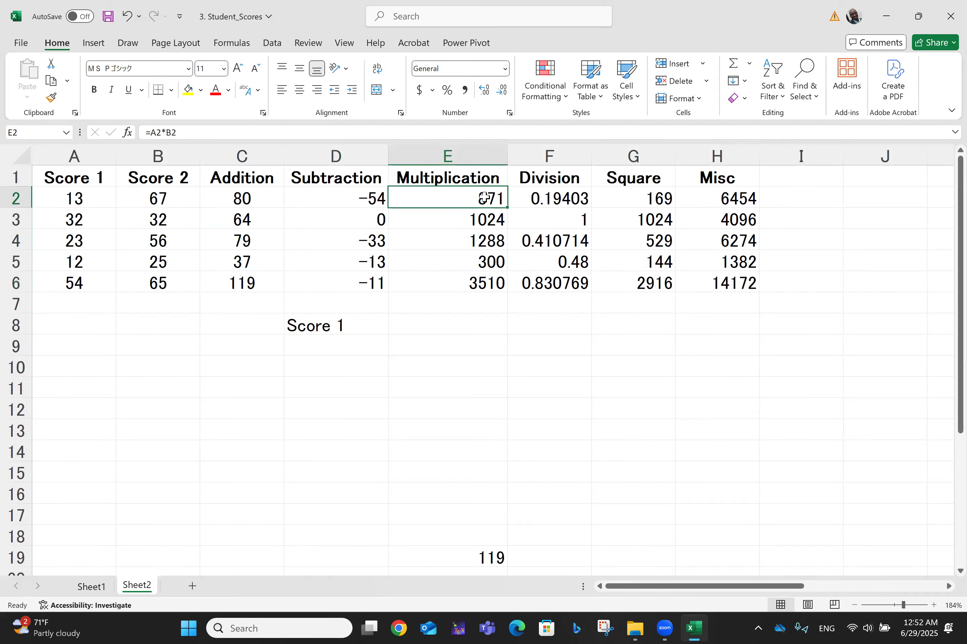
pyautogui.click(486, 295)
pyautogui.click(483, 287)
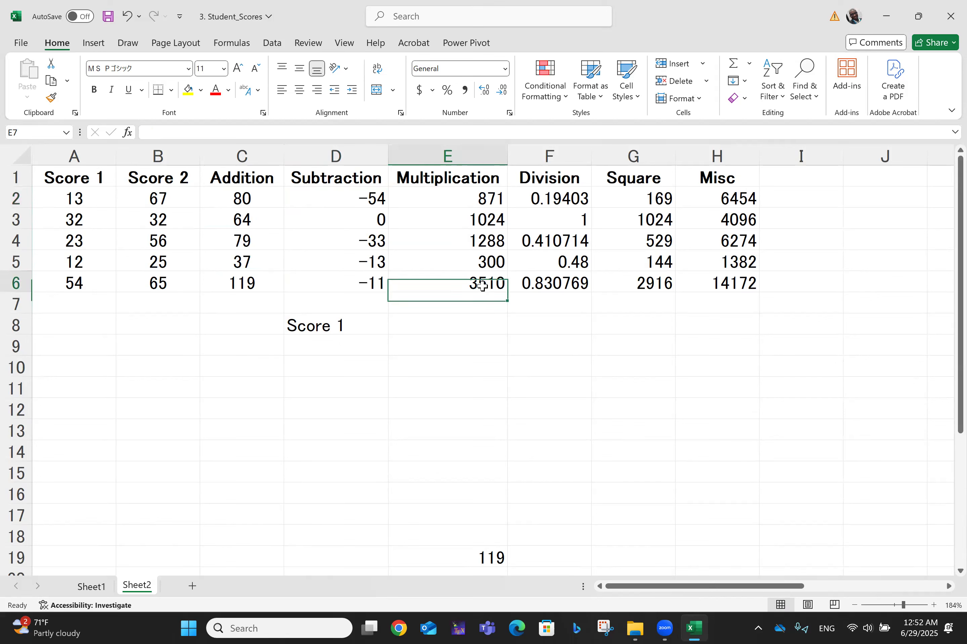
pyautogui.click(564, 200)
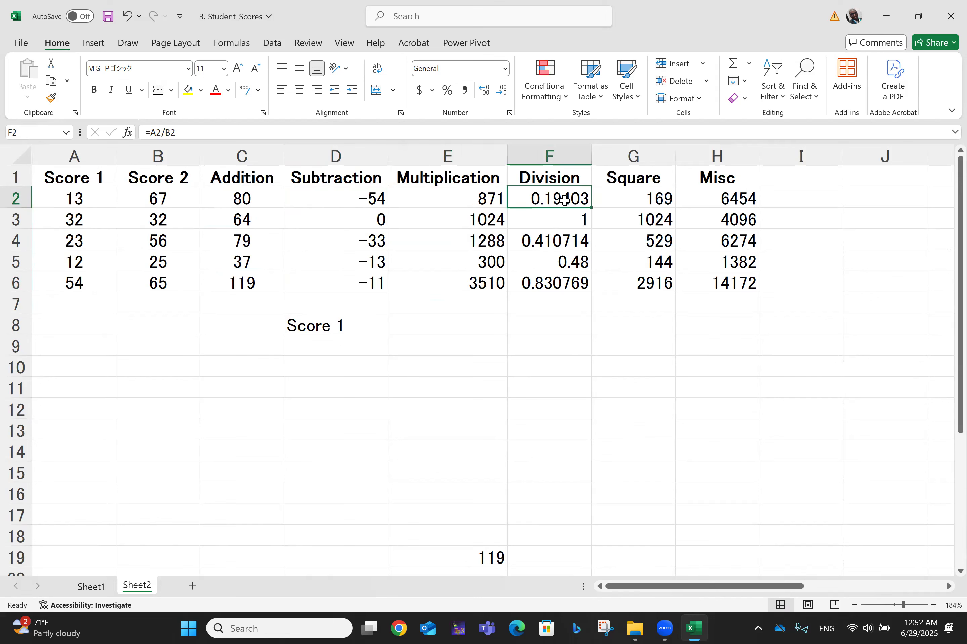
pyautogui.click(549, 289)
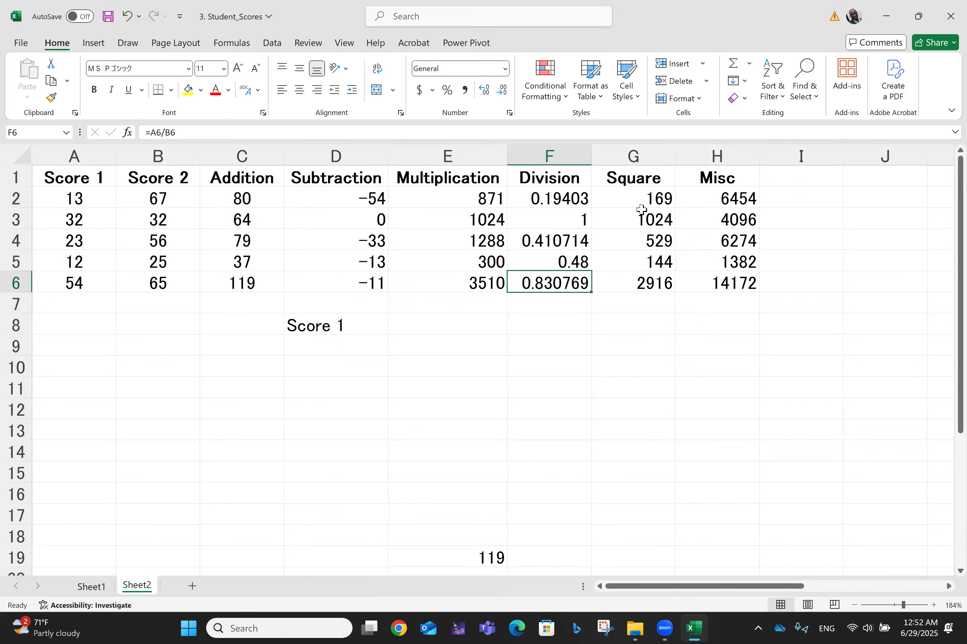
pyautogui.click(650, 198)
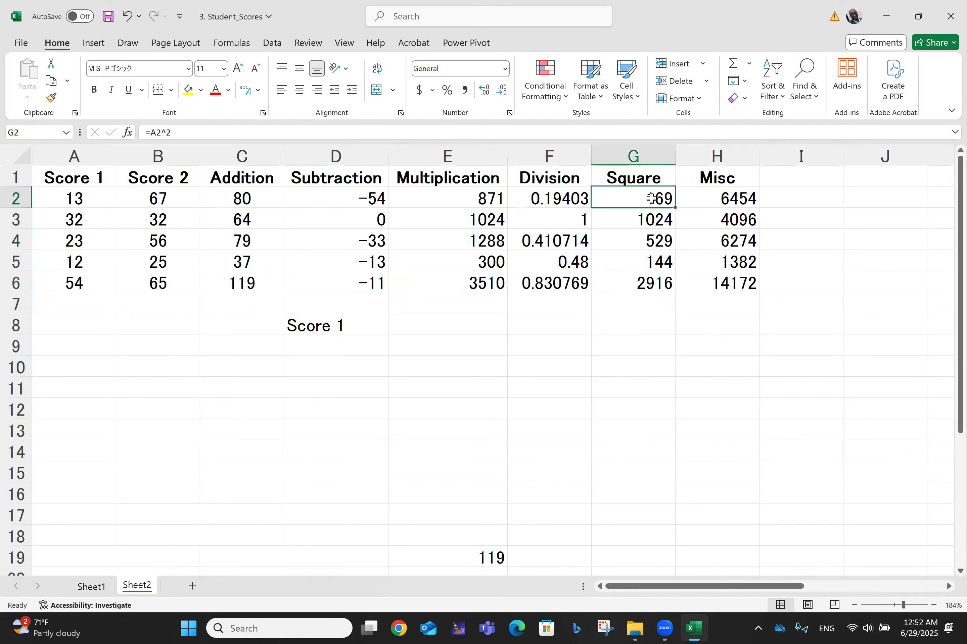
pyautogui.click(665, 288)
pyautogui.click(661, 241)
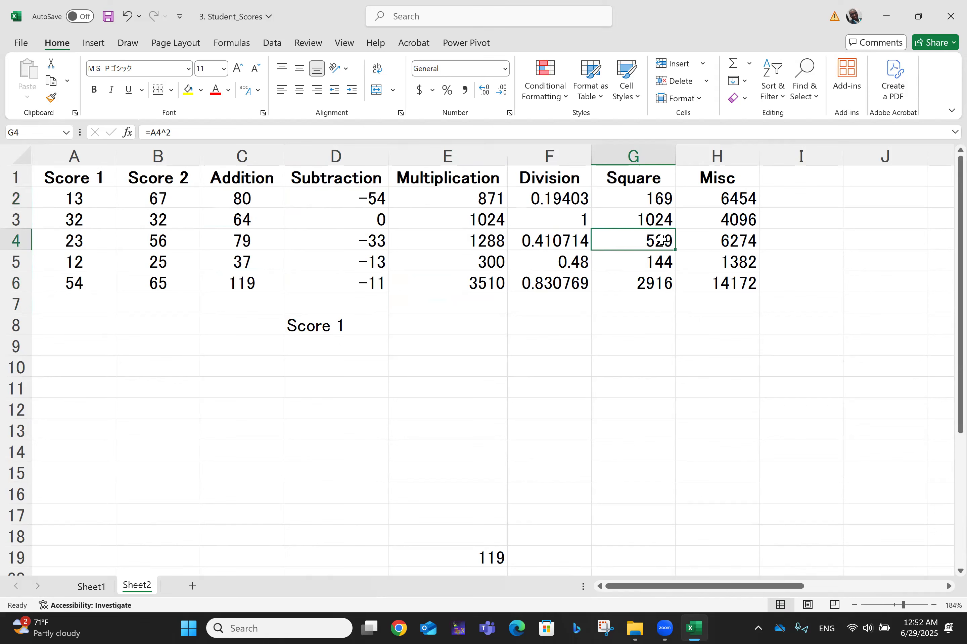
pyautogui.click(750, 194)
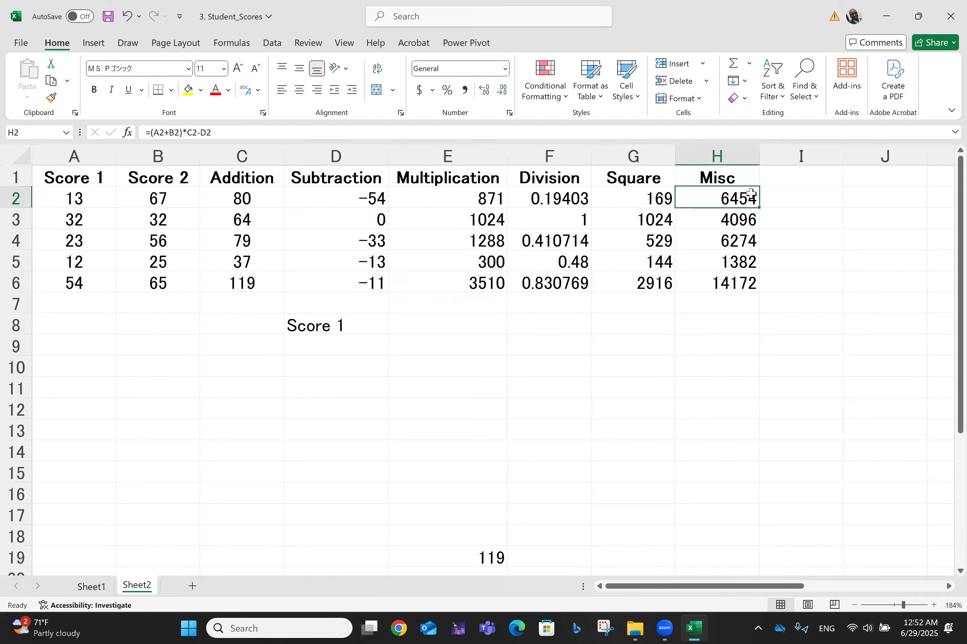
pyautogui.click(738, 283)
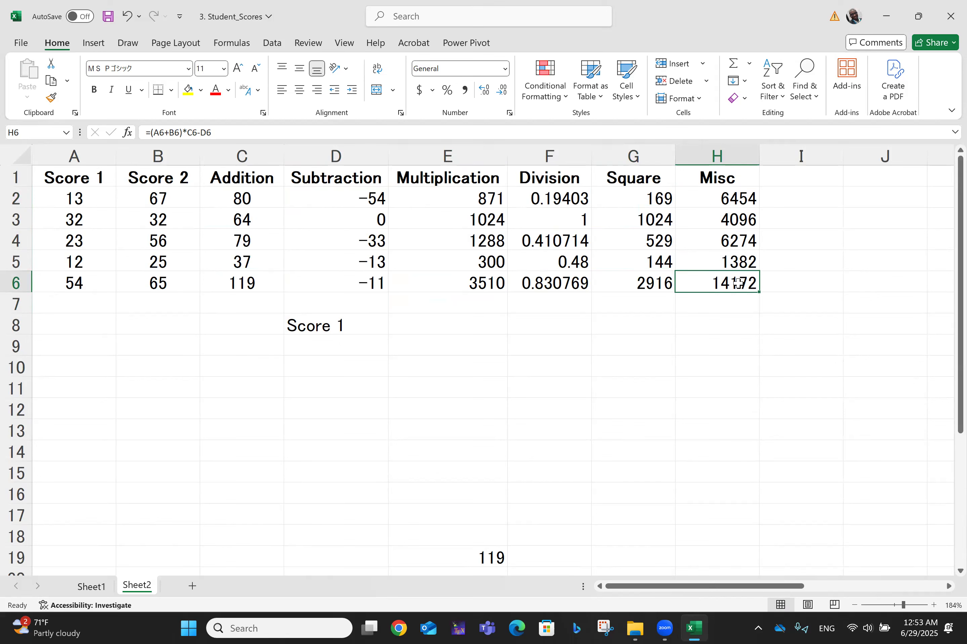
pyautogui.click(445, 345)
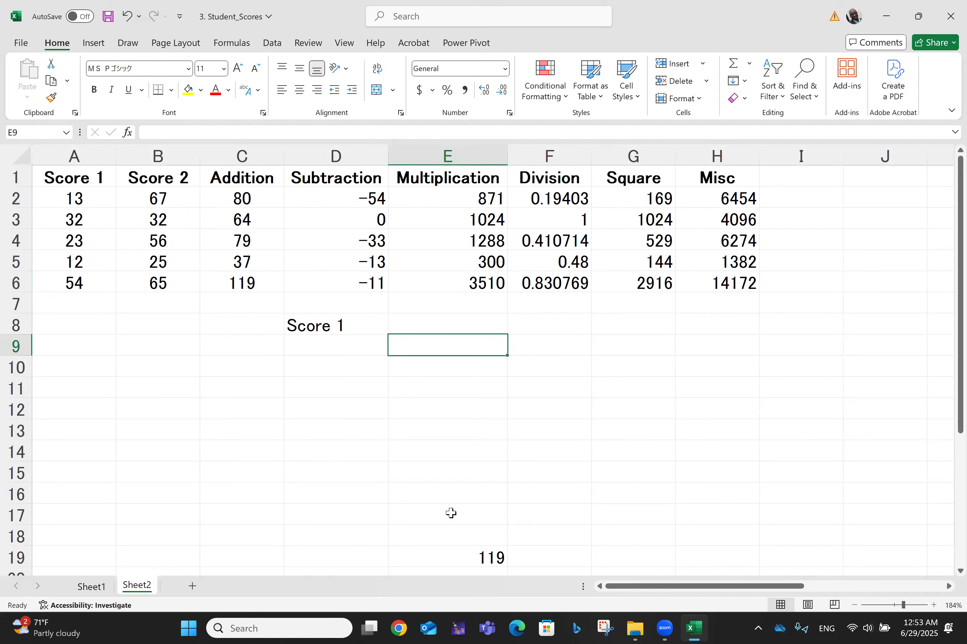
# Step: Switch to Sheet1 and look through the student scores in English, Math, Science, History and Geography
pyautogui.click(91, 592)
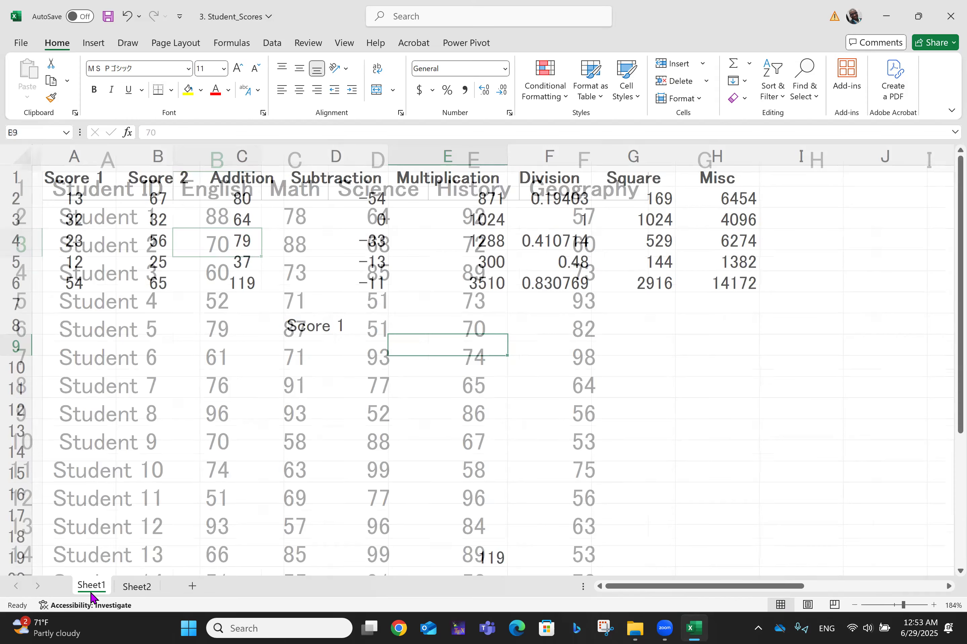
pyautogui.click(713, 337)
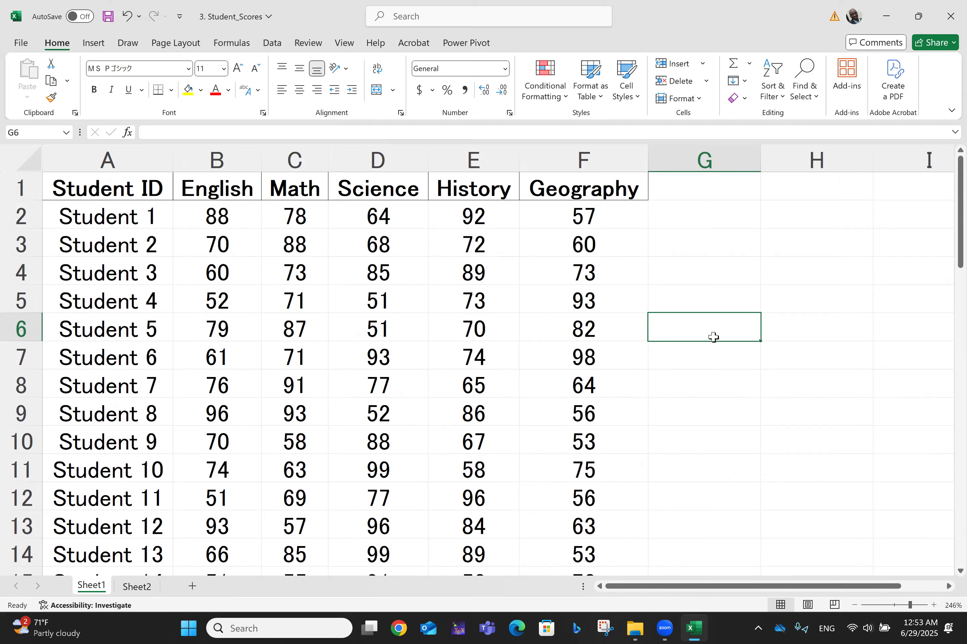
pyautogui.scroll(-10, 713, 336)
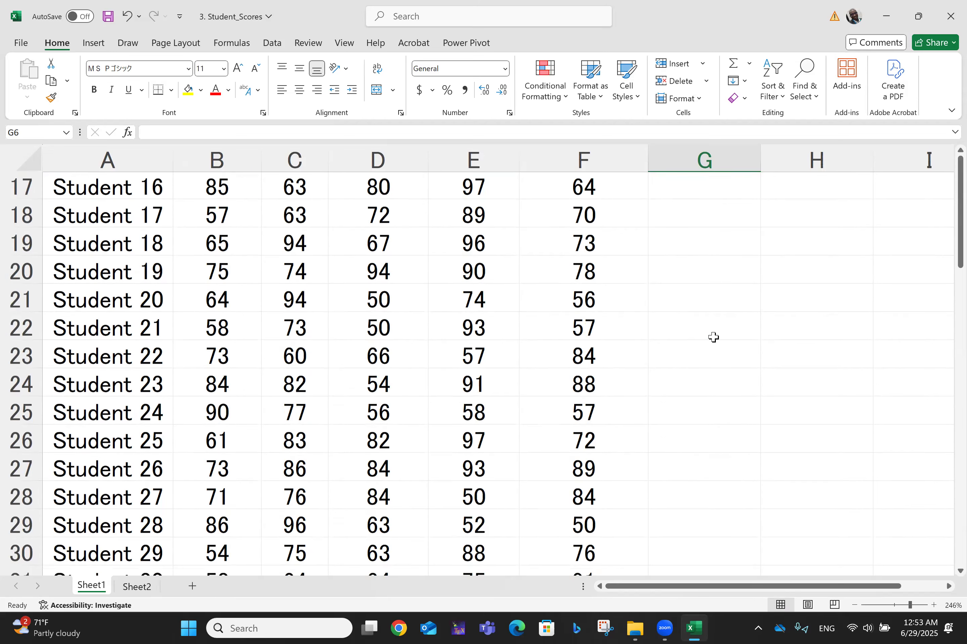
pyautogui.scroll(-5, 713, 337)
pyautogui.scroll(13, 713, 337)
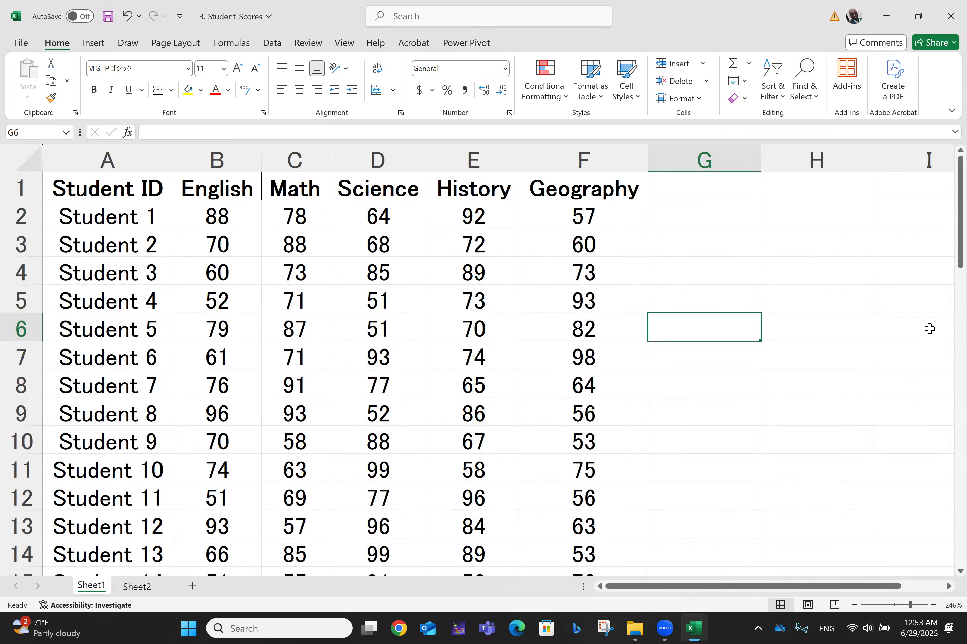
# Step: Enter the header "Total Score" in cell G1 and widen column G to fit it
pyautogui.click(685, 187)
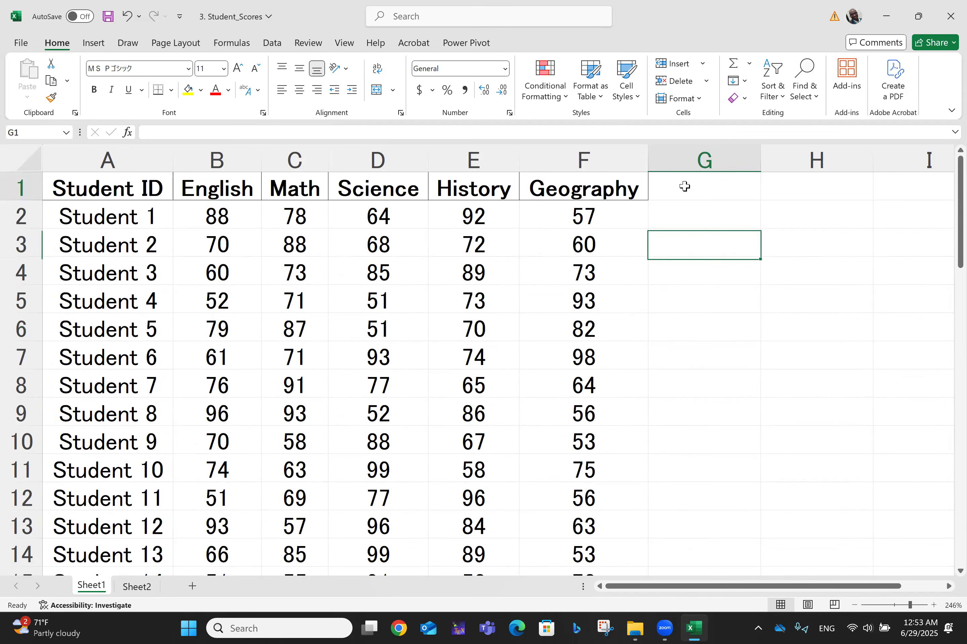
pyautogui.write('Tota')
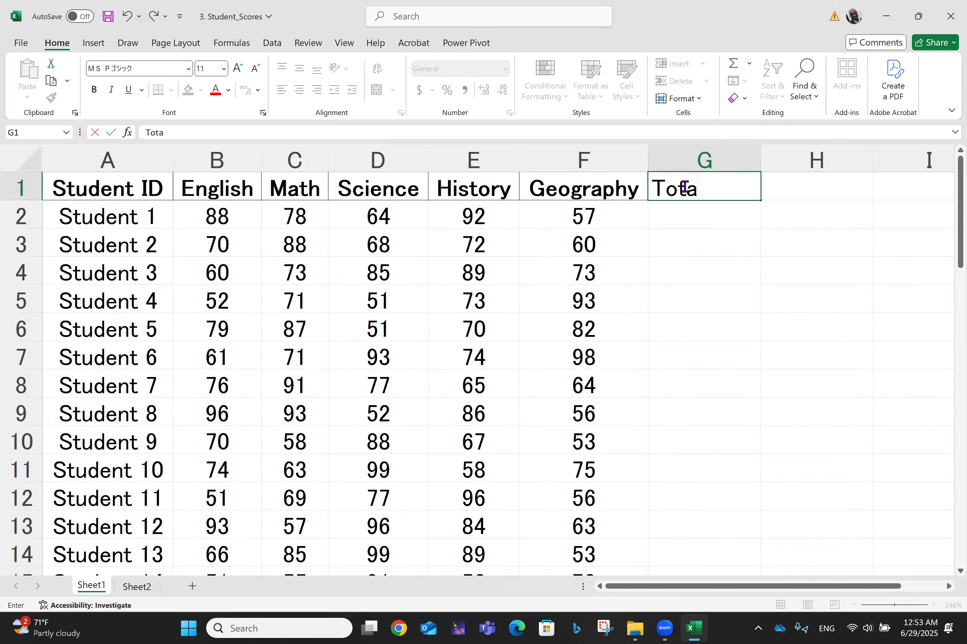
pyautogui.write('l Score')
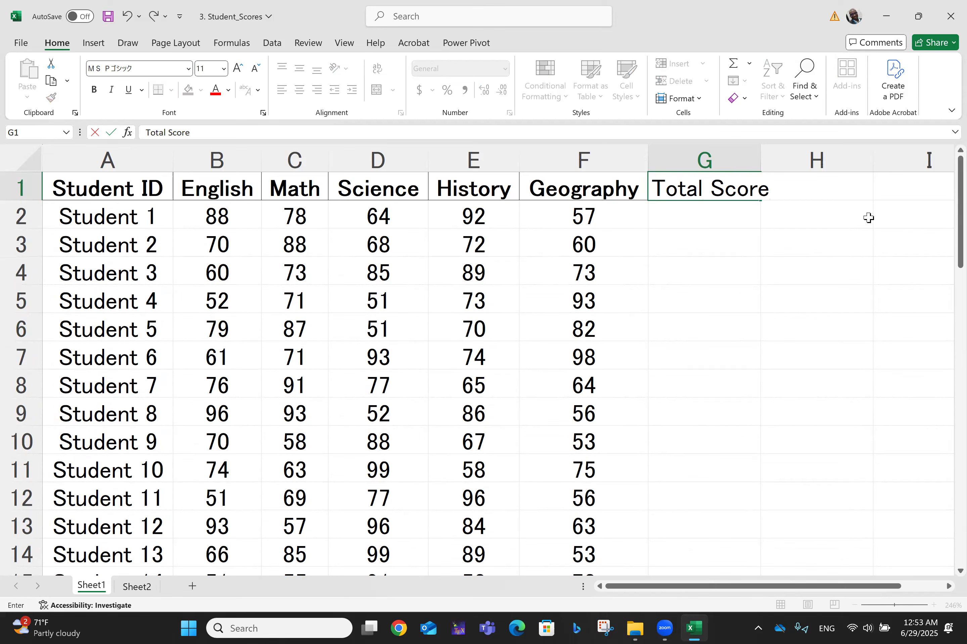
pyautogui.click(897, 230)
pyautogui.doubleClick(761, 159)
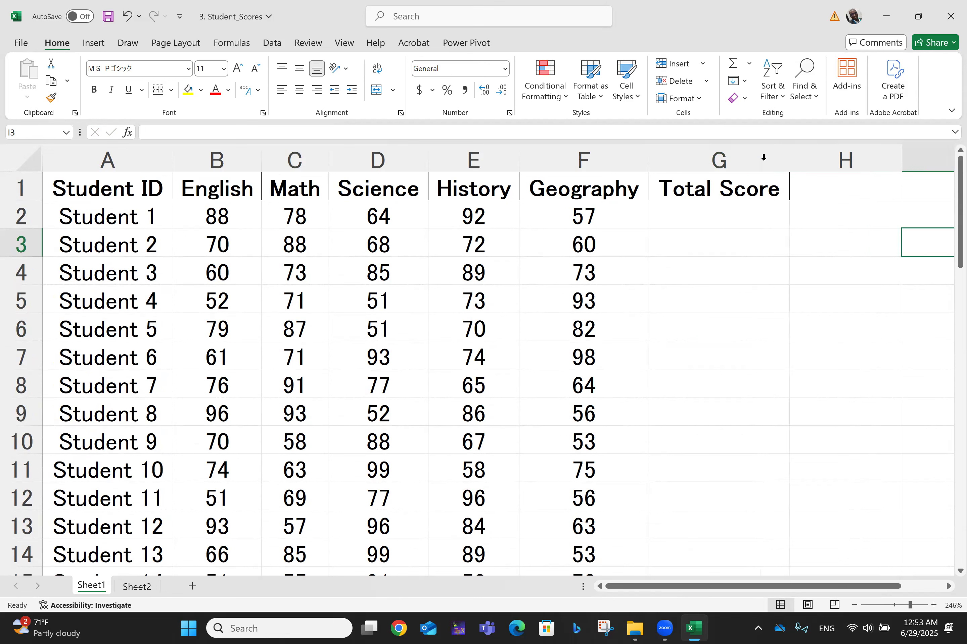
# Step: Try totalling Student 1's subject scores in G2 with =B2+C2+D2+E2+F2, and clear the cell
pyautogui.click(686, 217)
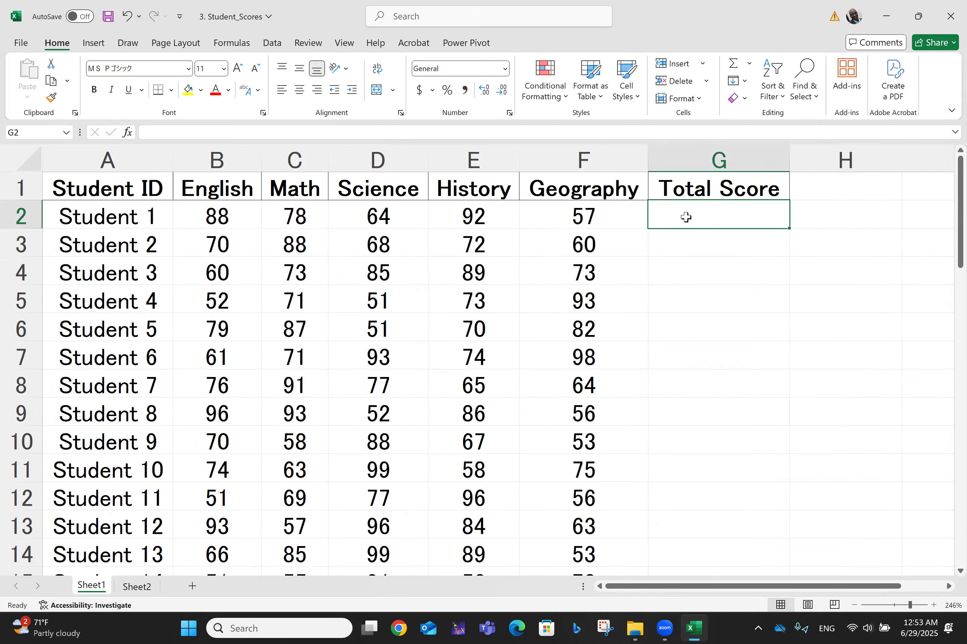
pyautogui.write('=')
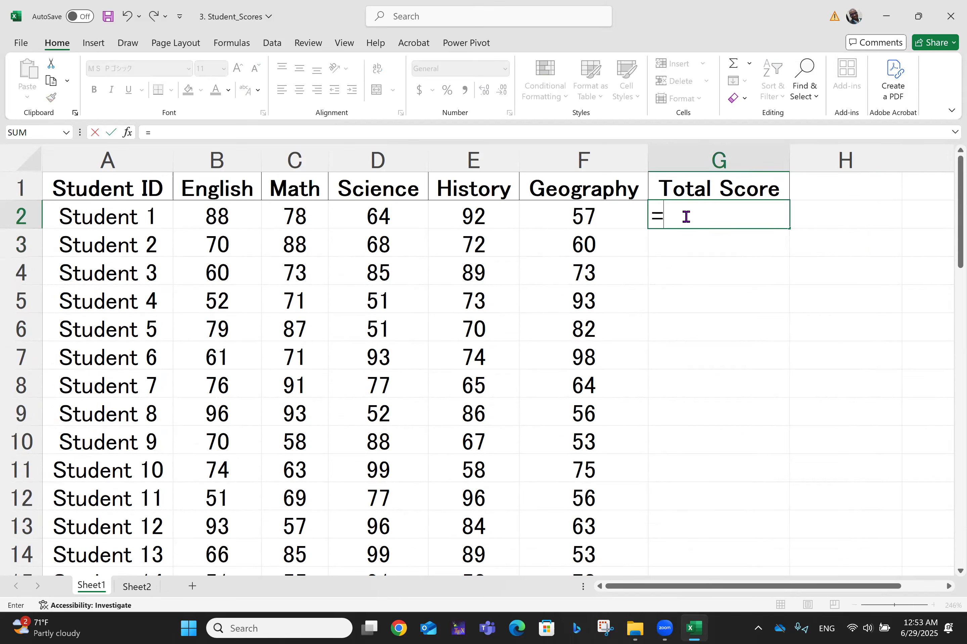
pyautogui.click(214, 216)
pyautogui.write('+')
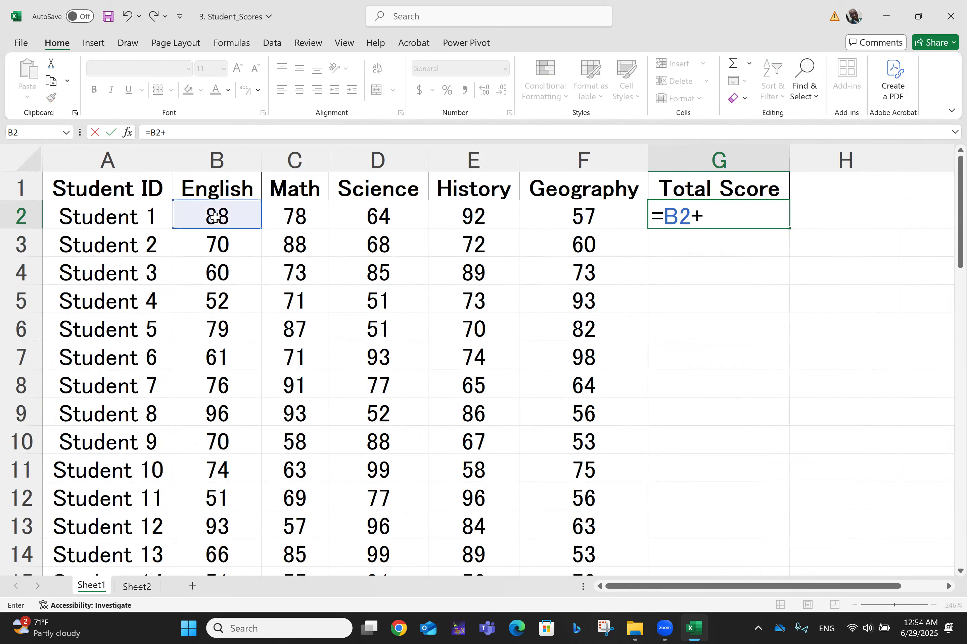
pyautogui.click(294, 217)
pyautogui.write('+')
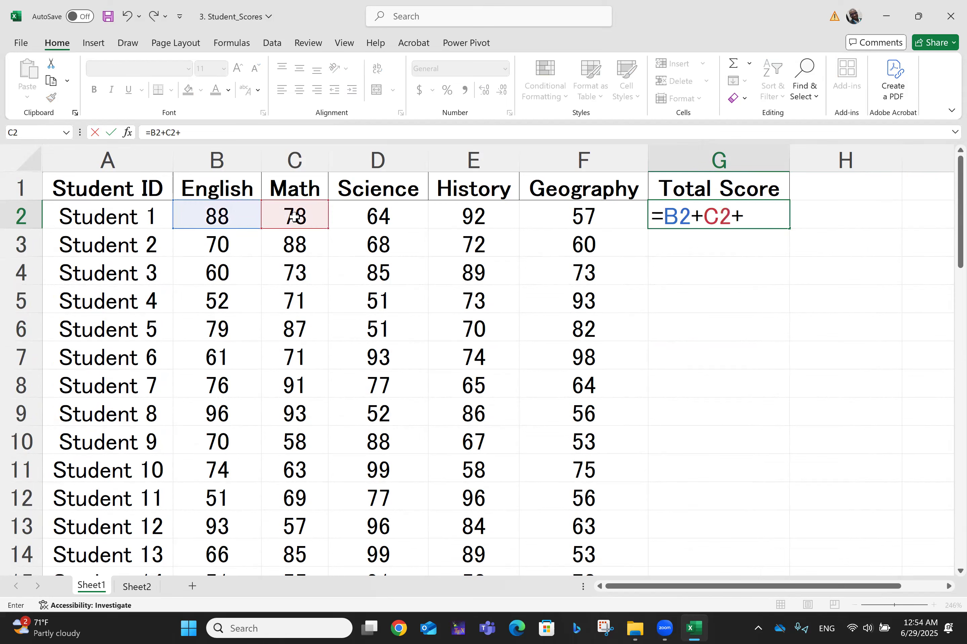
pyautogui.click(361, 213)
pyautogui.write('+')
pyautogui.click(466, 217)
pyautogui.write('+')
pyautogui.click(569, 220)
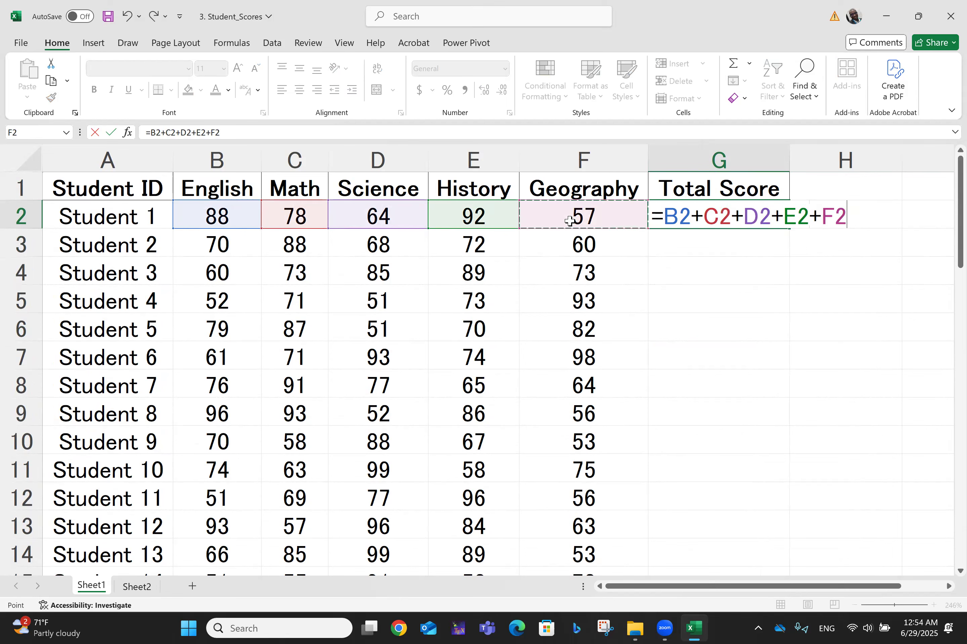
pyautogui.press('Return')
pyautogui.click(751, 206)
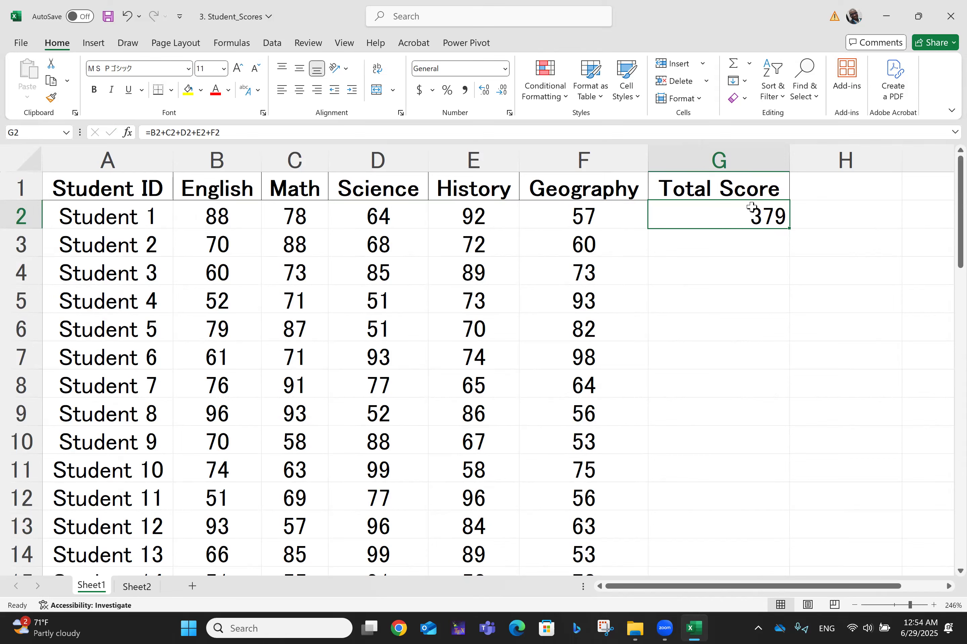
pyautogui.press('Delete')
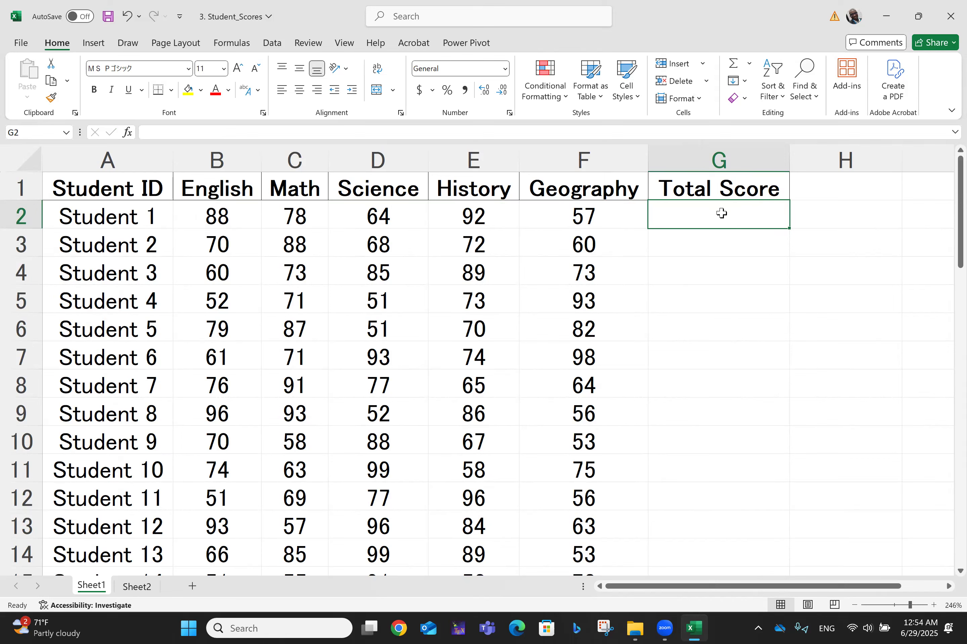
pyautogui.click(752, 347)
# Step: Enter =SUM(B2:F2) in cell G2 to total Student 1's five subject scores
pyautogui.click(689, 211)
pyautogui.write('=sum')
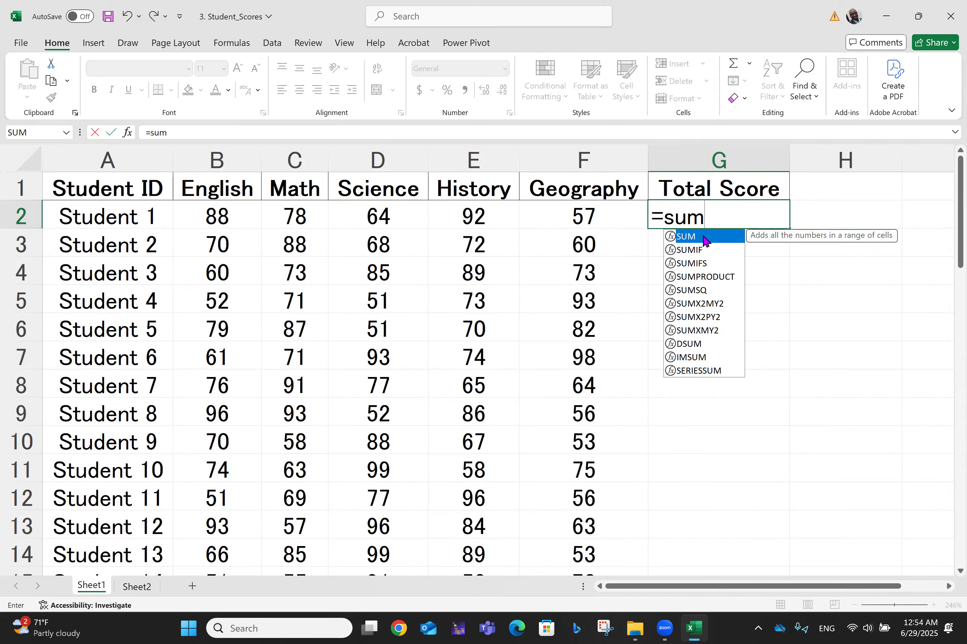
pyautogui.write('(')
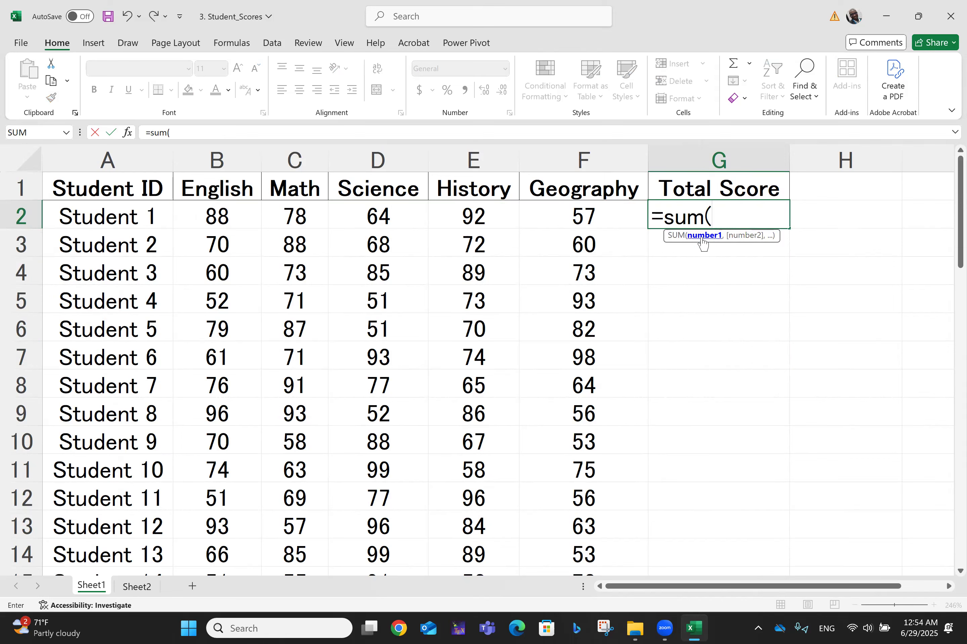
pyautogui.click(218, 214)
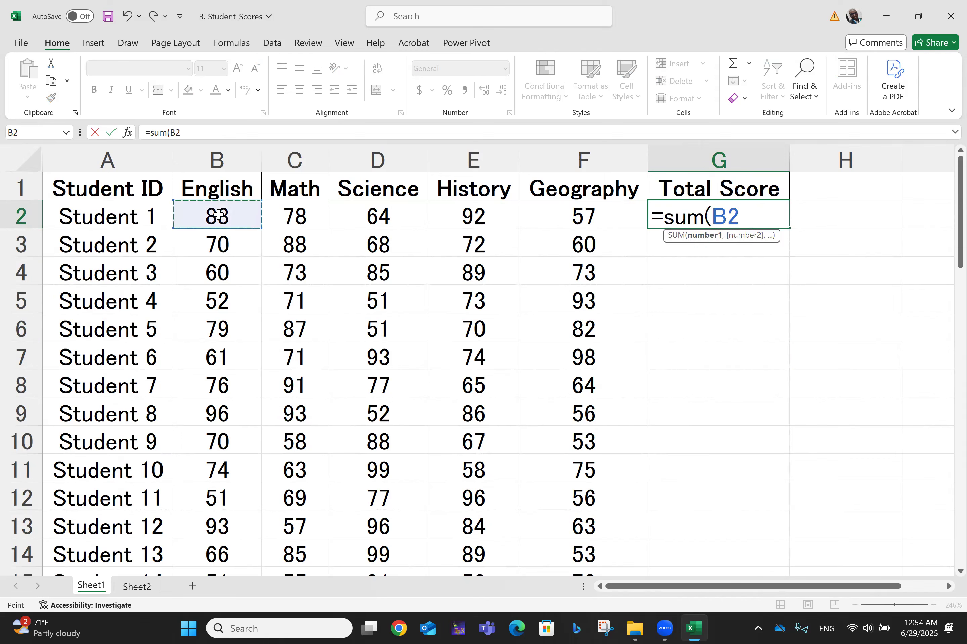
pyautogui.press('F8')
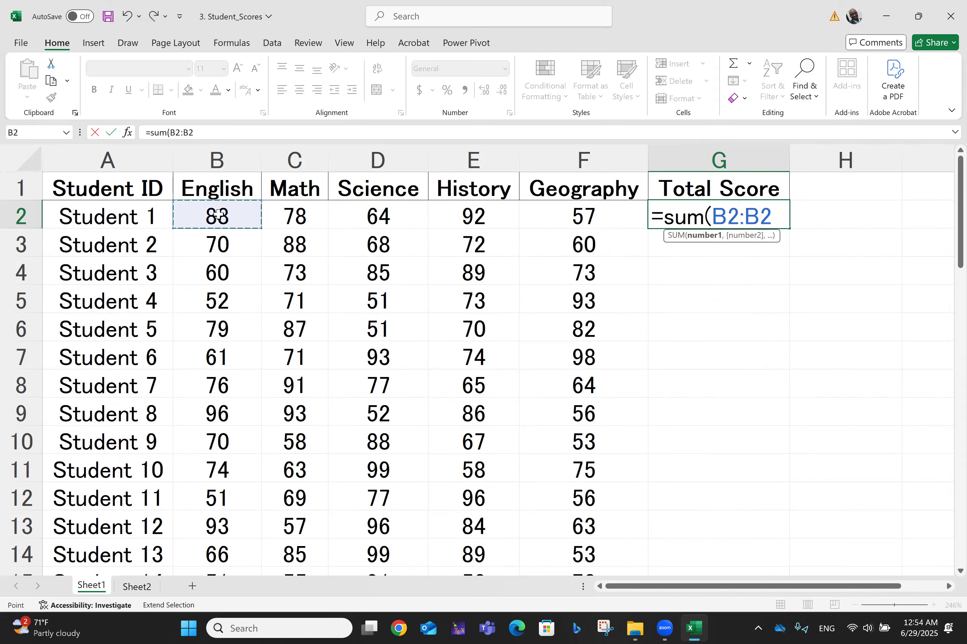
pyautogui.write(':')
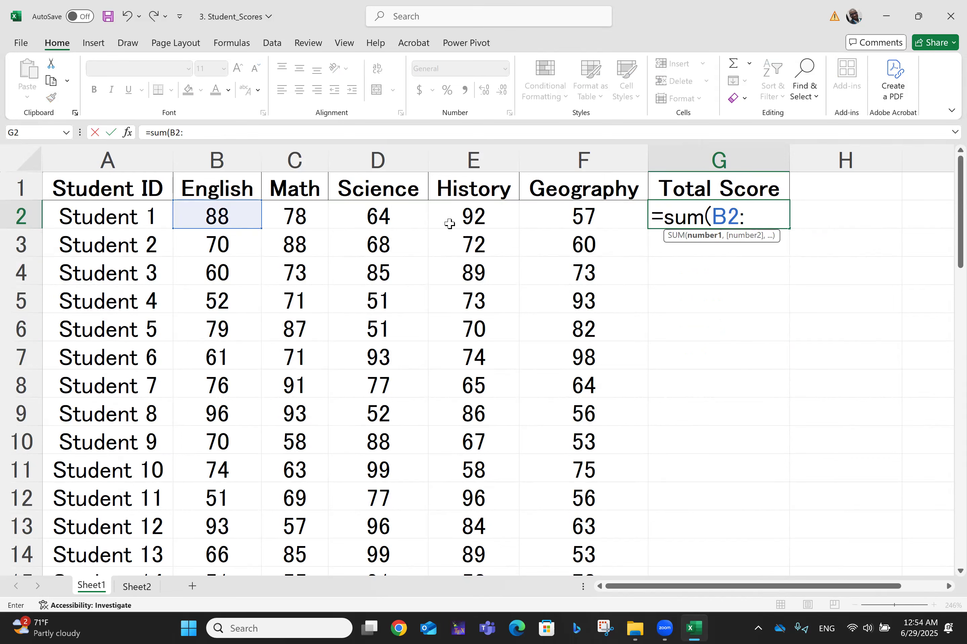
pyautogui.click(556, 217)
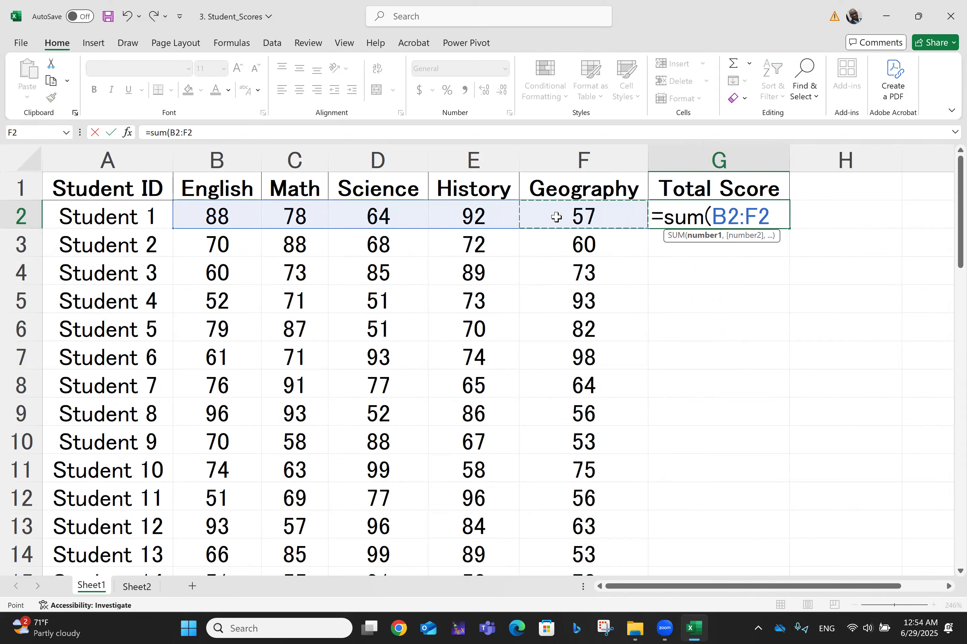
pyautogui.write(')')
pyautogui.press('Return')
pyautogui.press('Up')
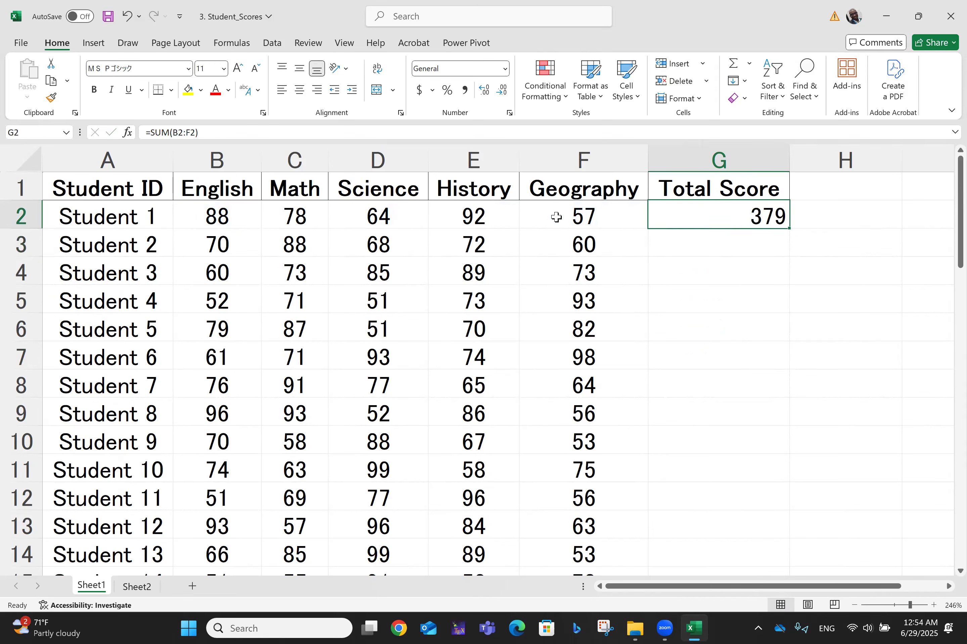
# Step: Fill the SUM formula from G2 down to G51 and center the filled totals
pyautogui.click(217, 212)
pyautogui.click(583, 215)
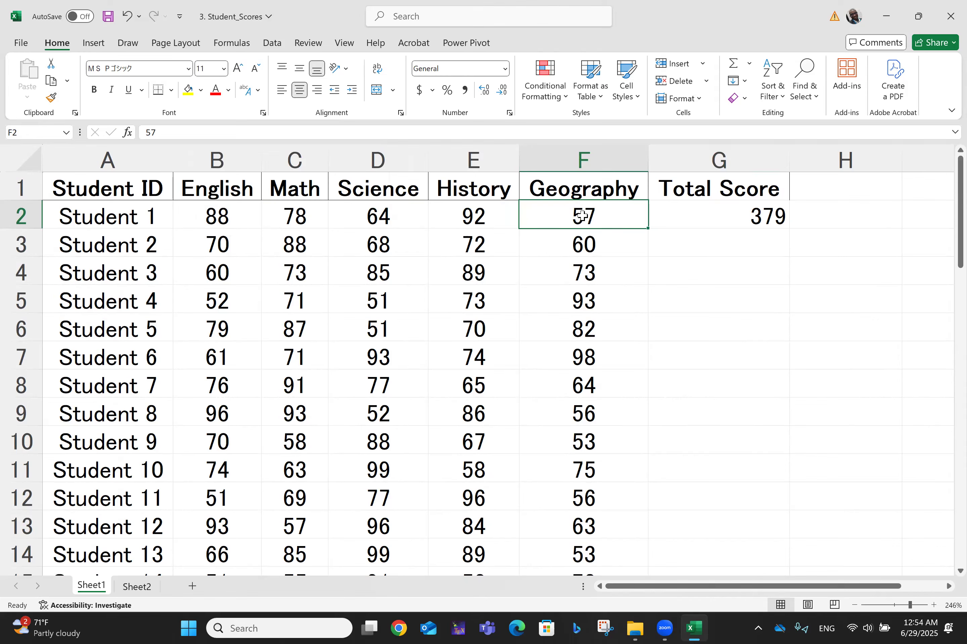
pyautogui.click(719, 215)
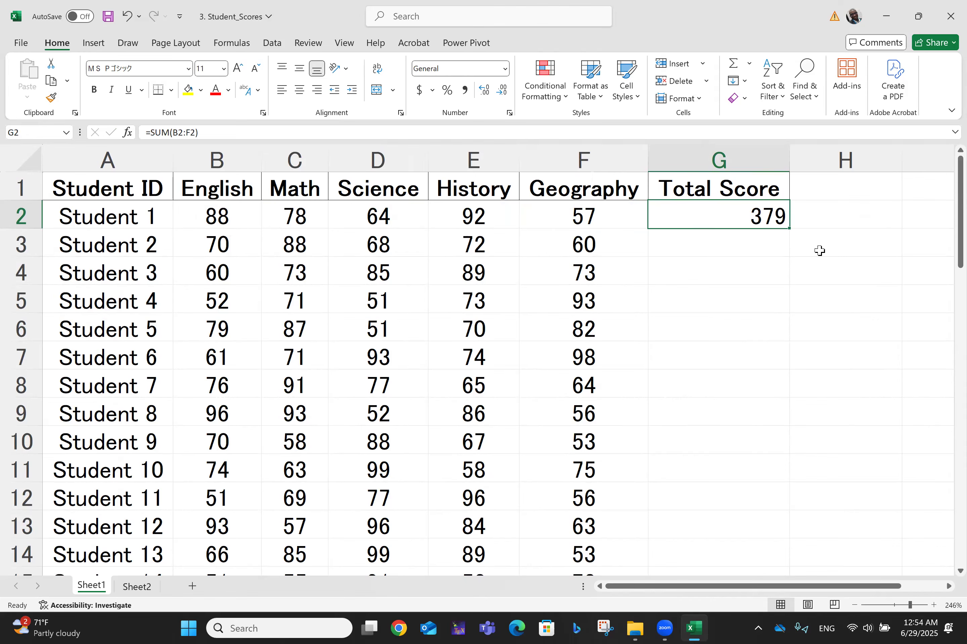
pyautogui.moveTo(789, 228); pyautogui.dragTo(753, 544)
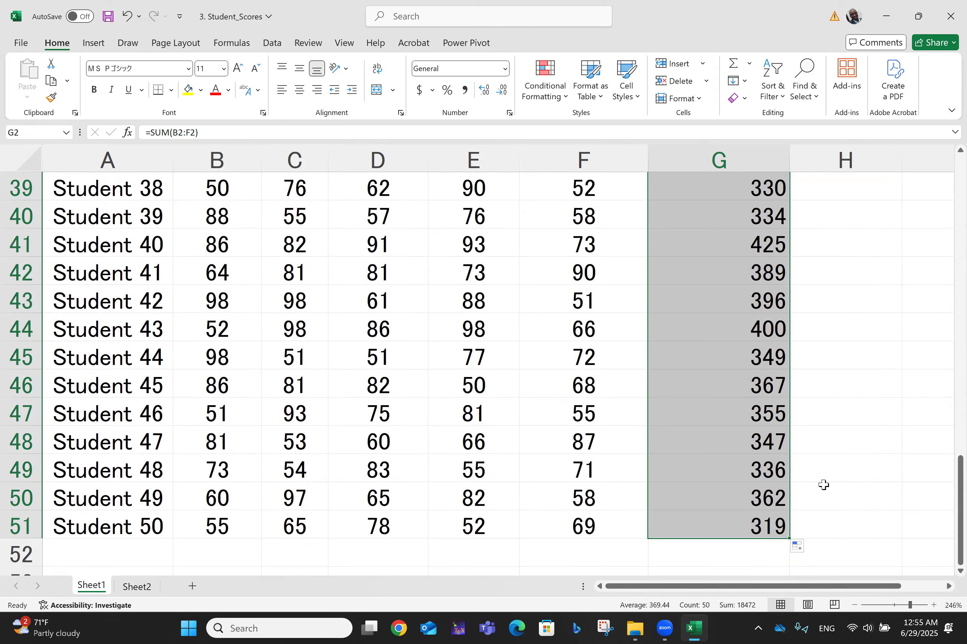
pyautogui.click(299, 90)
# Step: Highlight the Total Score column from its header in G1 down to G51 with a yellow fill
pyautogui.press('Up')
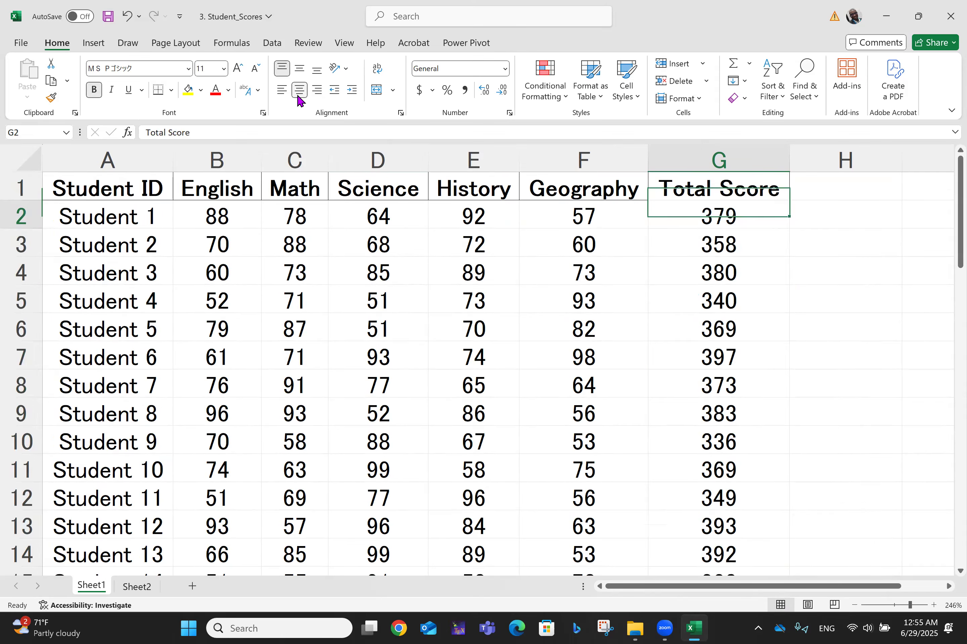
pyautogui.press('Down')
pyautogui.press('Down')
pyautogui.press('Down')
pyautogui.press('Down')
pyautogui.press('Down')
pyautogui.press('Down')
pyautogui.press('Up')
pyautogui.hotkey('ctrl', 'Up')
pyautogui.press('Down')
pyautogui.press('Up')
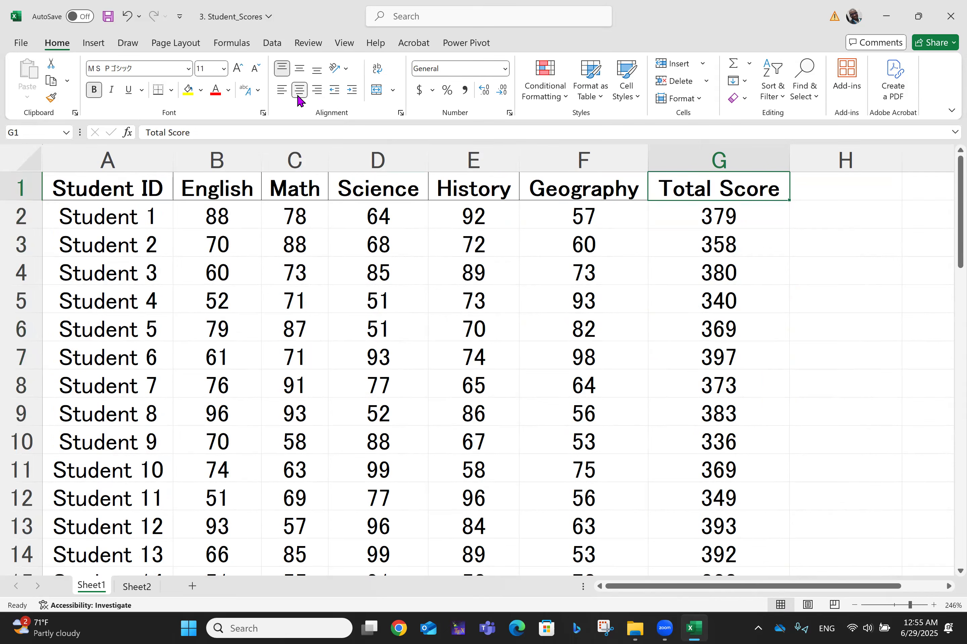
pyautogui.hotkey('shift', 'Down')
pyautogui.hotkey('shift', 'Down')
pyautogui.hotkey('shift', 'Down')
pyautogui.hotkey('shift', 'Down')
pyautogui.hotkey('shift', 'Down')
pyautogui.hotkey('shift', 'Down')
pyautogui.hotkey('shift', 'Down')
pyautogui.hotkey('shift', 'Down')
pyautogui.hotkey('shift', 'Down')
pyautogui.hotkey('shift', 'Down')
pyautogui.hotkey('shift', 'Down')
pyautogui.hotkey('shift', 'Down')
pyautogui.hotkey('shift', 'Down')
pyautogui.hotkey('shift', 'Down')
pyautogui.hotkey('shift', 'Down')
pyautogui.hotkey('shift', 'Down')
pyautogui.hotkey('shift', 'Down')
pyautogui.hotkey('shift', 'Down')
pyautogui.hotkey('shift', 'Down')
pyautogui.hotkey('shift', 'Down')
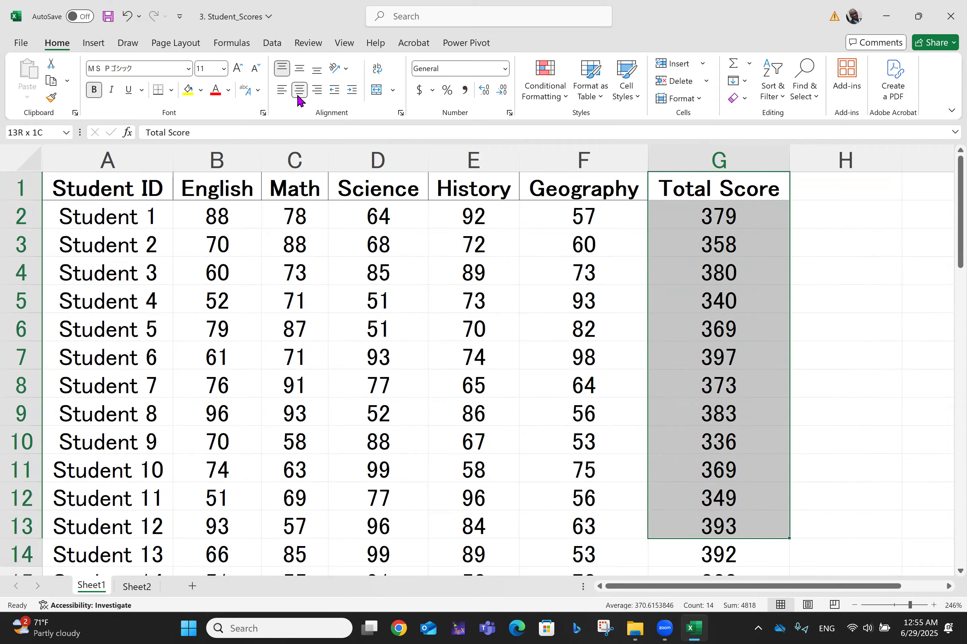
pyautogui.hotkey('shift', 'Down')
pyautogui.hotkey('shift', 'Down')
pyautogui.hotkey('shift', 'Down')
pyautogui.hotkey('shift', 'Down')
pyautogui.hotkey('shift', 'Down')
pyautogui.hotkey('shift', 'Down')
pyautogui.hotkey('shift', 'Down')
pyautogui.hotkey('shift', 'Down')
pyautogui.hotkey('shift', 'Down')
pyautogui.hotkey('shift', 'Down')
pyautogui.hotkey('shift', 'Down')
pyautogui.hotkey('shift', 'Down')
pyautogui.hotkey('shift', 'Down')
pyautogui.hotkey('shift', 'Down')
pyautogui.hotkey('shift', 'Down')
pyautogui.hotkey('shift', 'Down')
pyautogui.hotkey('shift', 'Up')
pyautogui.hotkey('shift', 'Up')
pyautogui.hotkey('shift', 'Up')
pyautogui.hotkey('shift', 'Up')
pyautogui.hotkey('shift', 'Up')
pyautogui.hotkey('shift', 'Up')
pyautogui.hotkey('shift', 'Up')
pyautogui.hotkey('shift', 'Up')
pyautogui.hotkey('shift', 'Up')
pyautogui.hotkey('shift', 'Up')
pyautogui.hotkey('shift', 'Up')
pyautogui.hotkey('shift', 'Up')
pyautogui.hotkey('shift', 'Up')
pyautogui.hotkey('shift', 'Up')
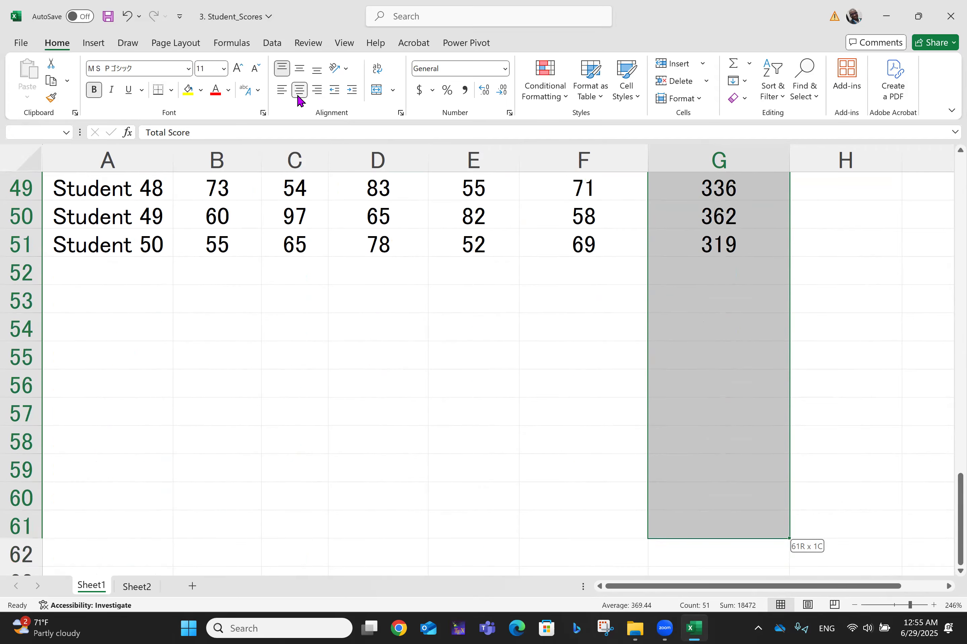
pyautogui.hotkey('shift', 'Down')
pyautogui.hotkey('shift', 'Down')
pyautogui.hotkey('shift', 'Down')
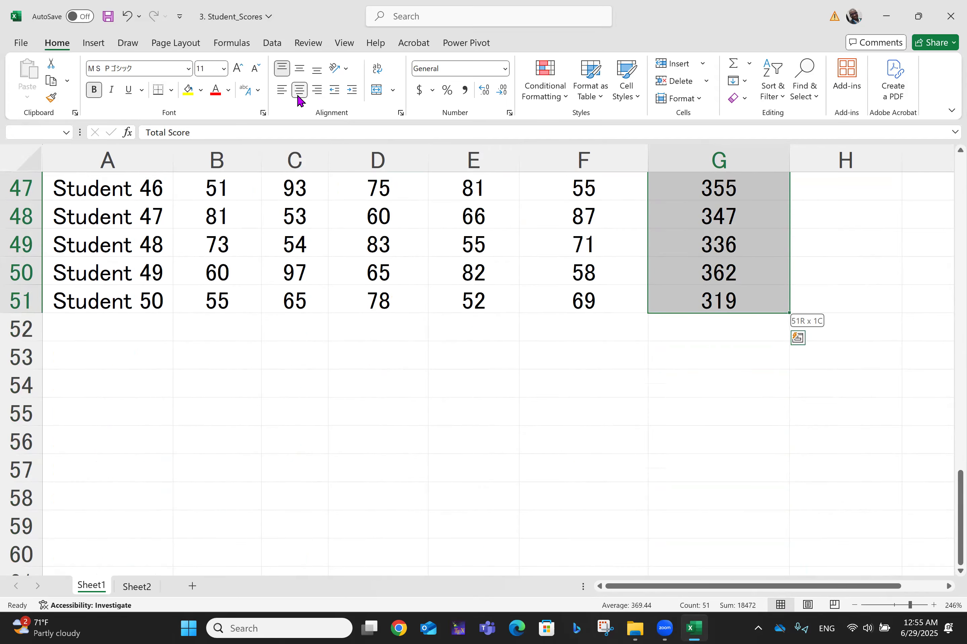
pyautogui.click(188, 90)
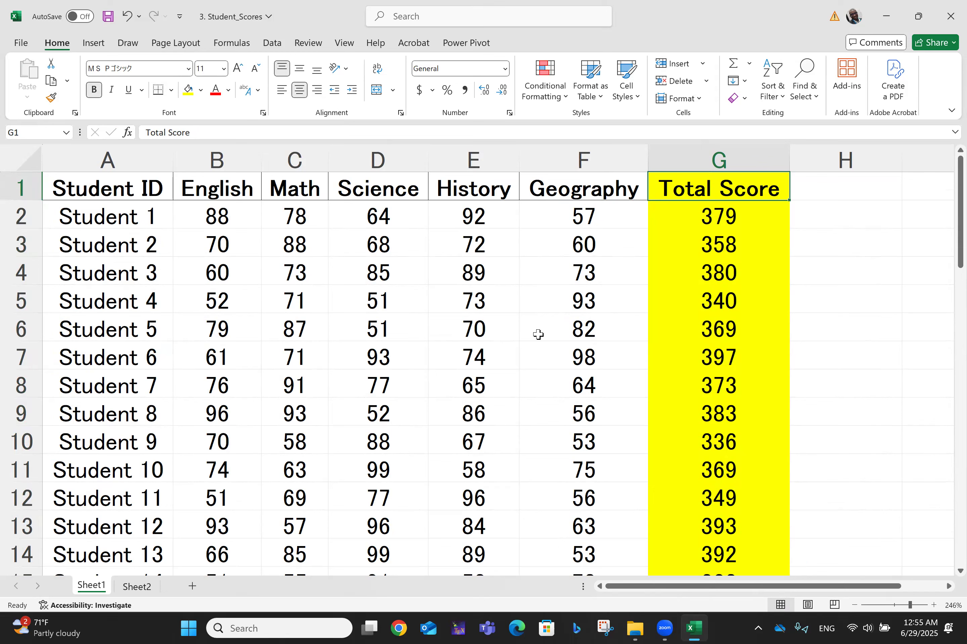
# Step: Enter the header "Average Score" in cell H1 and widen column H to fit it
pyautogui.click(821, 194)
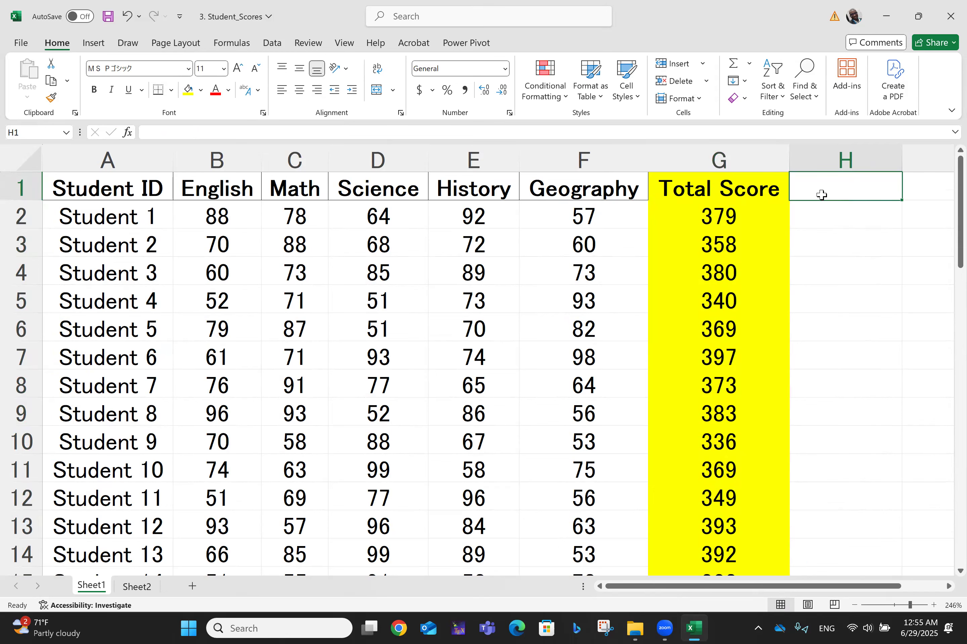
pyautogui.write('Average')
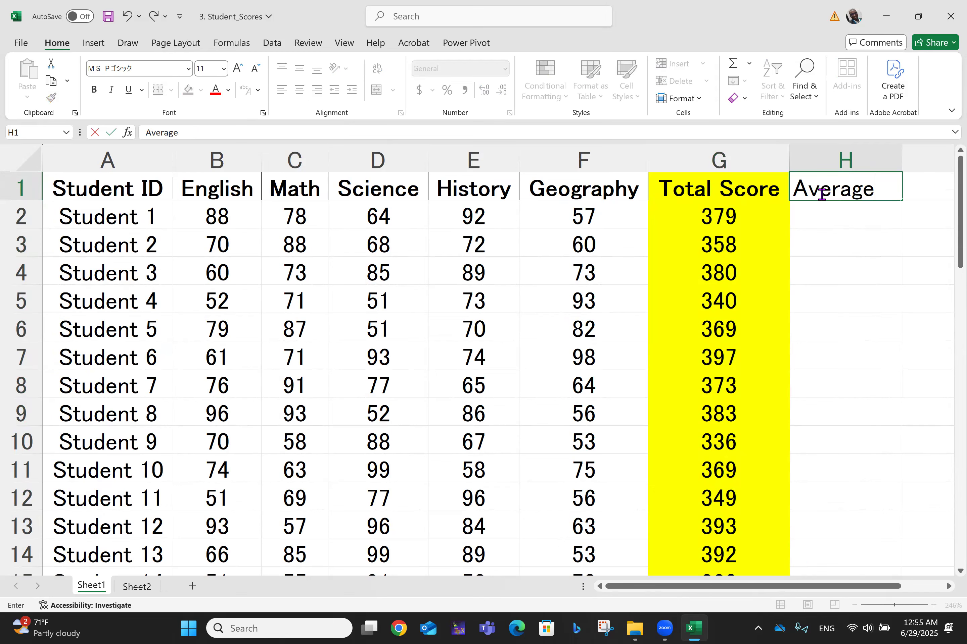
pyautogui.write(' Score')
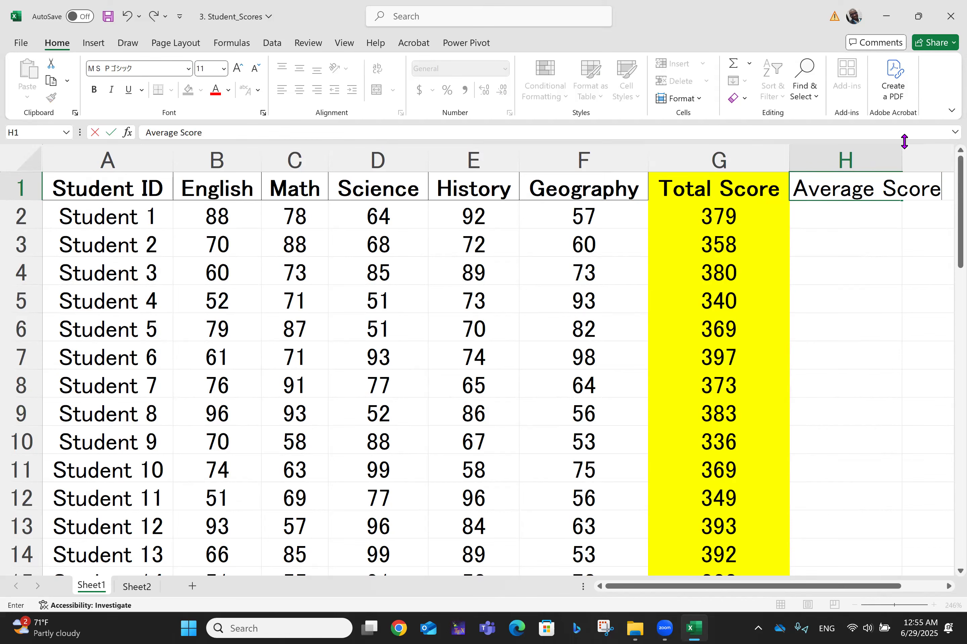
pyautogui.doubleClick(901, 152)
# Step: Enter =AVERAGE(B2:F2) in cell H2 to average Student 1's five subject scores
pyautogui.click(833, 210)
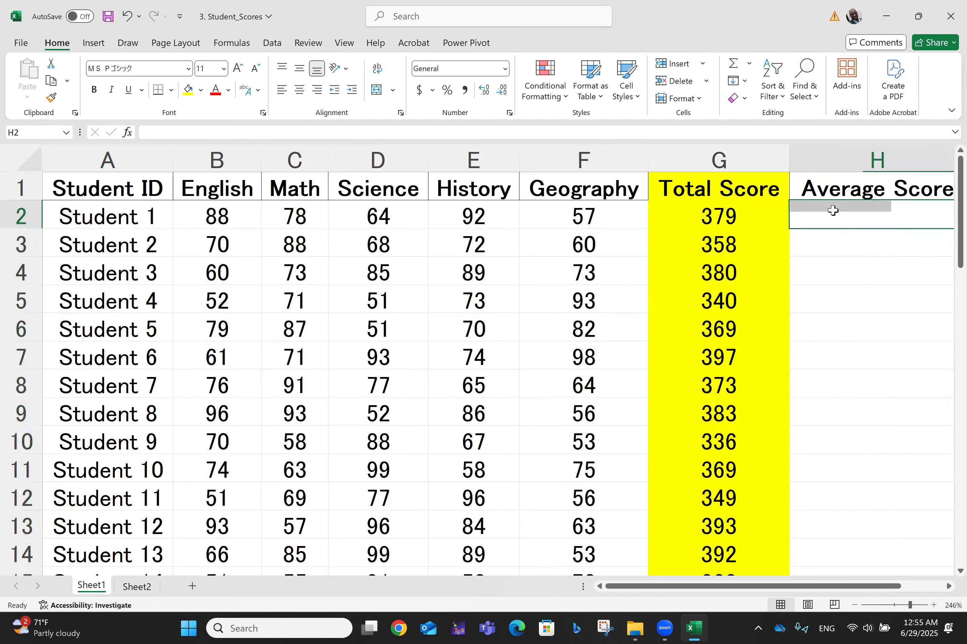
pyautogui.write('=')
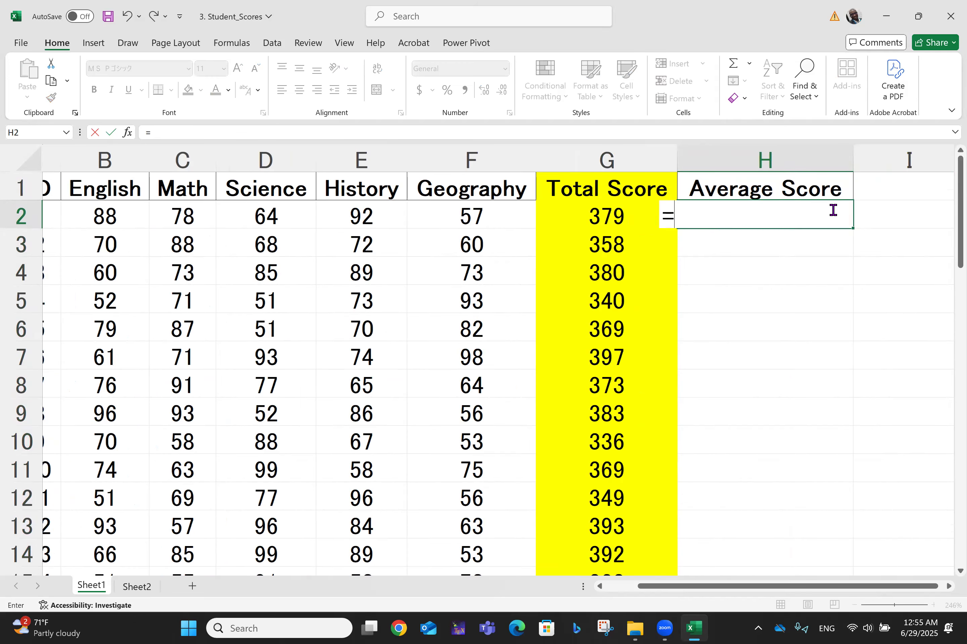
pyautogui.write('average')
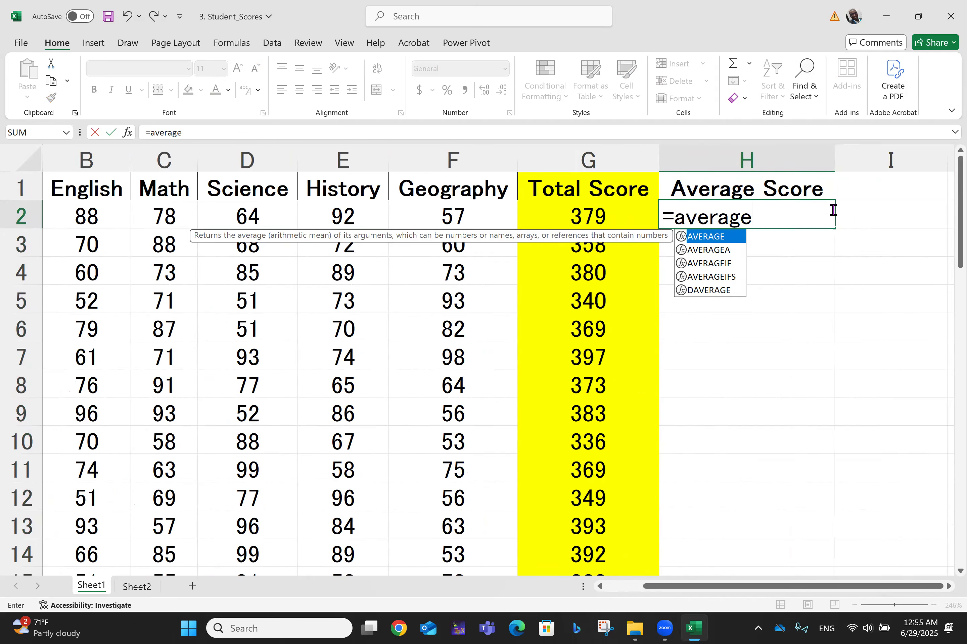
pyautogui.write('(')
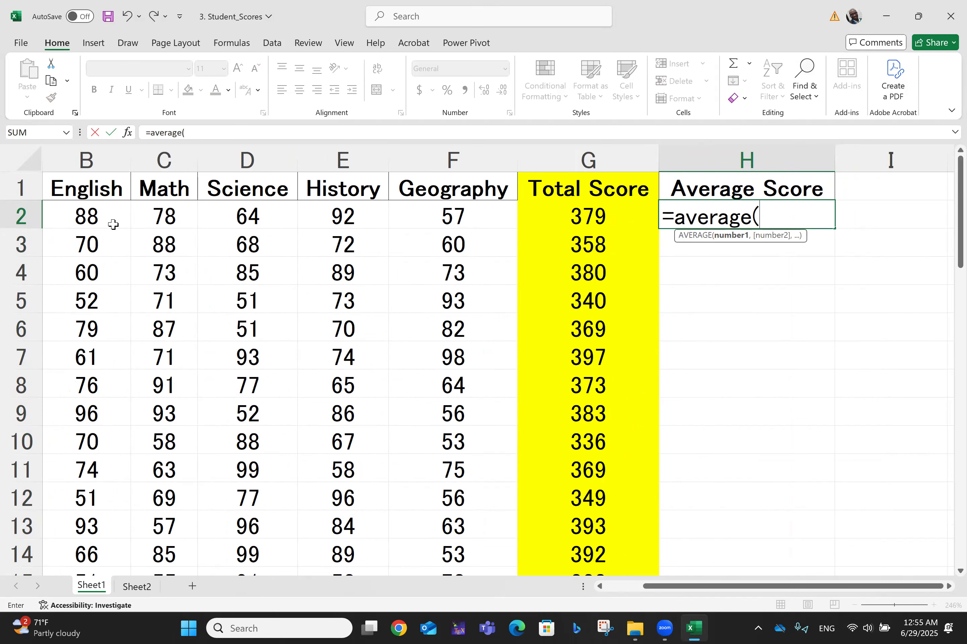
pyautogui.click(101, 222)
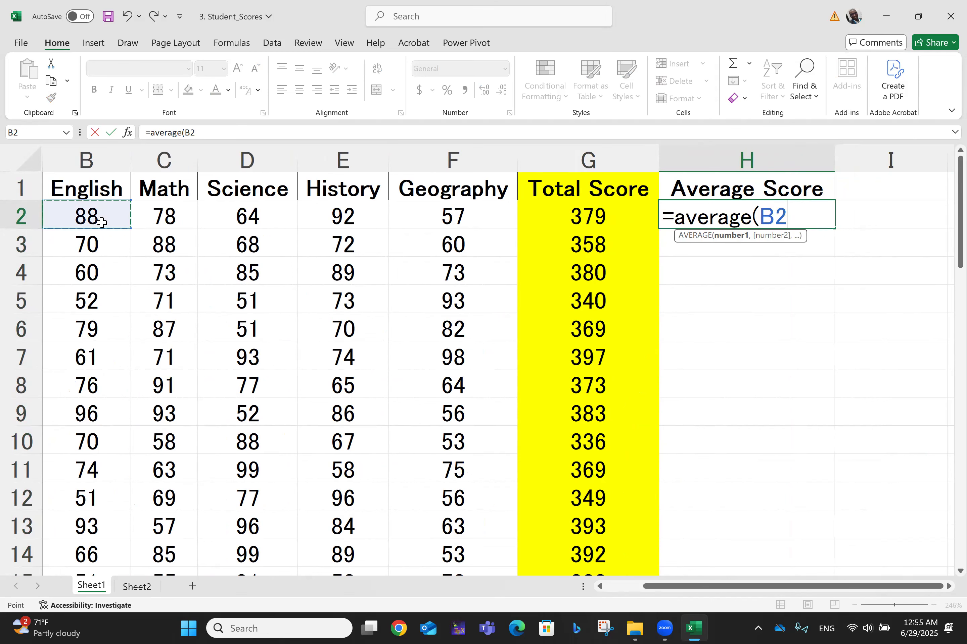
pyautogui.press('F8')
pyautogui.press('BackSpace')
pyautogui.press('BackSpace')
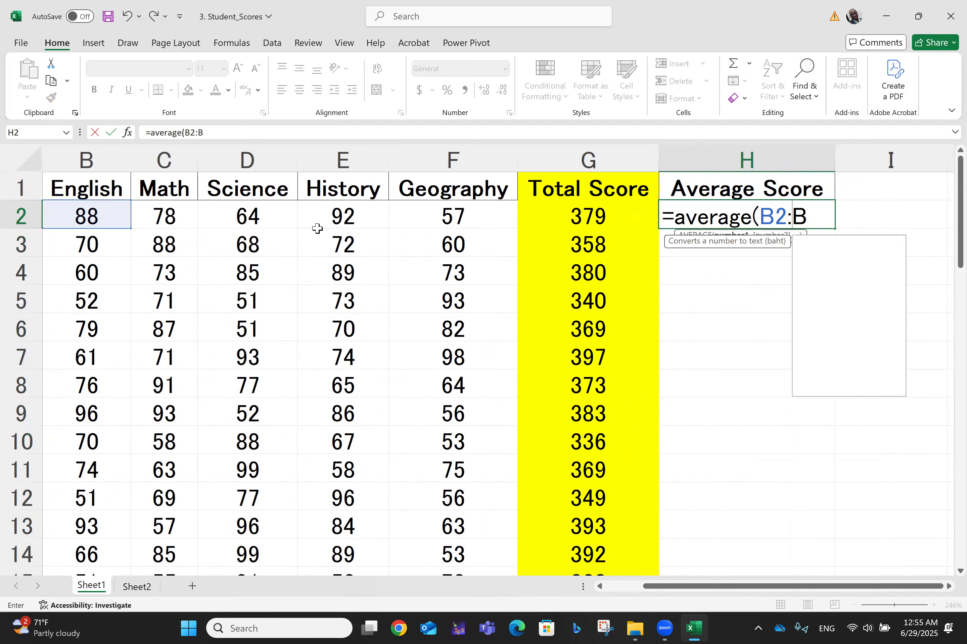
pyautogui.click(473, 210)
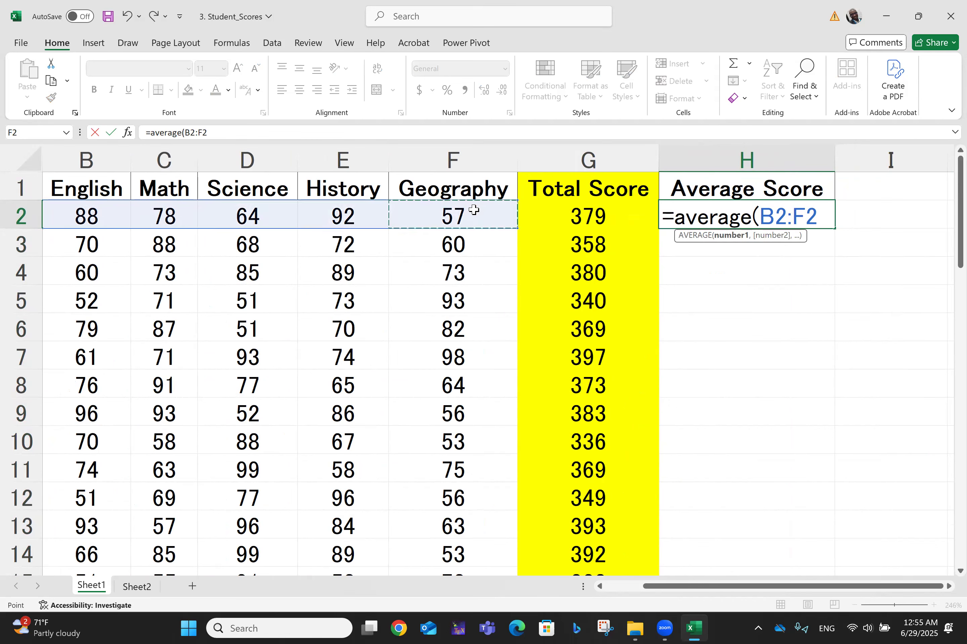
pyautogui.press('Return')
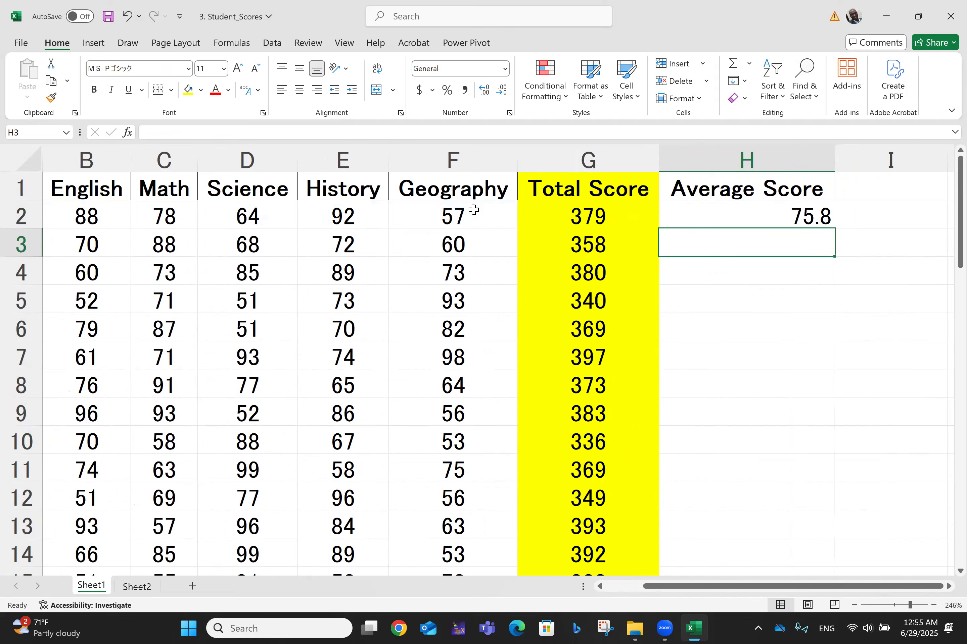
pyautogui.press('Up')
pyautogui.click(619, 246)
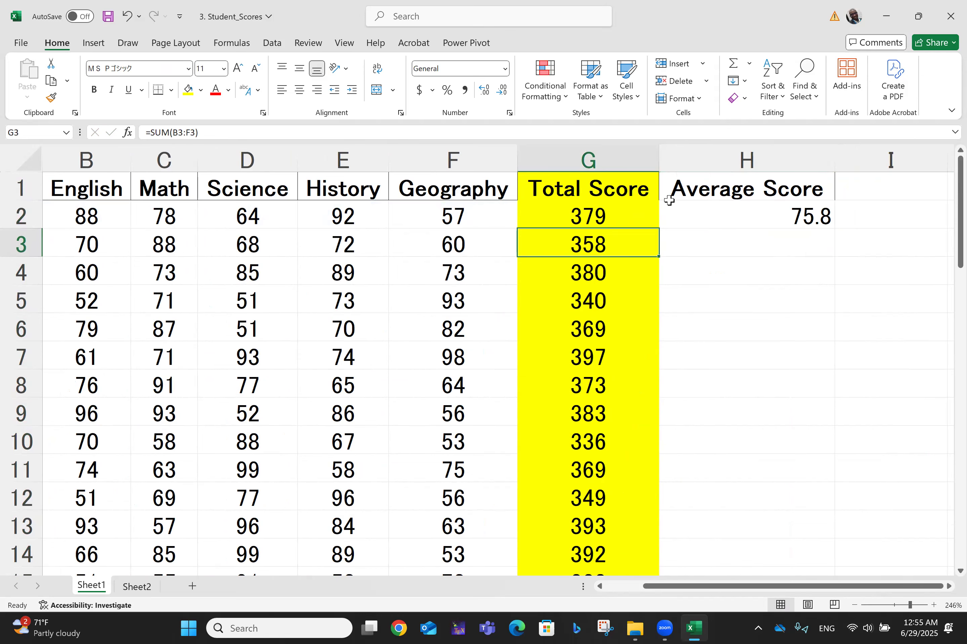
pyautogui.click(774, 214)
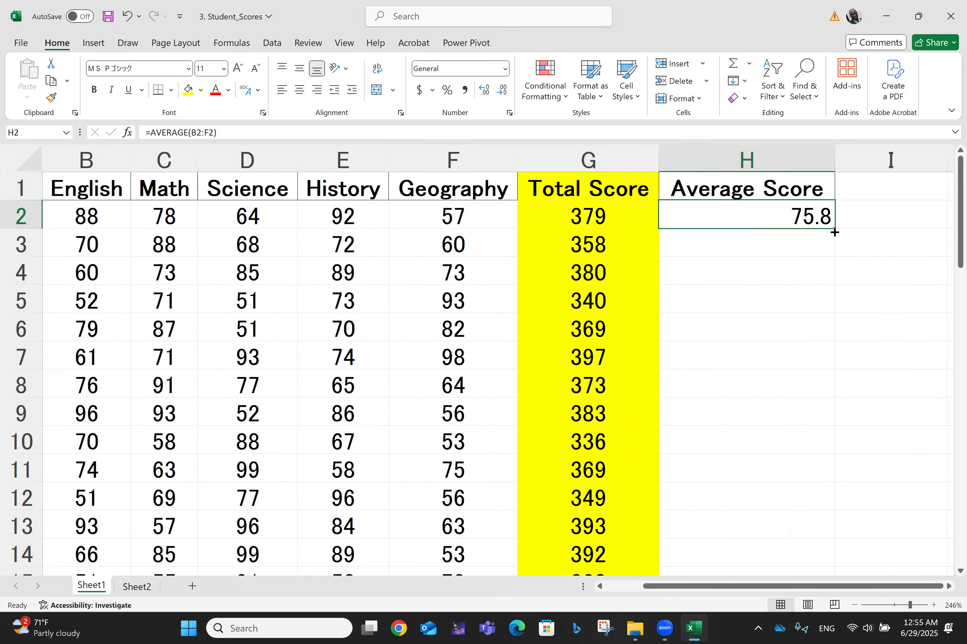
pyautogui.scroll(-1, 834, 232)
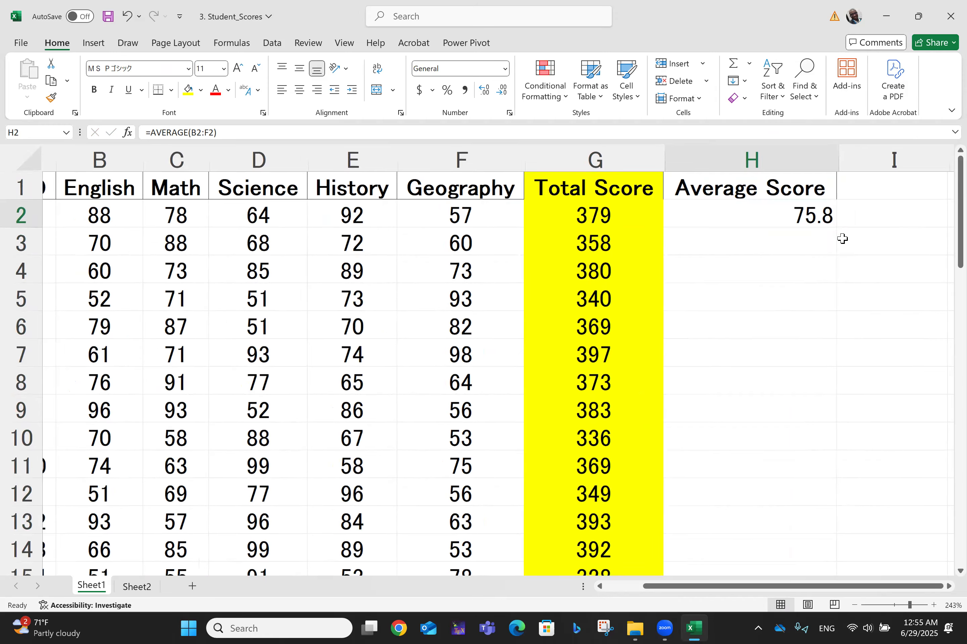
pyautogui.click(842, 230)
pyautogui.click(812, 223)
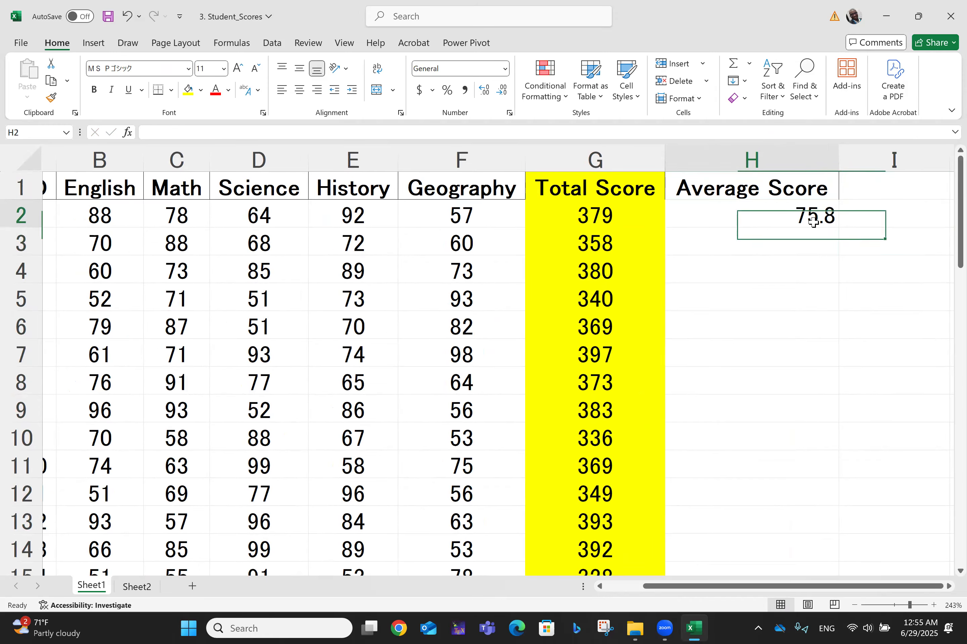
pyautogui.moveTo(840, 225); pyautogui.dragTo(810, 360)
pyautogui.click(761, 353)
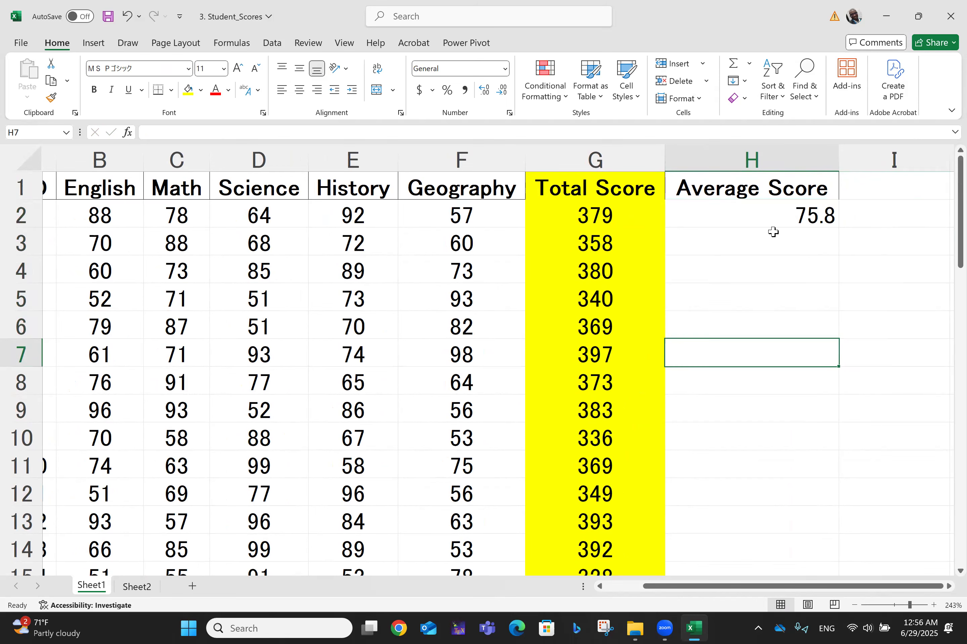
pyautogui.click(783, 210)
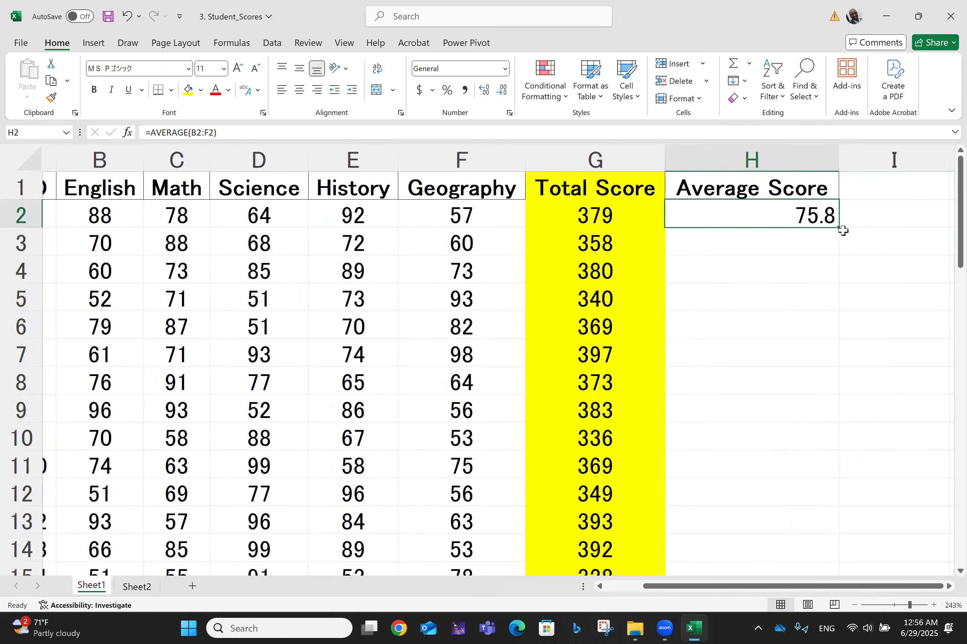
pyautogui.moveTo(842, 228); pyautogui.dragTo(831, 300)
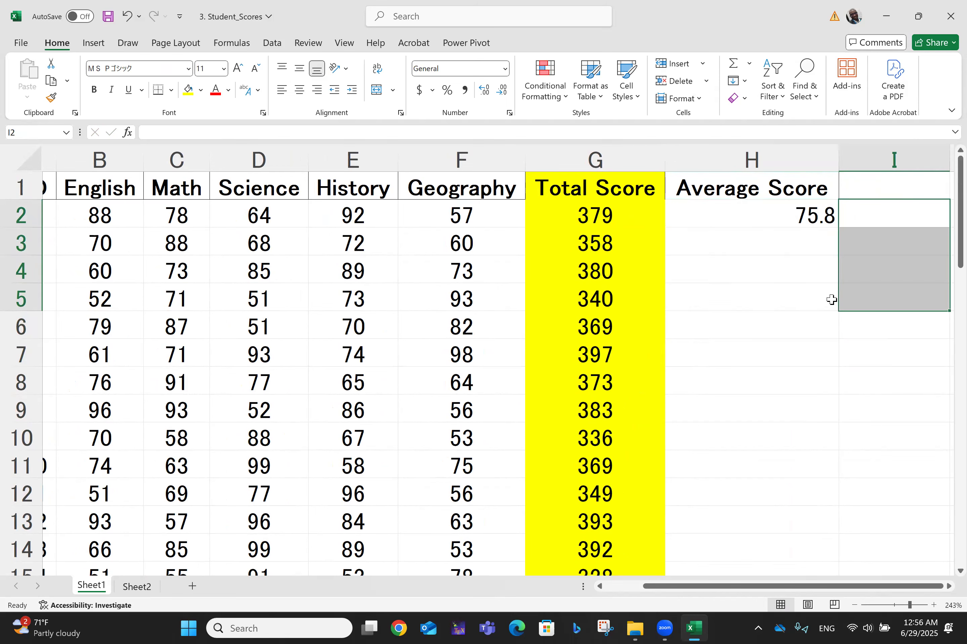
pyautogui.click(770, 212)
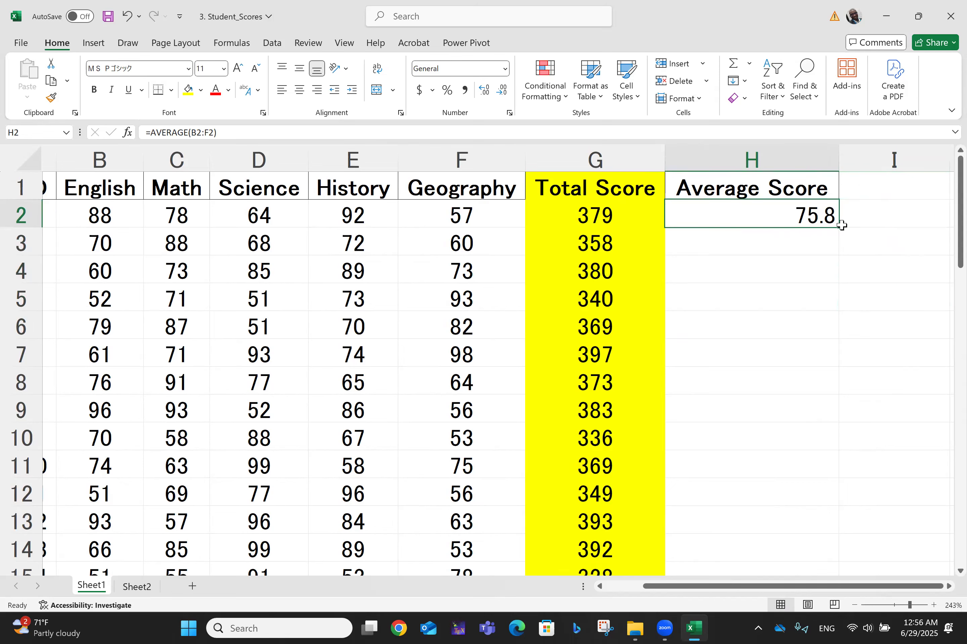
pyautogui.click(892, 246)
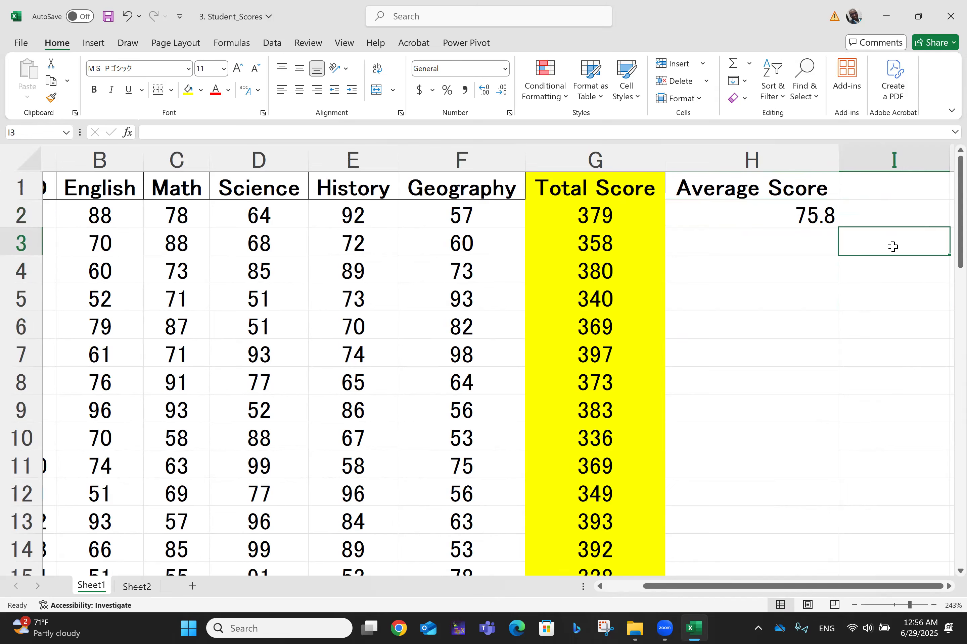
pyautogui.click(811, 259)
pyautogui.click(845, 214)
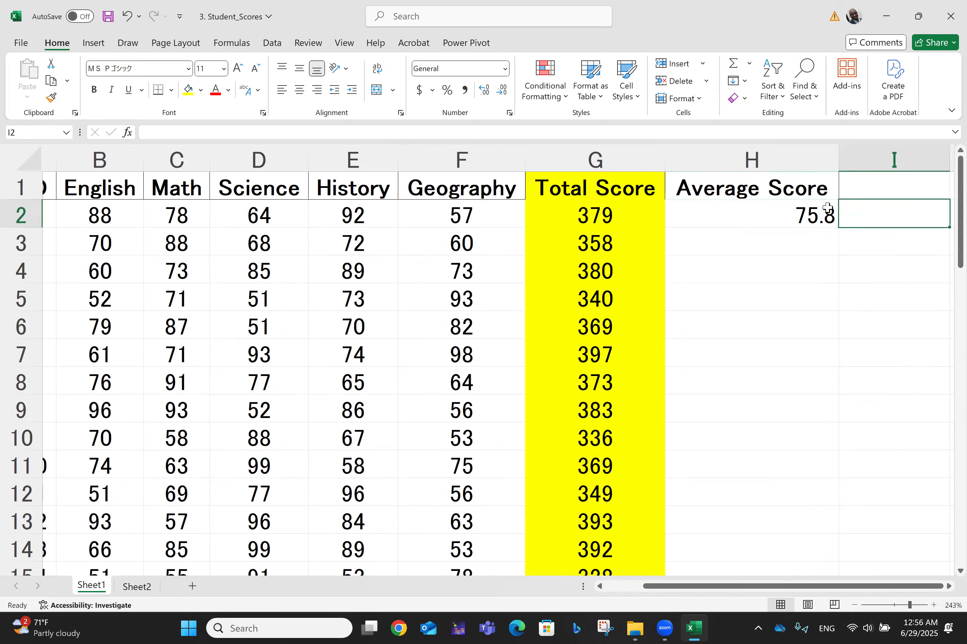
# Step: Fill the AVERAGE formula from H2 down to H51 and center the filled averages
pyautogui.click(790, 224)
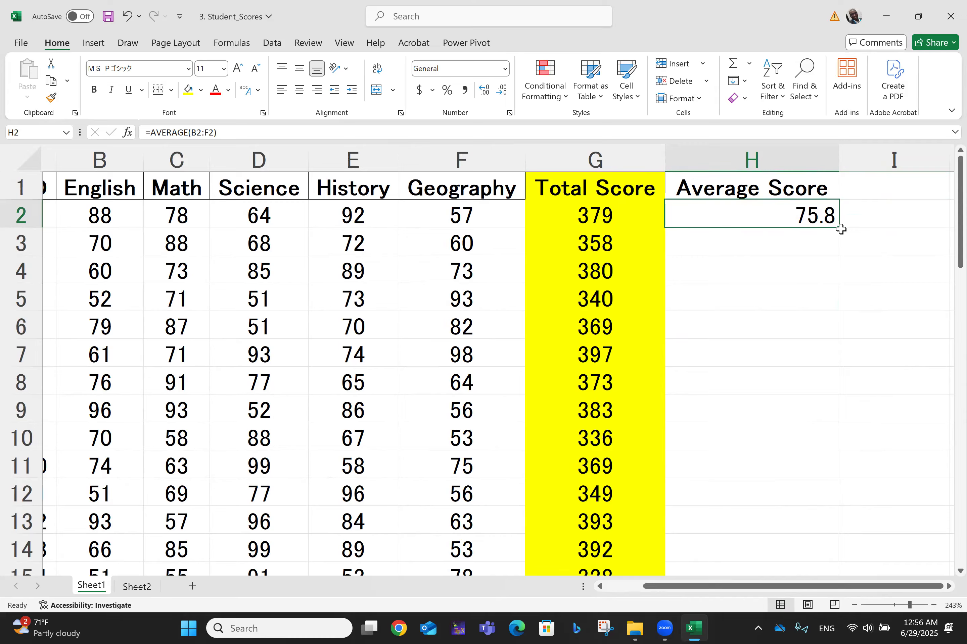
pyautogui.keyDown('ctrl'); pyautogui.scroll(-2, 840, 229); pyautogui.keyUp('ctrl')
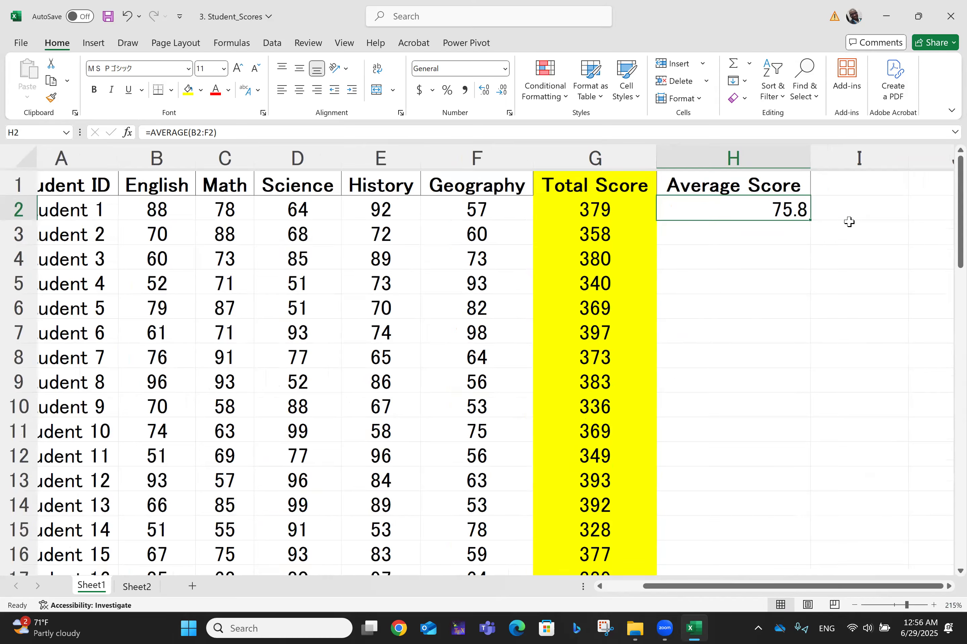
pyautogui.moveTo(846, 217); pyautogui.dragTo(815, 487)
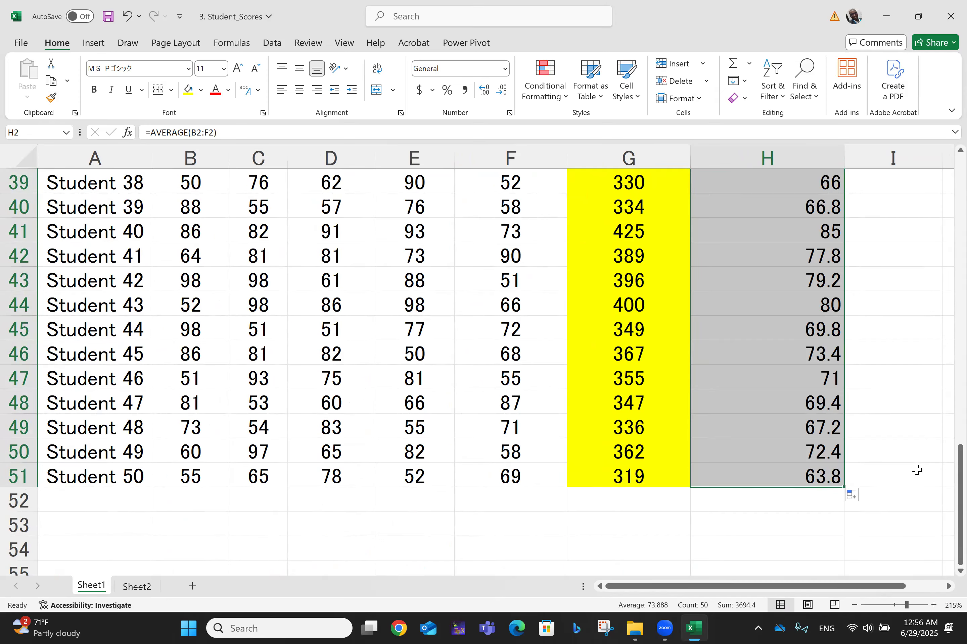
pyautogui.click(297, 94)
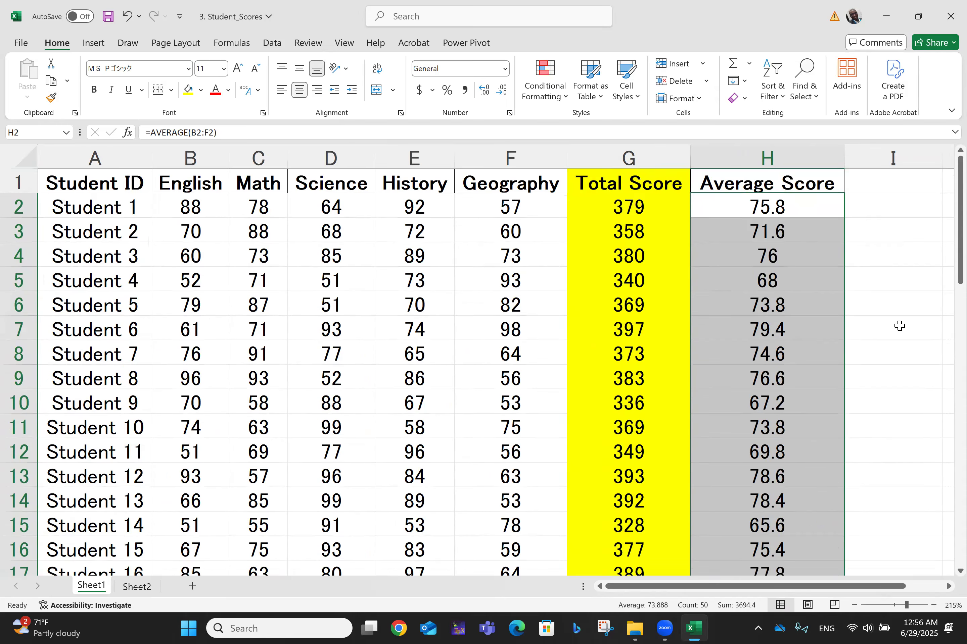
pyautogui.click(898, 326)
pyautogui.click(898, 327)
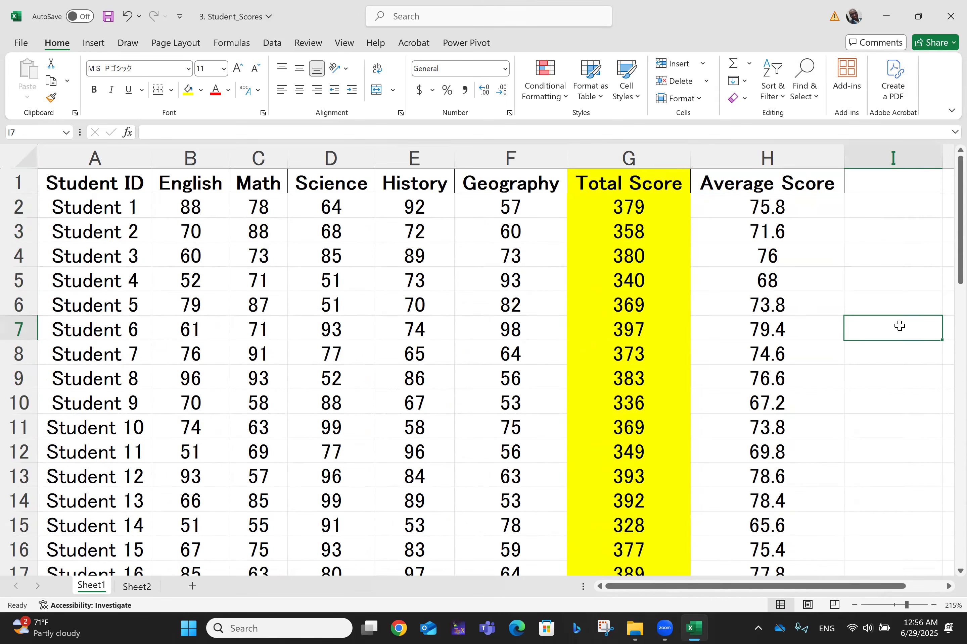
# Step: Review the total and average scores of all students down to row 51
pyautogui.scroll(-1, 899, 326)
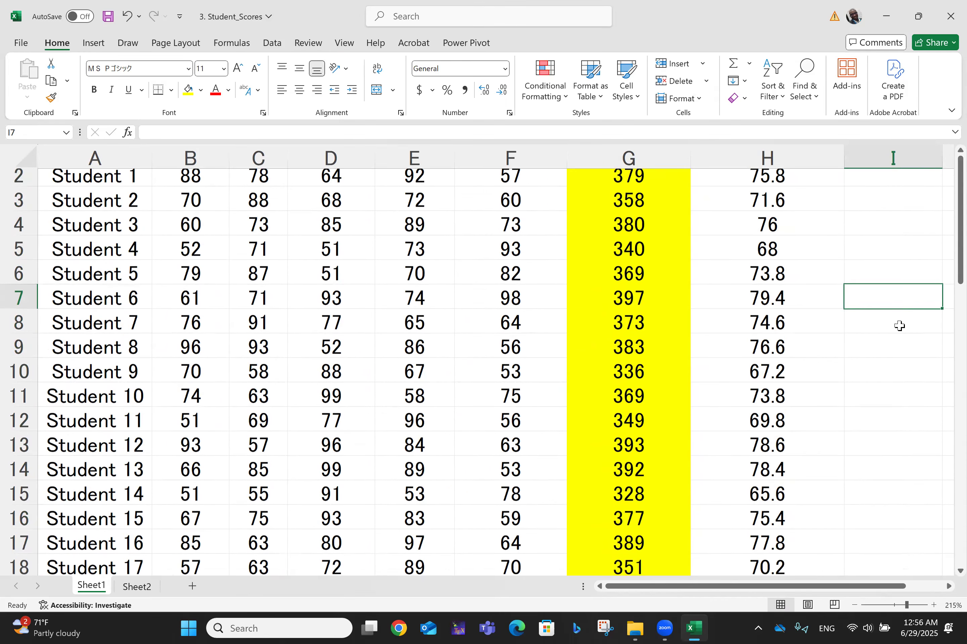
pyautogui.scroll(1, 899, 326)
pyautogui.scroll(-3, 899, 325)
pyautogui.scroll(-6, 899, 326)
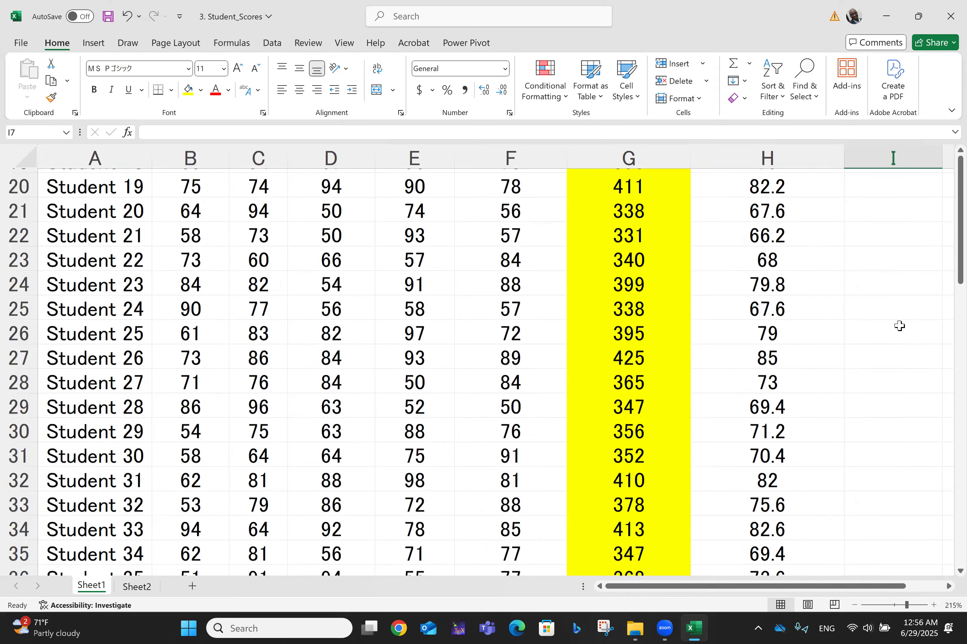
pyautogui.scroll(-4, 899, 325)
pyautogui.scroll(1, 899, 326)
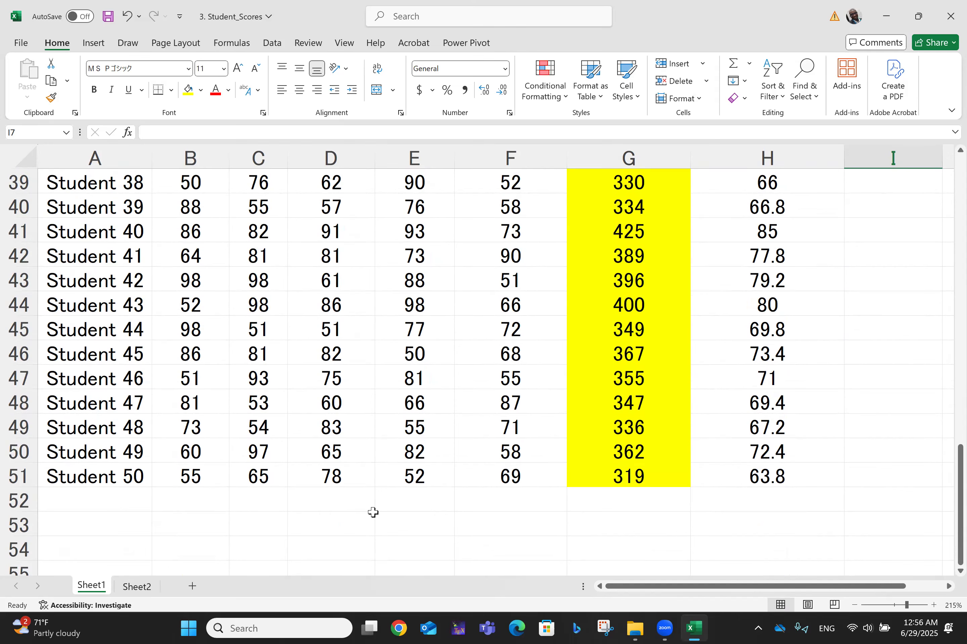
pyautogui.scroll(13, 128, 589)
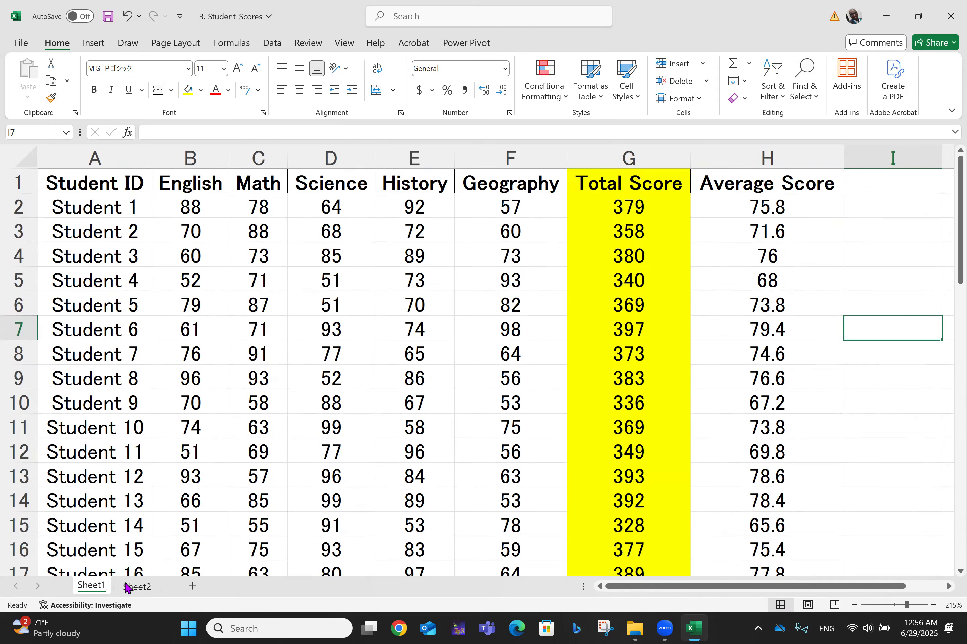
# Step: Enter the label "Minimum Score" in cell A52 below the last student and widen column A to fit it
pyautogui.scroll(-9, 128, 588)
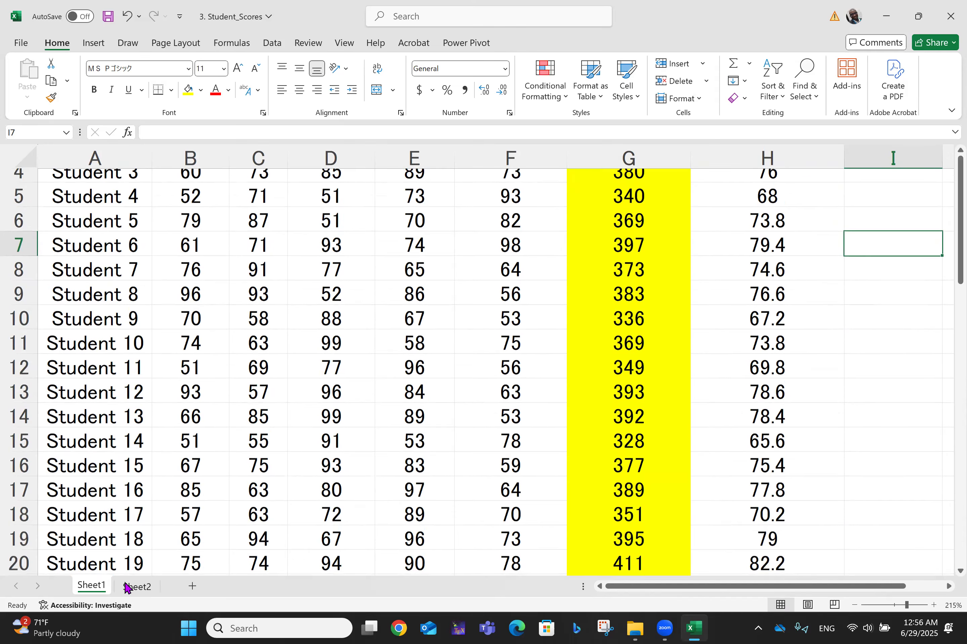
pyautogui.scroll(-7, 127, 588)
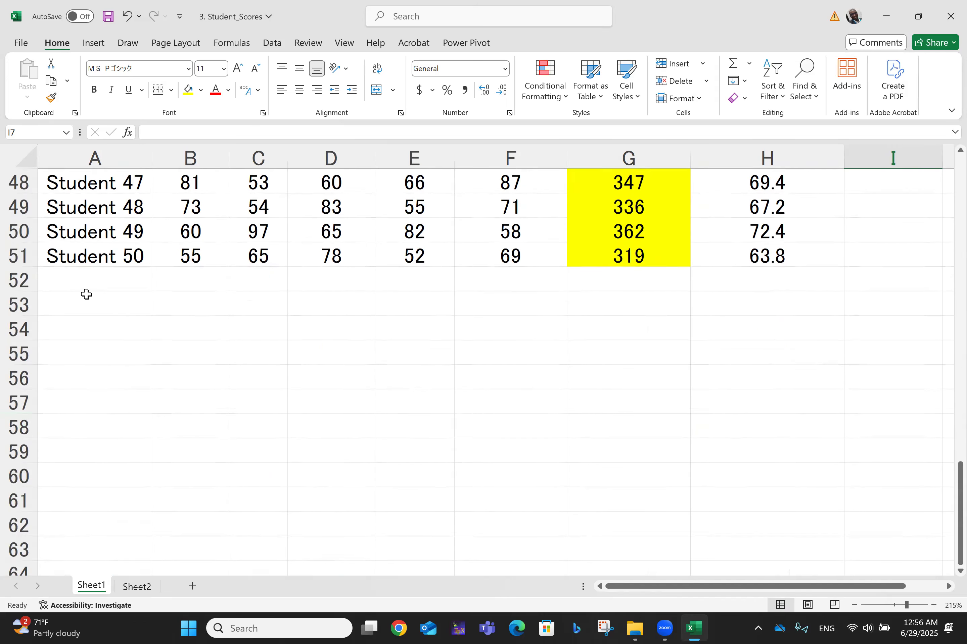
pyautogui.click(69, 296)
pyautogui.click(70, 278)
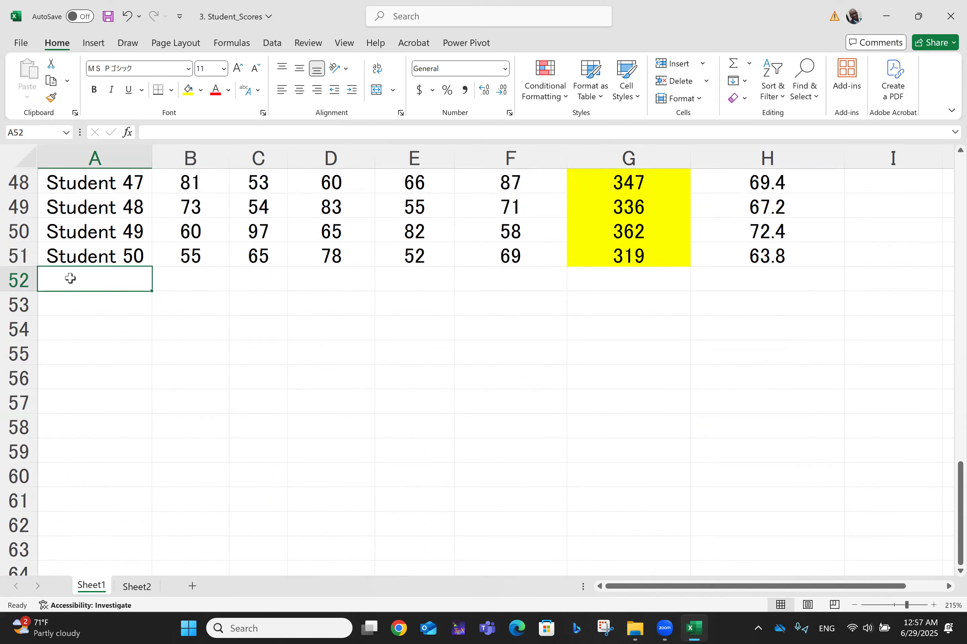
pyautogui.write('Minu')
pyautogui.press('BackSpace')
pyautogui.write('imum Score')
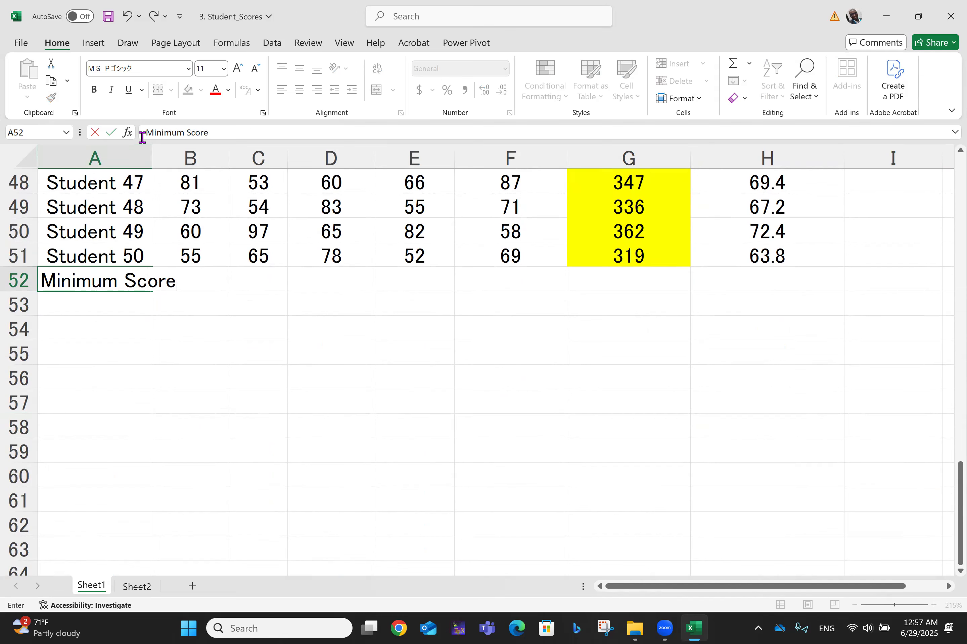
pyautogui.click(149, 154)
pyautogui.moveTo(150, 152); pyautogui.dragTo(186, 153)
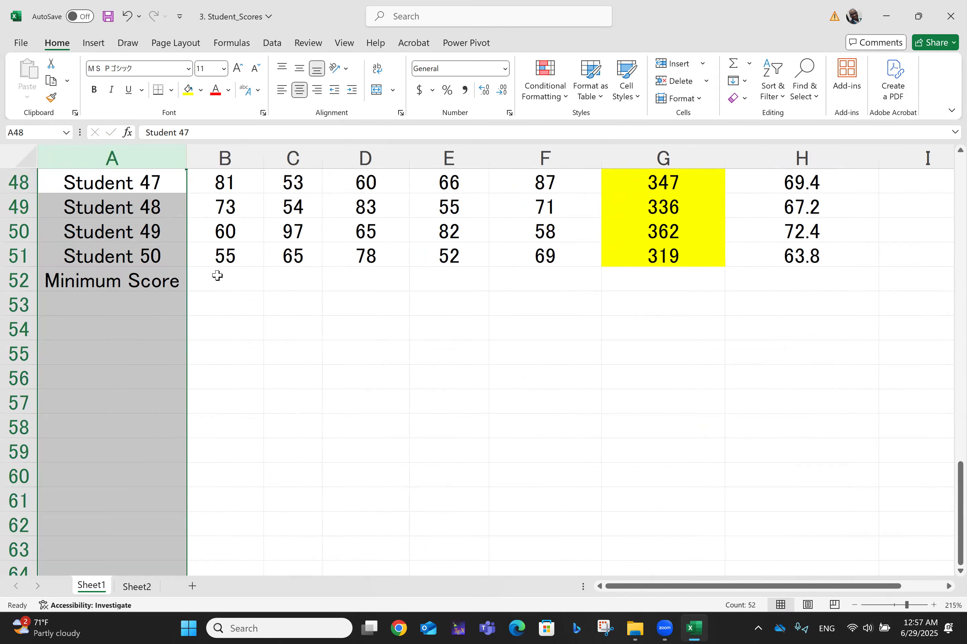
pyautogui.click(250, 318)
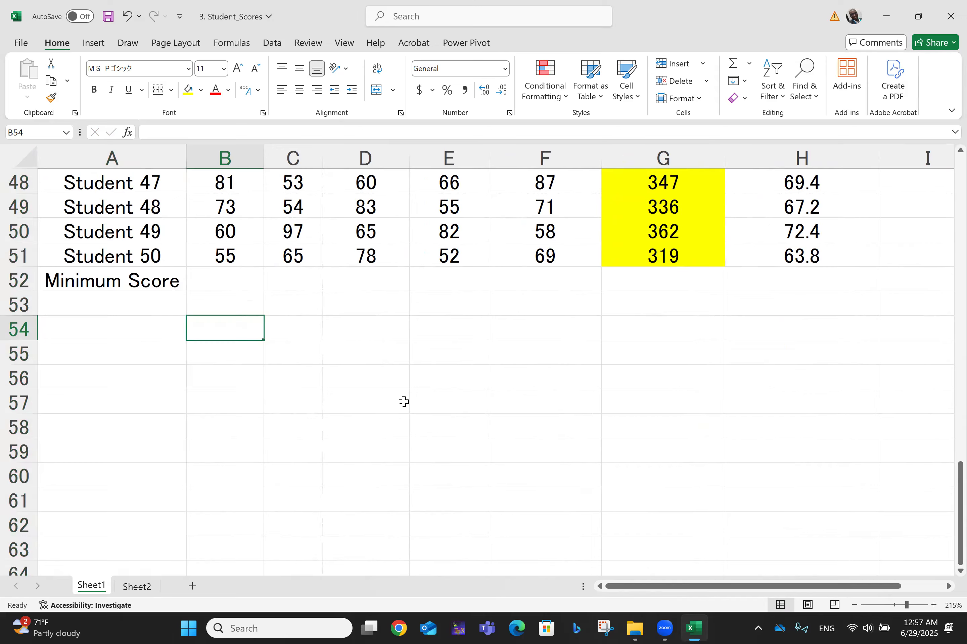
# Step: Look over the Average Score column from its header in H1 through the first few students
pyautogui.scroll(16, 403, 402)
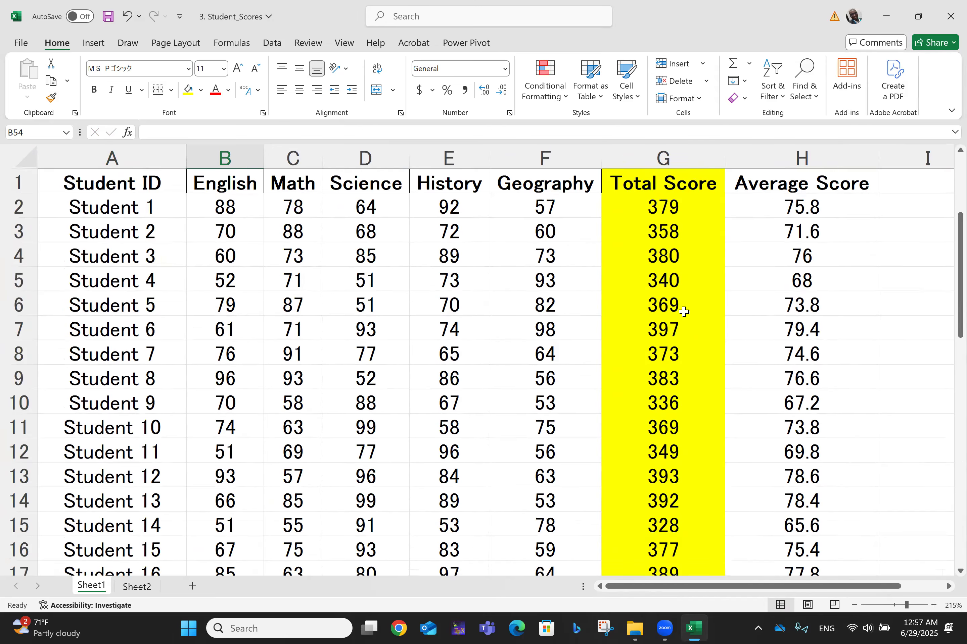
pyautogui.click(829, 183)
pyautogui.press('Down')
pyautogui.press('Down')
pyautogui.press('Down')
pyautogui.press('Down')
pyautogui.press('Down')
pyautogui.press('Down')
pyautogui.press('Up')
pyautogui.press('Up')
pyautogui.press('Up')
pyautogui.press('Up')
pyautogui.press('Up')
pyautogui.press('Up')
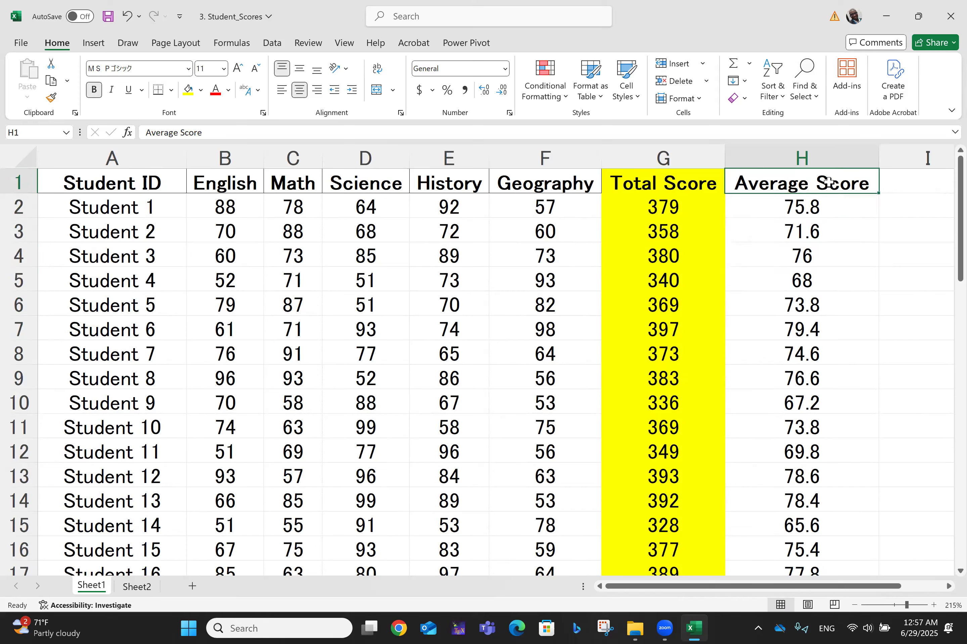
# Step: Fill the Average Score column, H1 through H51, with a light aqua theme color
pyautogui.hotkey('shift', 'Down')
pyautogui.hotkey('shift', 'Down')
pyautogui.hotkey('shift', 'Down')
pyautogui.hotkey('shift', 'Down')
pyautogui.hotkey('shift', 'Down')
pyautogui.hotkey('shift', 'Down')
pyautogui.hotkey('shift', 'Down')
pyautogui.hotkey('shift', 'Down')
pyautogui.hotkey('shift', 'Down')
pyautogui.hotkey('shift', 'Down')
pyautogui.hotkey('shift', 'Down')
pyautogui.hotkey('shift', 'Down')
pyautogui.hotkey('shift', 'Down')
pyautogui.hotkey('shift', 'Down')
pyautogui.hotkey('shift', 'Down')
pyautogui.hotkey('shift', 'Down')
pyautogui.hotkey('shift', 'Down')
pyautogui.hotkey('shift', 'Down')
pyautogui.hotkey('shift', 'Down')
pyautogui.hotkey('shift', 'Down')
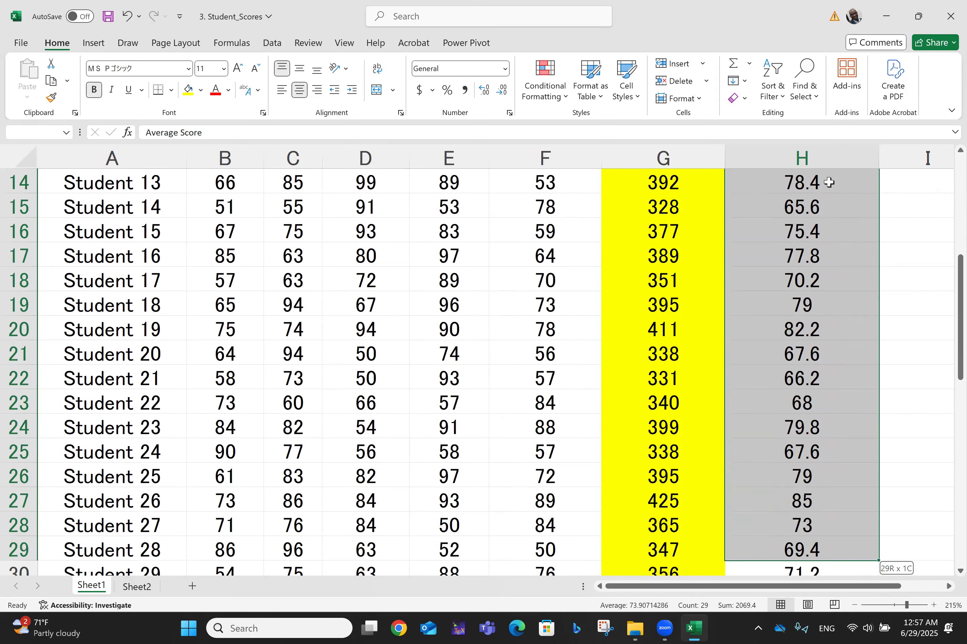
pyautogui.hotkey('shift', 'Down')
pyautogui.hotkey('shift', 'Down')
pyautogui.hotkey('shift', 'Down')
pyautogui.hotkey('shift', 'Down')
pyautogui.hotkey('shift', 'Down')
pyautogui.hotkey('shift', 'Down')
pyautogui.hotkey('shift', 'Down')
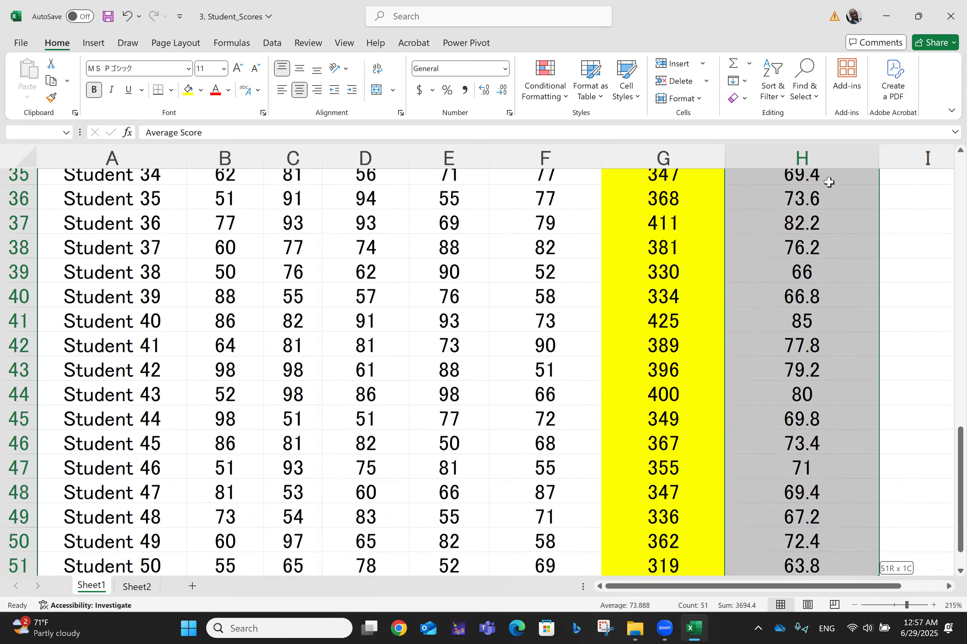
pyautogui.hotkey('shift', 'Up')
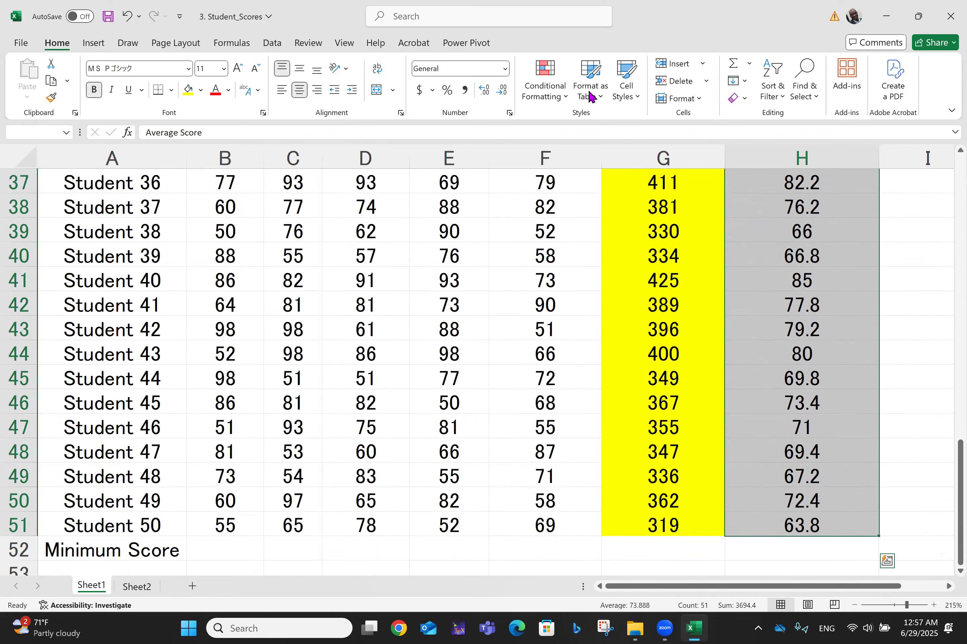
pyautogui.click(201, 90)
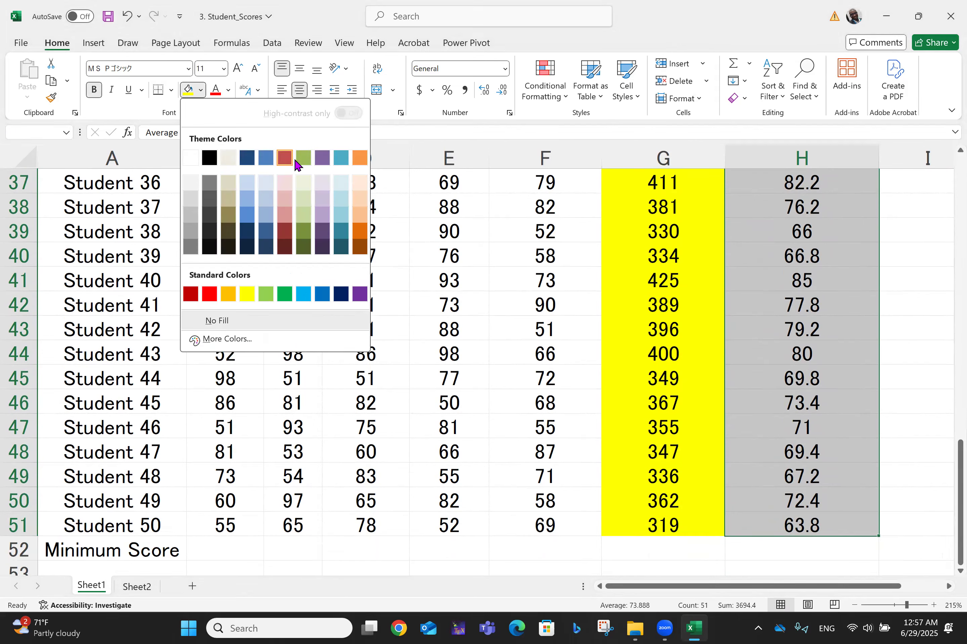
pyautogui.click(341, 201)
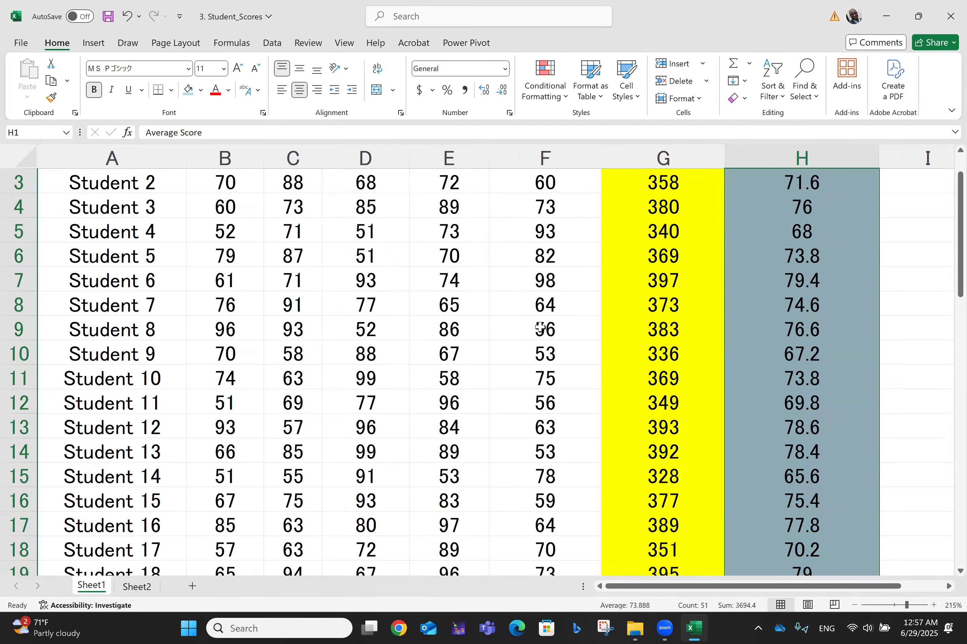
pyautogui.click(540, 328)
pyautogui.scroll(-15, 540, 327)
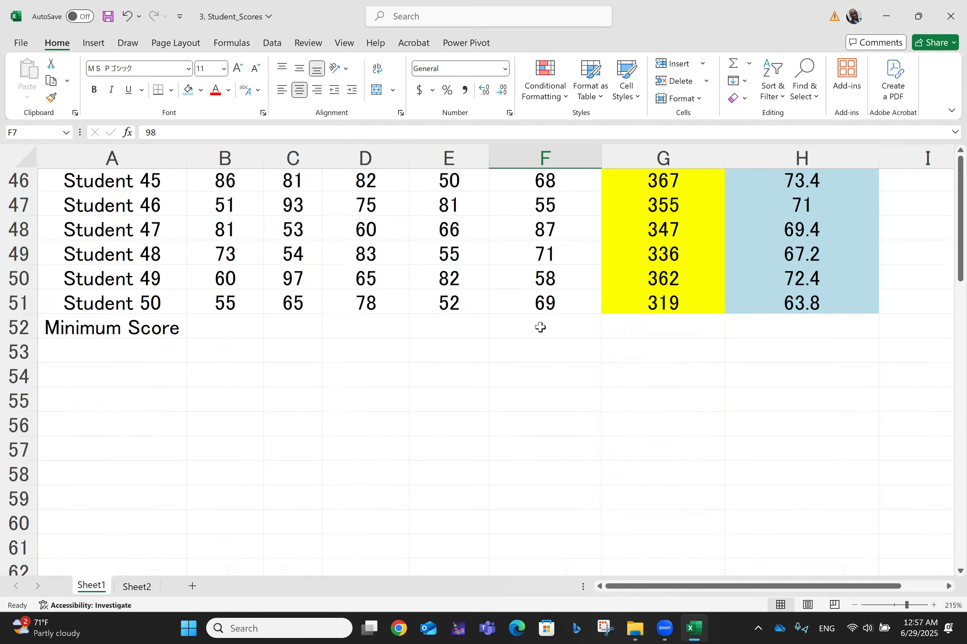
pyautogui.scroll(-1, 540, 328)
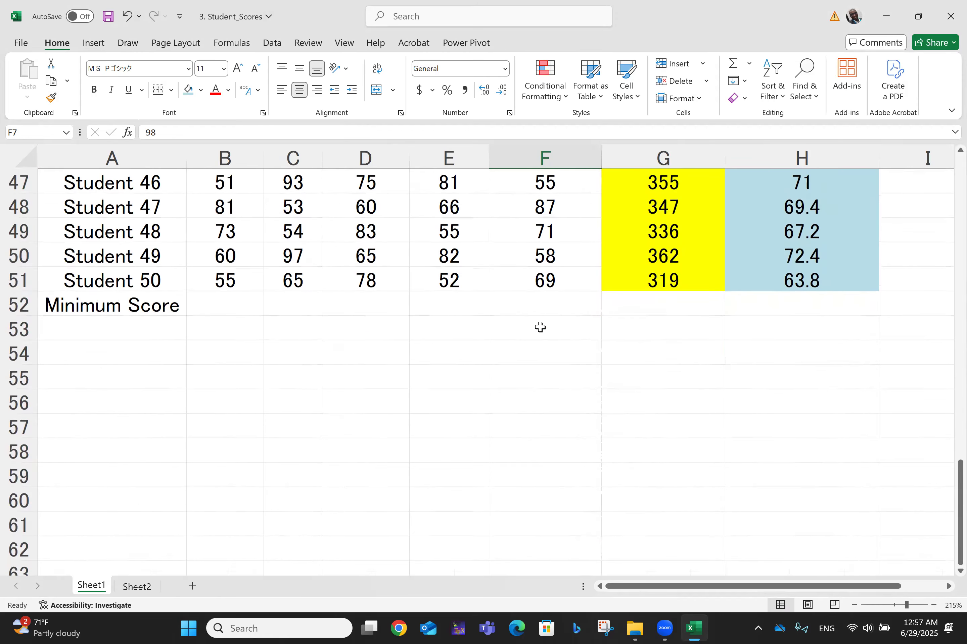
pyautogui.click(218, 310)
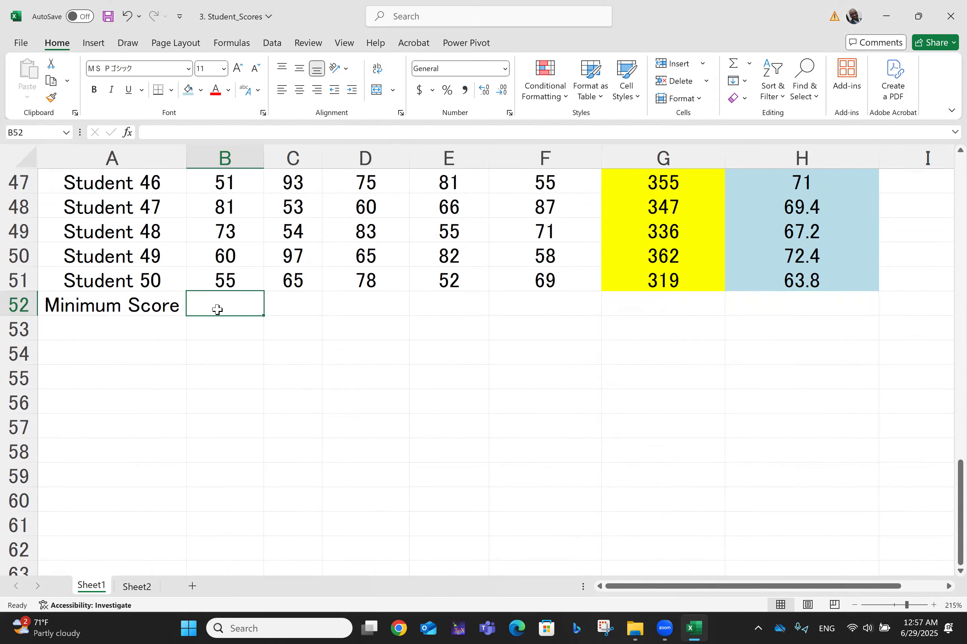
pyautogui.write('=')
pyautogui.press('BackSpace')
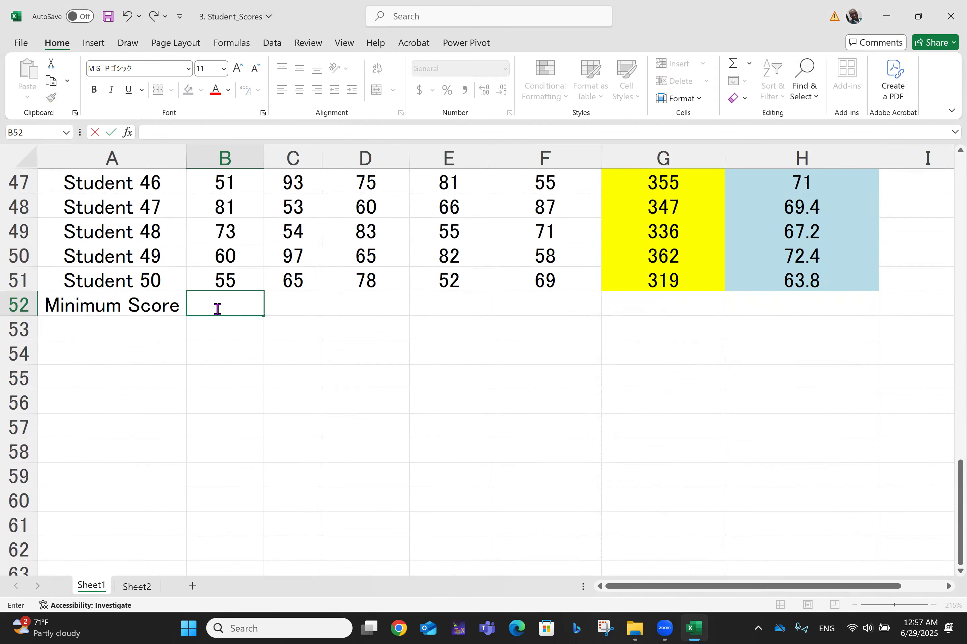
# Step: Check the first and last English score cells, B2 and B51, that bound the range for the minimum formula
pyautogui.scroll(15, 324, 214)
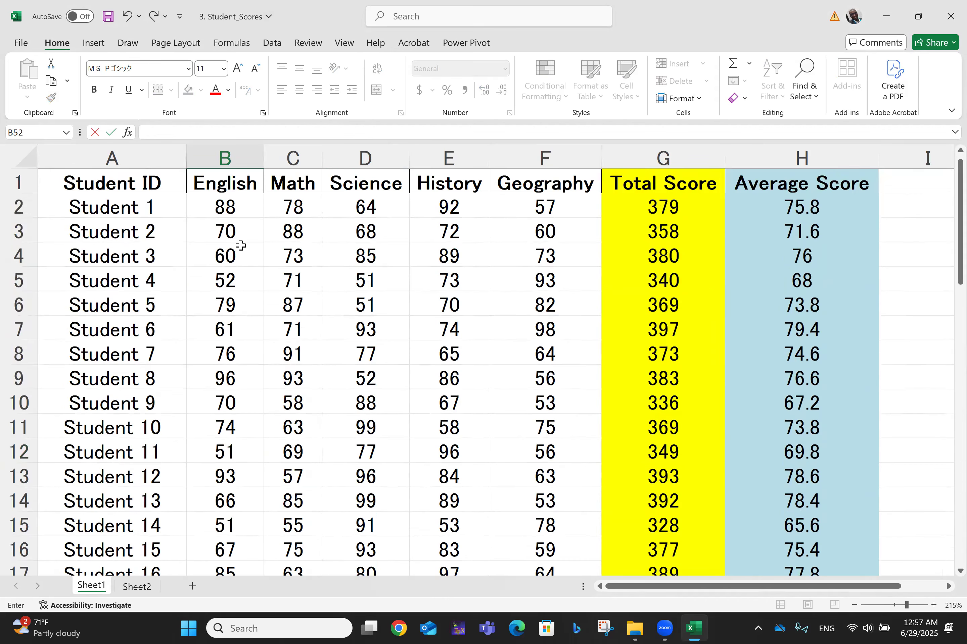
pyautogui.click(223, 207)
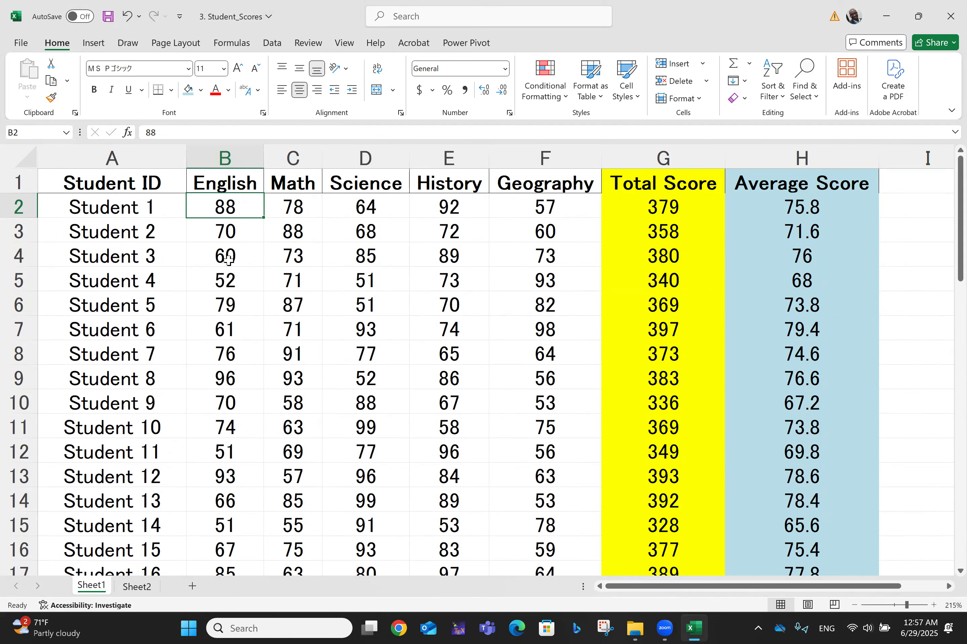
pyautogui.scroll(-5, 235, 444)
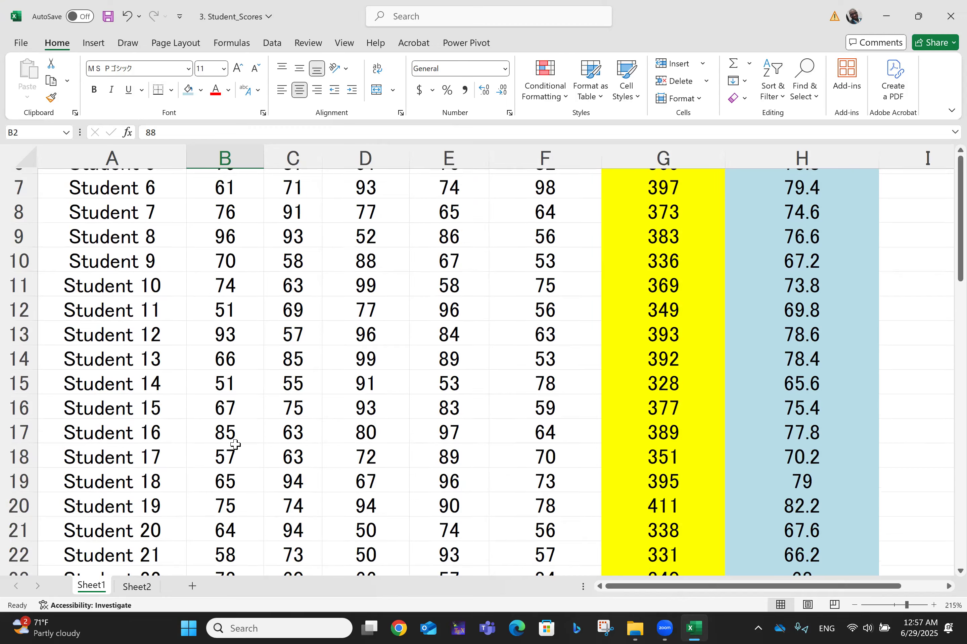
pyautogui.scroll(5, 235, 444)
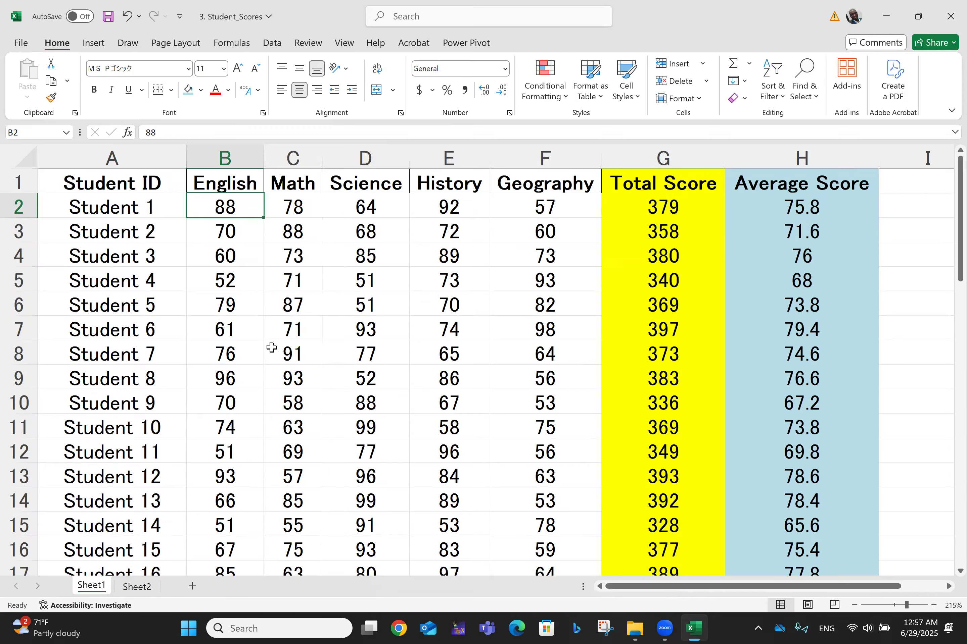
pyautogui.scroll(-6, 238, 212)
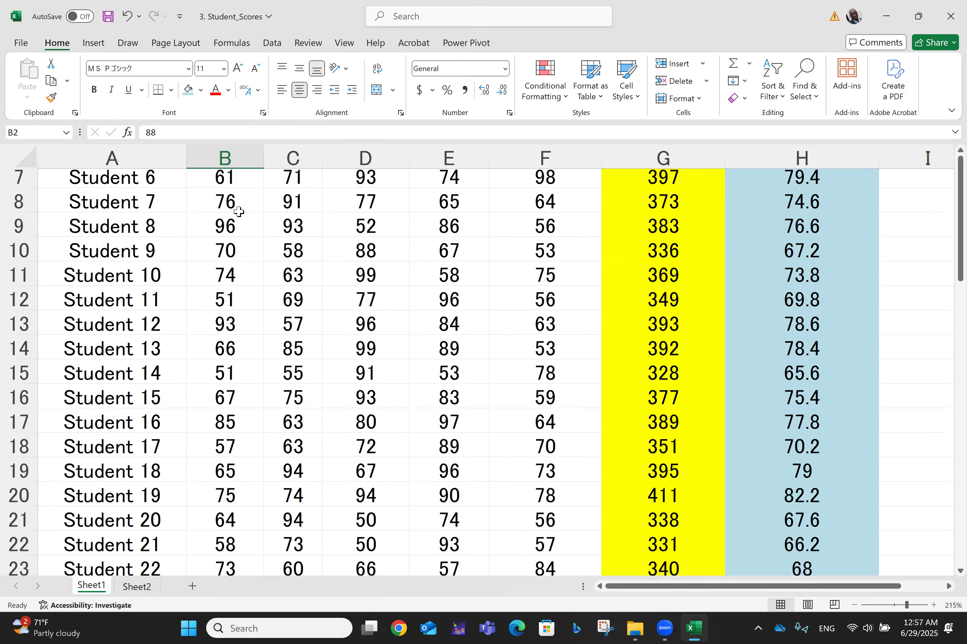
pyautogui.scroll(-8, 238, 214)
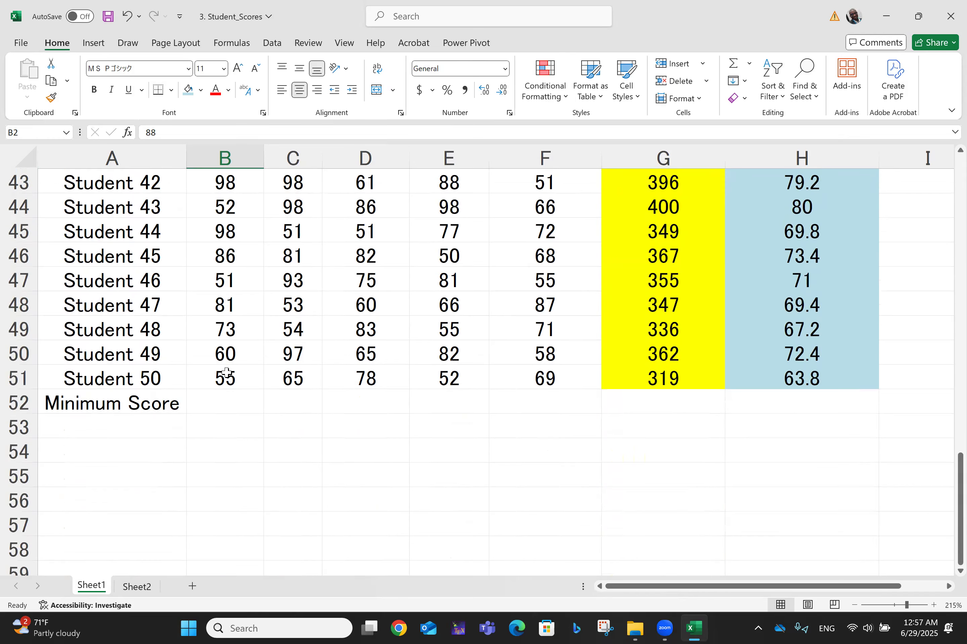
pyautogui.click(226, 377)
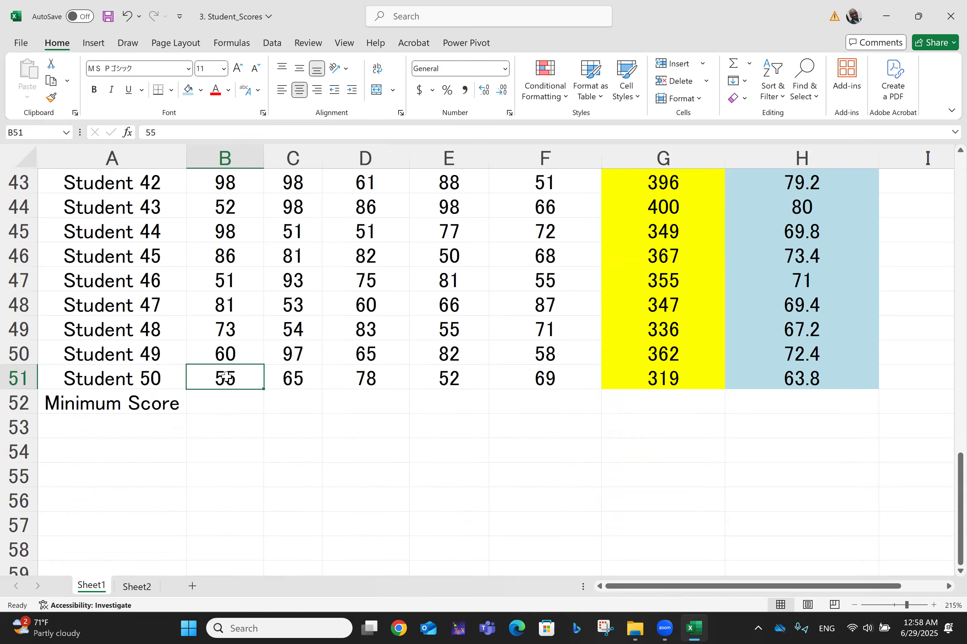
# Step: Enter the formula =MIN(B2:B51) in B52 for the lowest English score
pyautogui.click(209, 406)
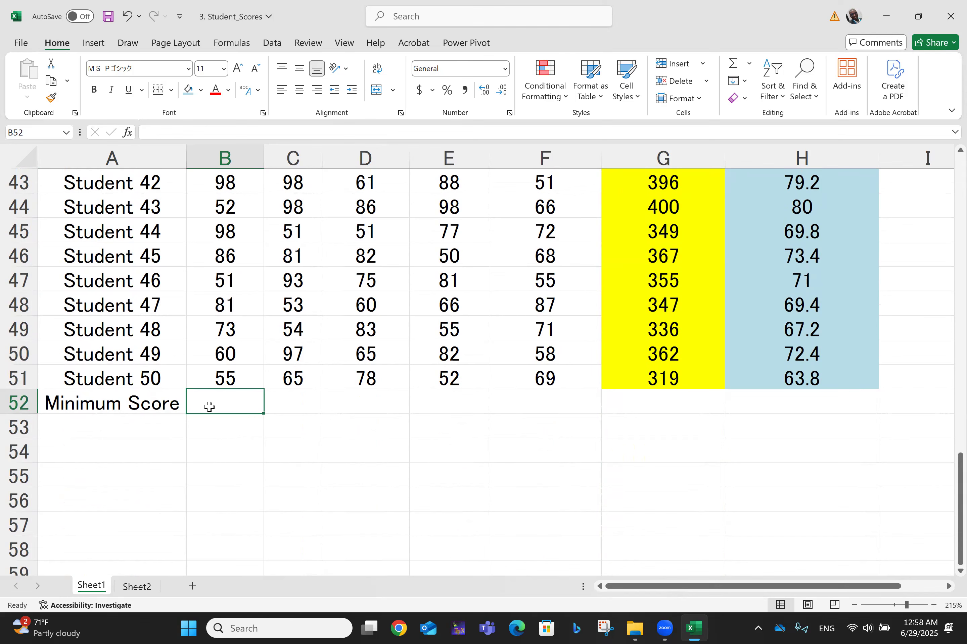
pyautogui.write('=min')
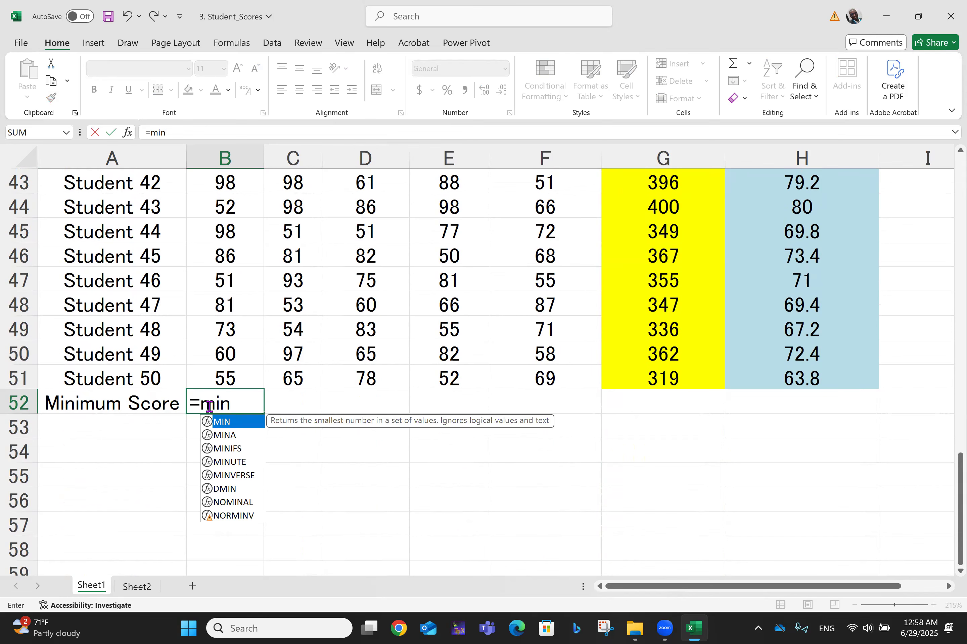
pyautogui.write('(b3')
pyautogui.press('BackSpace')
pyautogui.write('2:b51')
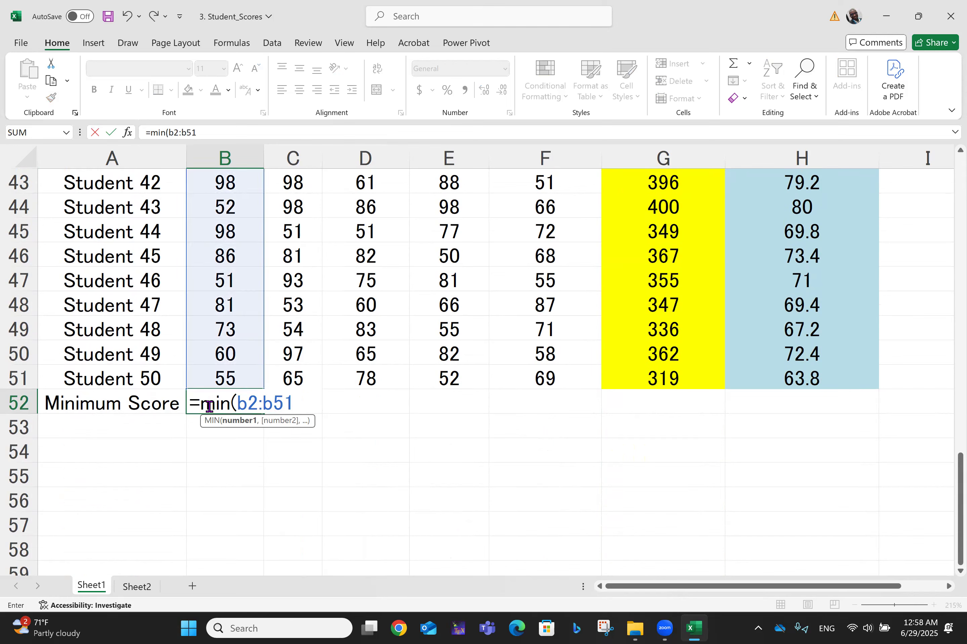
pyautogui.write(')')
pyautogui.press('Return')
pyautogui.click(209, 407)
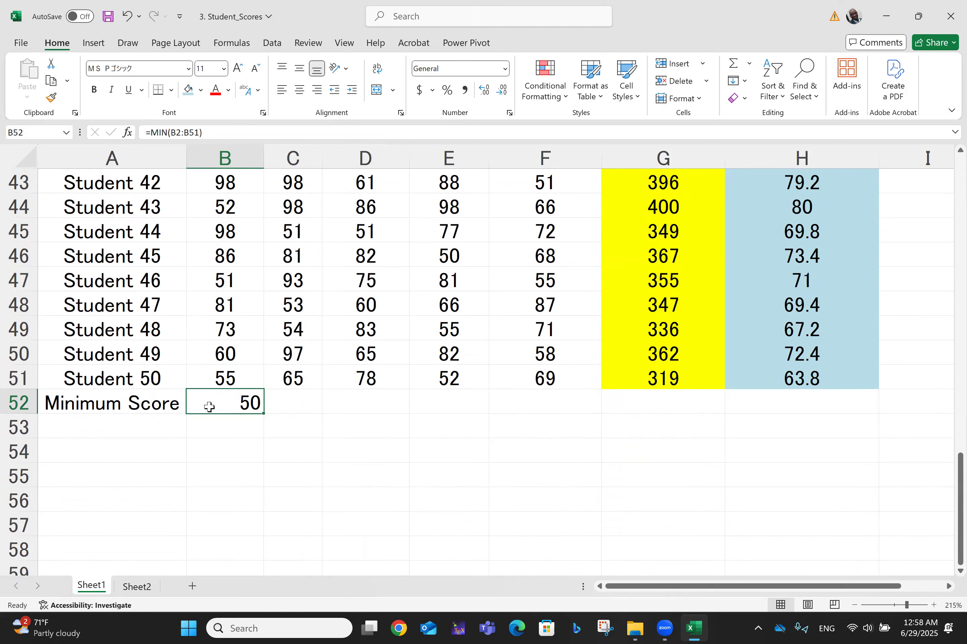
# Step: Fill the MIN formula from B52 across to H52 for the other subjects, total and average
pyautogui.click(358, 458)
pyautogui.click(231, 410)
pyautogui.moveTo(263, 413); pyautogui.dragTo(865, 405)
pyautogui.click(606, 467)
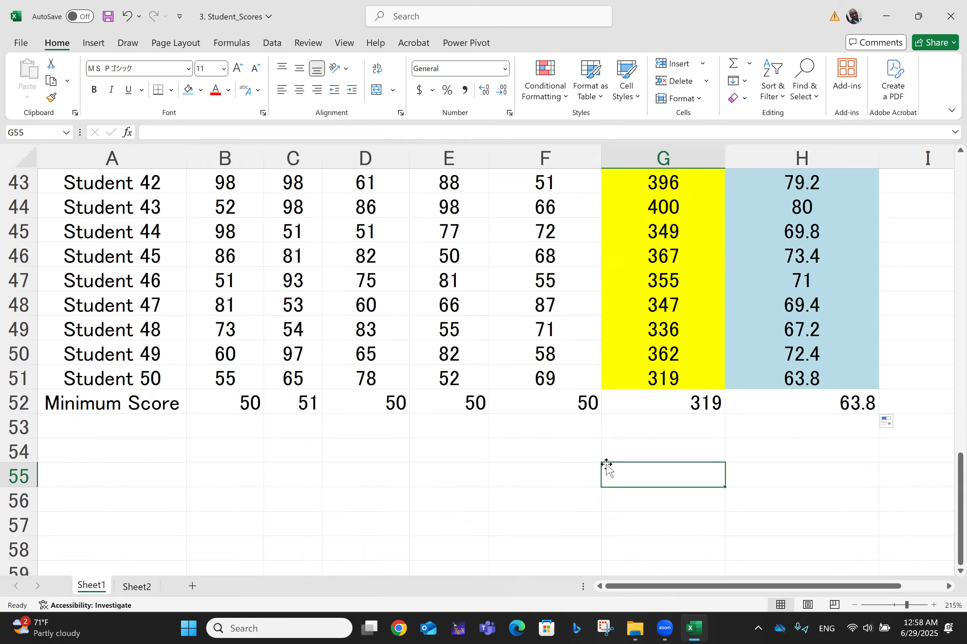
# Step: Look through the English scores in column B, between the minimum row and the header, to check the minimum against the individual scores
pyautogui.click(237, 401)
pyautogui.press('Up')
pyautogui.press('Up')
pyautogui.press('Up')
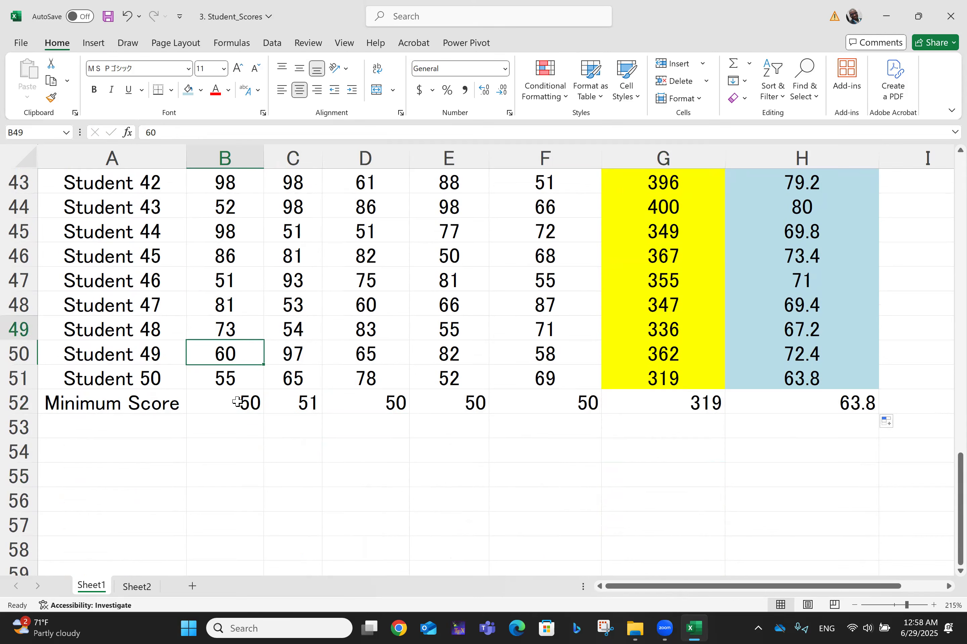
pyautogui.press('Up')
pyautogui.press('Up')
pyautogui.press('Up')
pyautogui.press('Up')
pyautogui.press('Up')
pyautogui.press('Up')
pyautogui.press('Up')
pyautogui.press('Up')
pyautogui.press('Up')
pyautogui.press('Up')
pyautogui.press('Up')
pyautogui.press('Up')
pyautogui.press('Up')
pyautogui.press('Up')
pyautogui.press('Up')
pyautogui.press('Up')
pyautogui.press('Up')
pyautogui.press('Up')
pyautogui.press('Down')
pyautogui.press('Down')
pyautogui.press('Down')
pyautogui.press('Down')
pyautogui.press('Down')
pyautogui.press('Down')
pyautogui.press('Down')
pyautogui.press('Down')
pyautogui.press('Down')
pyautogui.press('Up')
pyautogui.press('Up')
pyautogui.press('Up')
pyautogui.press('Up')
pyautogui.press('Up')
pyautogui.press('Up')
pyautogui.press('Up')
pyautogui.press('Up')
pyautogui.press('Up')
pyautogui.press('Up')
pyautogui.press('Up')
pyautogui.press('Up')
pyautogui.press('Up')
pyautogui.press('Up')
pyautogui.press('Up')
pyautogui.press('Up')
pyautogui.press('Up')
pyautogui.press('Up')
pyautogui.press('Up')
pyautogui.press('Up')
pyautogui.press('Up')
pyautogui.press('Down')
pyautogui.press('Down')
pyautogui.press('Down')
pyautogui.press('Down')
pyautogui.press('Down')
pyautogui.press('Down')
pyautogui.press('Down')
pyautogui.press('Down')
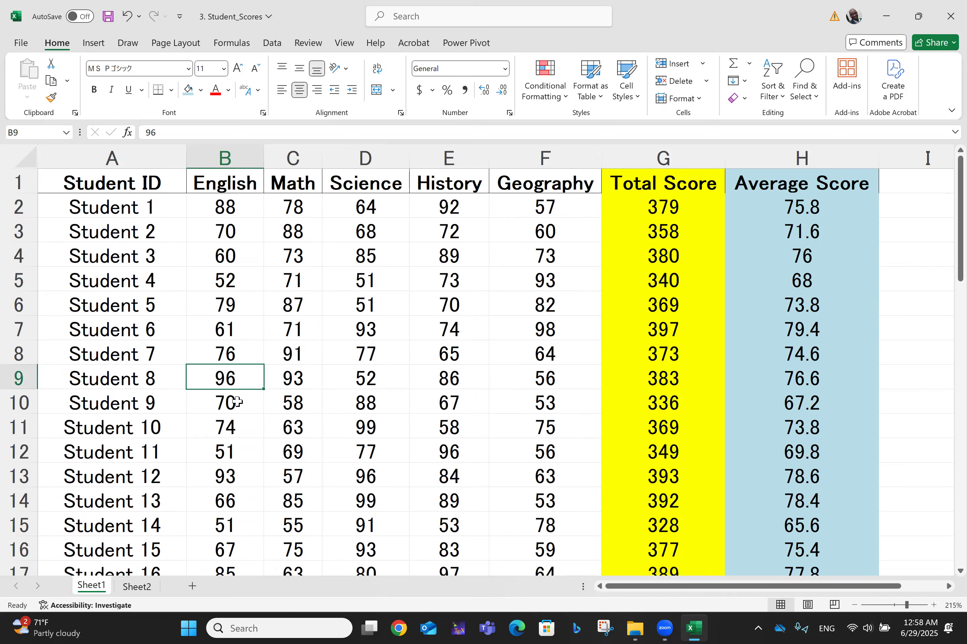
pyautogui.press('Down')
pyautogui.press('Down')
pyautogui.press('Down')
pyautogui.press('Down')
pyautogui.press('Down')
pyautogui.press('Down')
pyautogui.press('Down')
pyautogui.press('Down')
pyautogui.press('Down')
pyautogui.press('Down')
pyautogui.press('Down')
pyautogui.press('Down')
pyautogui.press('Down')
pyautogui.press('Down')
pyautogui.press('Down')
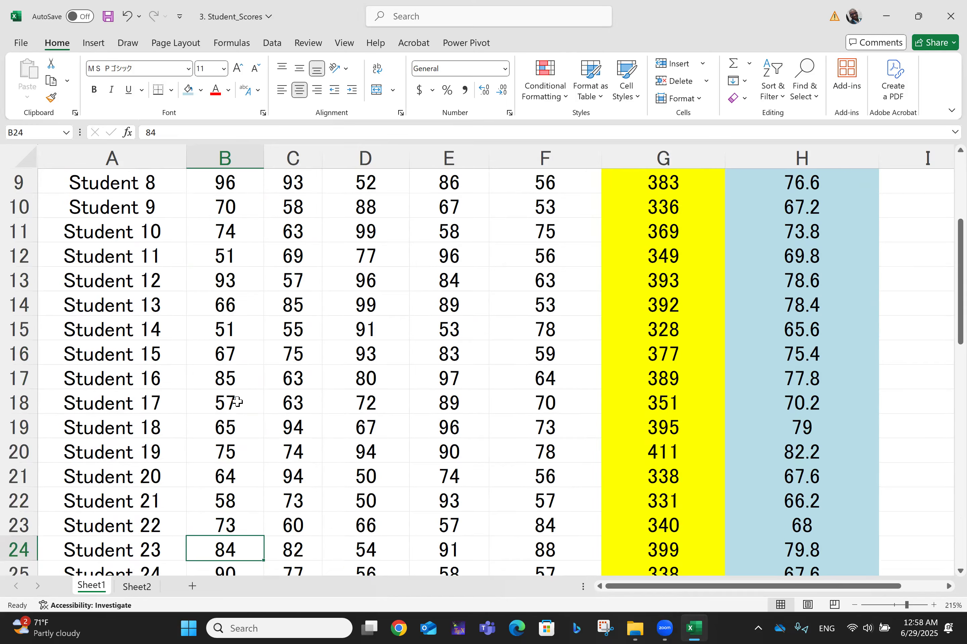
pyautogui.press('Down')
pyautogui.press('Down')
pyautogui.press('Down')
pyautogui.press('Down')
pyautogui.press('Down')
pyautogui.press('Down')
pyautogui.press('Down')
pyautogui.press('Down')
pyautogui.press('Down')
pyautogui.press('Down')
pyautogui.press('Down')
pyautogui.press('Down')
pyautogui.press('Down')
pyautogui.press('Down')
pyautogui.press('Down')
pyautogui.press('Down')
pyautogui.press('Down')
pyautogui.press('Down')
pyautogui.press('Down')
pyautogui.press('Down')
pyautogui.press('Up')
pyautogui.press('Up')
pyautogui.press('Up')
pyautogui.press('Up')
pyautogui.press('Up')
pyautogui.press('Up')
pyautogui.press('Up')
pyautogui.press('Up')
pyautogui.press('Up')
pyautogui.press('Up')
pyautogui.press('Up')
pyautogui.press('Up')
pyautogui.press('Up')
pyautogui.press('Up')
pyautogui.press('Up')
pyautogui.press('Up')
pyautogui.press('Up')
pyautogui.press('Up')
pyautogui.press('Up')
pyautogui.press('Up')
pyautogui.press('Up')
pyautogui.press('Up')
pyautogui.press('Up')
pyautogui.press('Up')
pyautogui.press('Up')
pyautogui.press('Up')
pyautogui.press('Up')
pyautogui.press('Up')
pyautogui.press('Up')
pyautogui.press('Up')
pyautogui.press('Up')
pyautogui.press('Up')
pyautogui.press('Up')
pyautogui.press('Up')
pyautogui.press('Up')
pyautogui.press('Up')
pyautogui.press('Up')
pyautogui.press('Up')
pyautogui.press('Up')
pyautogui.press('Up')
pyautogui.press('Up')
pyautogui.press('Up')
pyautogui.press('Up')
pyautogui.press('Up')
pyautogui.press('Up')
pyautogui.press('Up')
pyautogui.press('Up')
pyautogui.press('Up')
pyautogui.press('Up')
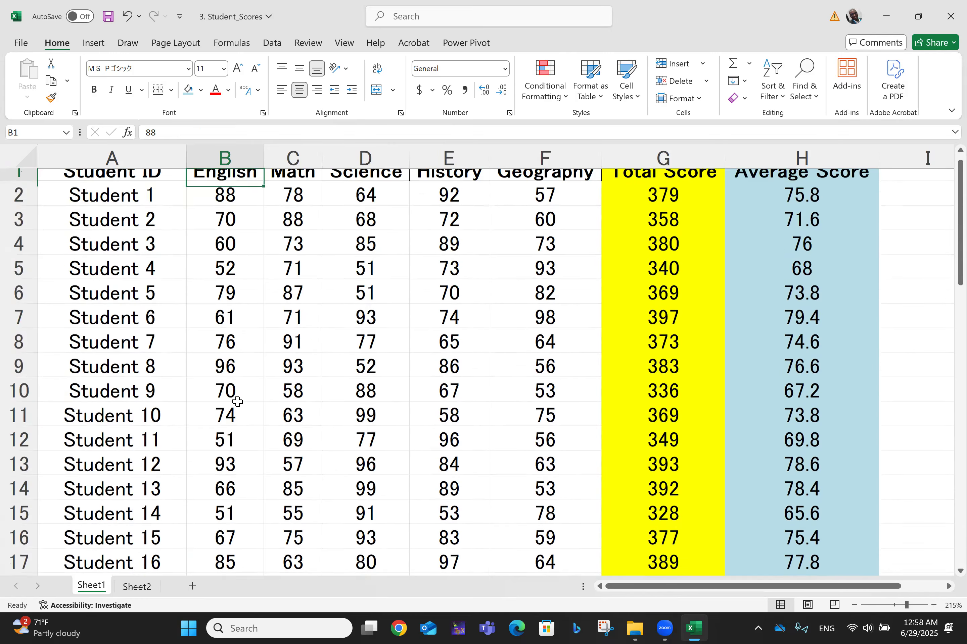
# Step: Look down the English scores in column B from the header to Student 32, noting which column headings remain in view
pyautogui.press('Down')
pyautogui.press('Down')
pyautogui.press('Down')
pyautogui.press('Down')
pyautogui.press('Down')
pyautogui.press('Down')
pyautogui.press('Down')
pyautogui.press('Down')
pyautogui.press('Down')
pyautogui.press('Down')
pyautogui.press('Down')
pyautogui.press('Down')
pyautogui.press('Down')
pyautogui.press('Down')
pyautogui.press('Down')
pyautogui.press('Down')
pyautogui.press('Down')
pyautogui.press('Down')
pyautogui.press('Down')
pyautogui.press('Down')
pyautogui.press('Down')
pyautogui.press('Down')
pyautogui.press('Down')
pyautogui.press('Down')
pyautogui.press('Down')
pyautogui.press('Down')
pyautogui.press('Down')
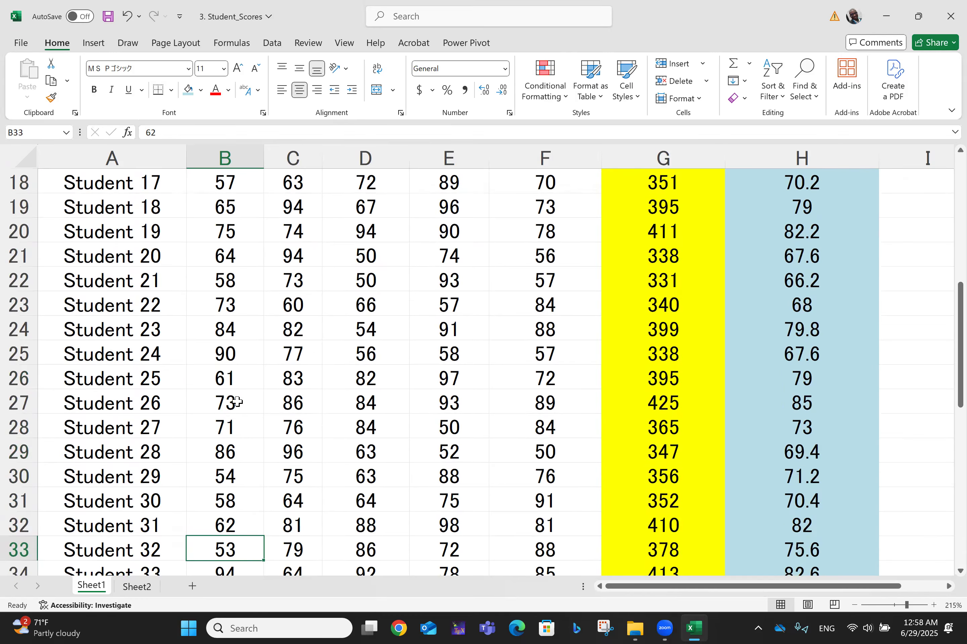
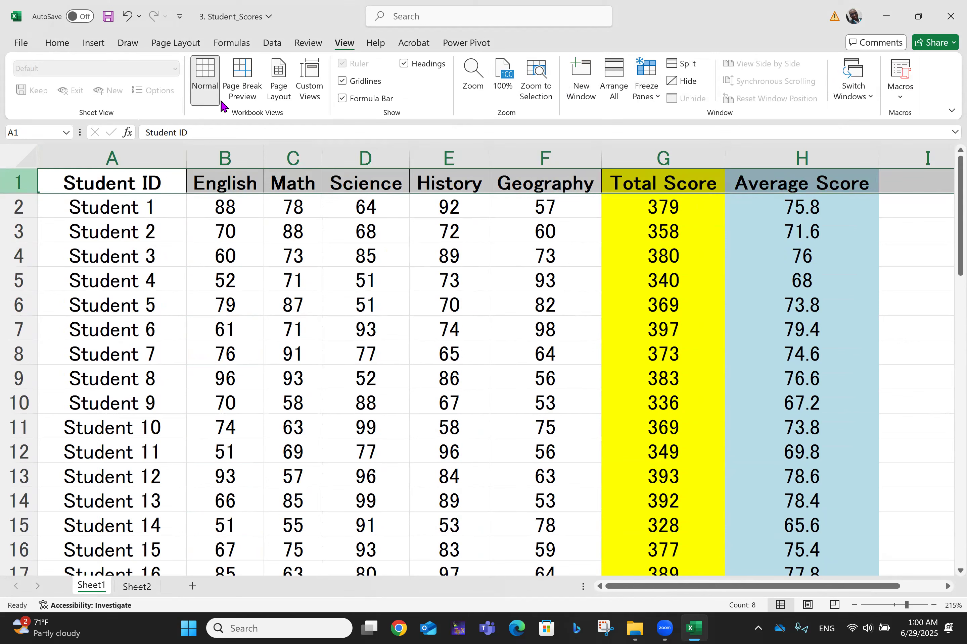
# Step: Undo the fill of the MIN formula across the Minimum Score row
pyautogui.click(369, 235)
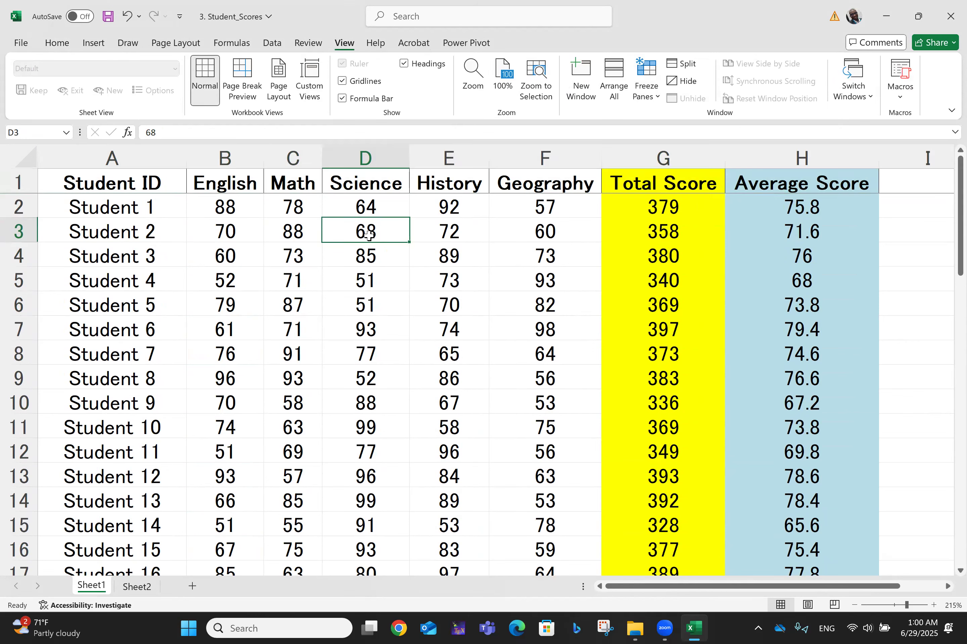
pyautogui.click(123, 191)
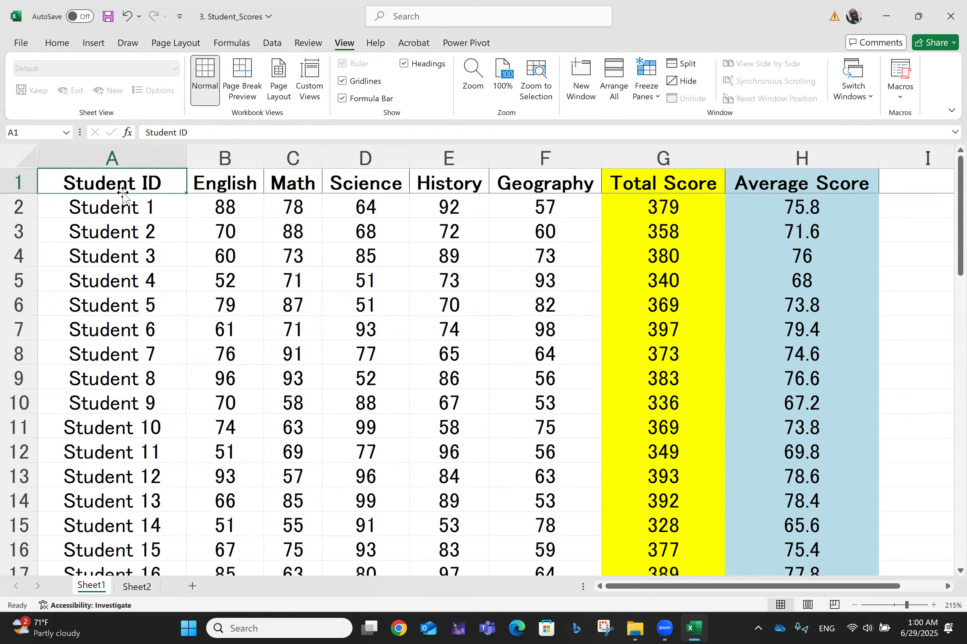
pyautogui.hotkey('ctrl', 'z')
# Step: Look down the student rows to the Minimum Score row and back up to the header with the top row frozen
pyautogui.press('Down')
pyautogui.press('Down')
pyautogui.press('Down')
pyautogui.press('Down')
pyautogui.press('Down')
pyautogui.press('Down')
pyautogui.press('Down')
pyautogui.press('Down')
pyautogui.press('Down')
pyautogui.press('Down')
pyautogui.press('Down')
pyautogui.press('Down')
pyautogui.press('Down')
pyautogui.press('Down')
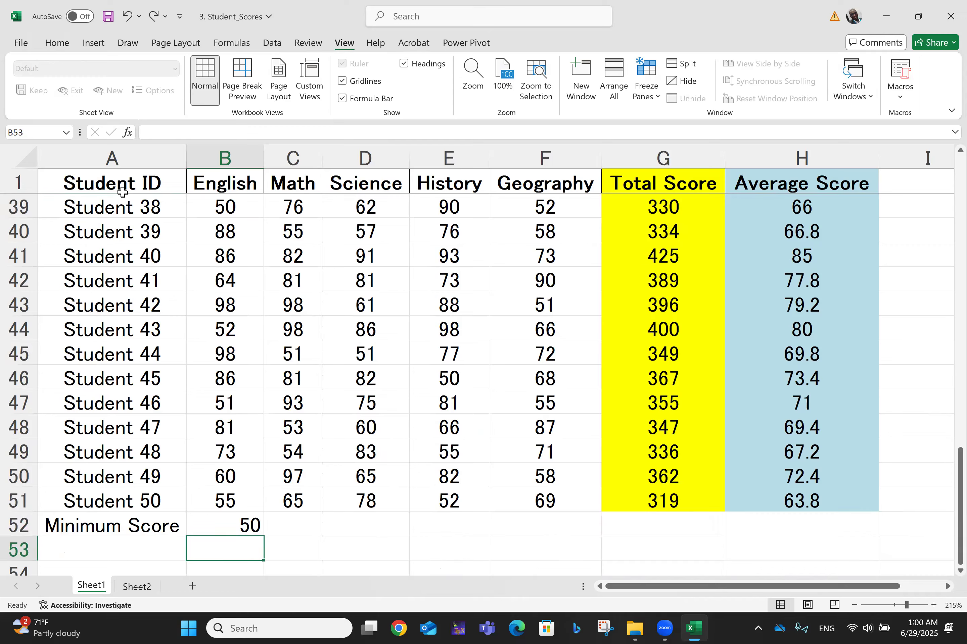
pyautogui.press('Up')
pyautogui.press('Up')
pyautogui.press('Up')
pyautogui.press('Up')
pyautogui.press('Up')
pyautogui.press('Up')
pyautogui.press('Up')
pyautogui.press('Up')
pyautogui.press('Up')
pyautogui.press('Up')
pyautogui.hotkey('ctrl', 'Up')
pyautogui.hotkey('ctrl', 'Up')
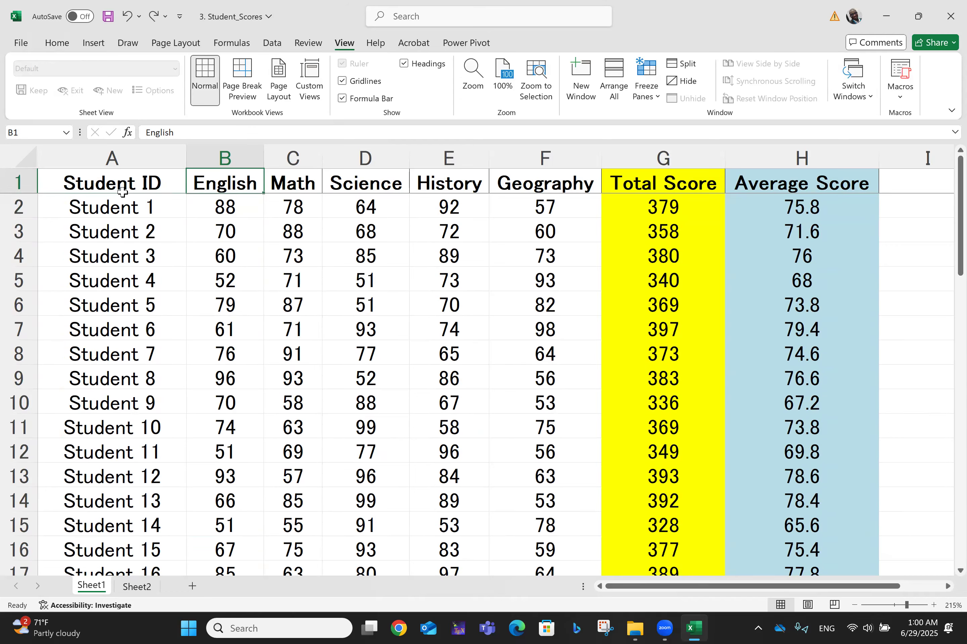
# Step: Check the column headings while moving up the English scores from B52 to B1
pyautogui.hotkey('ctrl', 'Down')
pyautogui.press('Down')
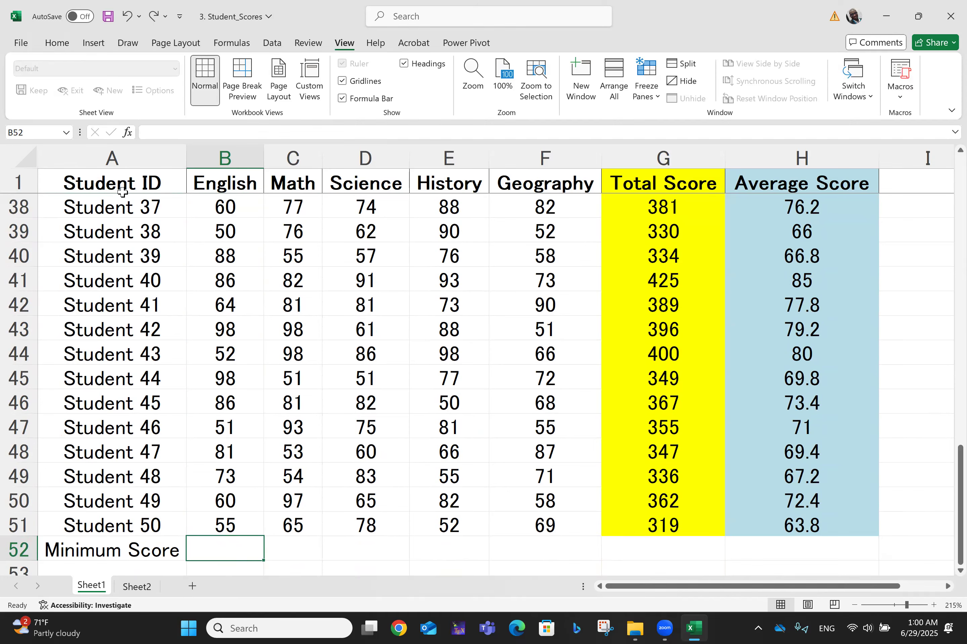
pyautogui.press('Up')
pyautogui.press('Up')
pyautogui.press('Up')
pyautogui.press('Up')
pyautogui.press('Up')
pyautogui.press('Up')
pyautogui.press('Up')
pyautogui.press('Up')
pyautogui.press('Up')
pyautogui.press('Up')
pyautogui.press('Up')
pyautogui.press('Up')
pyautogui.press('Up')
pyautogui.press('Up')
pyautogui.press('Up')
pyautogui.press('Up')
pyautogui.press('Up')
pyautogui.press('Up')
pyautogui.press('Up')
pyautogui.press('Up')
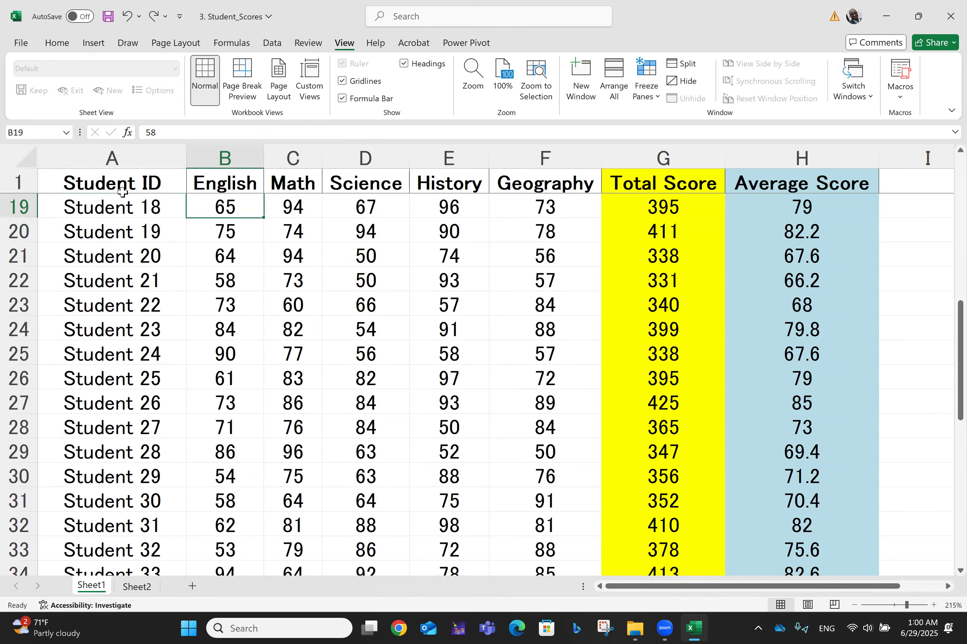
pyautogui.press('Up')
pyautogui.press('Up')
pyautogui.press('Up')
pyautogui.press('Up')
pyautogui.press('Up')
pyautogui.press('Up')
pyautogui.press('Up')
pyautogui.press('Up')
pyautogui.press('Up')
pyautogui.press('Up')
pyautogui.press('Up')
pyautogui.press('Up')
pyautogui.press('Up')
pyautogui.press('Up')
pyautogui.press('Up')
pyautogui.press('Up')
pyautogui.press('Up')
pyautogui.press('Up')
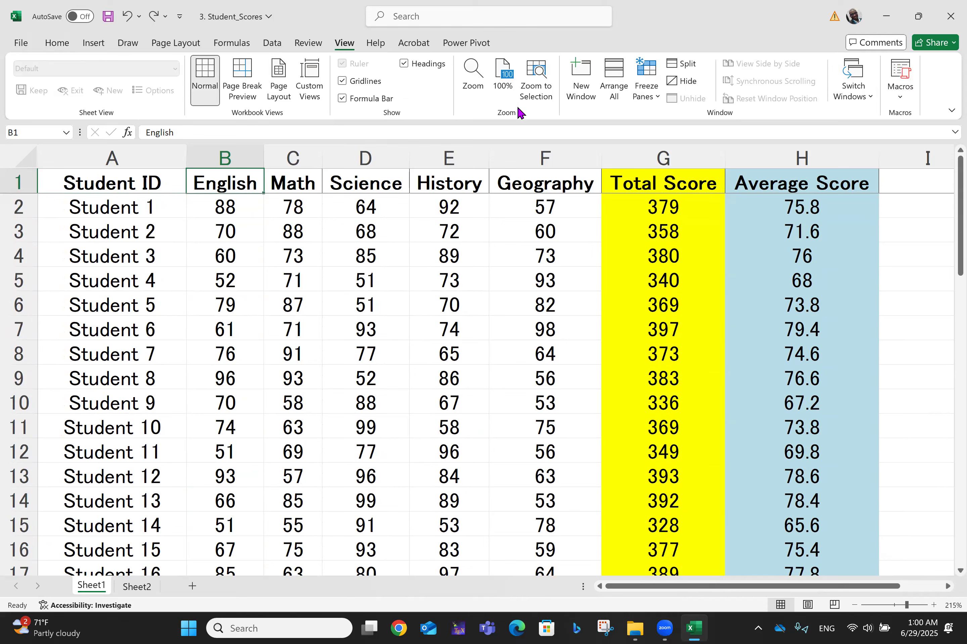
# Step: Fill the minimum formula =MIN(B2:B51) from B52 across to H52 again
pyautogui.hotkey('ctrl', 'Down')
pyautogui.hotkey('shift', 'Right')
pyautogui.hotkey('shift', 'Right')
pyautogui.hotkey('shift', 'Right')
pyautogui.hotkey('shift', 'Right')
pyautogui.hotkey('shift', 'Right')
pyautogui.hotkey('shift', 'Right')
pyautogui.hotkey('ctrl', 'r')
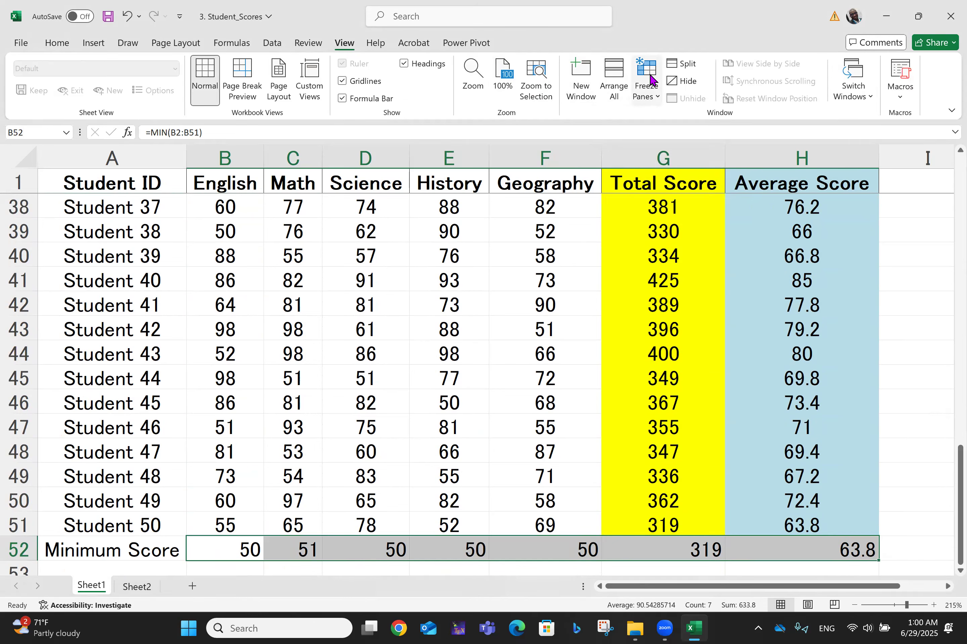
# Step: Unfreeze the panes so the header row scrolls with the rest of the worksheet
pyautogui.click(332, 278)
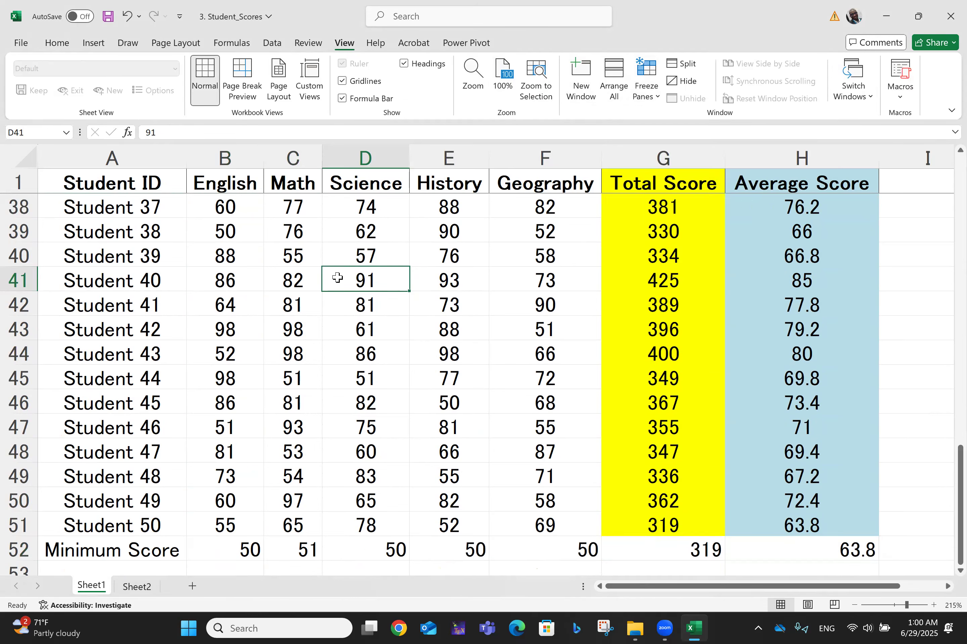
pyautogui.click(639, 74)
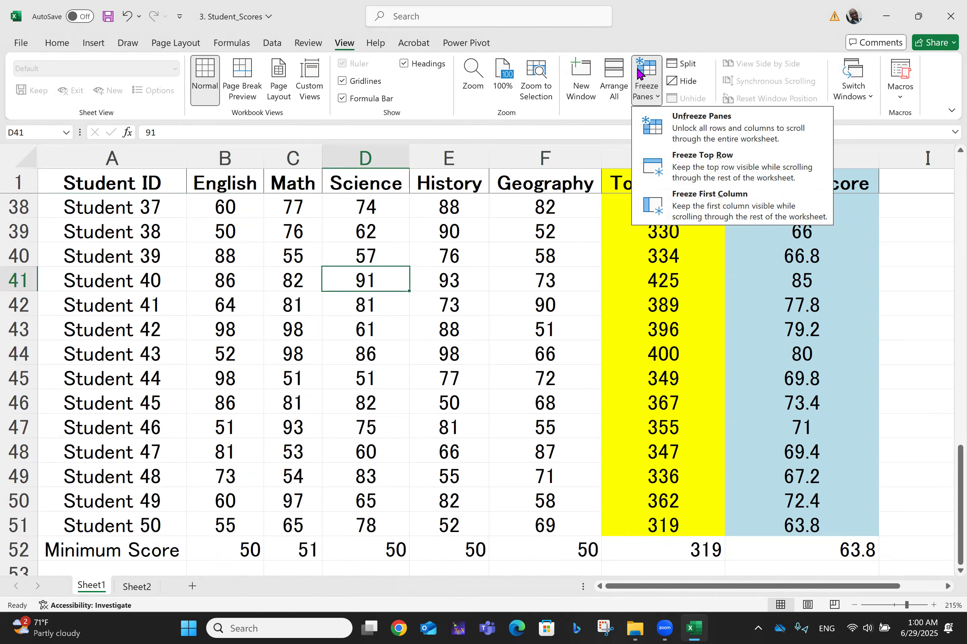
pyautogui.click(17, 190)
pyautogui.click(647, 79)
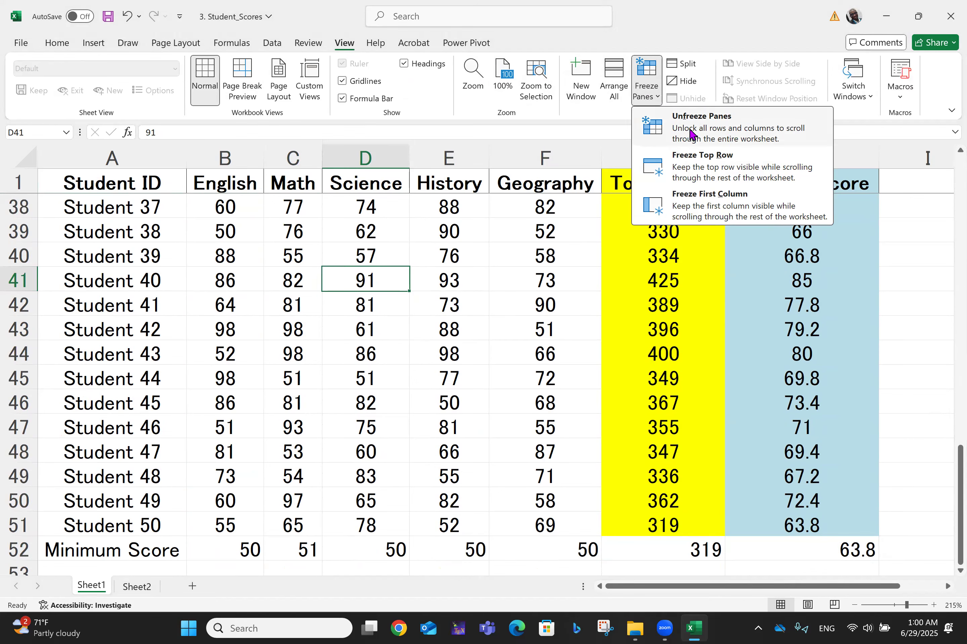
pyautogui.click(689, 133)
# Step: Look down column E to the last student rows and back up to see how the header row behaves without frozen panes
pyautogui.click(481, 249)
pyautogui.press('Down')
pyautogui.press('Down')
pyautogui.press('Down')
pyautogui.press('Down')
pyautogui.press('Down')
pyautogui.press('Down')
pyautogui.press('Down')
pyautogui.press('Down')
pyautogui.press('Down')
pyautogui.press('Down')
pyautogui.press('Down')
pyautogui.press('Down')
pyautogui.press('Down')
pyautogui.press('Down')
pyautogui.press('Down')
pyautogui.press('Down')
pyautogui.press('Down')
pyautogui.press('Down')
pyautogui.press('Down')
pyautogui.press('Down')
pyautogui.press('Down')
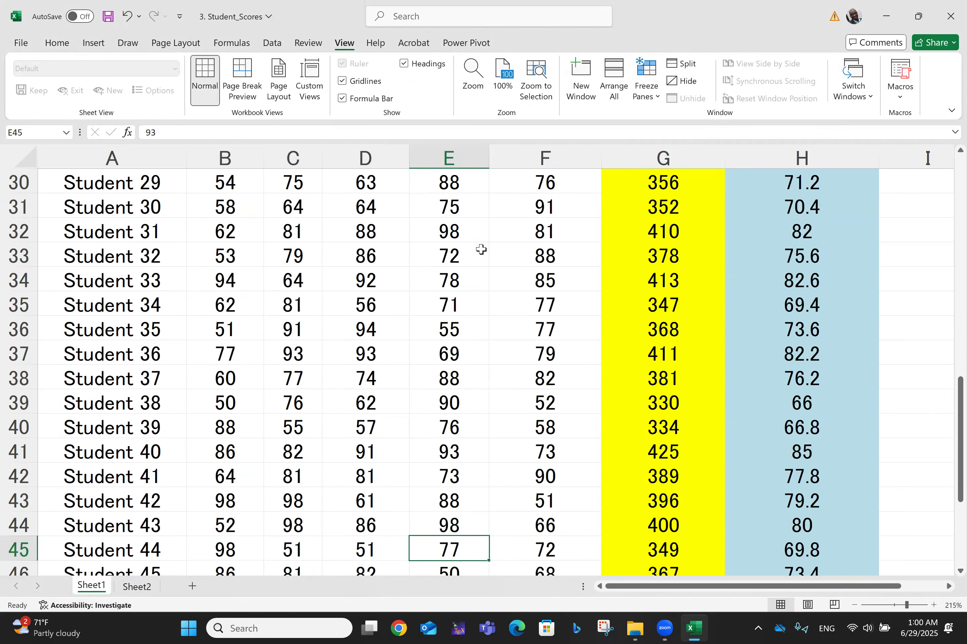
pyautogui.press('Down')
pyautogui.press('Down')
pyautogui.press('Down')
pyautogui.press('Down')
pyautogui.press('Down')
pyautogui.press('Up')
pyautogui.press('Up')
pyautogui.press('Up')
pyautogui.press('Up')
pyautogui.press('Up')
pyautogui.press('Up')
pyautogui.press('Up')
pyautogui.press('Up')
pyautogui.press('Up')
pyautogui.press('Up')
pyautogui.press('Up')
pyautogui.press('Up')
pyautogui.press('Up')
pyautogui.press('Up')
pyautogui.press('Up')
pyautogui.press('Up')
pyautogui.press('Up')
pyautogui.press('Up')
pyautogui.press('Up')
pyautogui.press('Up')
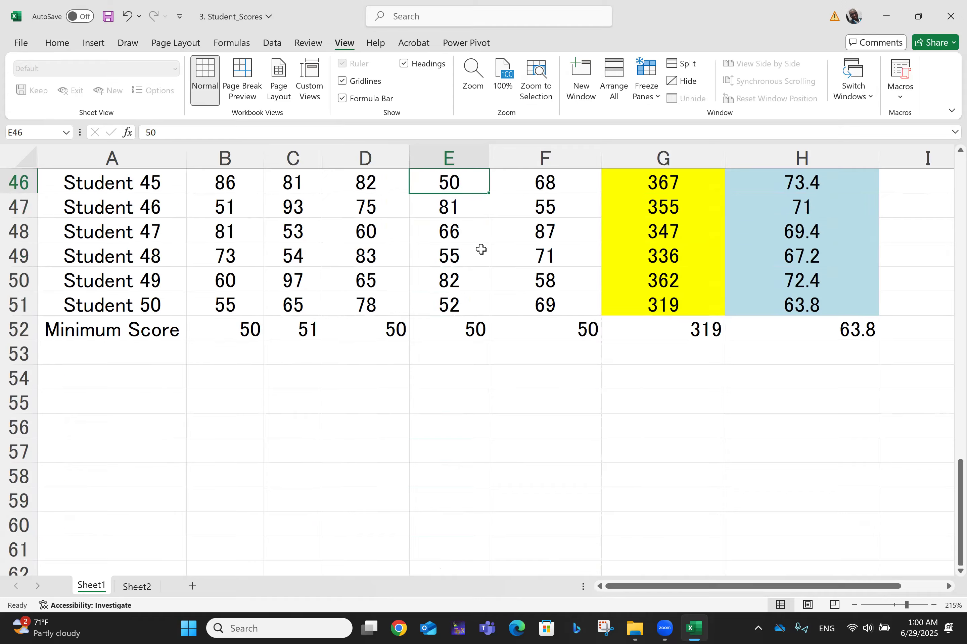
# Step: Freeze the top row of Sheet1 so the column headings stay in view while scrolling
pyautogui.press('Up')
pyautogui.press('Up')
pyautogui.press('Up')
pyautogui.press('Up')
pyautogui.press('Up')
pyautogui.press('Up')
pyautogui.press('Up')
pyautogui.press('Up')
pyautogui.press('Up')
pyautogui.press('Up')
pyautogui.press('Up')
pyautogui.press('Up')
pyautogui.press('Up')
pyautogui.press('Up')
pyautogui.press('Up')
pyautogui.press('Up')
pyautogui.press('Up')
pyautogui.press('Up')
pyautogui.press('Up')
pyautogui.press('Up')
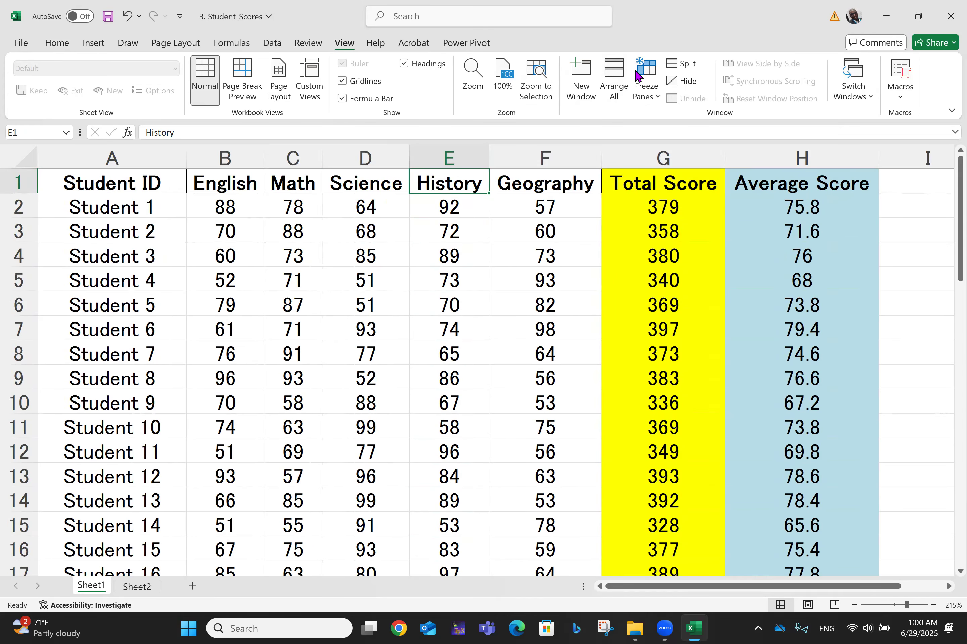
pyautogui.click(647, 79)
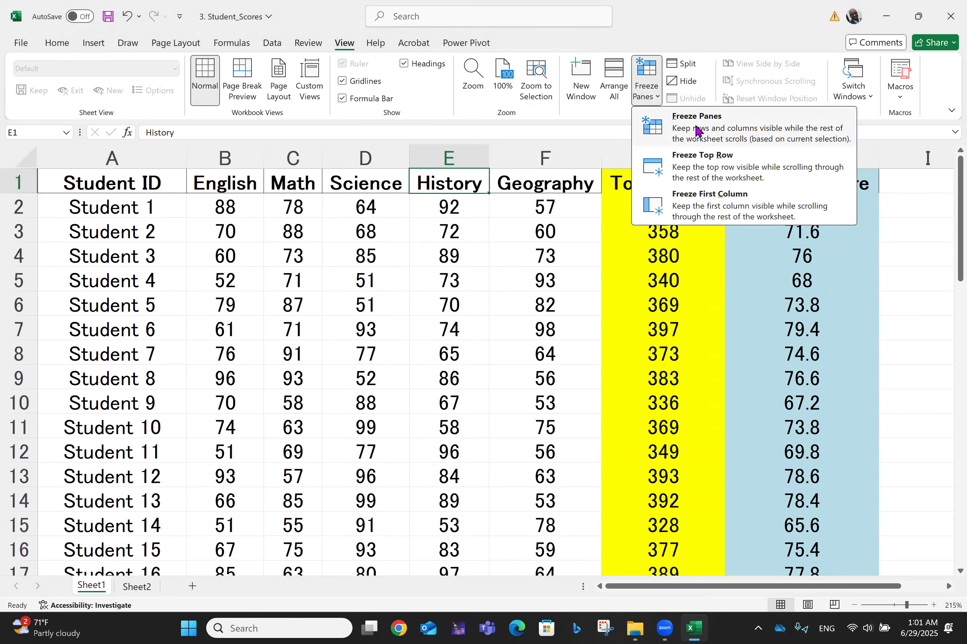
pyautogui.click(686, 177)
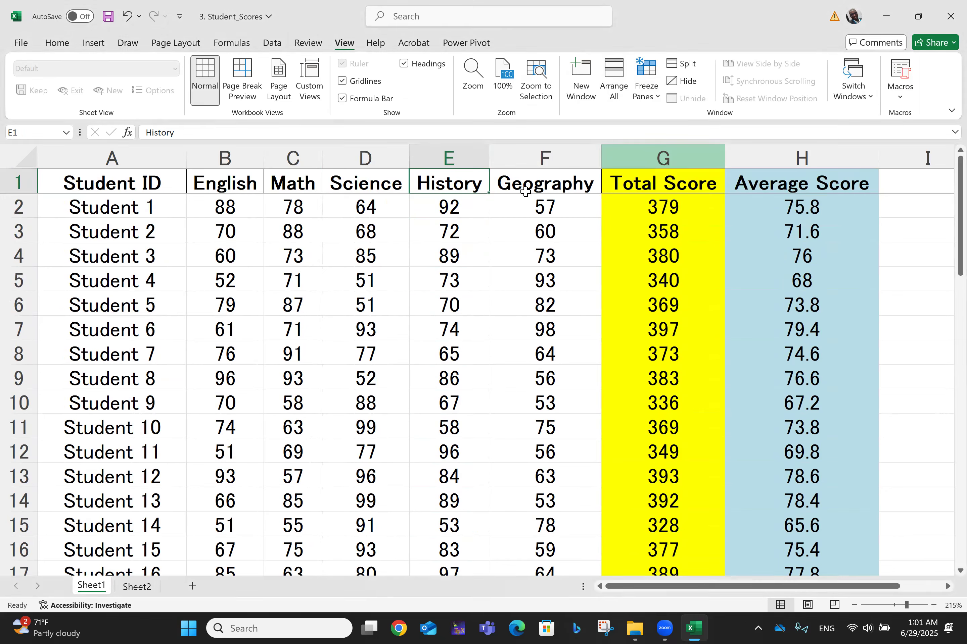
# Step: Move down the Student ID column to the last students to check how the frozen header row behaves
pyautogui.click(102, 258)
pyautogui.press('Down')
pyautogui.press('Down')
pyautogui.press('Down')
pyautogui.press('Down')
pyautogui.press('Down')
pyautogui.press('Down')
pyautogui.press('Down')
pyautogui.press('Down')
pyautogui.press('Down')
pyautogui.press('Down')
pyautogui.press('Down')
pyautogui.press('Down')
pyautogui.press('Down')
pyautogui.press('Down')
pyautogui.press('Down')
pyautogui.press('Down')
pyautogui.press('Down')
pyautogui.press('Down')
pyautogui.press('Down')
pyautogui.press('Down')
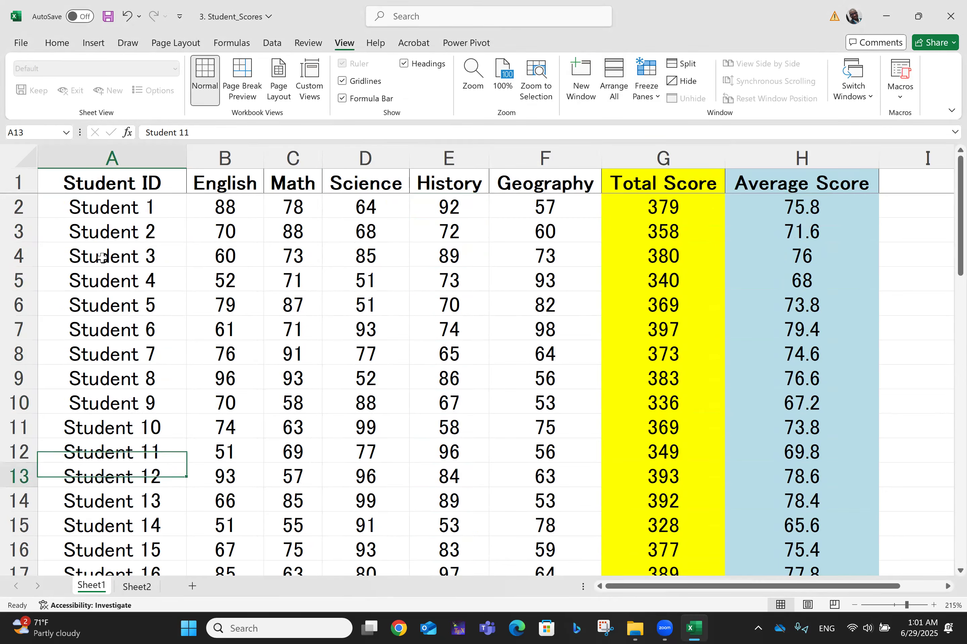
pyautogui.press('Down')
pyautogui.press('Down')
pyautogui.press('Down')
pyautogui.press('Down')
pyautogui.press('Down')
pyautogui.press('Down')
pyautogui.press('Down')
pyautogui.press('Down')
pyautogui.press('Down')
pyautogui.press('Down')
pyautogui.press('Down')
pyautogui.press('Down')
pyautogui.press('Down')
pyautogui.press('Down')
pyautogui.press('Down')
pyautogui.press('Down')
pyautogui.press('Down')
pyautogui.press('Down')
pyautogui.press('Down')
pyautogui.press('Down')
pyautogui.press('Up')
pyautogui.press('Up')
pyautogui.press('Up')
pyautogui.press('Up')
pyautogui.press('Up')
pyautogui.press('Up')
pyautogui.press('Up')
pyautogui.press('Up')
pyautogui.press('Up')
pyautogui.press('Up')
pyautogui.press('Up')
pyautogui.press('Up')
pyautogui.press('Up')
pyautogui.press('Up')
pyautogui.press('Up')
pyautogui.press('Up')
pyautogui.press('Up')
pyautogui.press('Up')
pyautogui.press('Up')
pyautogui.press('Up')
pyautogui.press('Up')
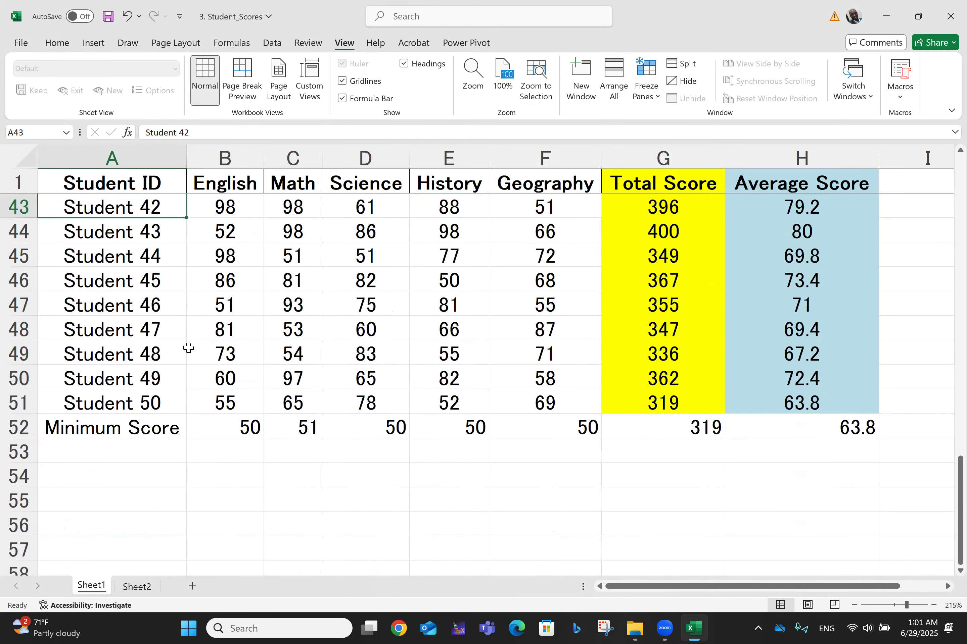
# Step: Center the minimum score values in B52:H52 horizontally
pyautogui.click(233, 417)
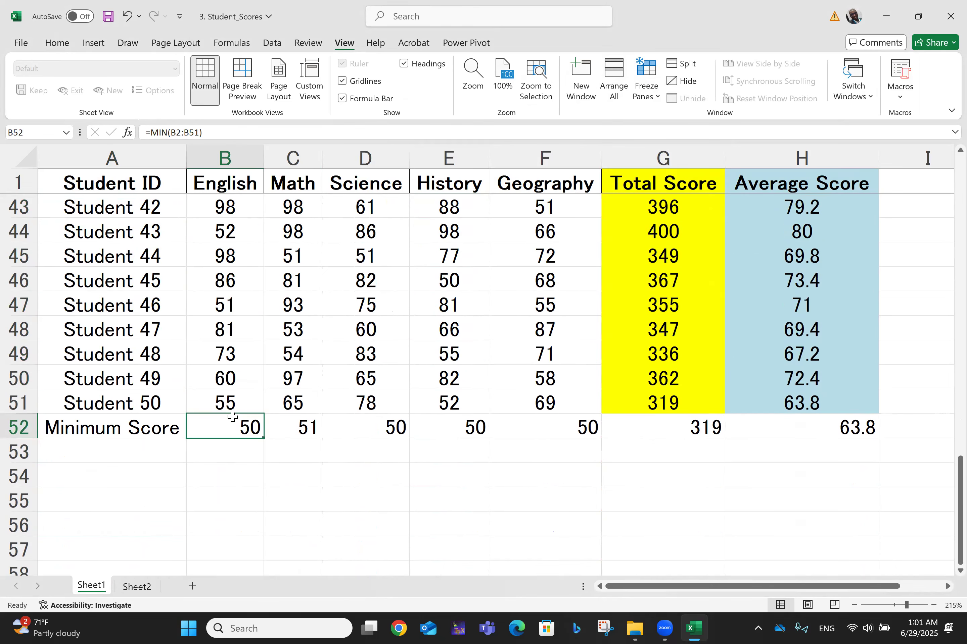
pyautogui.hotkey('shift', 'Right')
pyautogui.hotkey('shift', 'Right')
pyautogui.hotkey('shift', 'Right')
pyautogui.hotkey('shift', 'Right')
pyautogui.hotkey('shift', 'Right')
pyautogui.hotkey('shift', 'Right')
pyautogui.hotkey('shift', 'Right')
pyautogui.hotkey('shift', 'Left')
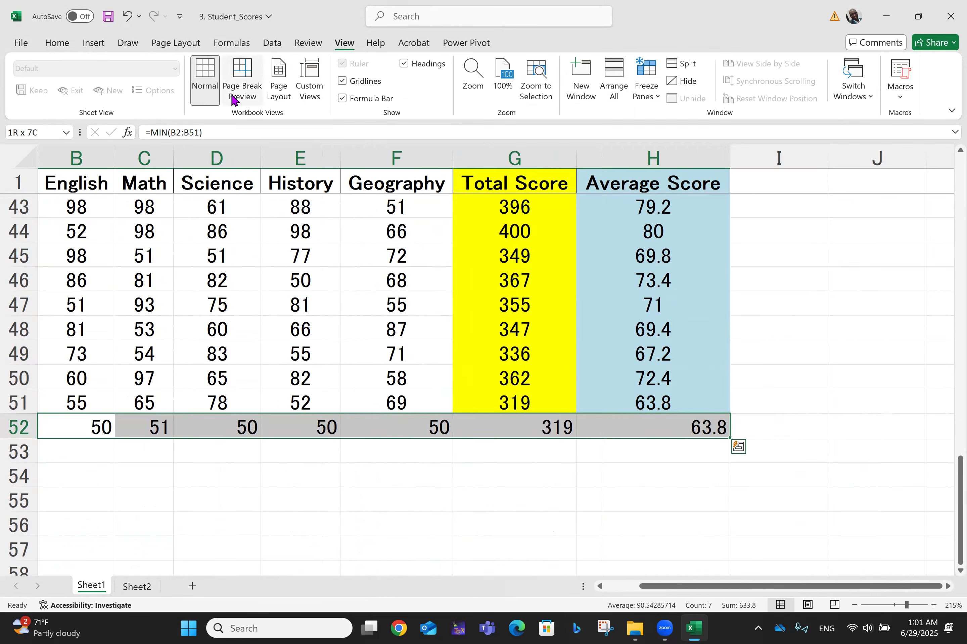
pyautogui.click(55, 43)
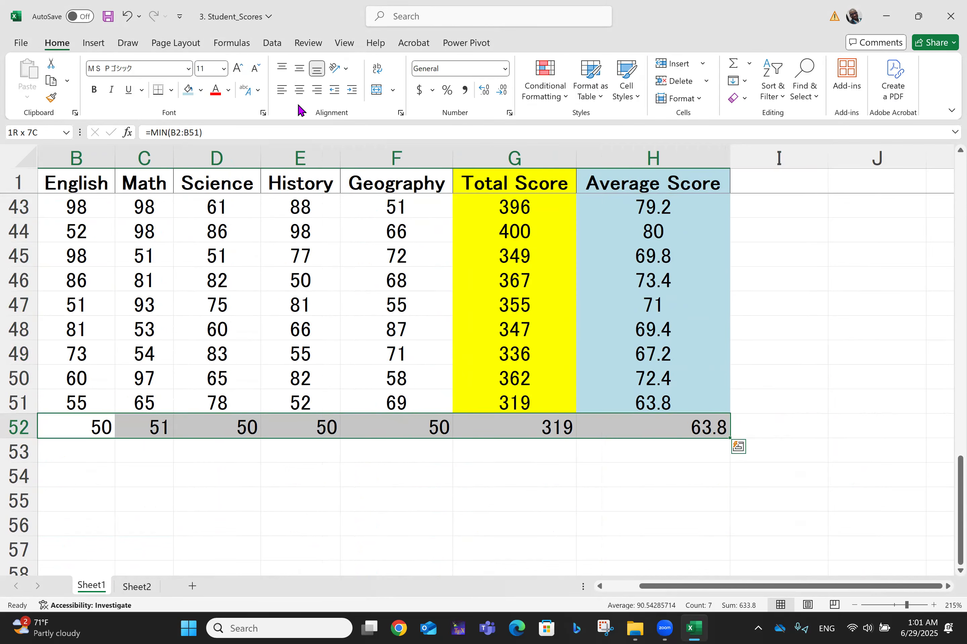
pyautogui.click(304, 93)
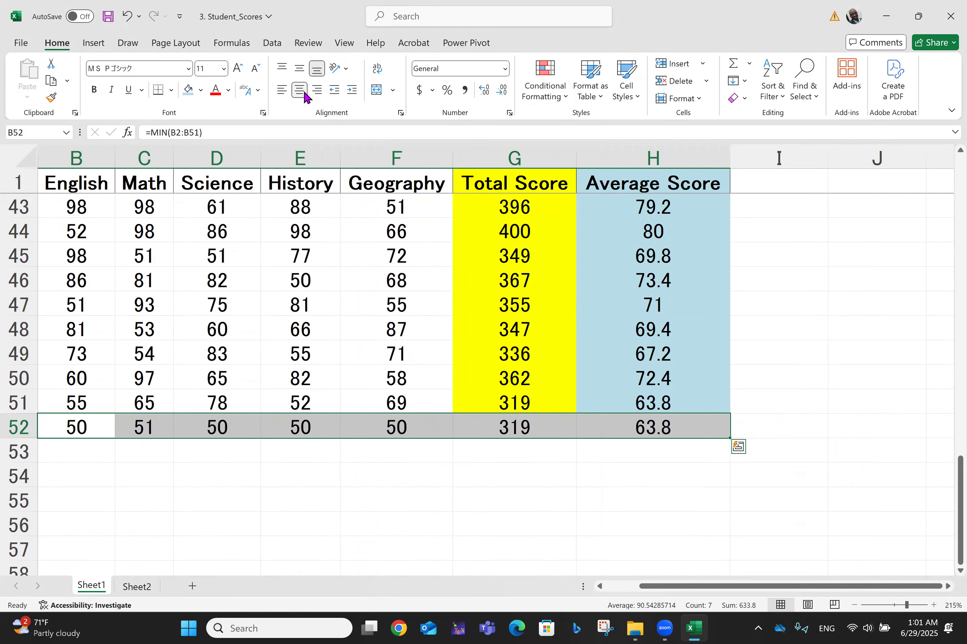
pyautogui.click(220, 565)
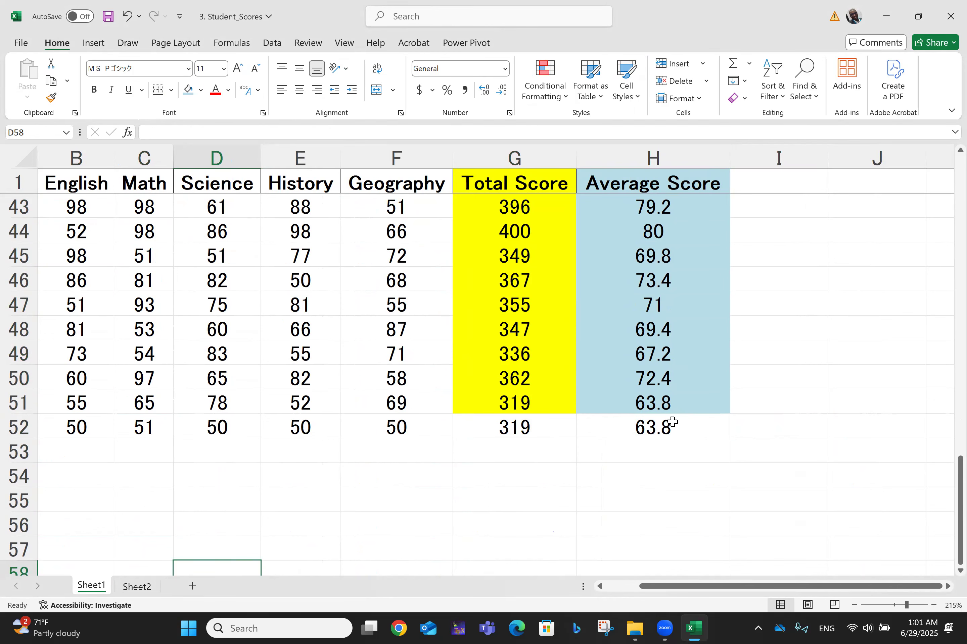
# Step: Enter the label "Maximun Score" in cell A53, below the Minimum Score label
pyautogui.hscroll(-3, 647, 441)
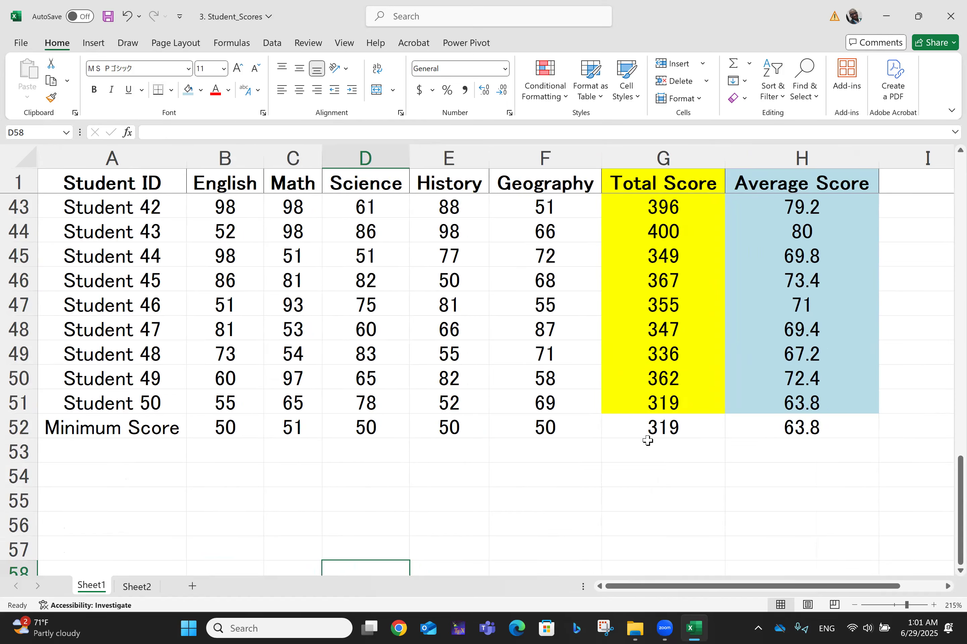
pyautogui.scroll(11, 647, 440)
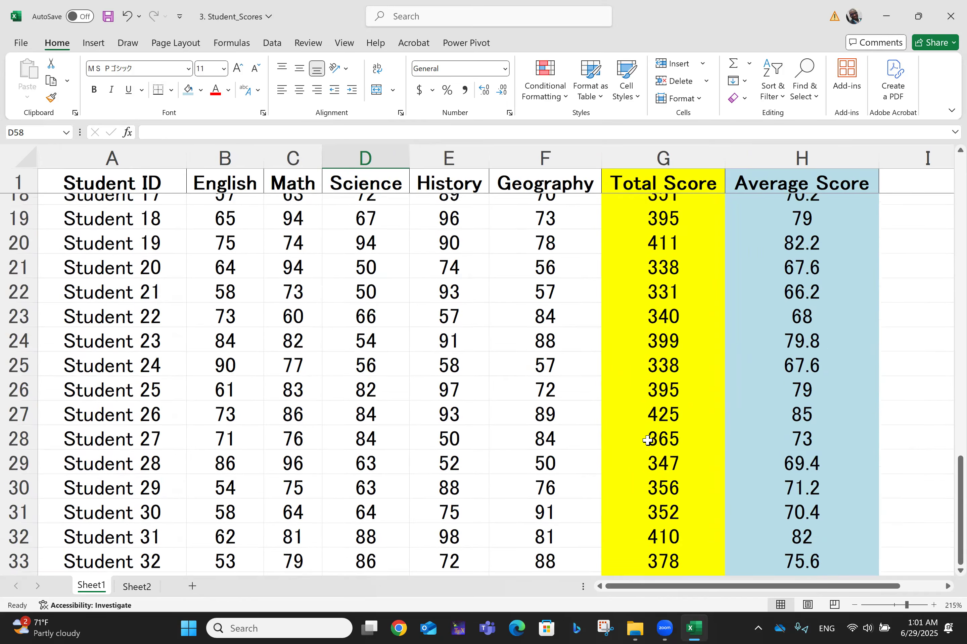
pyautogui.scroll(3, 648, 441)
pyautogui.scroll(-1, 648, 441)
pyautogui.scroll(-15, 648, 441)
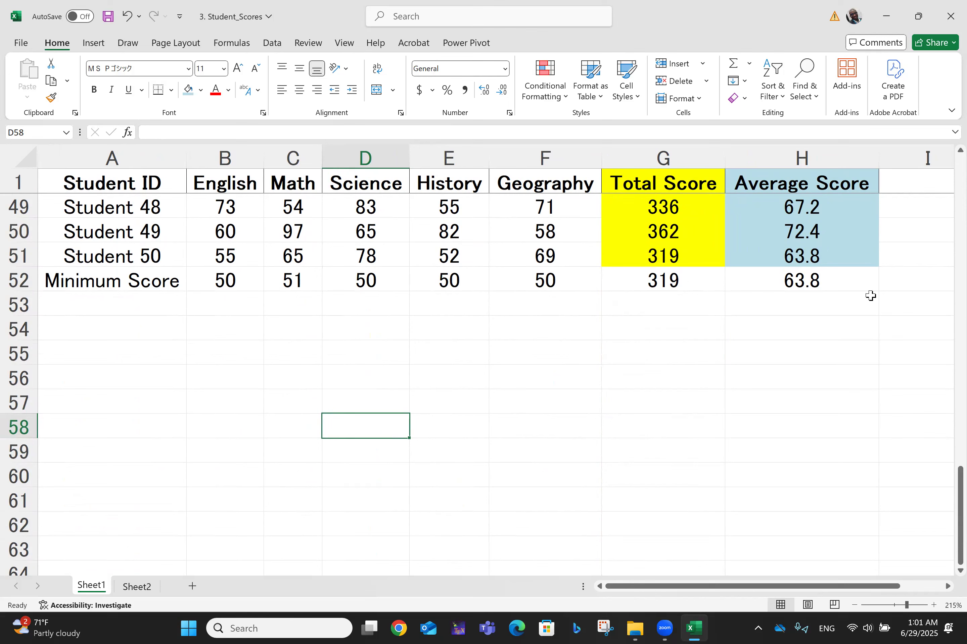
pyautogui.click(82, 306)
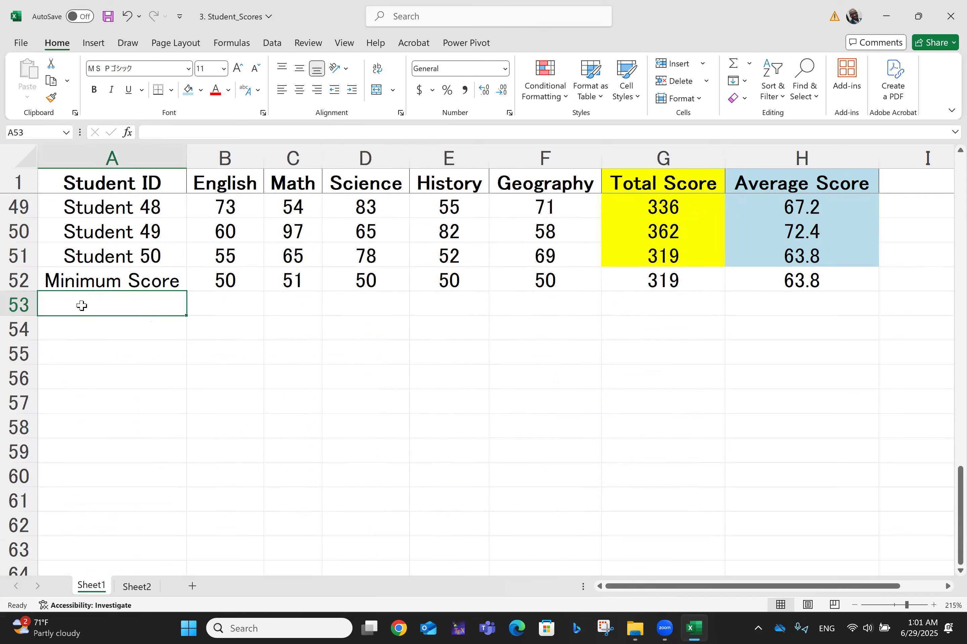
pyautogui.write('Maximun Score')
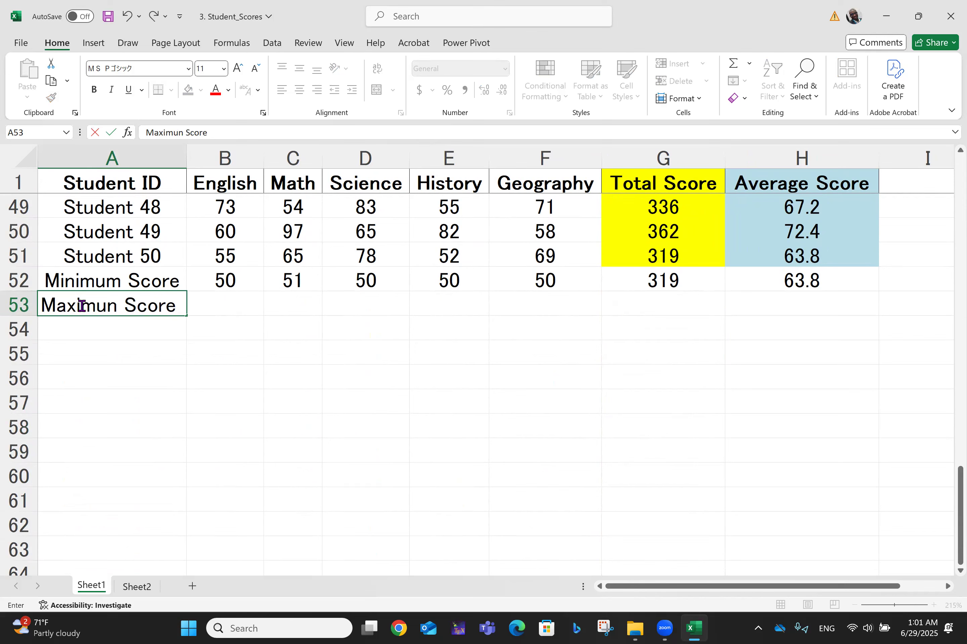
# Step: Enter the formula =MAX(B2:B51) in B53 for the highest English score
pyautogui.click(232, 299)
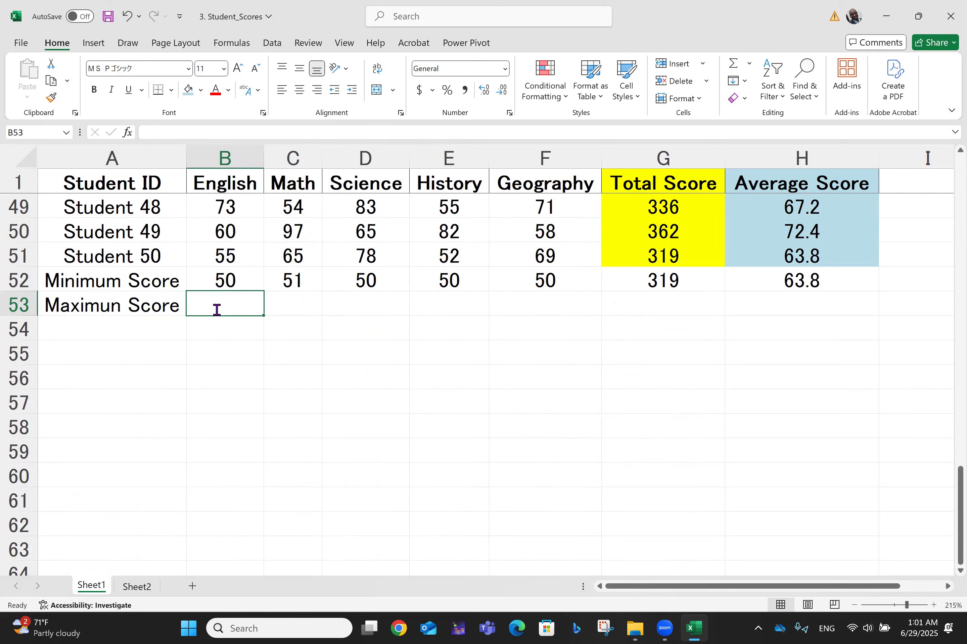
pyautogui.write('=max')
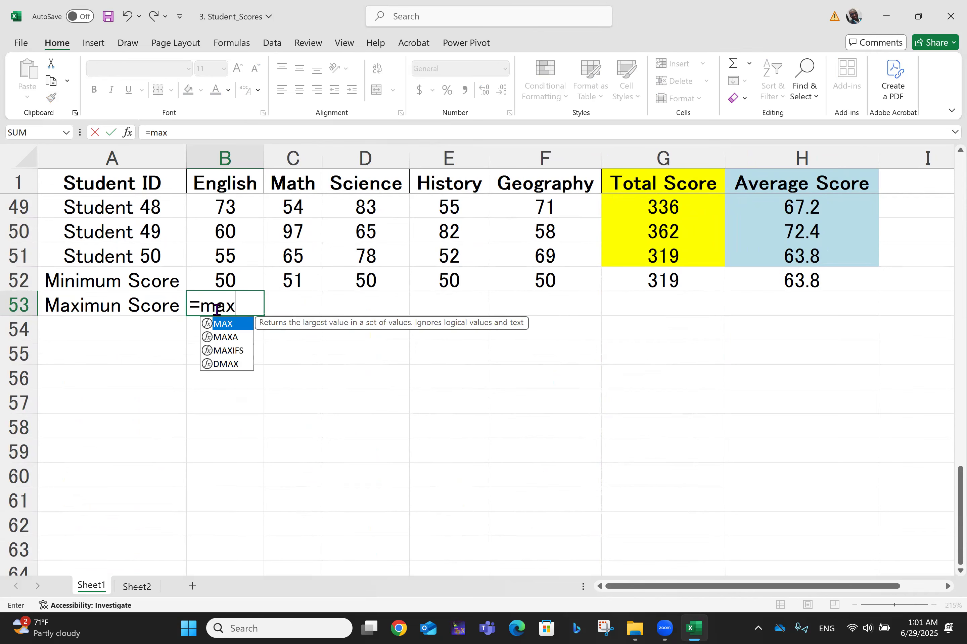
pyautogui.write('(b')
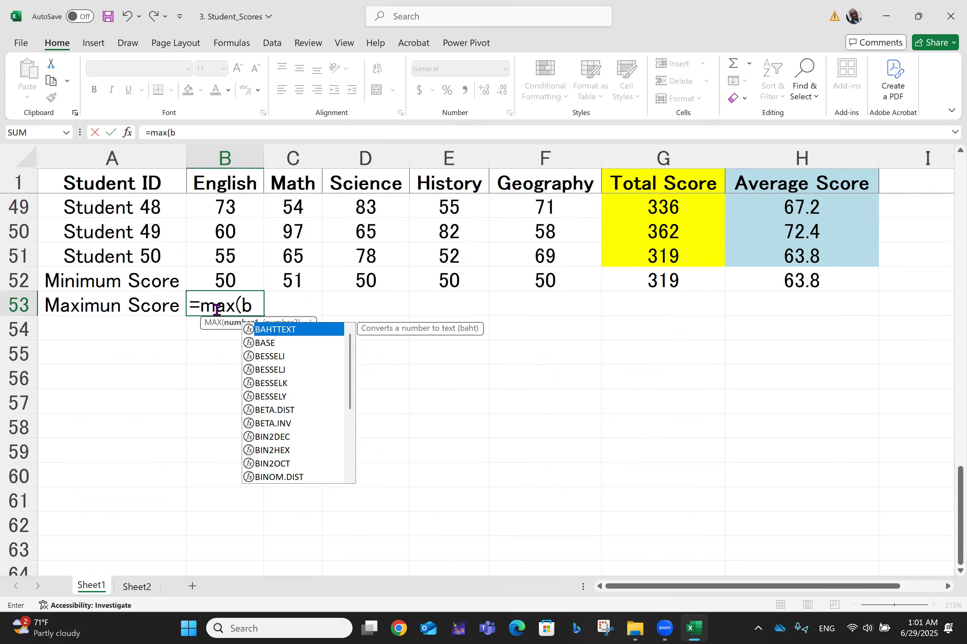
pyautogui.write('2:b51')
pyautogui.press('Return')
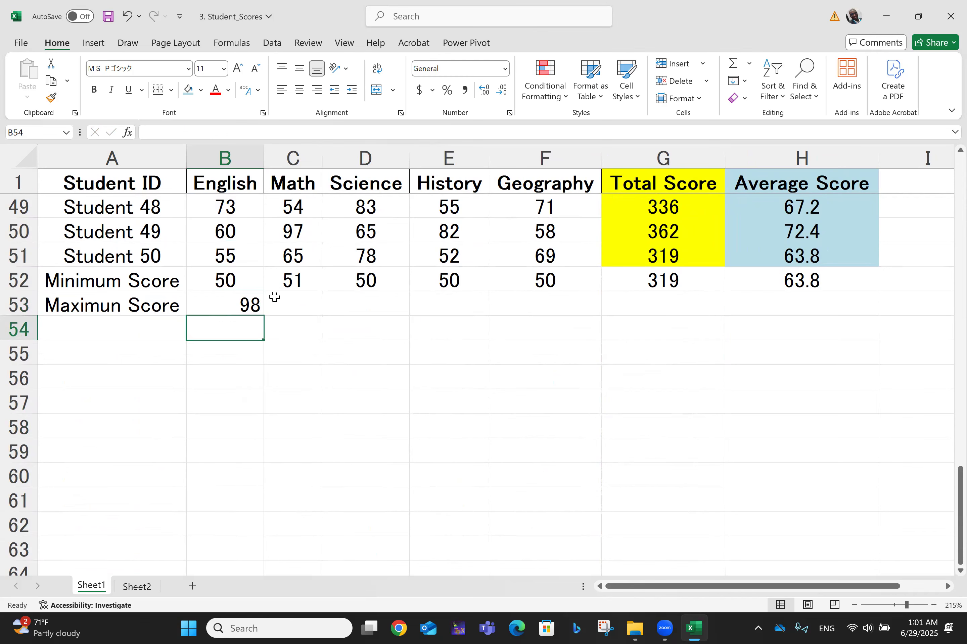
# Step: Fill the maximum formula from B53 across to H53
pyautogui.click(238, 302)
pyautogui.moveTo(264, 316); pyautogui.dragTo(859, 301)
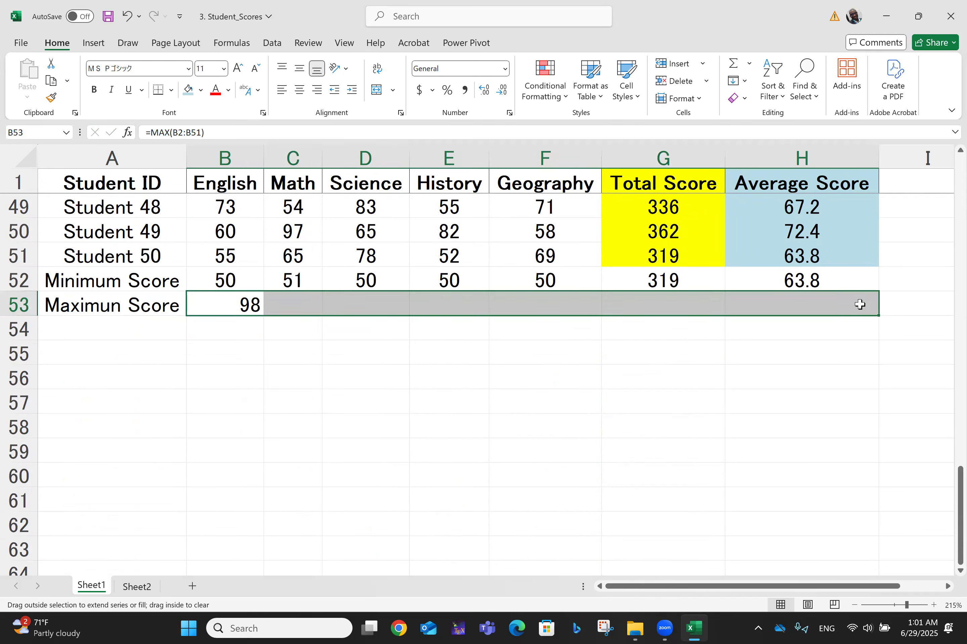
pyautogui.click(501, 440)
# Step: Review the English scores from B53 up to the heading in B1 against the maximum formula
pyautogui.click(241, 307)
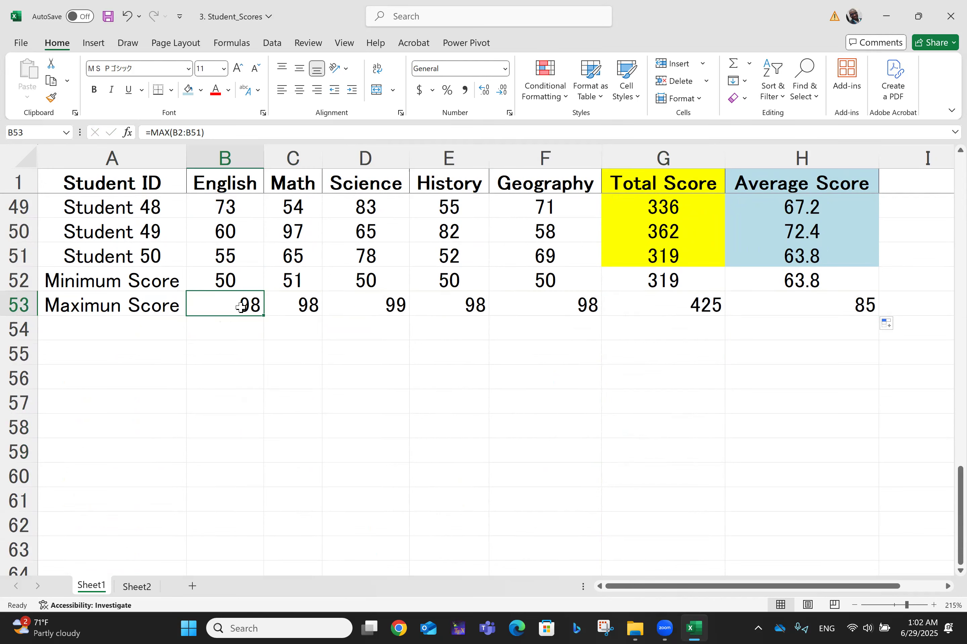
pyautogui.press('Up')
pyautogui.press('Up')
pyautogui.press('Up')
pyautogui.press('Up')
pyautogui.press('Up')
pyautogui.press('Up')
pyautogui.press('Up')
pyautogui.press('Up')
pyautogui.press('Up')
pyautogui.press('Up')
pyautogui.press('Up')
pyautogui.press('Up')
pyautogui.press('Up')
pyautogui.press('Up')
pyautogui.press('Up')
pyautogui.press('Up')
pyautogui.press('Up')
pyautogui.press('Up')
pyautogui.press('Up')
pyautogui.press('Up')
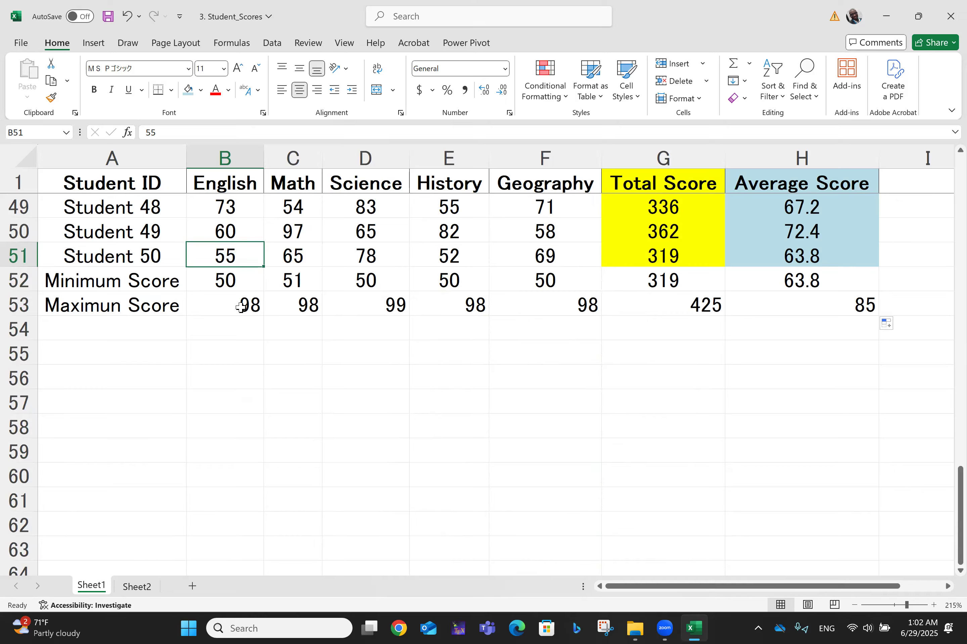
pyautogui.press('Up')
pyautogui.press('Up')
pyautogui.press('Up')
pyautogui.press('Up')
pyautogui.press('Up')
pyautogui.press('Up')
pyautogui.press('Up')
pyautogui.press('Up')
pyautogui.press('Up')
pyautogui.press('Up')
pyautogui.press('Up')
pyautogui.press('Up')
pyautogui.press('Up')
pyautogui.press('Up')
pyautogui.press('Up')
pyautogui.press('Up')
pyautogui.press('Up')
pyautogui.press('Up')
pyautogui.press('Up')
pyautogui.press('Up')
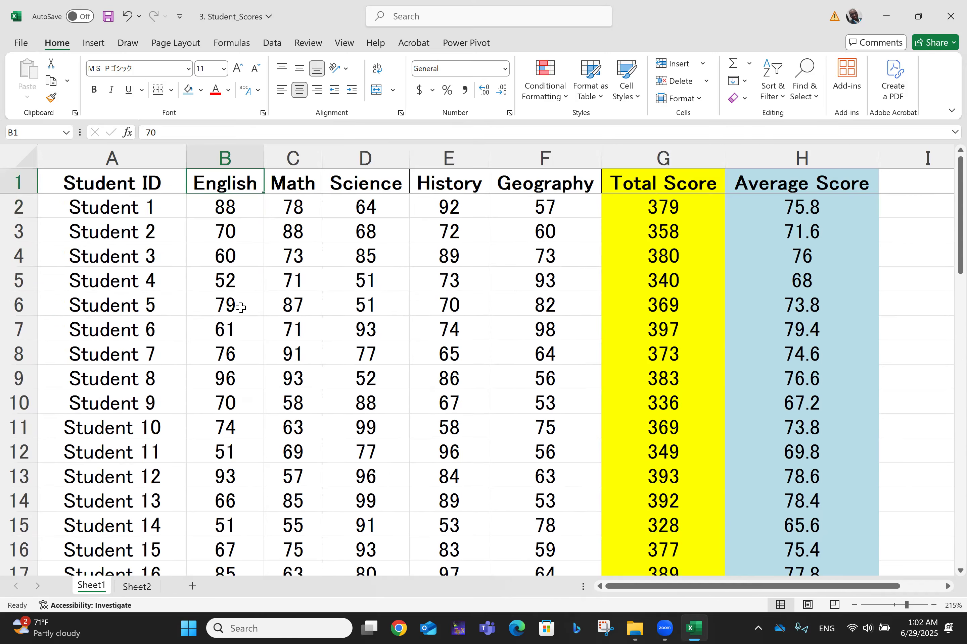
# Step: Review the English scores from B1 down past the Maximun Score row, and check the maximum formulas in C53 and B53
pyautogui.press('Down')
pyautogui.press('Down')
pyautogui.press('Down')
pyautogui.press('Down')
pyautogui.press('Down')
pyautogui.press('Down')
pyautogui.press('Down')
pyautogui.press('Down')
pyautogui.press('Down')
pyautogui.press('Down')
pyautogui.press('Down')
pyautogui.press('Down')
pyautogui.press('Down')
pyautogui.press('Down')
pyautogui.press('Down')
pyautogui.press('Down')
pyautogui.press('Down')
pyautogui.press('Down')
pyautogui.press('Down')
pyautogui.press('Down')
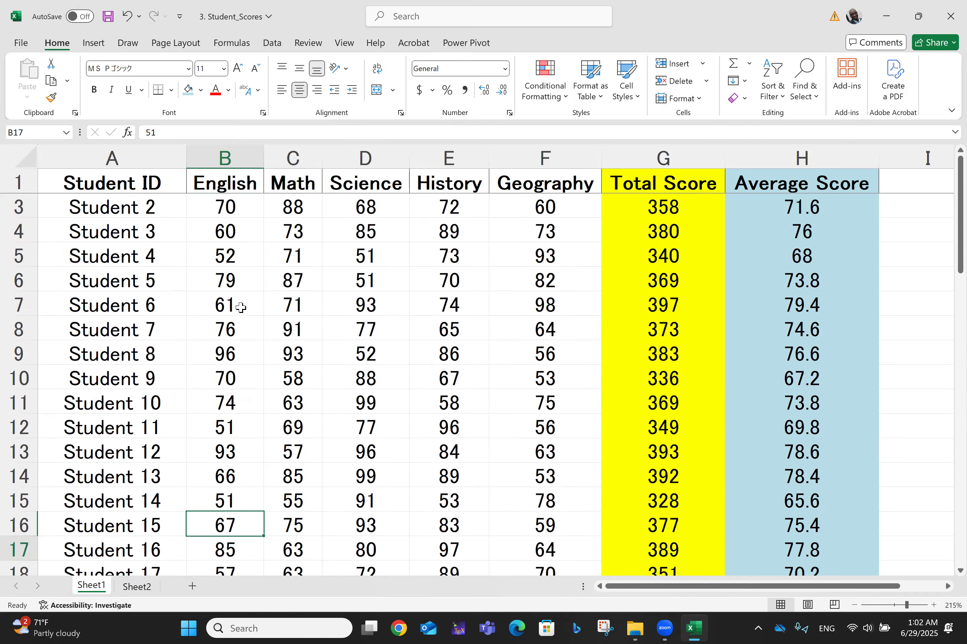
pyautogui.press('Down')
pyautogui.press('Down')
pyautogui.press('Down')
pyautogui.press('Down')
pyautogui.press('Down')
pyautogui.press('Down')
pyautogui.press('Down')
pyautogui.press('Down')
pyautogui.press('Down')
pyautogui.press('Down')
pyautogui.press('Down')
pyautogui.press('Down')
pyautogui.press('Down')
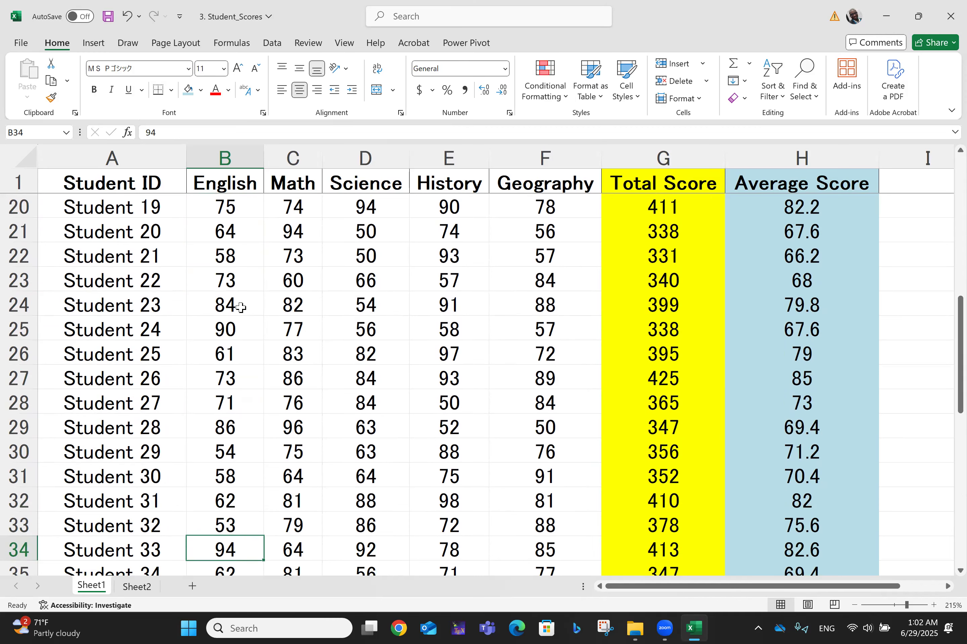
pyautogui.press('Down')
pyautogui.press('Down')
pyautogui.press('Down')
pyautogui.press('Down')
pyautogui.press('Down')
pyautogui.press('Down')
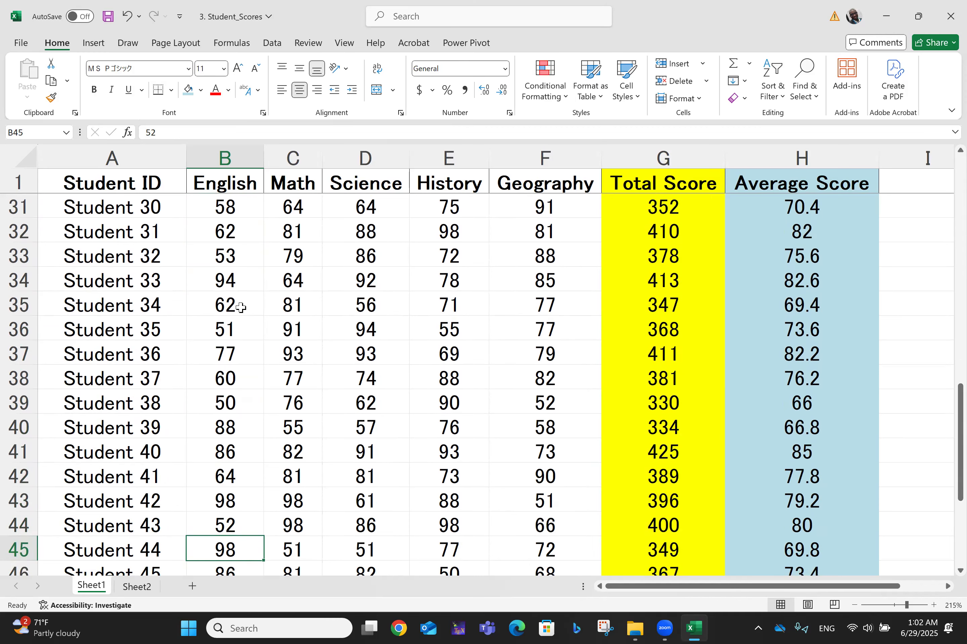
pyautogui.press('Up')
pyautogui.press('Up')
pyautogui.press('Down')
pyautogui.press('Down')
pyautogui.press('Down')
pyautogui.press('Down')
pyautogui.press('Down')
pyautogui.press('Down')
pyautogui.press('Down')
pyautogui.press('Down')
pyautogui.press('Down')
pyautogui.press('Down')
pyautogui.press('Down')
pyautogui.press('Down')
pyautogui.press('Down')
pyautogui.press('Down')
pyautogui.press('Down')
pyautogui.press('Down')
pyautogui.press('Down')
pyautogui.press('Down')
pyautogui.press('Down')
pyautogui.press('Down')
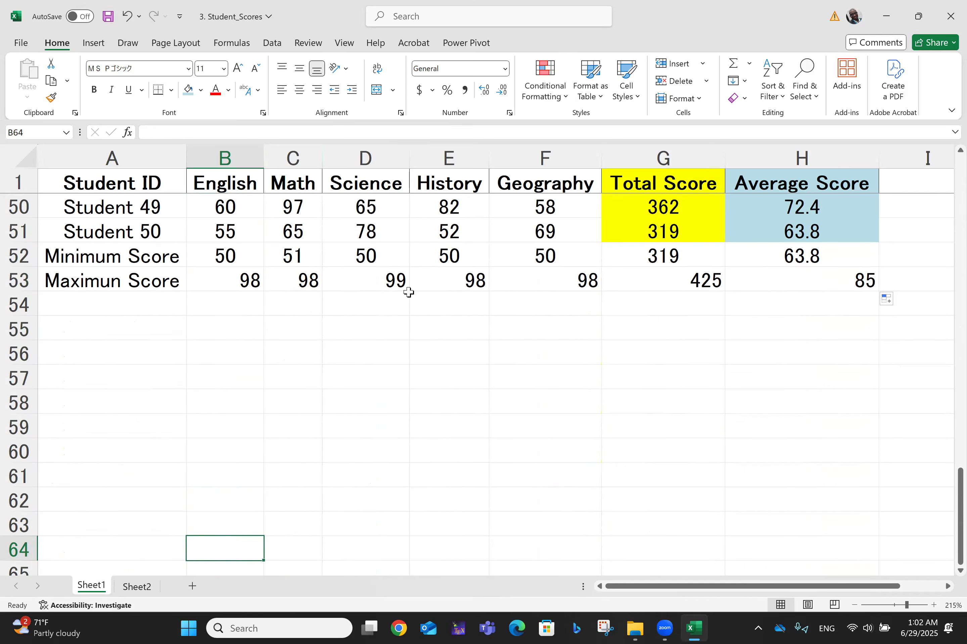
pyautogui.click(302, 285)
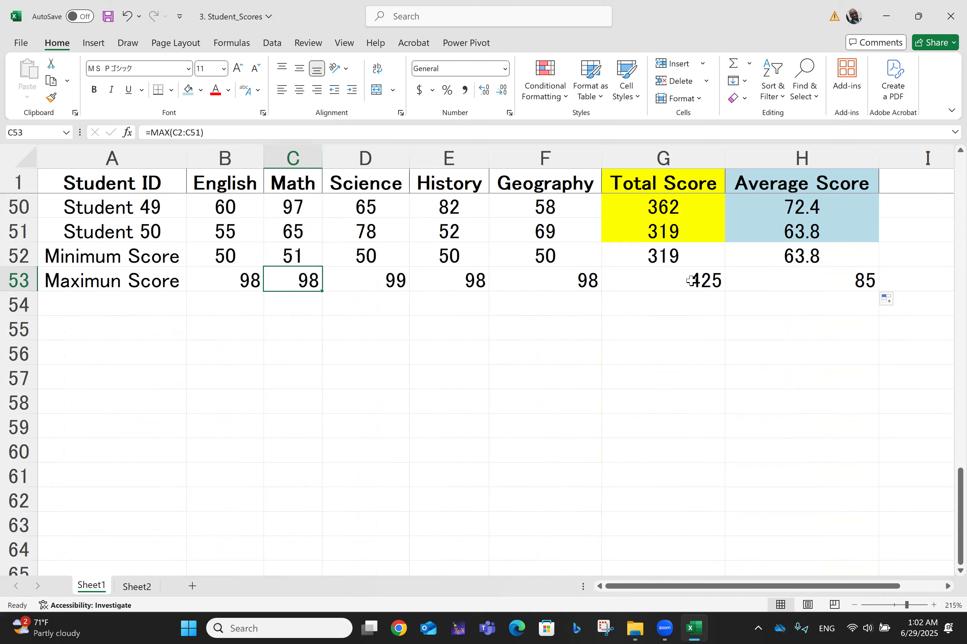
pyautogui.click(217, 287)
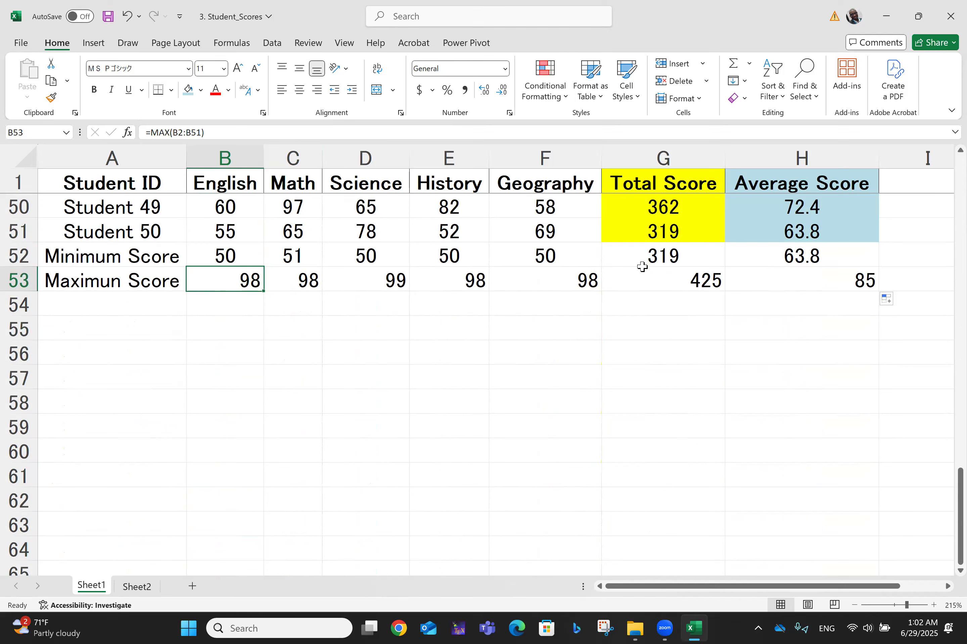
# Step: Clear the minimum and maximum results under Total Score and Average Score in cells G52:H53
pyautogui.click(662, 259)
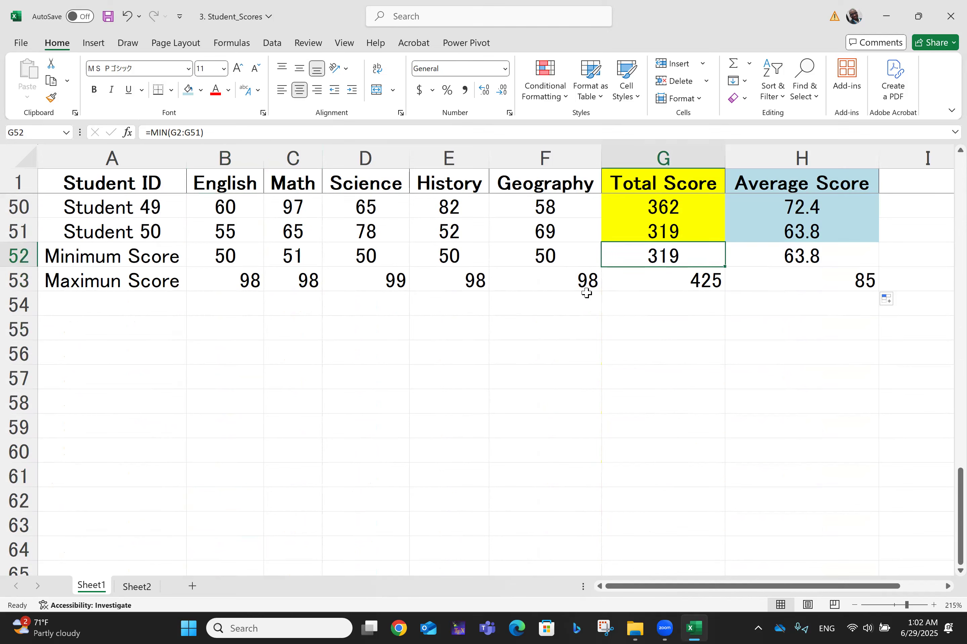
pyautogui.press('Delete')
pyautogui.press('Down')
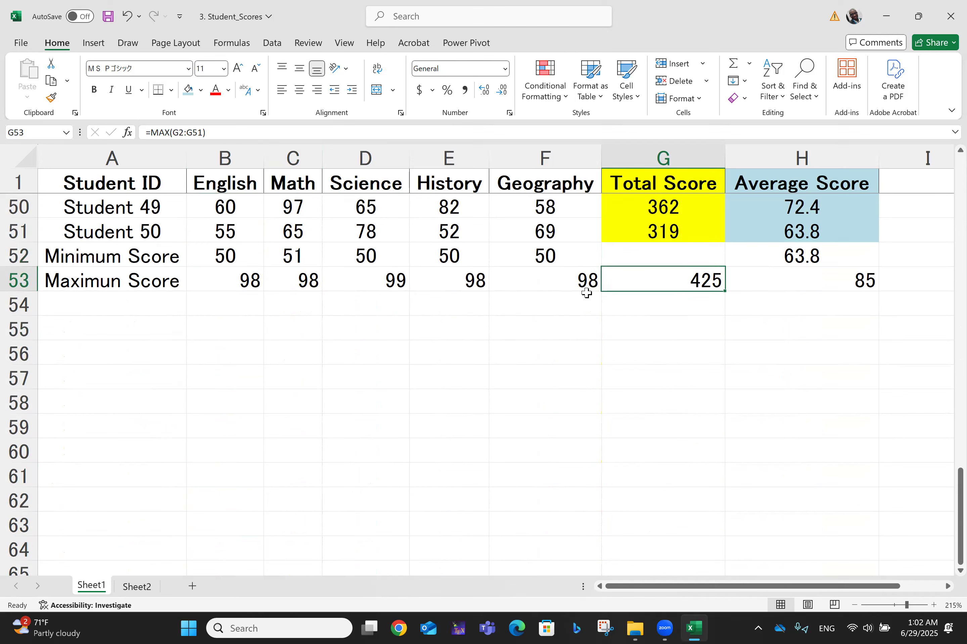
pyautogui.press('Delete')
pyautogui.press('Right')
pyautogui.press('Delete')
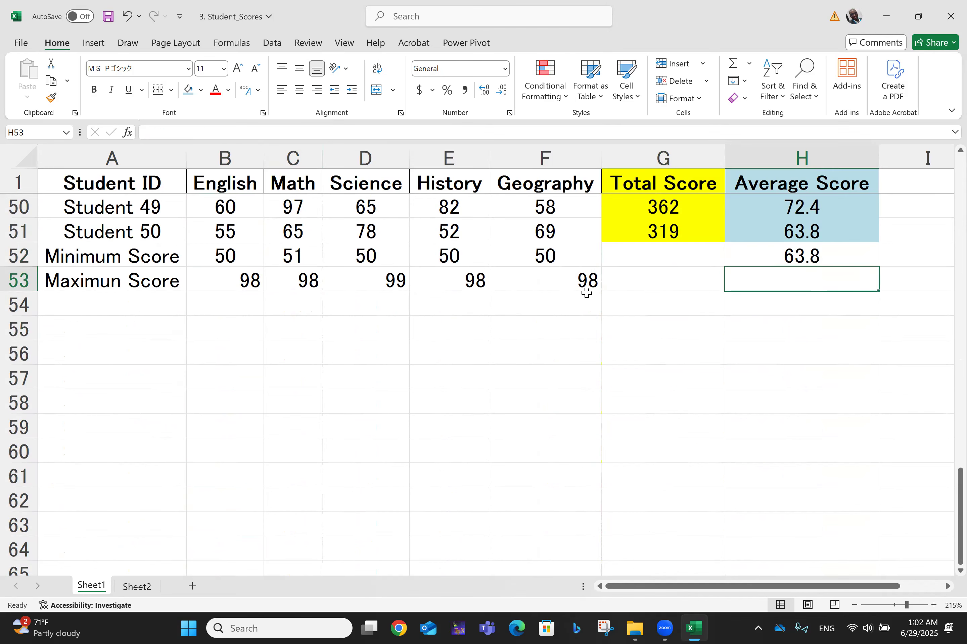
pyautogui.press('Up')
pyautogui.press('BackSpace')
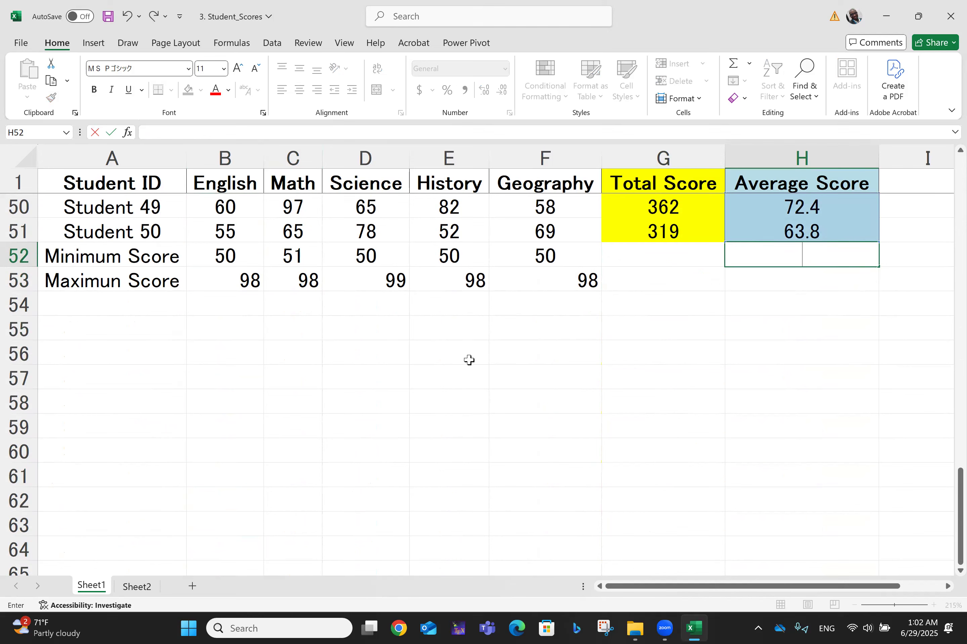
pyautogui.click(522, 298)
# Step: Center the maximum scores in cells B53:F53 horizontally
pyautogui.click(252, 281)
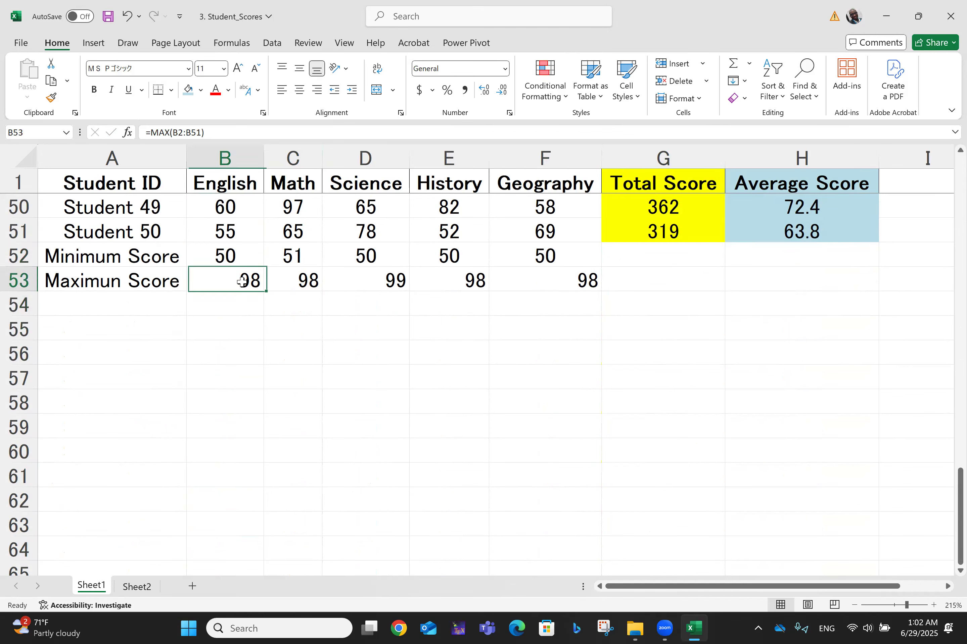
pyautogui.hotkey('shift', 'Right')
pyautogui.hotkey('shift', 'Right')
pyautogui.hotkey('shift', 'Right')
pyautogui.hotkey('shift', 'Right')
pyautogui.hotkey('shift', 'Right')
pyautogui.hotkey('shift', 'Left')
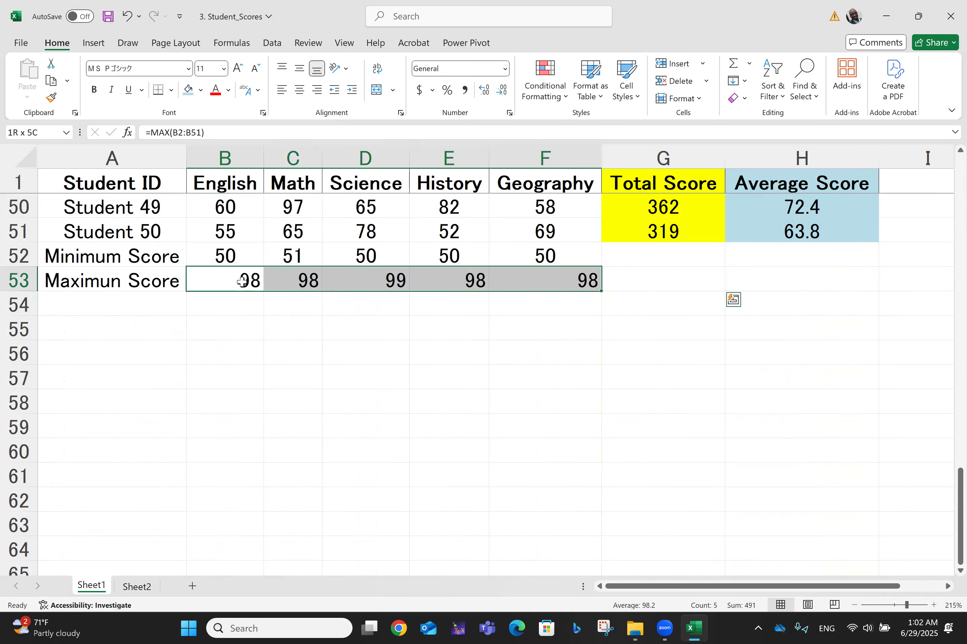
pyautogui.click(300, 90)
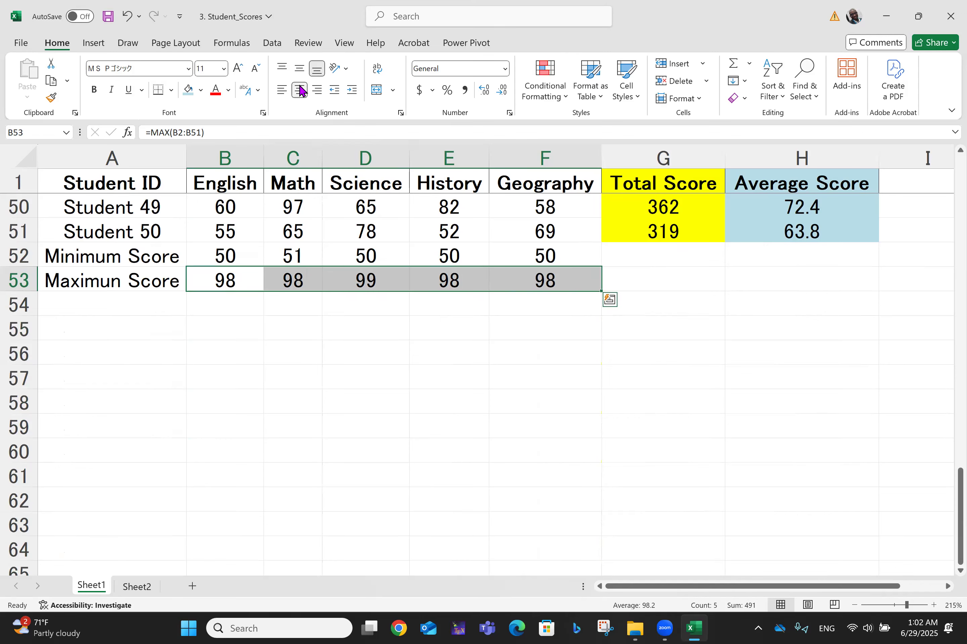
# Step: Copy the whole Sheet1 table, A1:H53, and paste it at A1 of a newly added worksheet
pyautogui.scroll(15, 300, 90)
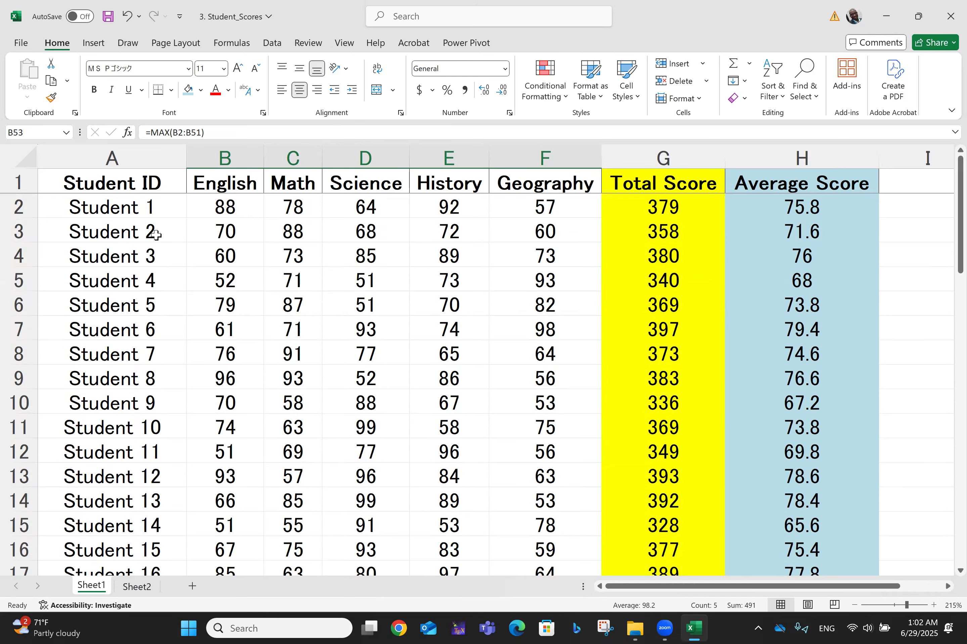
pyautogui.click(52, 185)
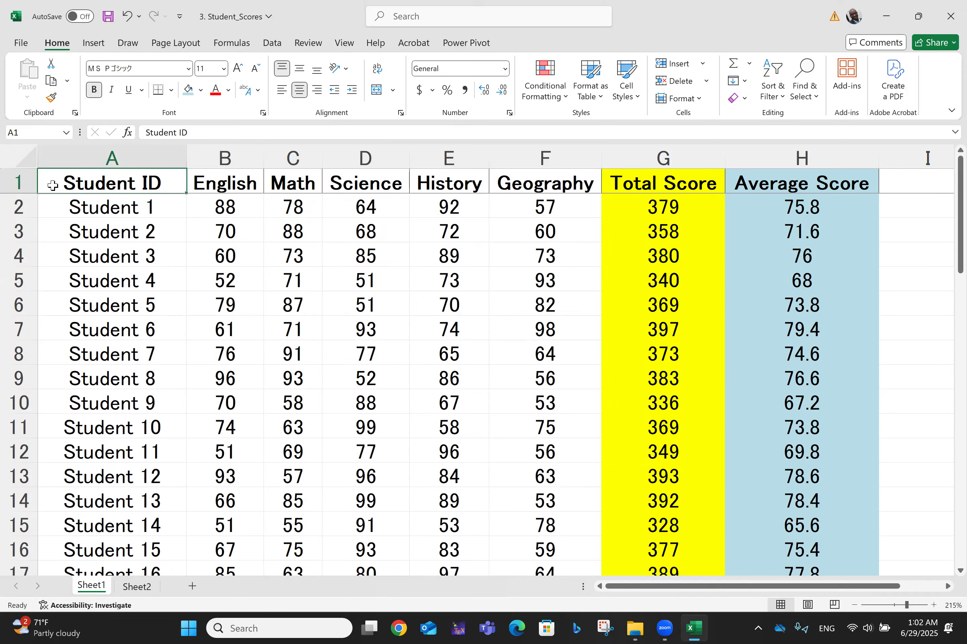
pyautogui.hotkey('ctrl', 'shift', 'End')
pyautogui.hotkey('ctrl', 'c')
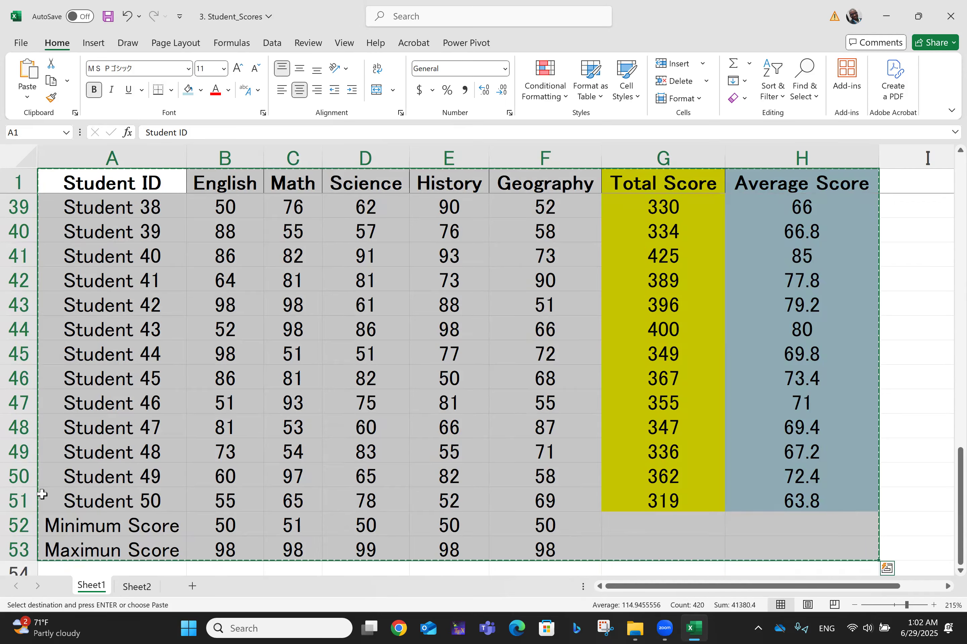
pyautogui.click(136, 586)
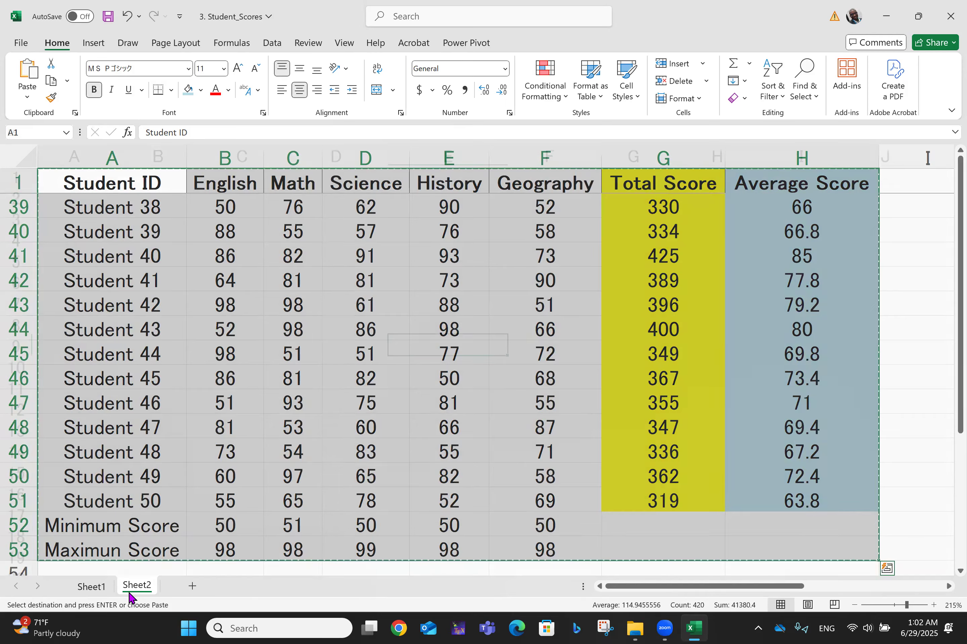
pyautogui.click(189, 588)
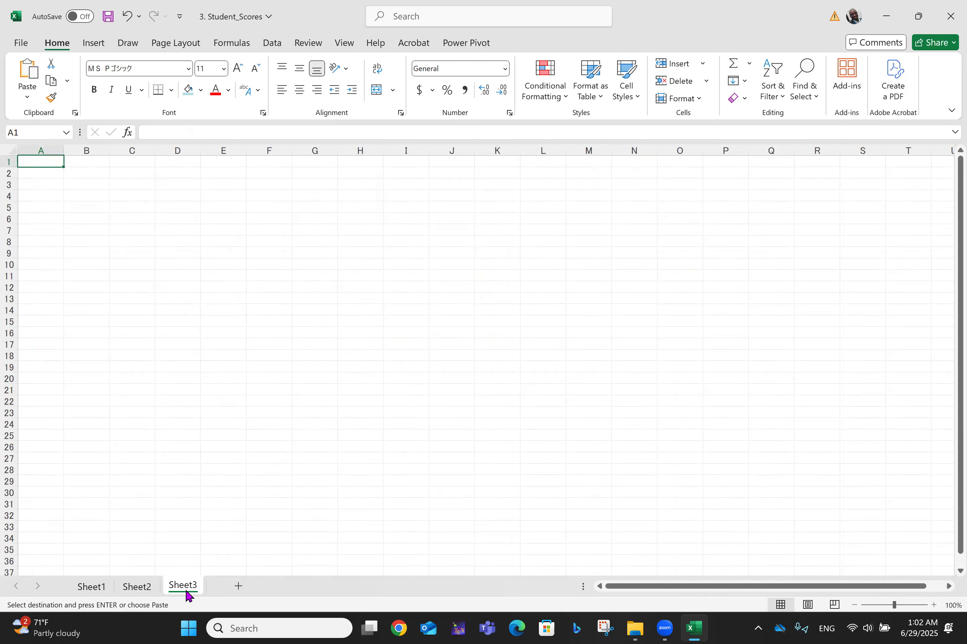
pyautogui.hotkey('ctrl', 'v')
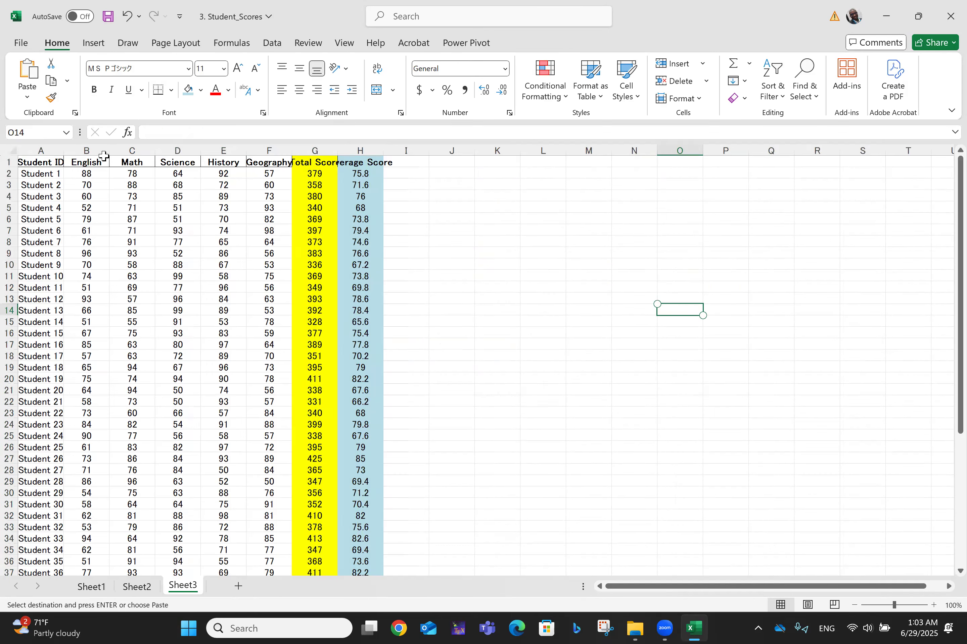
# Step: AutoFit the widths of the pasted table's columns, from Student ID through Average Score, to their contents
pyautogui.doubleClick(133, 152)
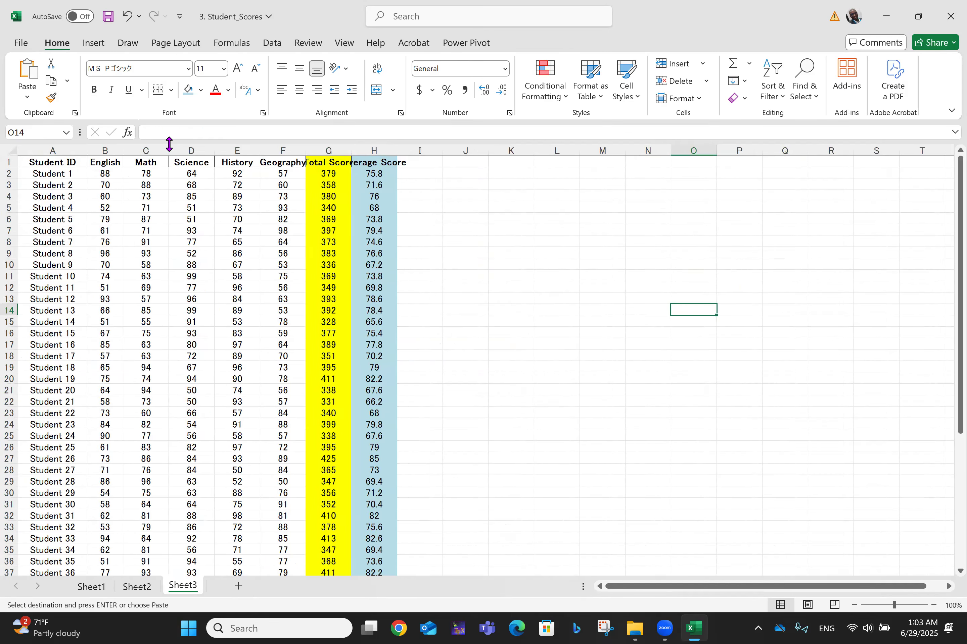
pyautogui.doubleClick(168, 148)
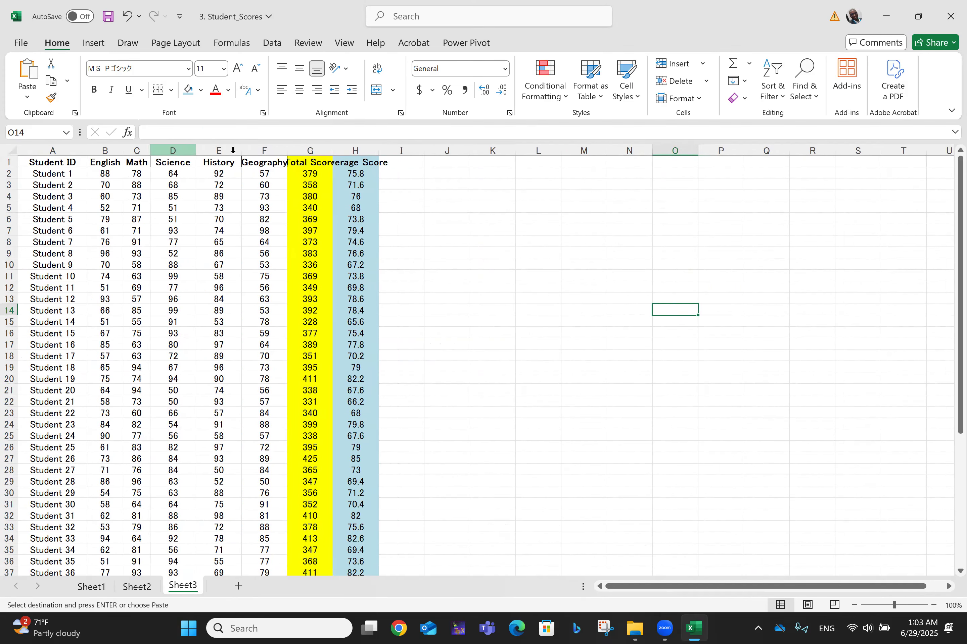
pyautogui.doubleClick(196, 148)
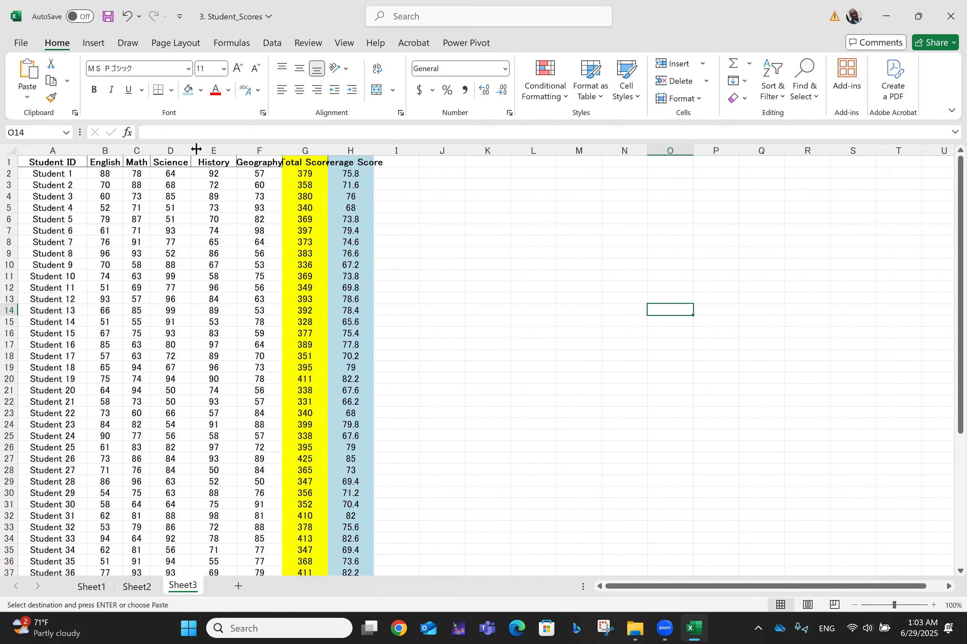
pyautogui.doubleClick(236, 146)
pyautogui.doubleClick(273, 149)
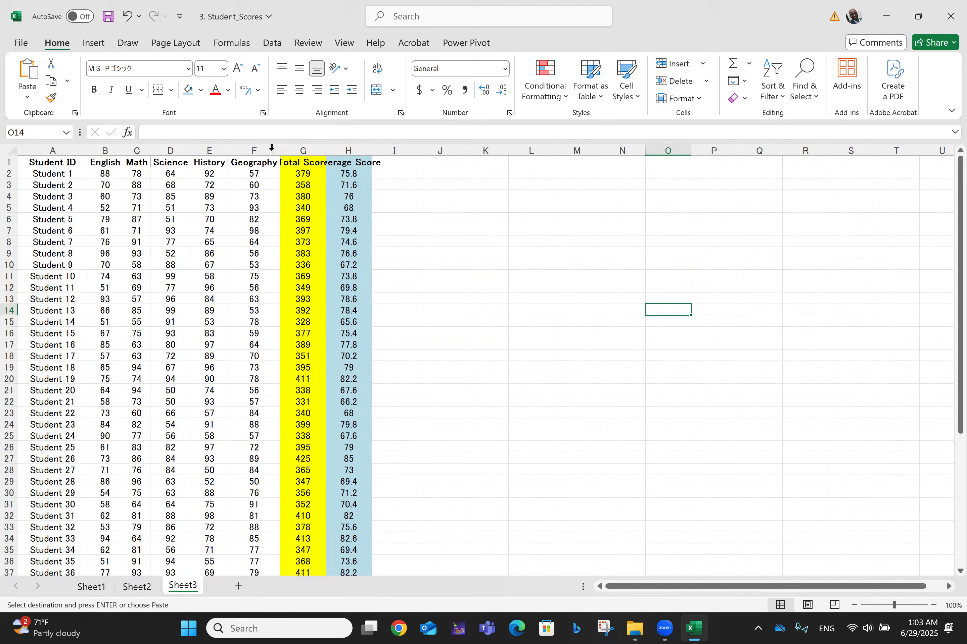
pyautogui.doubleClick(324, 150)
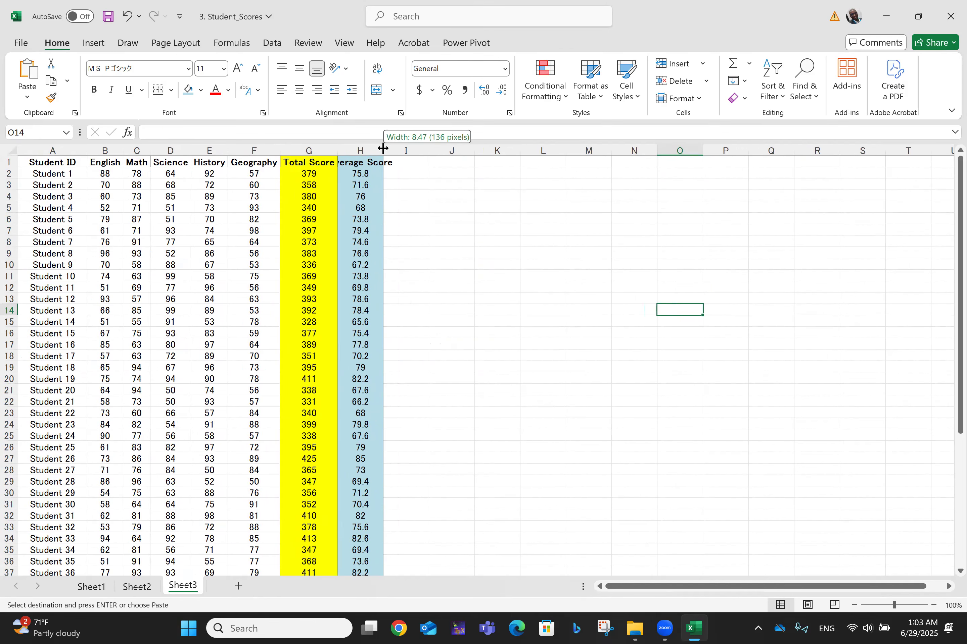
pyautogui.doubleClick(385, 145)
pyautogui.click(382, 145)
pyautogui.click(495, 257)
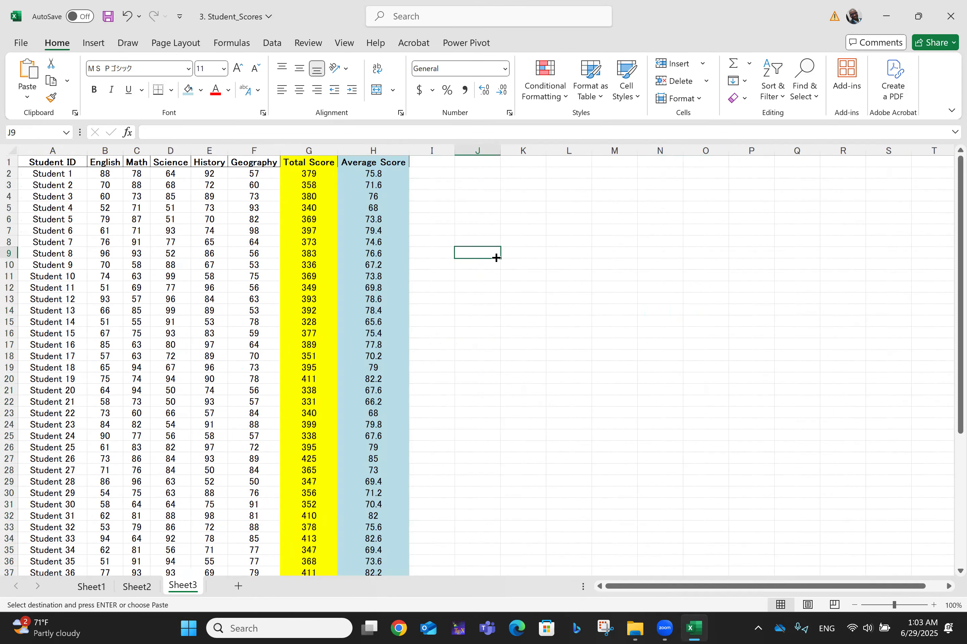
# Step: Delete rows 52 and 53, holding the minimum and maximum scores, from Sheet3
pyautogui.scroll(-15, 496, 258)
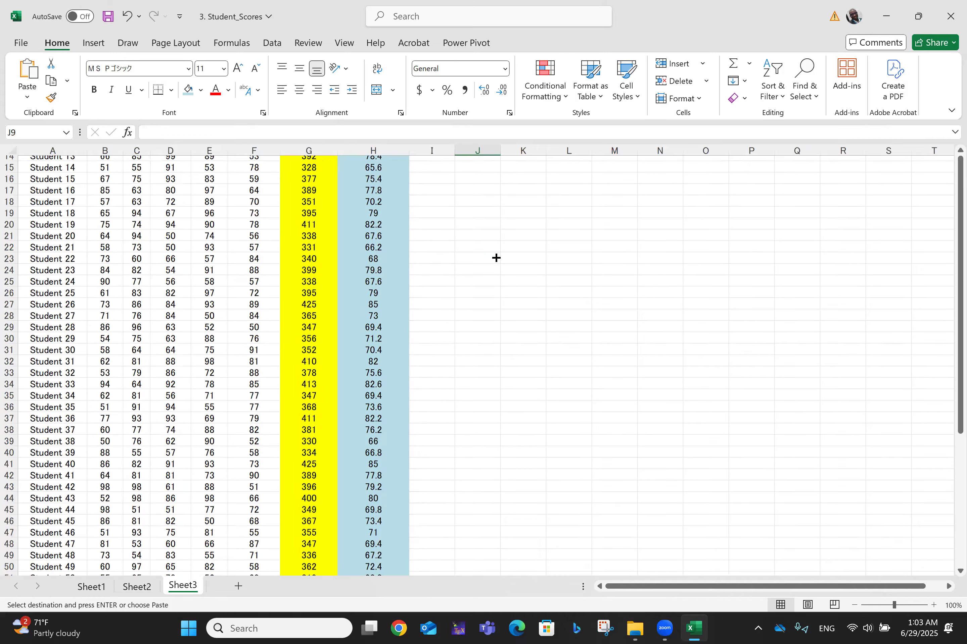
pyautogui.scroll(3, 496, 258)
pyautogui.scroll(2, 13, 315)
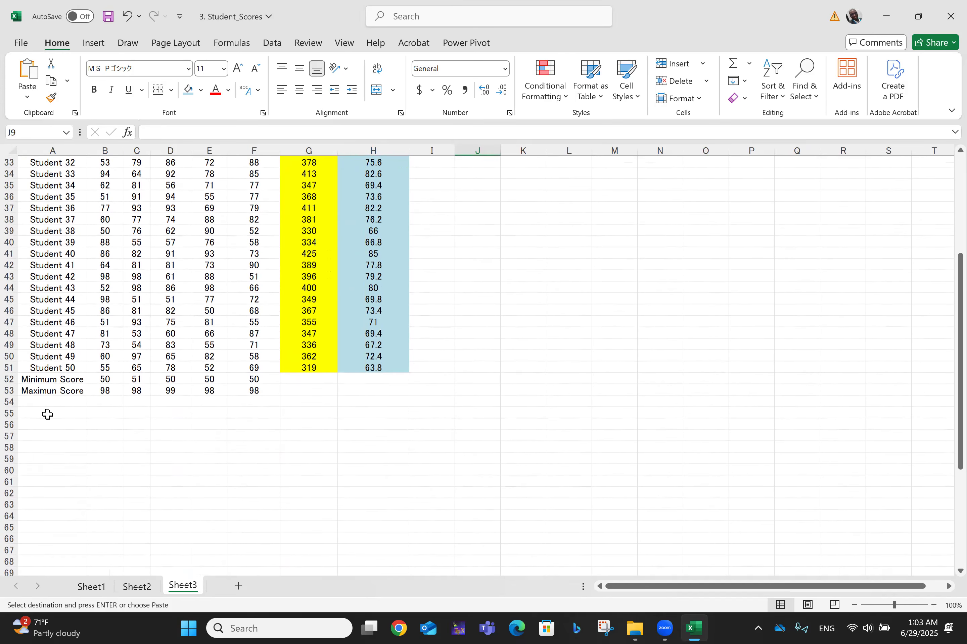
pyautogui.click(9, 378)
pyautogui.moveTo(9, 378); pyautogui.dragTo(9, 390)
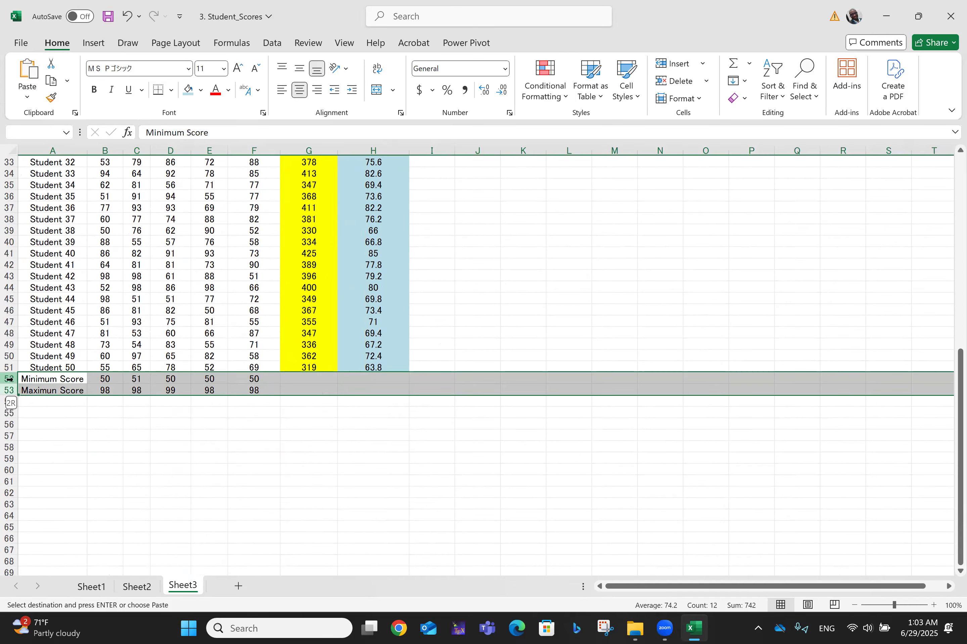
pyautogui.rightClick(10, 391)
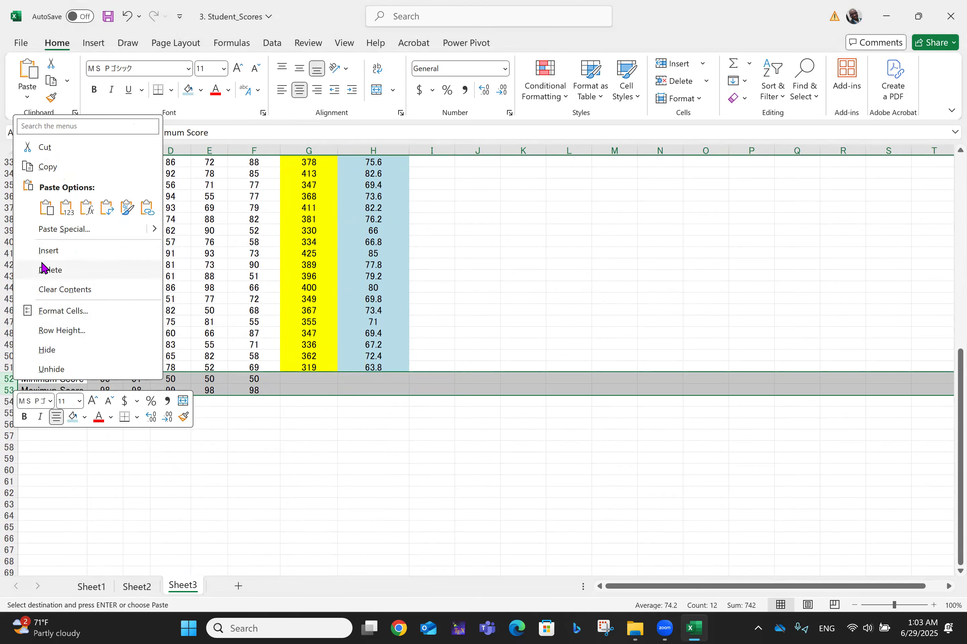
pyautogui.click(44, 272)
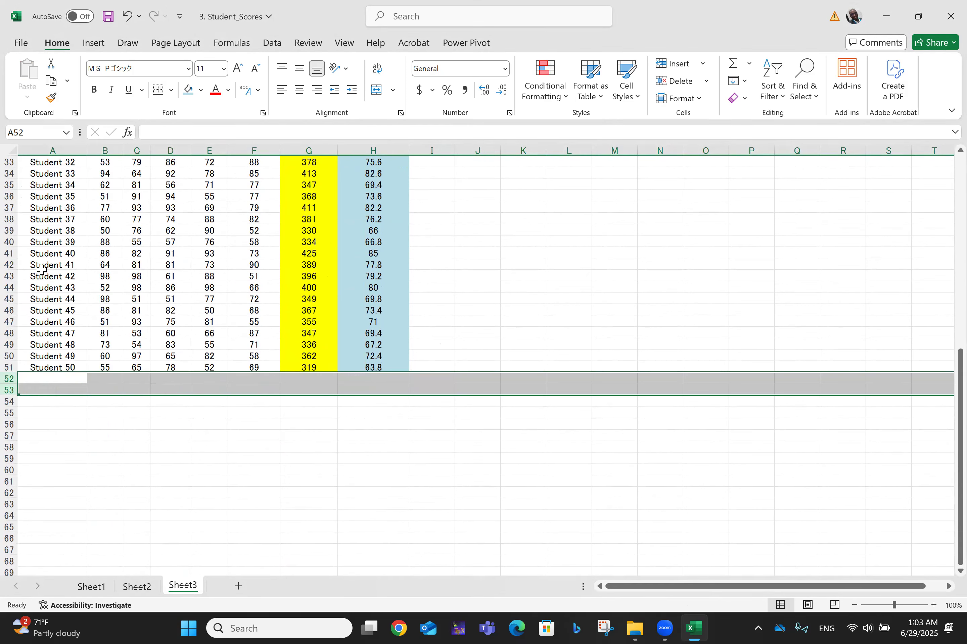
pyautogui.click(208, 494)
# Step: Zoom in on the copied table in Sheet3 to 185%, with its header row in view
pyautogui.scroll(11, 208, 496)
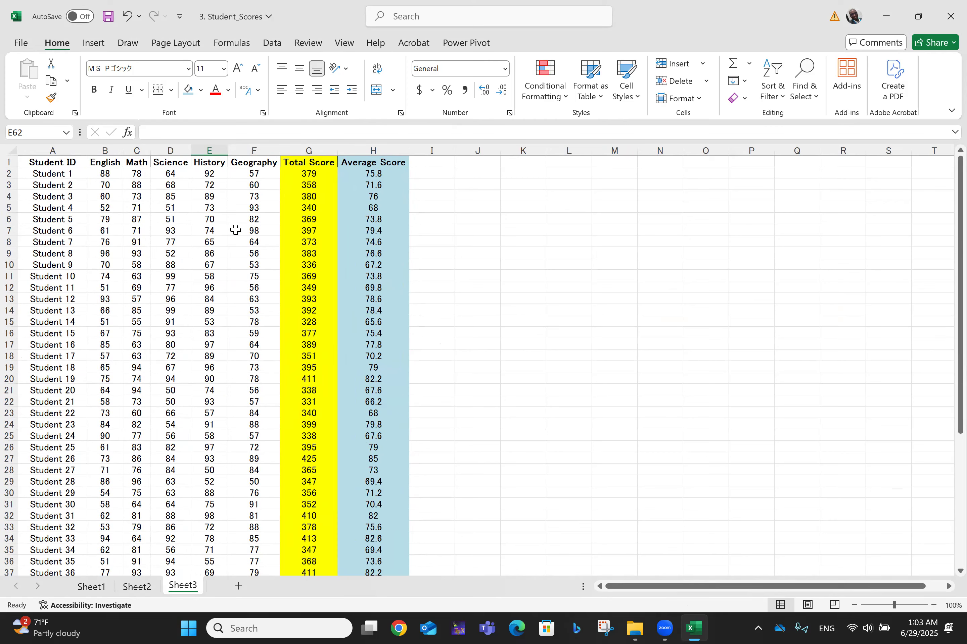
pyautogui.keyDown('ctrl'); pyautogui.scroll(1, 235, 230); pyautogui.keyUp('ctrl')
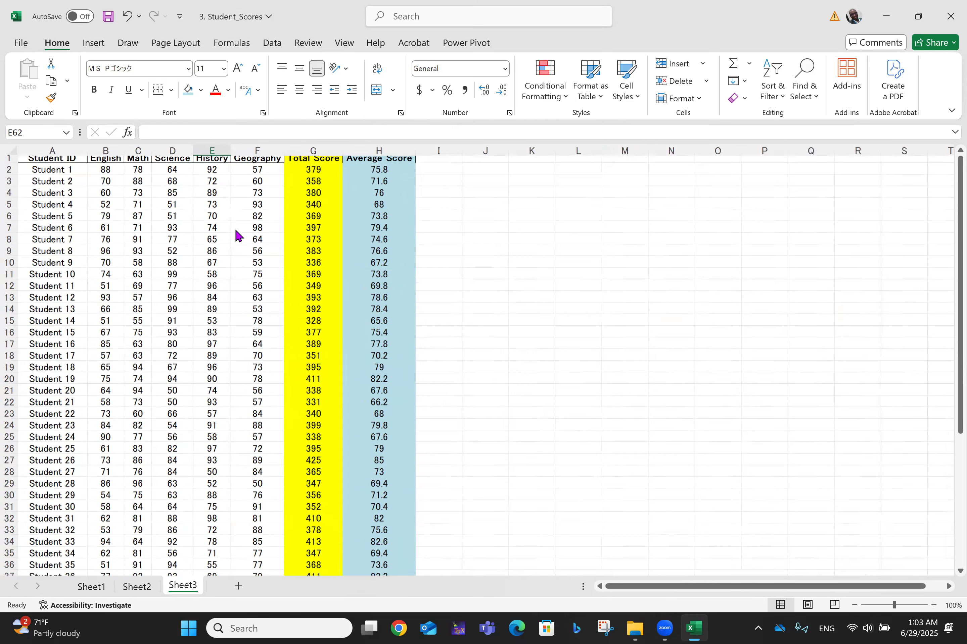
pyautogui.keyDown('ctrl'); pyautogui.scroll(4, 235, 230); pyautogui.keyUp('ctrl')
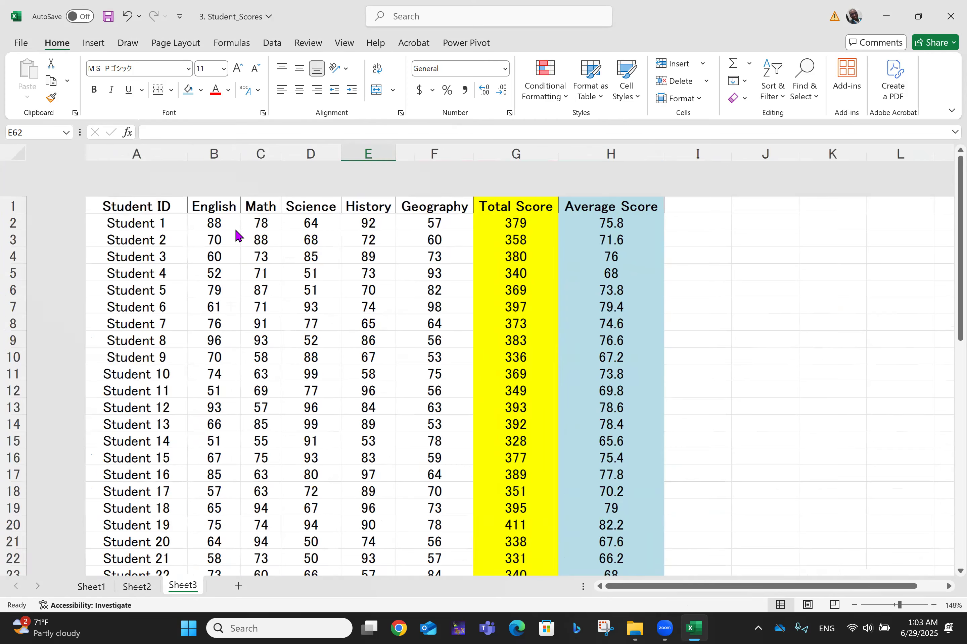
pyautogui.keyDown('ctrl'); pyautogui.scroll(1, 235, 230); pyautogui.keyUp('ctrl')
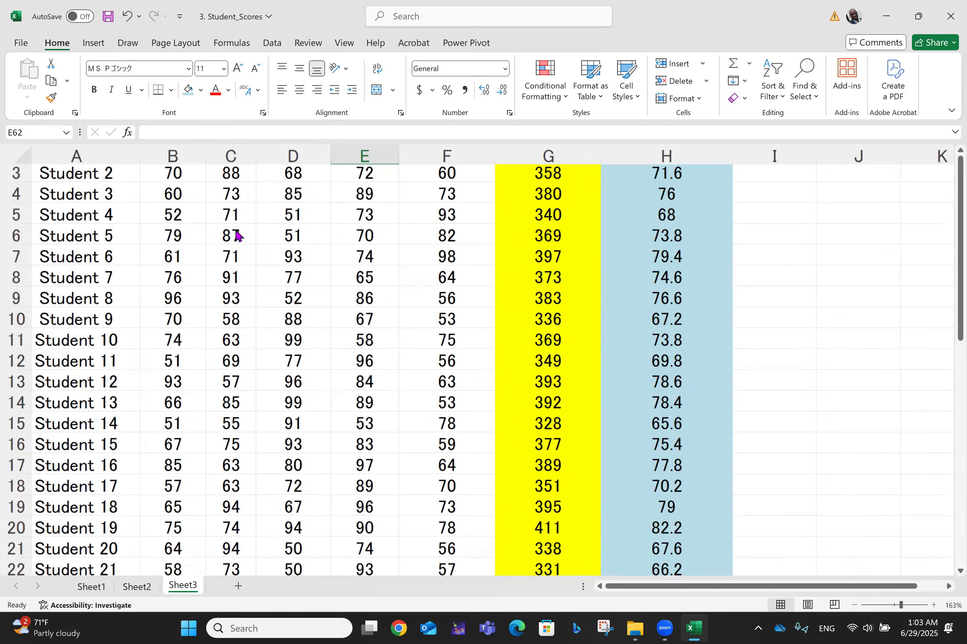
pyautogui.scroll(1, 237, 235)
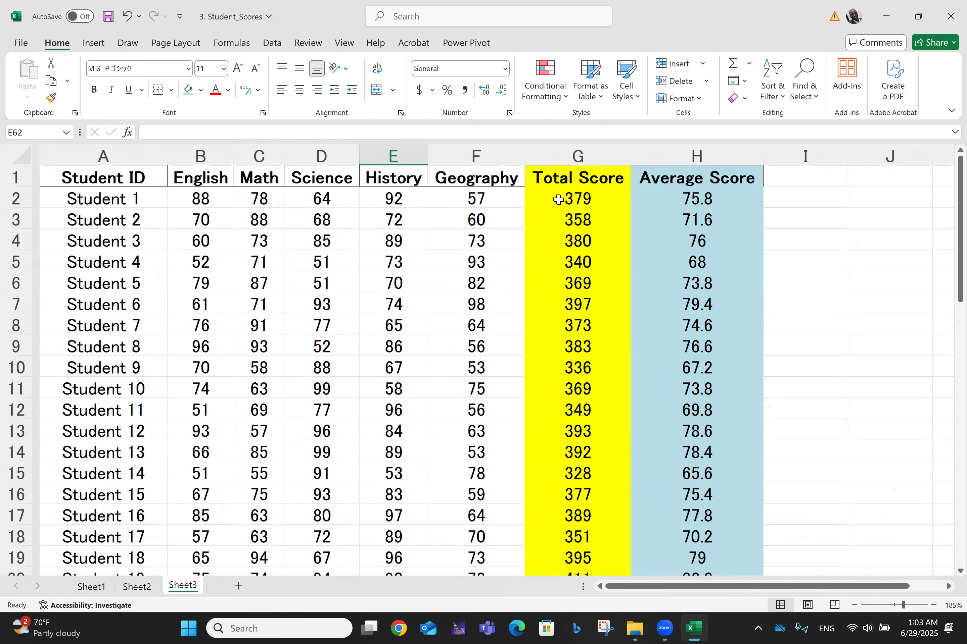
# Step: Sort the whole Sheet3 score table, headers included, by Average Score from largest to smallest
pyautogui.click(833, 269)
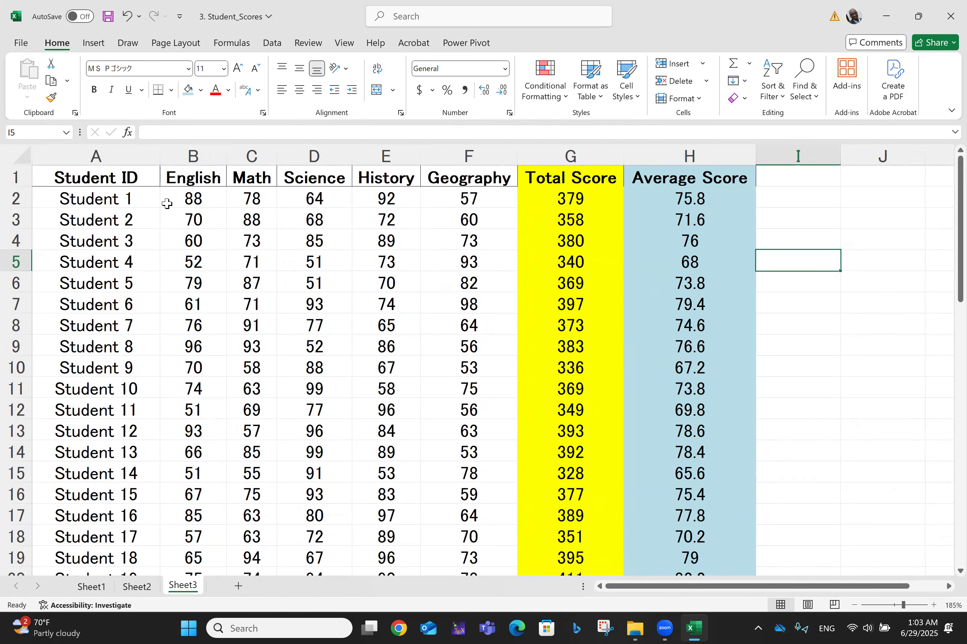
pyautogui.click(59, 182)
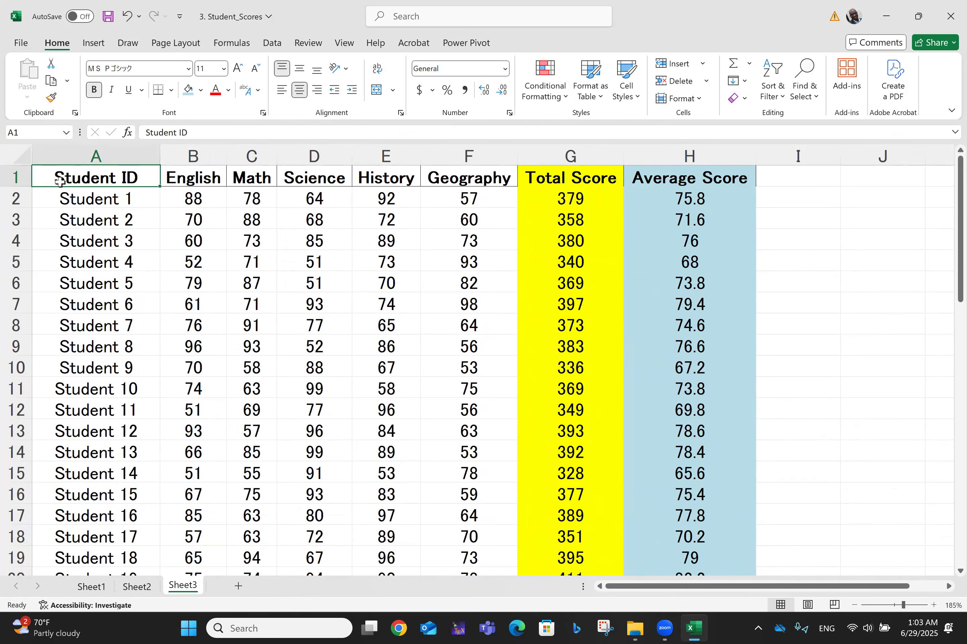
pyautogui.hotkey('ctrl', 'shift', 'End')
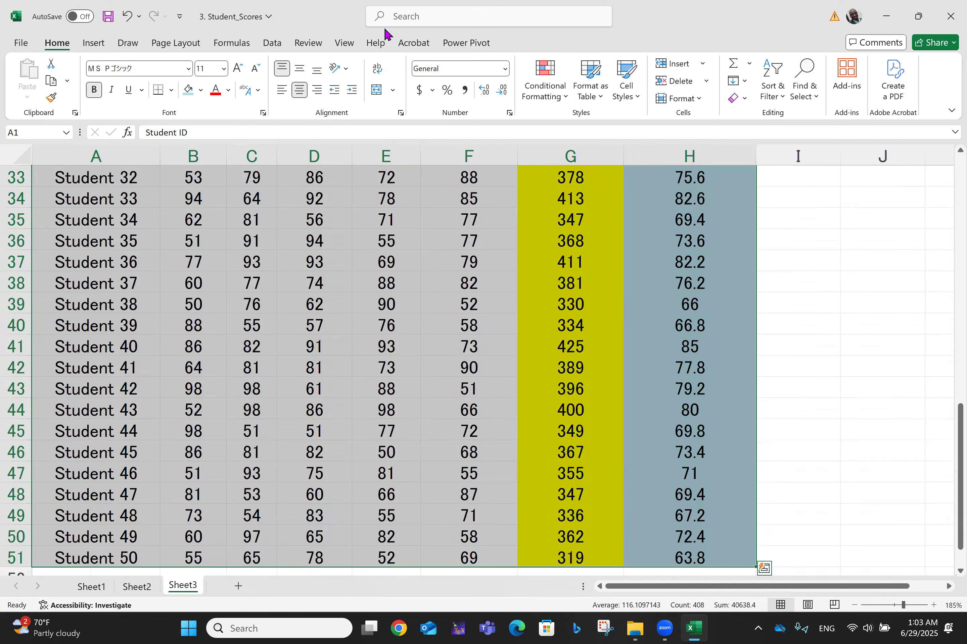
pyautogui.click(775, 97)
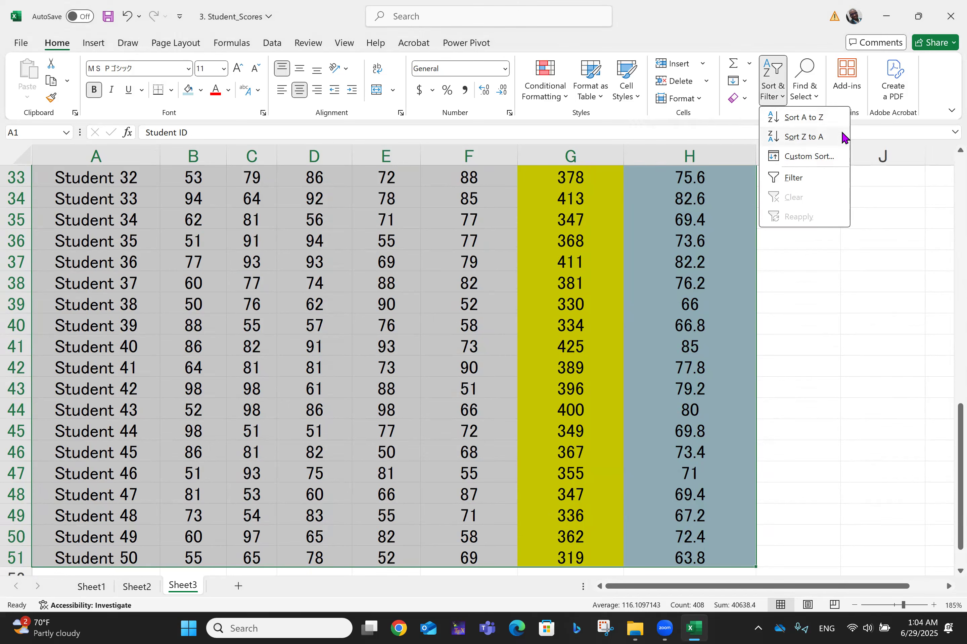
pyautogui.click(816, 157)
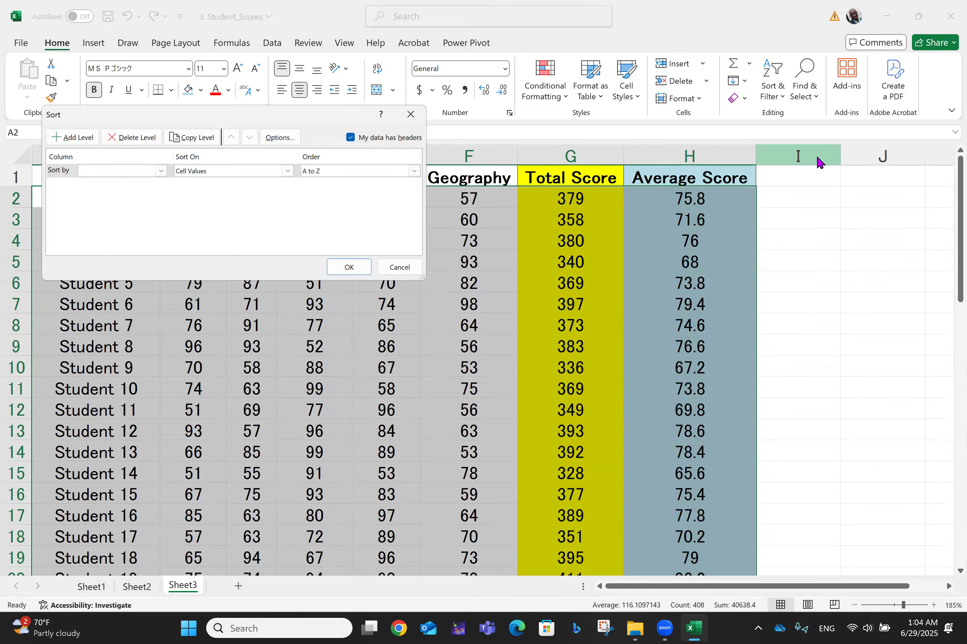
pyautogui.click(159, 170)
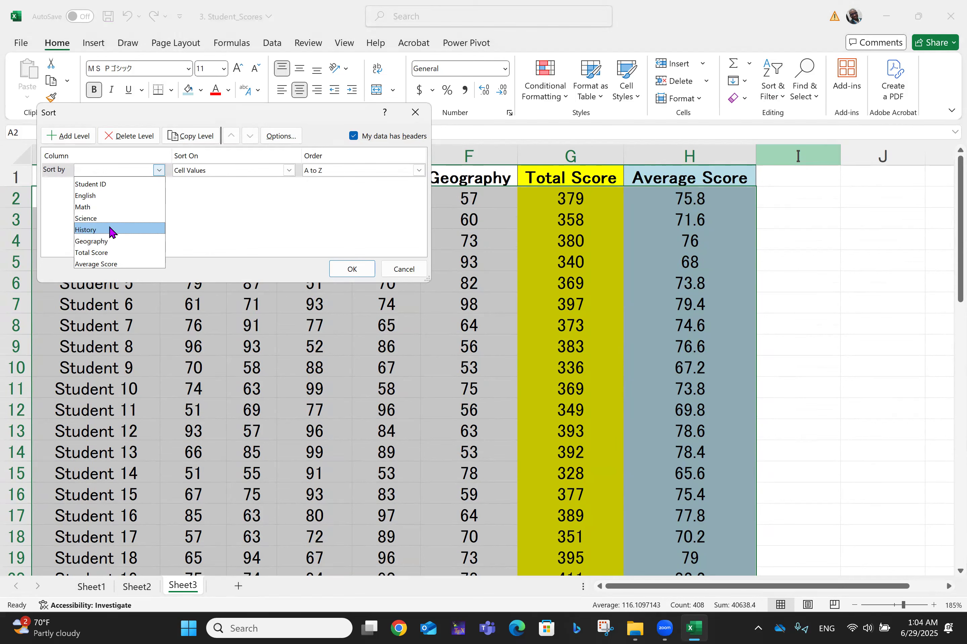
pyautogui.click(107, 254)
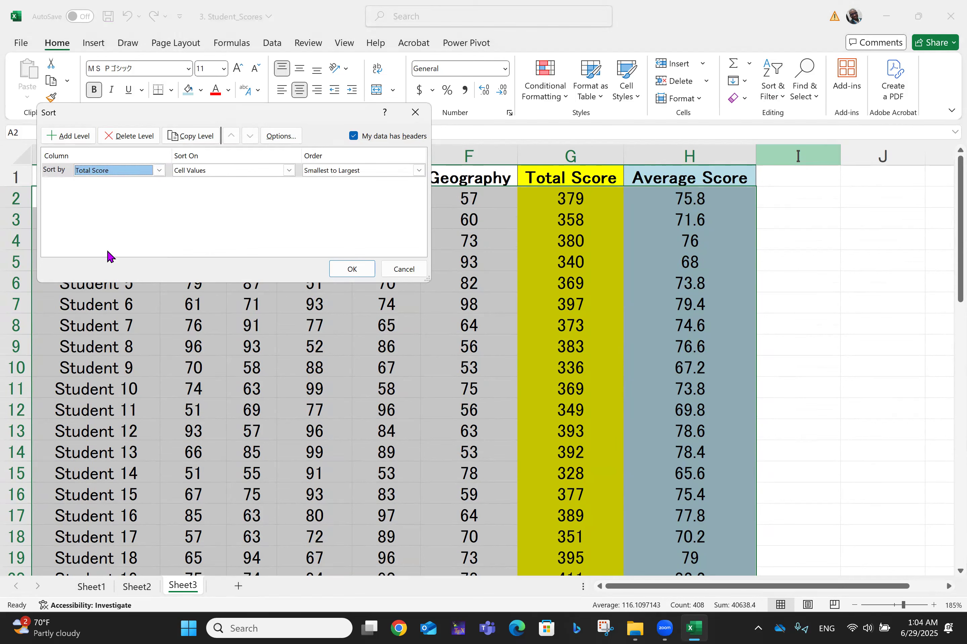
pyautogui.click(158, 172)
pyautogui.click(123, 264)
pyautogui.click(419, 171)
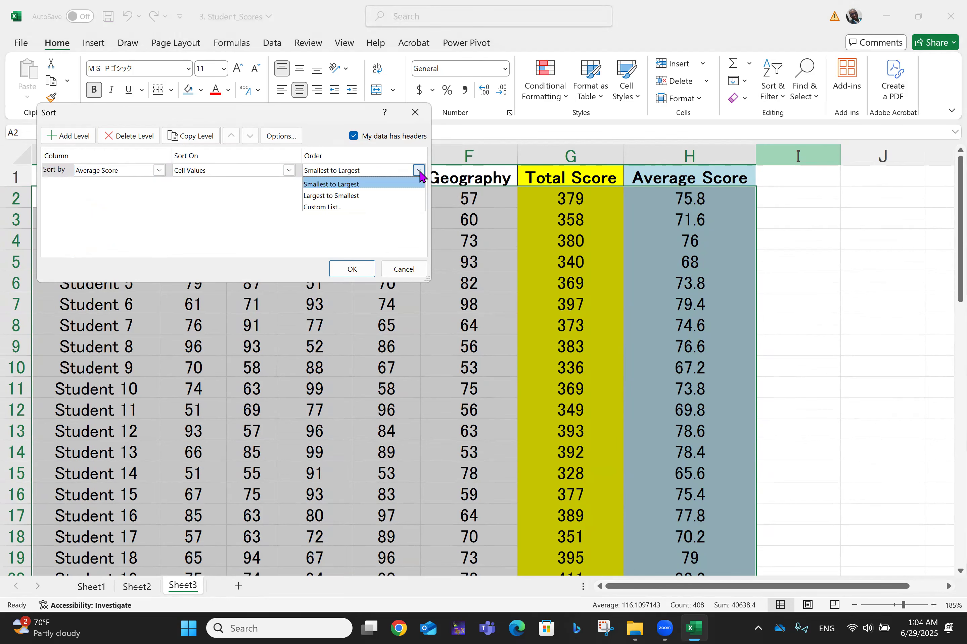
pyautogui.click(379, 198)
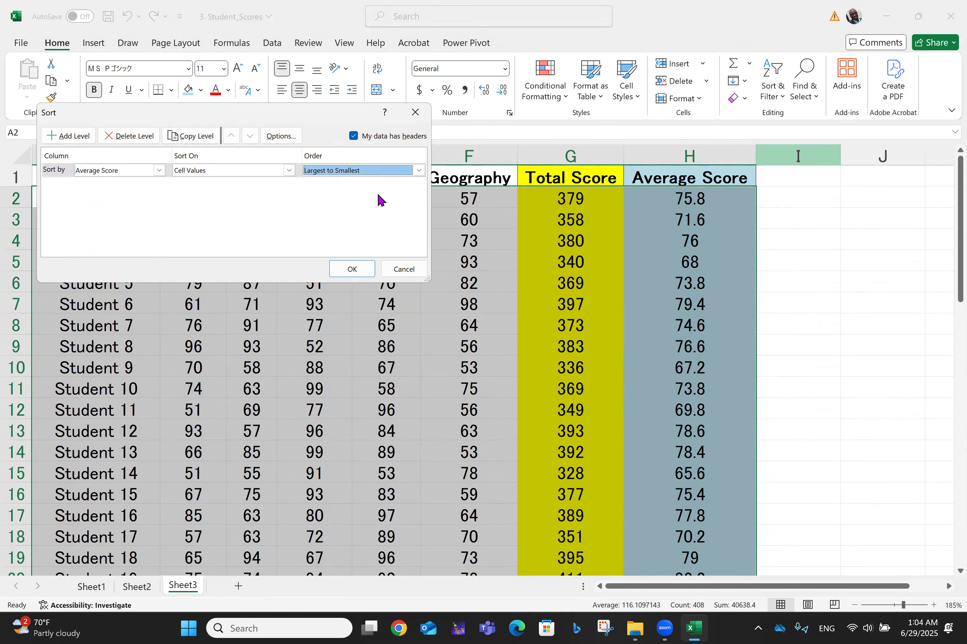
pyautogui.click(351, 270)
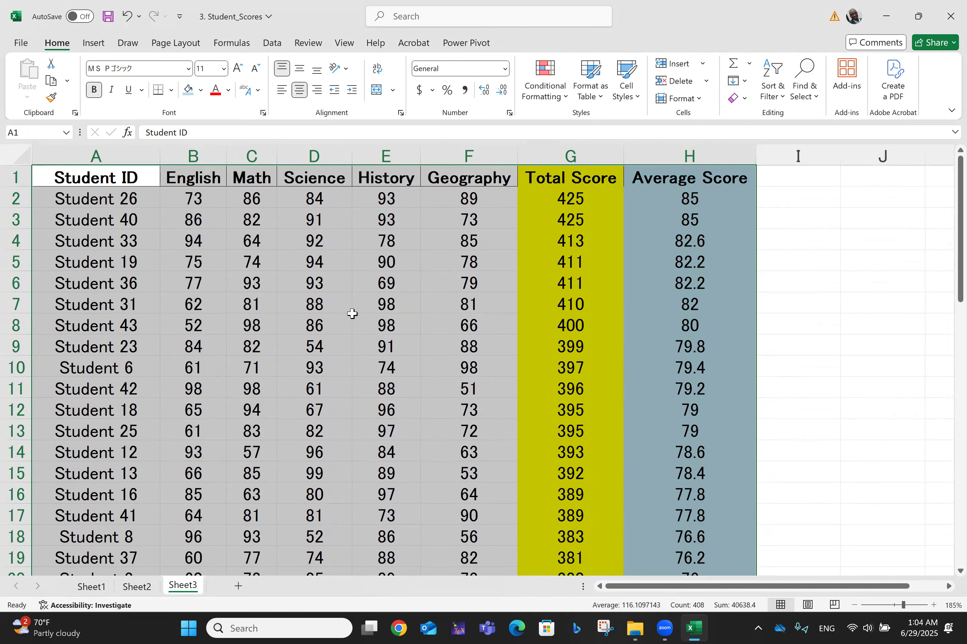
pyautogui.press('Right')
pyautogui.press('Right')
pyautogui.press('Right')
pyautogui.press('Right')
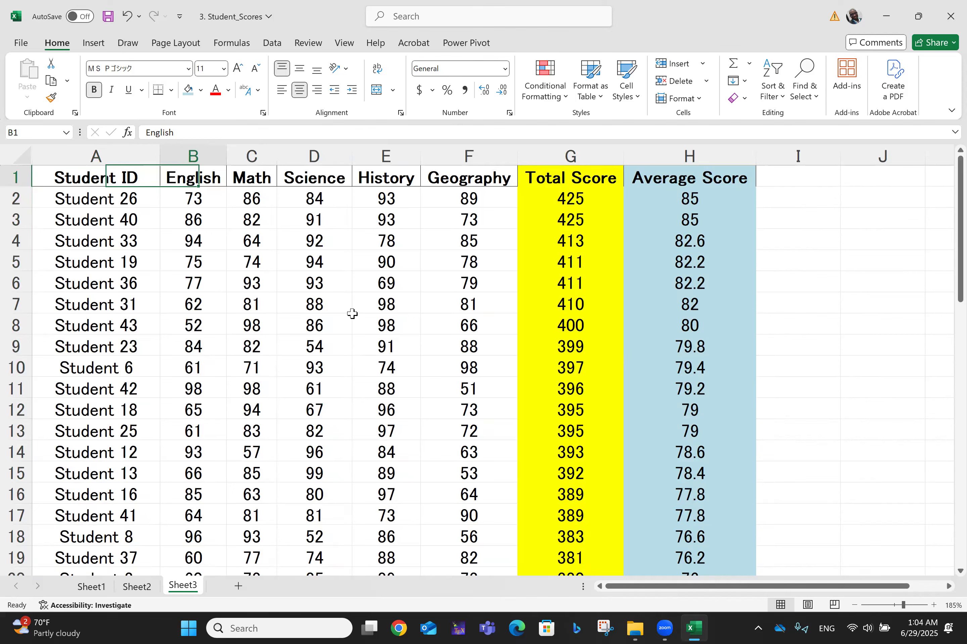
pyautogui.press('Down')
pyautogui.press('Down')
pyautogui.press('Up')
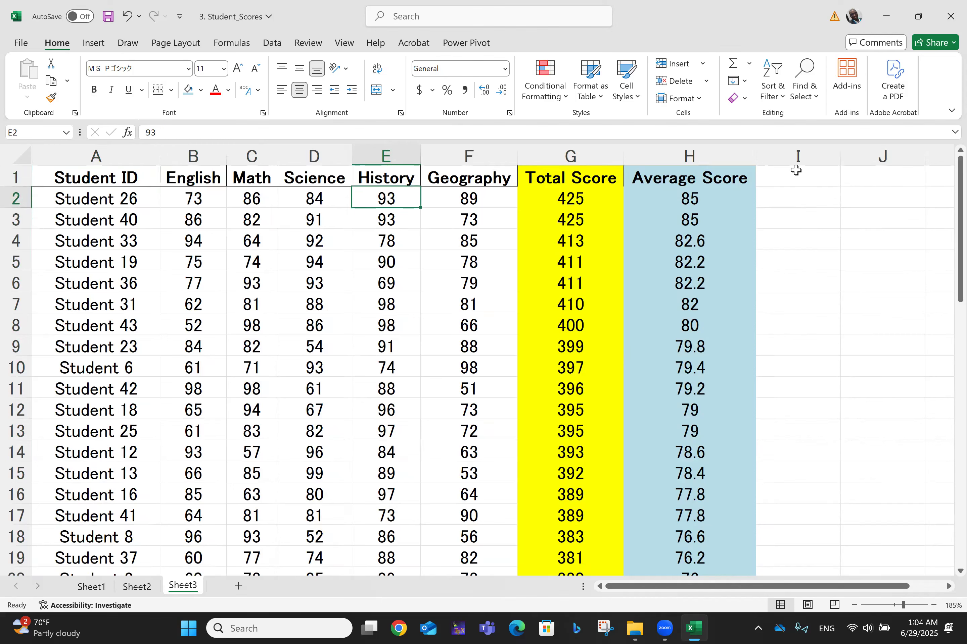
# Step: Add a Position header in I1 and enter 1st for the top student in I2
pyautogui.click(796, 170)
pyautogui.write('Position')
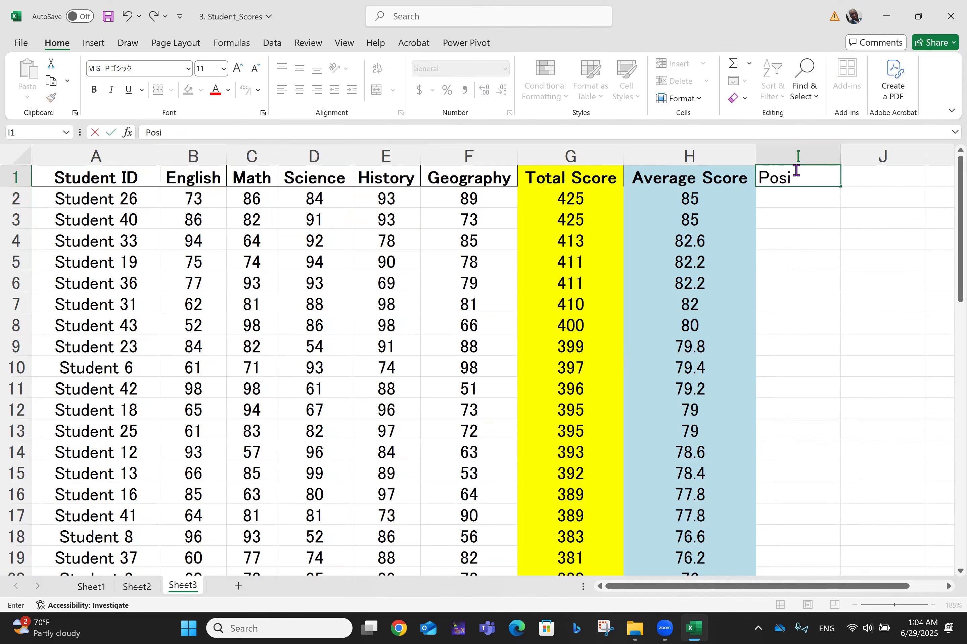
pyautogui.click(800, 195)
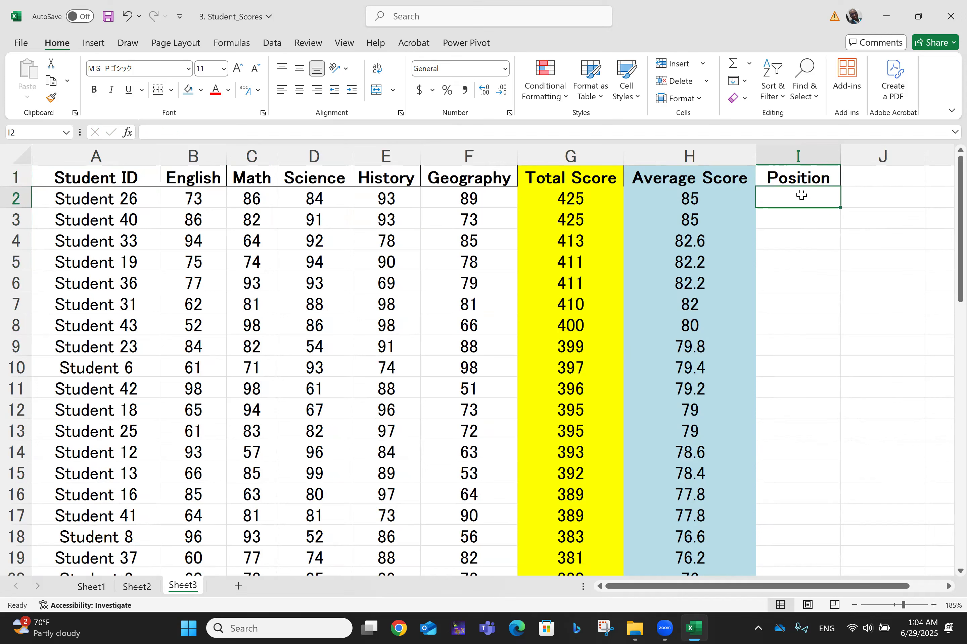
pyautogui.write('1st')
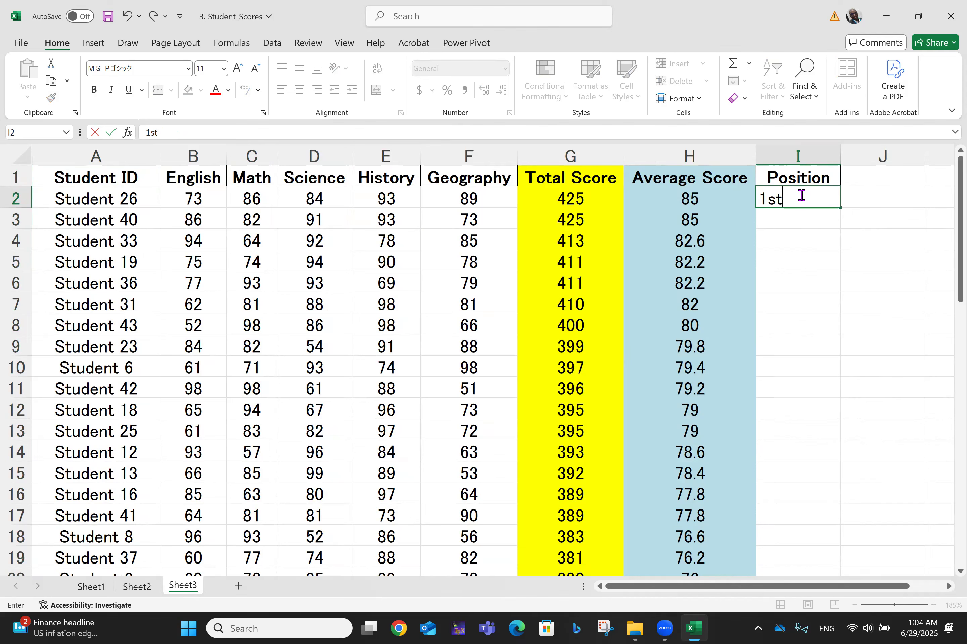
pyautogui.press('Return')
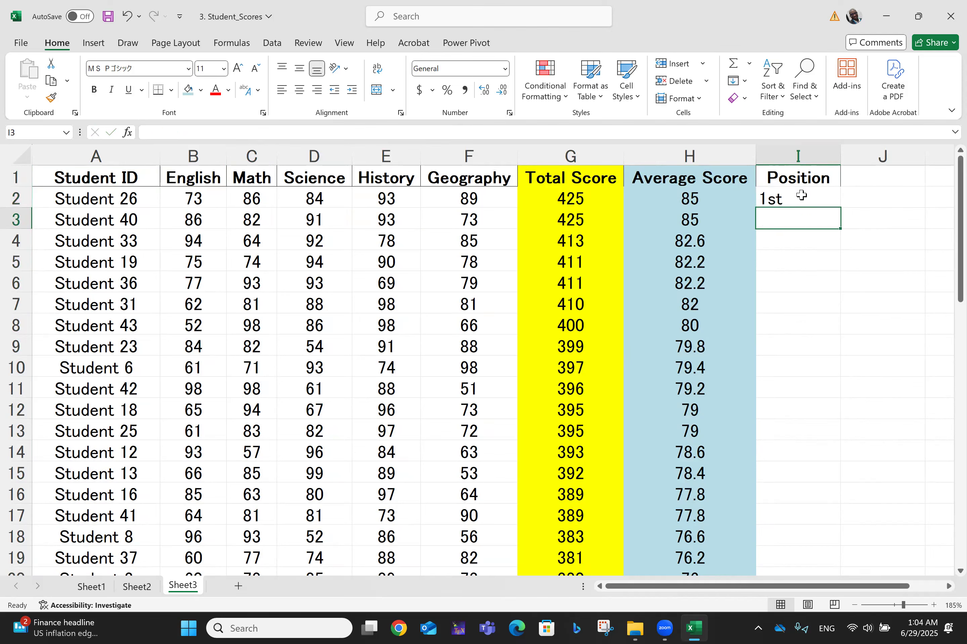
# Step: Fill the position series from I2 down to the last student in I51
pyautogui.click(792, 198)
pyautogui.moveTo(843, 207); pyautogui.dragTo(823, 525)
pyautogui.click(890, 370)
pyautogui.hotkey('ctrl', 'Up')
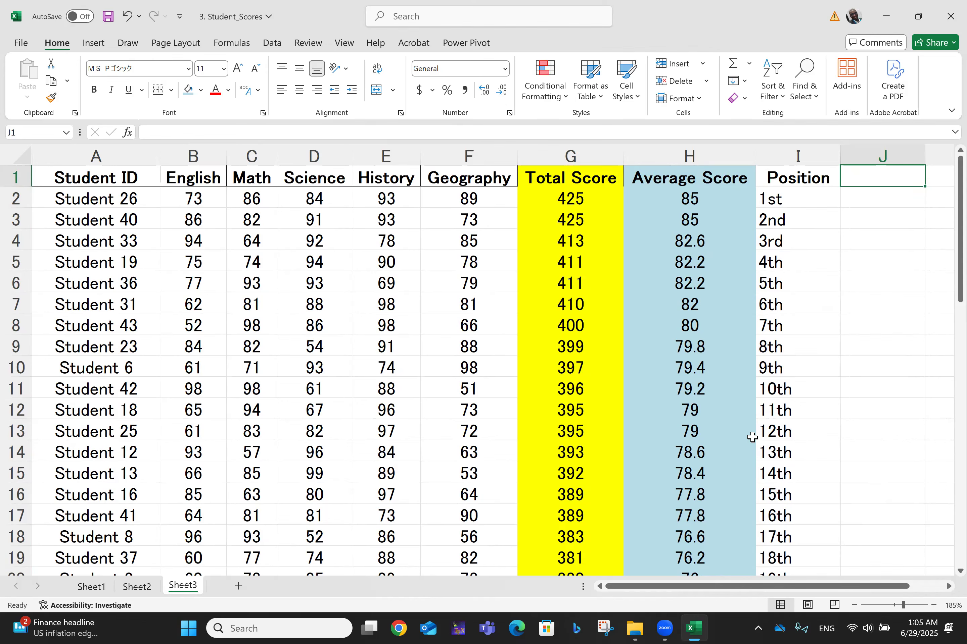
# Step: Review the Position column against the sorted scores from the first student down to the last
pyautogui.press('Down')
pyautogui.press('Down')
pyautogui.press('Down')
pyautogui.press('Down')
pyautogui.press('Down')
pyautogui.press('Down')
pyautogui.press('Down')
pyautogui.press('Down')
pyautogui.press('Down')
pyautogui.press('Down')
pyautogui.press('Down')
pyautogui.press('Down')
pyautogui.press('Down')
pyautogui.press('Down')
pyautogui.press('Down')
pyautogui.press('Down')
pyautogui.press('Down')
pyautogui.press('Down')
pyautogui.press('Down')
pyautogui.press('Down')
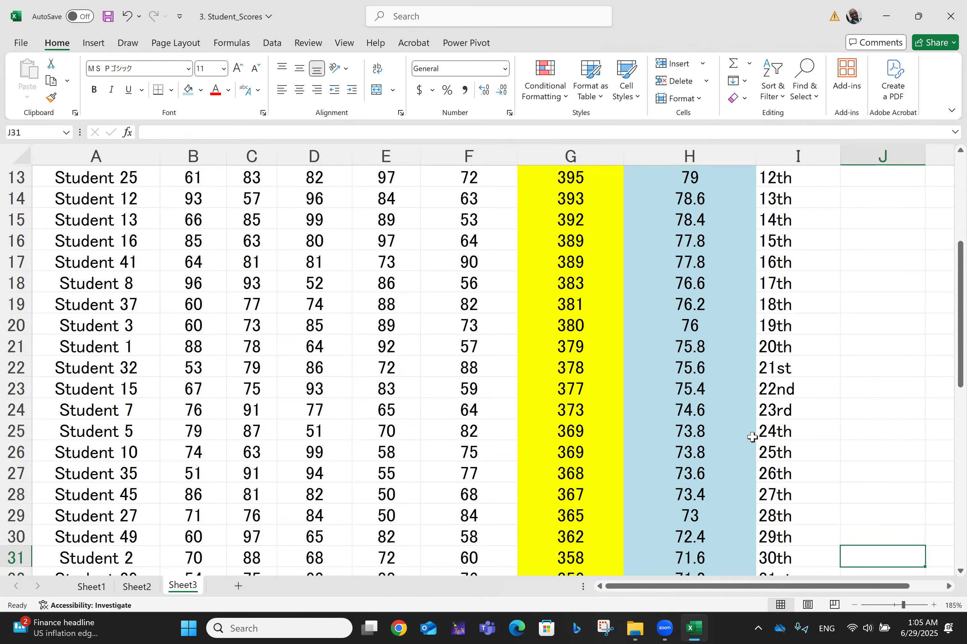
pyautogui.press('Down')
pyautogui.press('Down')
pyautogui.press('Down')
pyautogui.press('Down')
pyautogui.press('Down')
pyautogui.press('Up')
pyautogui.press('Up')
pyautogui.press('Up')
pyautogui.press('Up')
pyautogui.press('Up')
pyautogui.press('Up')
pyautogui.press('Up')
pyautogui.press('Up')
pyautogui.press('Up')
pyautogui.press('Up')
pyautogui.press('Up')
pyautogui.press('Up')
pyautogui.press('Up')
pyautogui.press('Up')
pyautogui.press('Up')
pyautogui.press('Up')
pyautogui.press('Up')
pyautogui.press('Up')
pyautogui.press('Up')
pyautogui.press('Up')
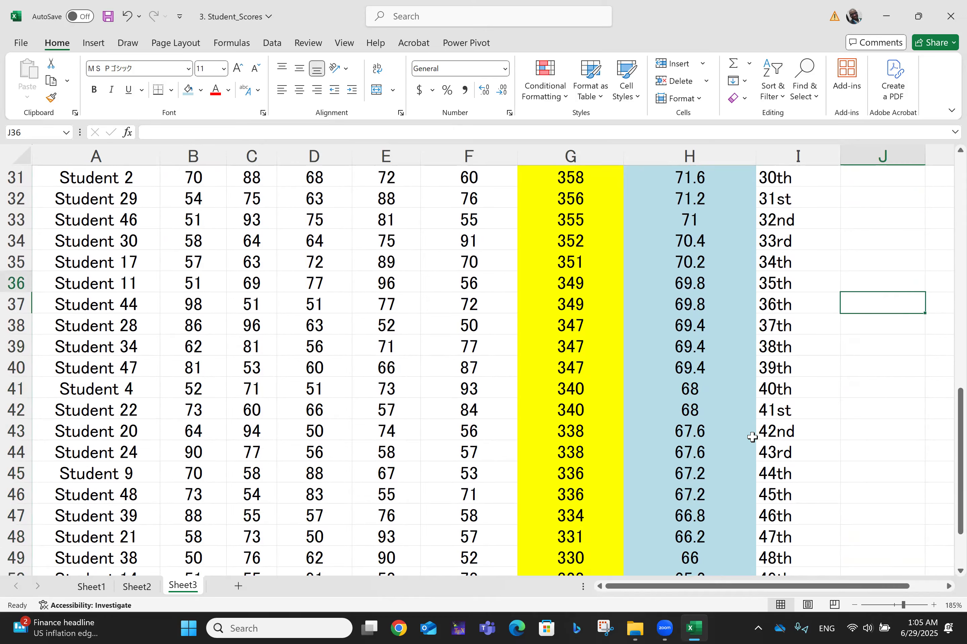
pyautogui.press('Up')
pyautogui.press('Up')
pyautogui.press('Up')
pyautogui.press('Up')
pyautogui.press('Up')
pyautogui.press('Up')
pyautogui.press('Up')
pyautogui.press('Up')
pyautogui.press('Up')
pyautogui.press('Up')
pyautogui.press('Up')
pyautogui.press('Up')
pyautogui.press('Up')
pyautogui.press('Up')
pyautogui.press('Up')
pyautogui.press('Up')
pyautogui.press('Up')
pyautogui.press('Up')
pyautogui.press('Up')
pyautogui.press('Up')
pyautogui.press('Down')
pyautogui.press('Down')
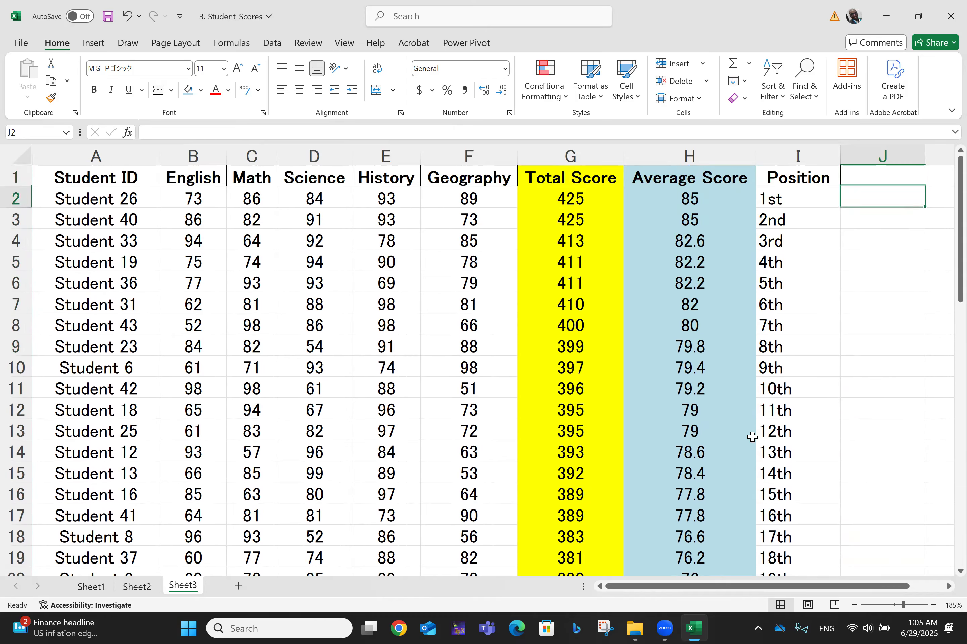
pyautogui.press('Down')
pyautogui.press('Down')
pyautogui.press('Down')
pyautogui.press('Down')
pyautogui.press('Down')
pyautogui.press('Down')
pyautogui.press('Down')
pyautogui.press('Down')
pyautogui.press('Down')
pyautogui.press('Down')
pyautogui.press('Down')
pyautogui.press('Down')
pyautogui.press('Down')
pyautogui.press('Down')
pyautogui.press('Down')
pyautogui.press('Down')
pyautogui.press('Down')
pyautogui.press('Down')
pyautogui.press('Down')
pyautogui.press('Down')
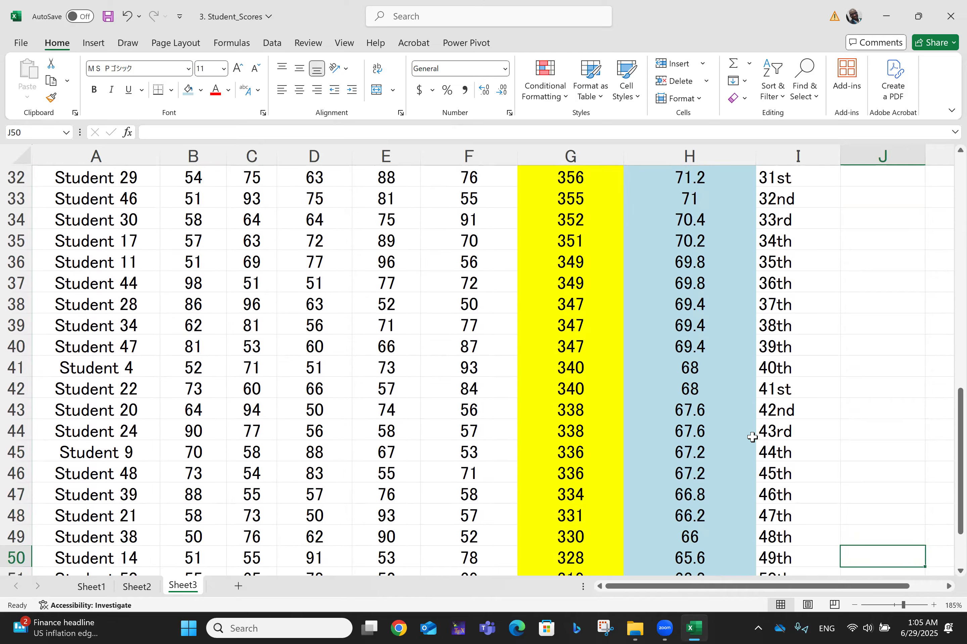
pyautogui.press('Up')
pyautogui.press('Up')
pyautogui.press('Up')
pyautogui.press('Up')
pyautogui.press('Up')
pyautogui.press('Up')
pyautogui.press('Up')
pyautogui.press('Up')
pyautogui.press('Up')
pyautogui.press('Up')
pyautogui.press('Up')
pyautogui.press('Up')
pyautogui.press('Up')
pyautogui.press('Up')
pyautogui.press('Up')
pyautogui.press('Up')
pyautogui.press('Up')
pyautogui.press('Up')
pyautogui.press('Up')
pyautogui.press('Up')
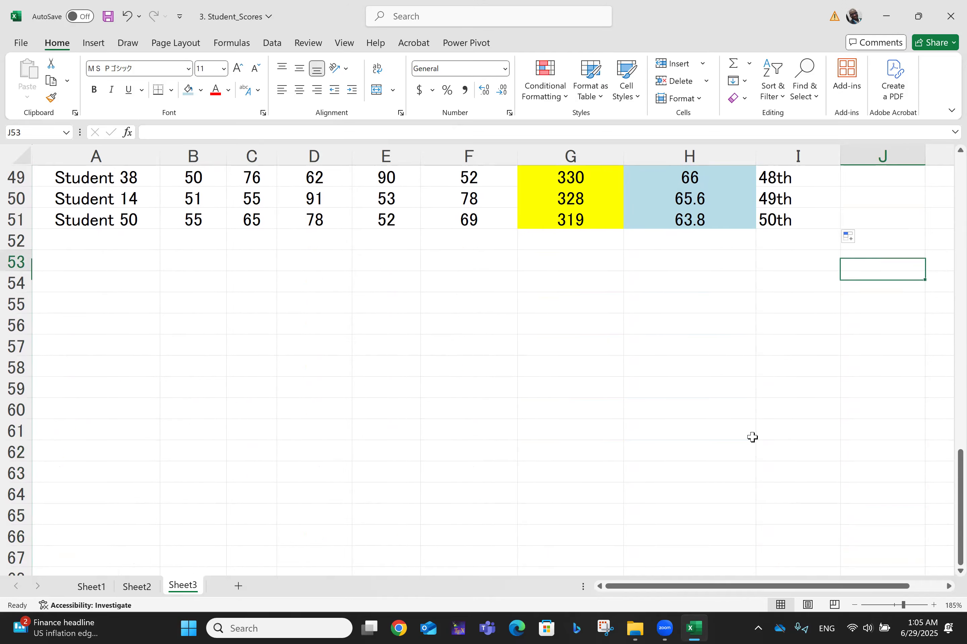
pyautogui.press('Up')
pyautogui.press('Up')
pyautogui.press('Up')
pyautogui.press('Up')
pyautogui.press('Up')
pyautogui.press('Up')
pyautogui.press('Up')
pyautogui.press('Up')
pyautogui.press('Up')
pyautogui.press('Up')
pyautogui.press('Up')
pyautogui.press('Up')
pyautogui.press('Up')
pyautogui.press('Up')
pyautogui.press('Up')
pyautogui.press('Up')
pyautogui.press('Up')
pyautogui.press('Up')
pyautogui.press('Up')
pyautogui.press('Up')
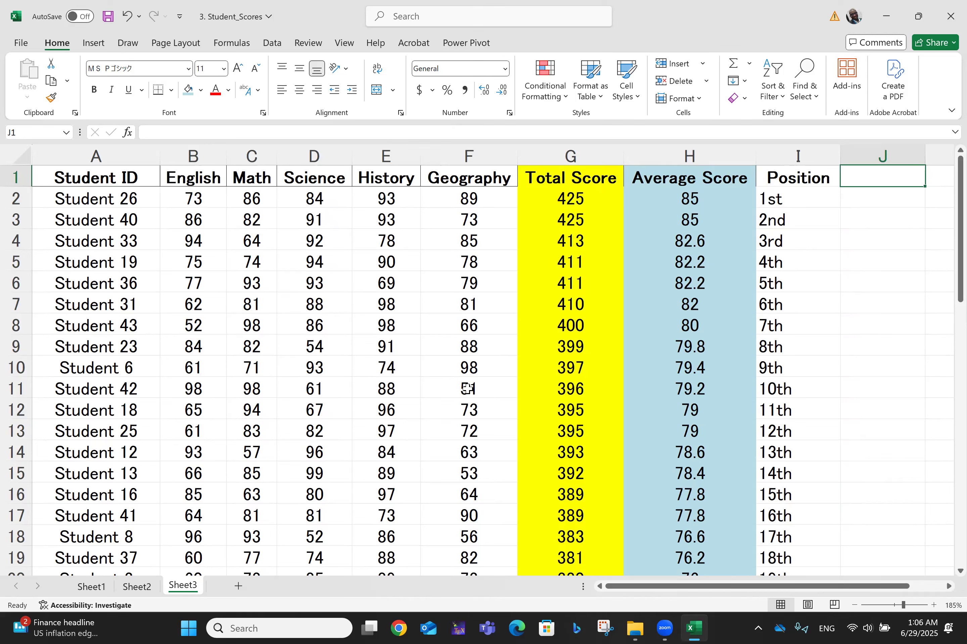
# Step: Center the contents of the whole score table A1:I51, including the Position column, and apply All Borders to it
pyautogui.scroll(3, 468, 389)
pyautogui.press('Left')
pyautogui.press('Left')
pyautogui.press('Left')
pyautogui.press('Left')
pyautogui.press('Left')
pyautogui.press('Left')
pyautogui.press('Left')
pyautogui.press('Left')
pyautogui.press('Left')
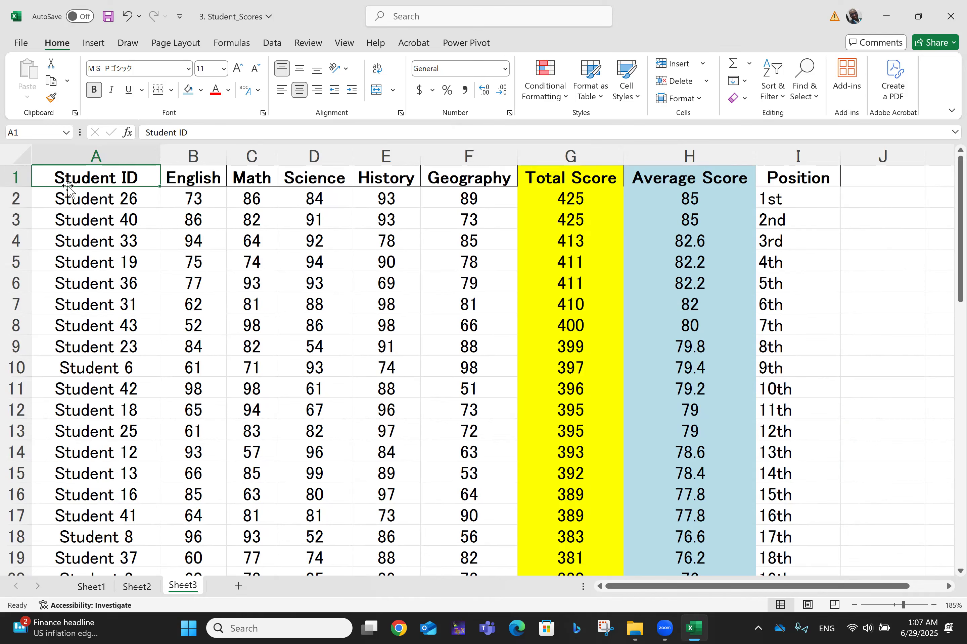
pyautogui.hotkey('shift', 'Right')
pyautogui.hotkey('shift', 'Right')
pyautogui.hotkey('shift', 'Right')
pyautogui.hotkey('shift', 'Right')
pyautogui.hotkey('shift', 'Right')
pyautogui.hotkey('shift', 'Right')
pyautogui.hotkey('shift', 'Right')
pyautogui.hotkey('shift', 'Right')
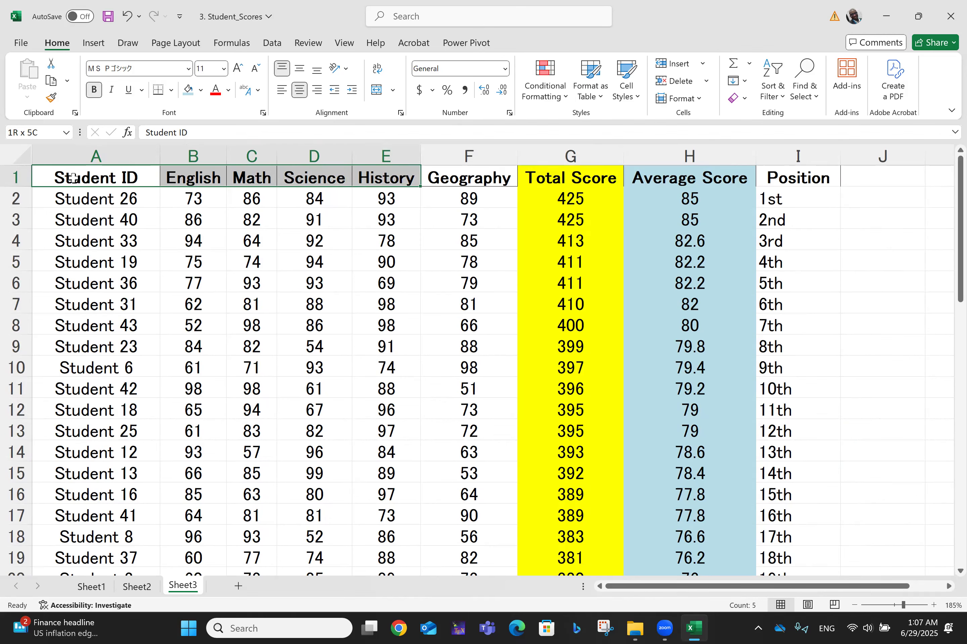
pyautogui.hotkey('shift', 'Down')
pyautogui.hotkey('shift', 'Down')
pyautogui.hotkey('shift', 'Down')
pyautogui.hotkey('shift', 'Down')
pyautogui.hotkey('shift', 'Down')
pyautogui.hotkey('shift', 'Down')
pyautogui.hotkey('shift', 'Down')
pyautogui.hotkey('shift', 'Down')
pyautogui.hotkey('shift', 'Down')
pyautogui.hotkey('shift', 'Down')
pyautogui.hotkey('shift', 'Down')
pyautogui.hotkey('shift', 'Down')
pyautogui.hotkey('shift', 'Down')
pyautogui.hotkey('shift', 'Down')
pyautogui.hotkey('shift', 'Down')
pyautogui.hotkey('shift', 'Down')
pyautogui.hotkey('shift', 'Down')
pyautogui.hotkey('shift', 'Down')
pyautogui.hotkey('shift', 'Down')
pyautogui.hotkey('shift', 'Down')
pyautogui.hotkey('shift', 'Down')
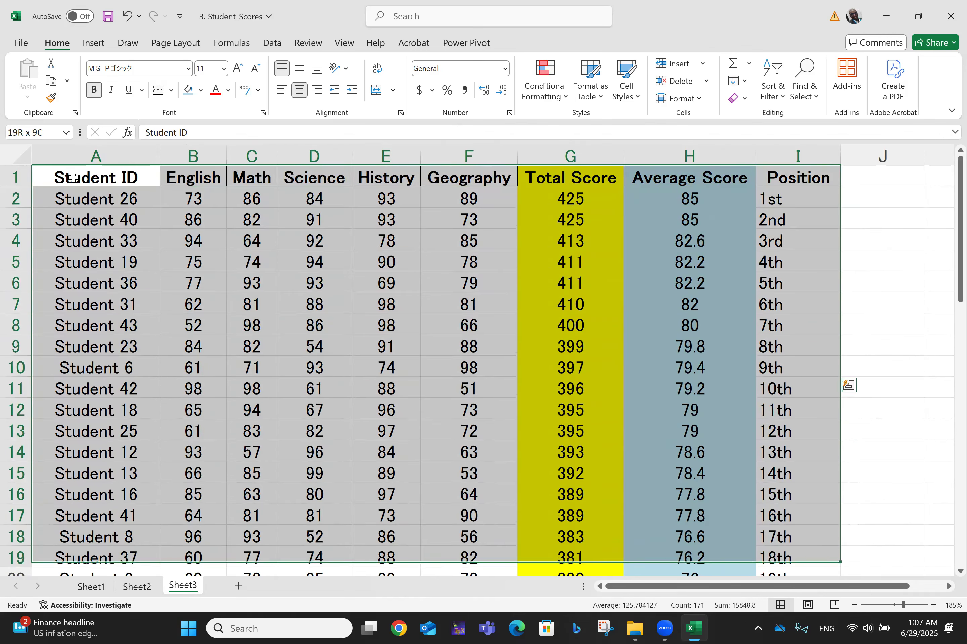
pyautogui.hotkey('shift', 'Down')
pyautogui.hotkey('shift', 'Down')
pyautogui.hotkey('shift', 'Down')
pyautogui.hotkey('shift', 'Down')
pyautogui.hotkey('shift', 'Down')
pyautogui.hotkey('shift', 'Down')
pyautogui.hotkey('shift', 'Down')
pyautogui.hotkey('shift', 'Down')
pyautogui.hotkey('shift', 'Down')
pyautogui.hotkey('shift', 'Down')
pyautogui.hotkey('shift', 'Down')
pyautogui.hotkey('shift', 'Up')
pyautogui.hotkey('shift', 'Up')
pyautogui.hotkey('shift', 'Up')
pyautogui.hotkey('shift', 'Up')
pyautogui.hotkey('shift', 'Up')
pyautogui.hotkey('shift', 'Up')
pyautogui.hotkey('shift', 'Up')
pyautogui.hotkey('shift', 'Up')
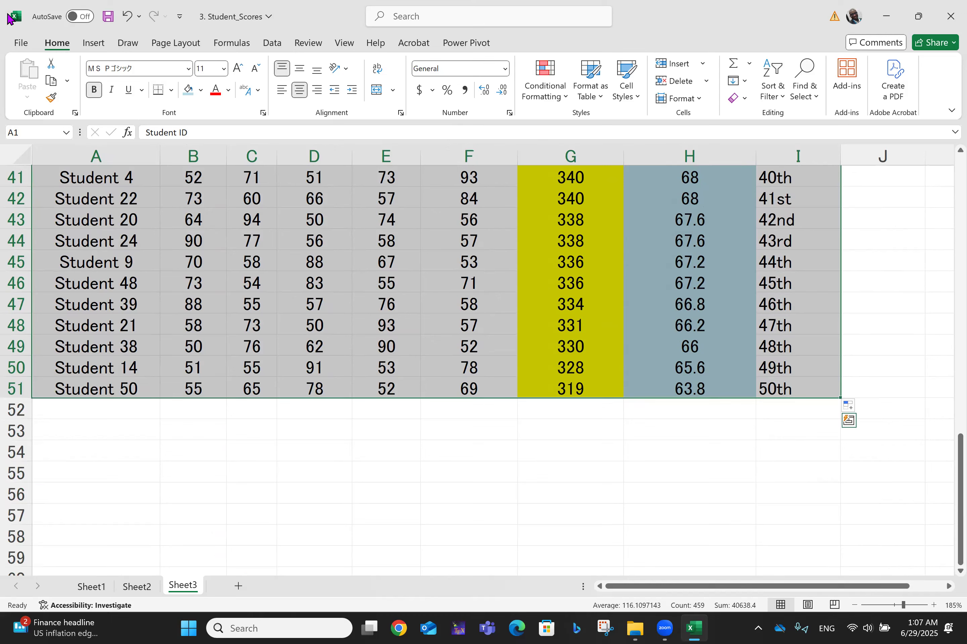
pyautogui.click(299, 90)
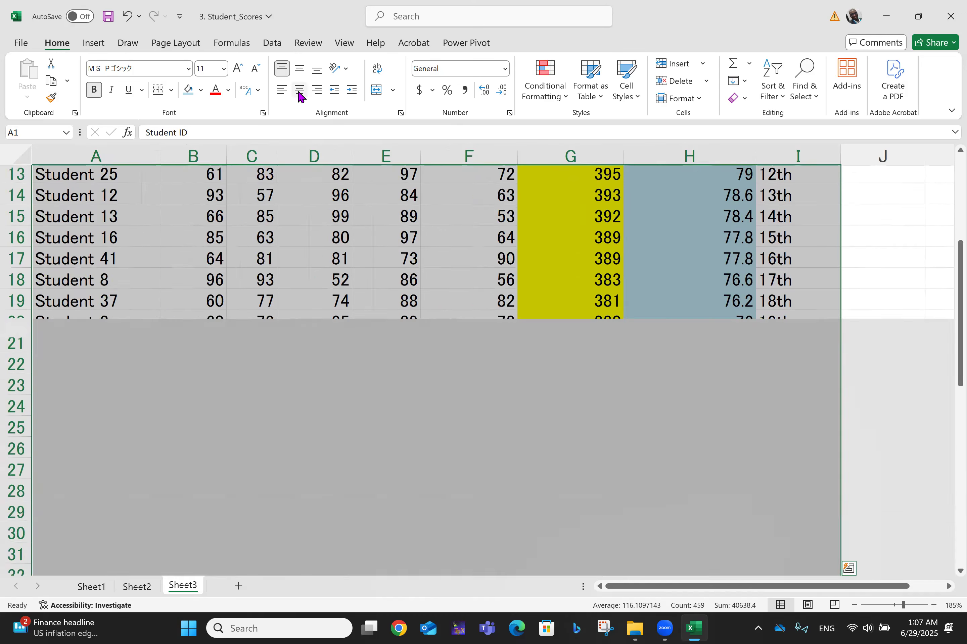
pyautogui.click(299, 94)
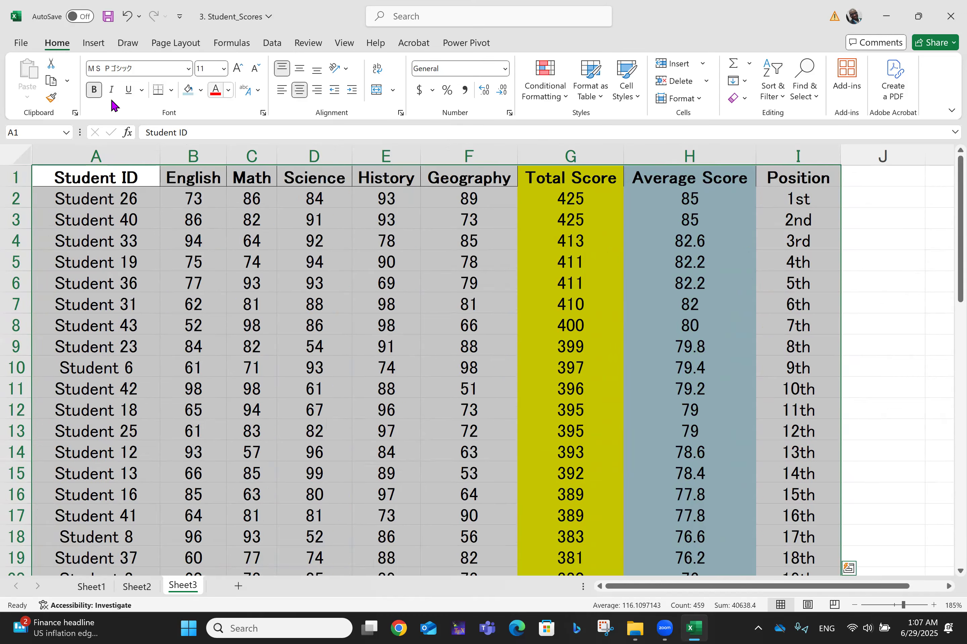
pyautogui.click(170, 92)
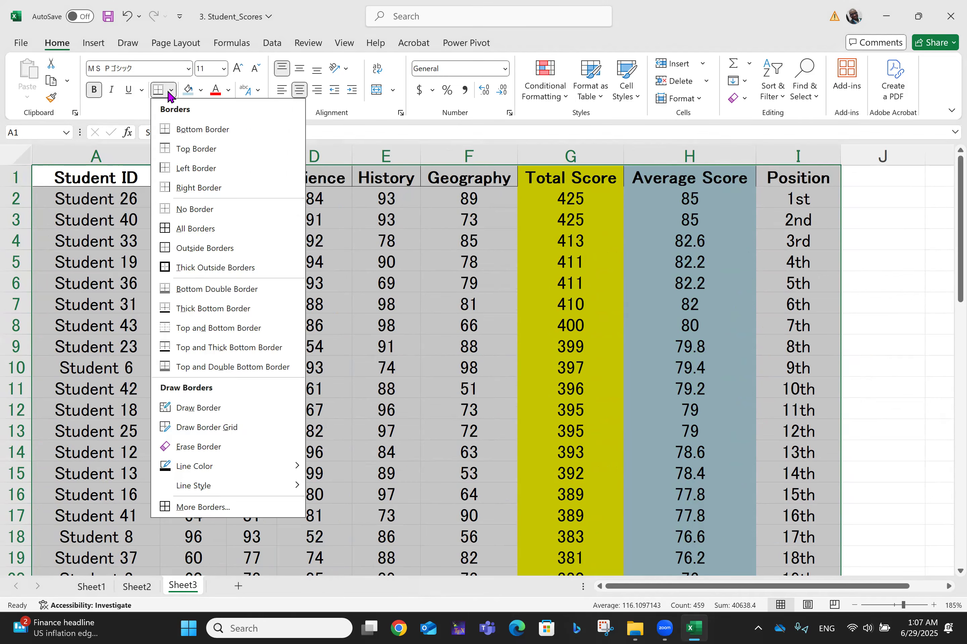
pyautogui.click(197, 233)
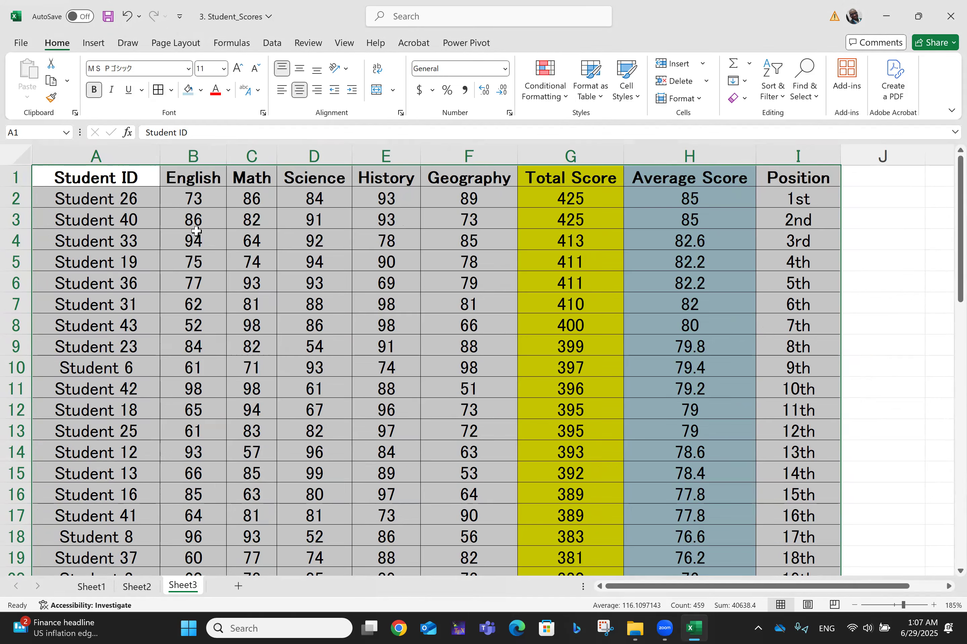
# Step: Check the alignment and borders of the Sheet3 table from the header row down past the last student
pyautogui.press('Down')
pyautogui.press('Down')
pyautogui.press('Down')
pyautogui.press('Down')
pyautogui.press('Down')
pyautogui.press('Down')
pyautogui.press('Down')
pyautogui.press('Down')
pyautogui.press('Down')
pyautogui.press('Down')
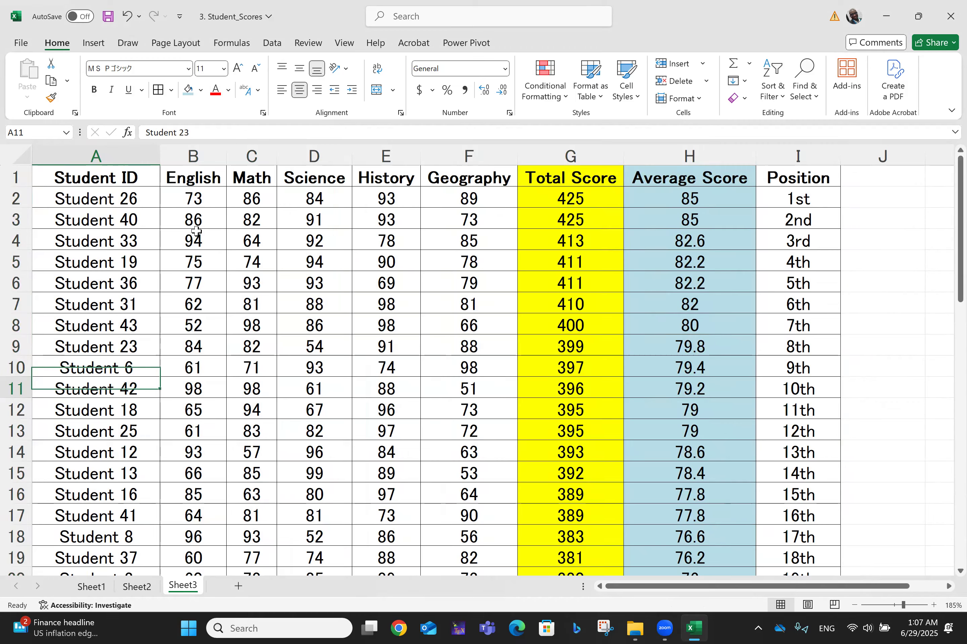
pyautogui.press('Down')
pyautogui.press('Down')
pyautogui.press('Down')
pyautogui.press('Down')
pyautogui.press('Down')
pyautogui.press('Down')
pyautogui.press('Down')
pyautogui.press('Down')
pyautogui.press('Down')
pyautogui.press('Down')
pyautogui.press('Down')
pyautogui.press('Down')
pyautogui.press('Down')
pyautogui.press('Down')
pyautogui.press('Down')
pyautogui.press('Down')
pyautogui.press('Down')
pyautogui.press('Down')
pyautogui.press('Down')
pyautogui.press('Down')
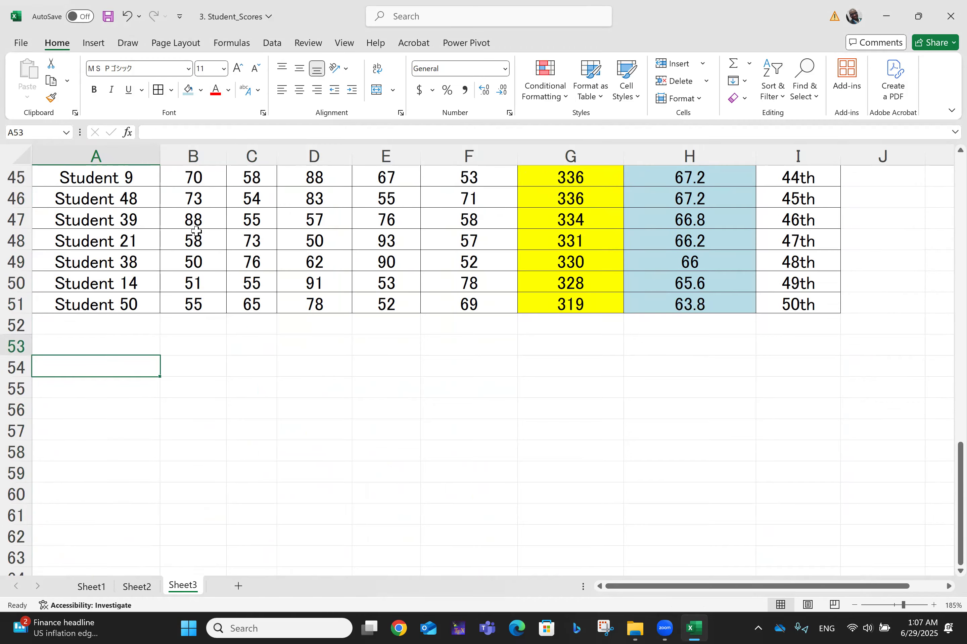
# Step: Return to the Student ID header in A1 and save the workbook
pyautogui.press('Up')
pyautogui.press('Up')
pyautogui.press('Up')
pyautogui.press('Up')
pyautogui.press('Up')
pyautogui.press('Up')
pyautogui.press('Up')
pyautogui.press('Up')
pyautogui.press('Up')
pyautogui.press('Up')
pyautogui.press('Up')
pyautogui.press('Up')
pyautogui.press('Up')
pyautogui.press('Up')
pyautogui.press('Up')
pyautogui.press('Up')
pyautogui.press('Up')
pyautogui.press('Up')
pyautogui.press('Up')
pyautogui.press('Up')
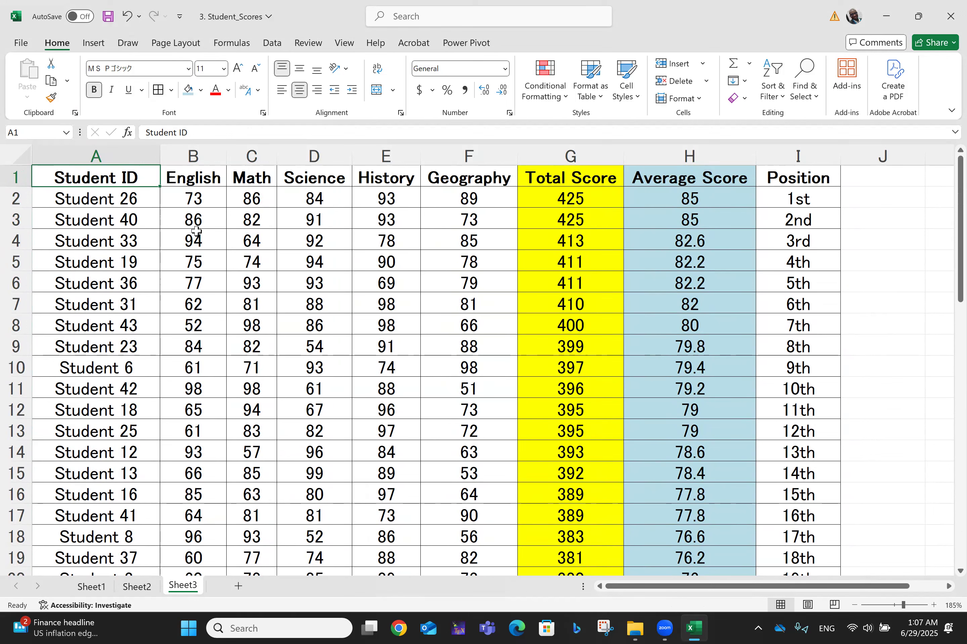
pyautogui.hotkey('ctrl', 's')
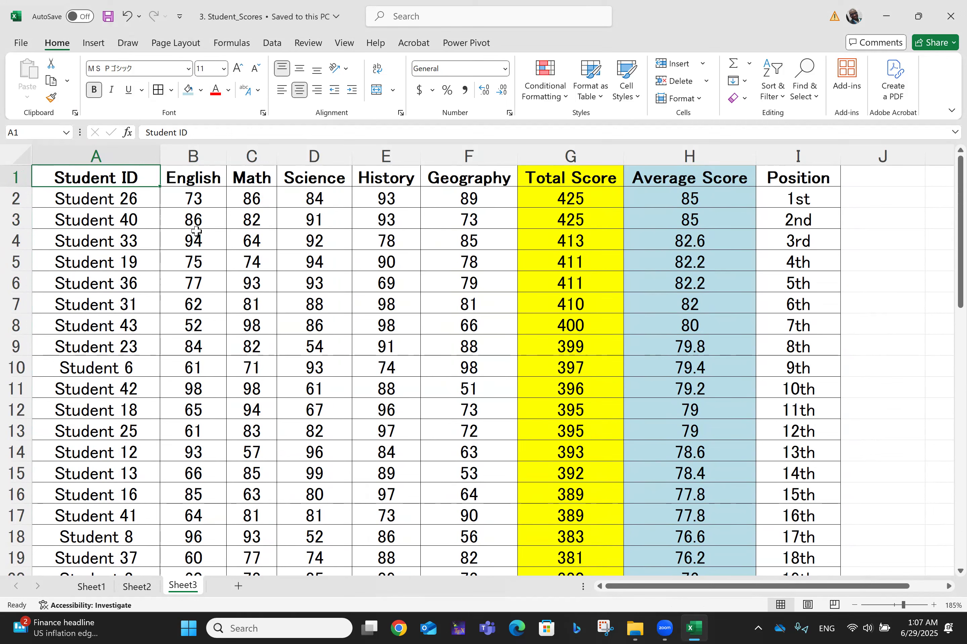